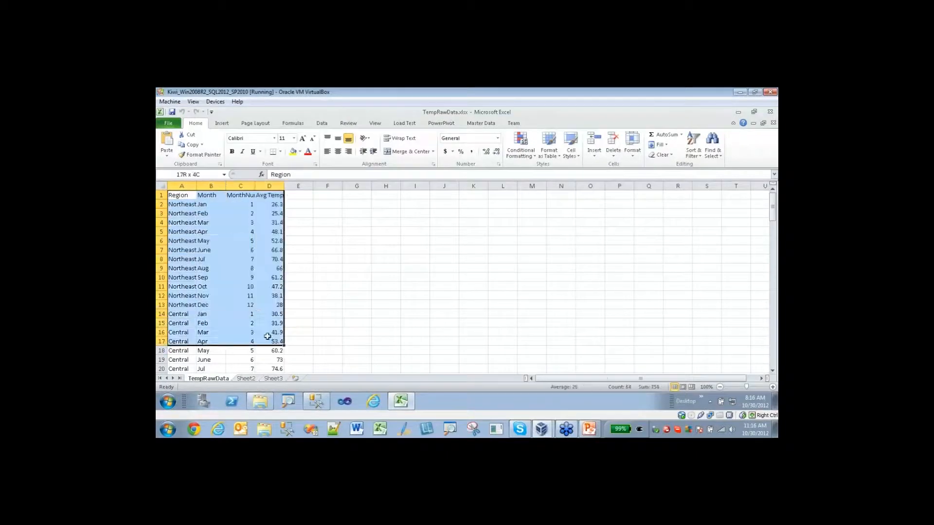
# Switch to the empty Sheet2 of the TempRawData workbook and open the PowerPivot window.
pyautogui.click(245, 378)
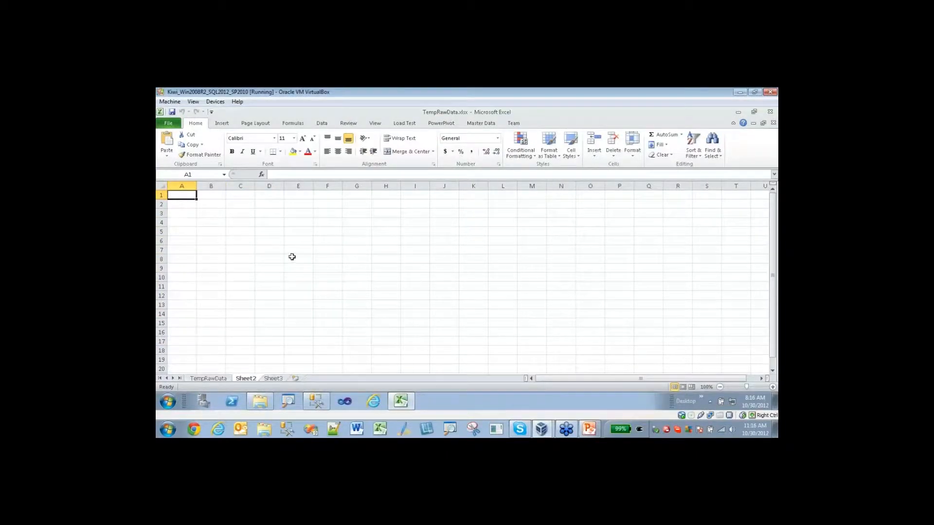
pyautogui.click(431, 127)
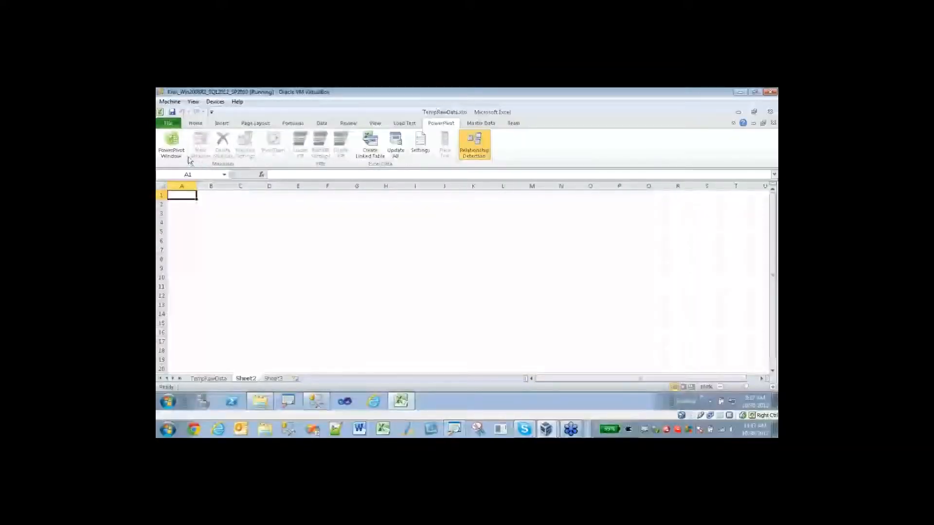
pyautogui.click(174, 145)
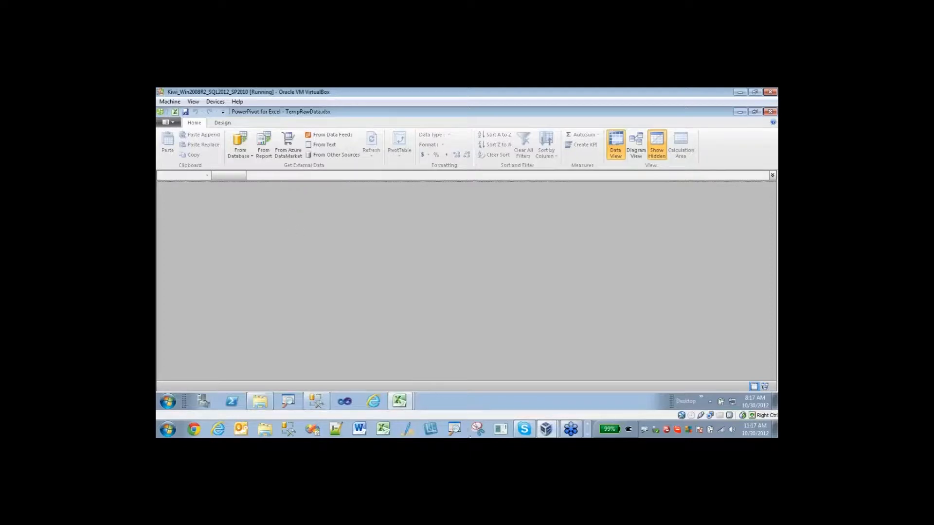
pyautogui.click(455, 429)
pyautogui.click(498, 344)
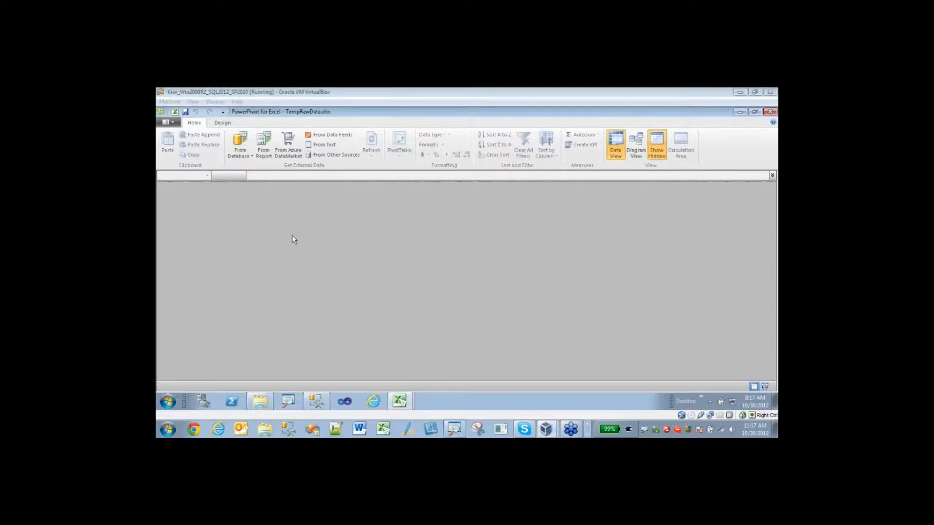
pyautogui.hotkey('ctrl', '1')
pyautogui.moveTo(235, 171); pyautogui.dragTo(269, 174)
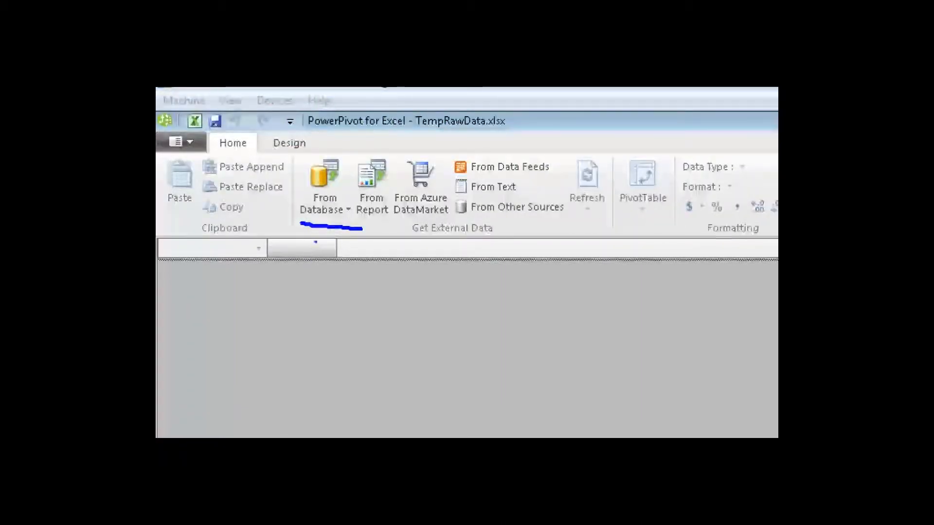
pyautogui.moveTo(458, 220); pyautogui.dragTo(583, 222)
pyautogui.press('Escape')
pyautogui.click(240, 152)
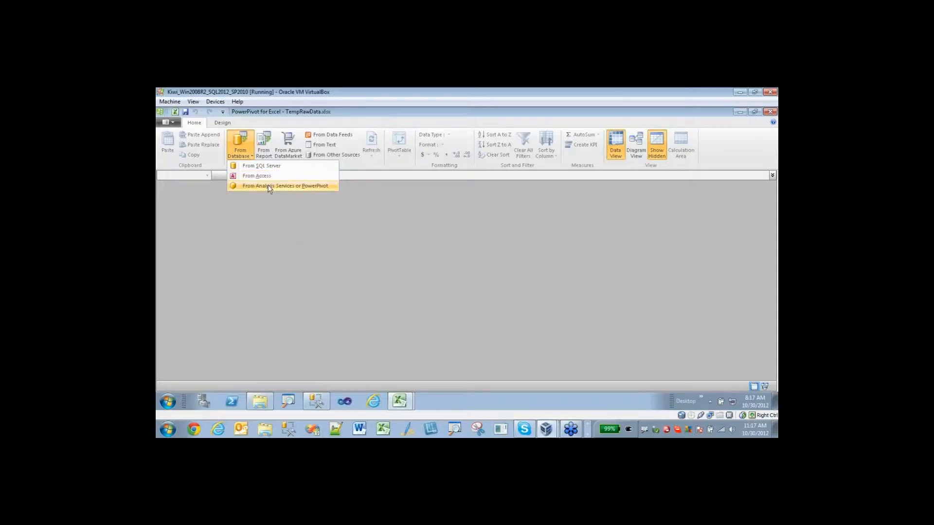
pyautogui.click(307, 124)
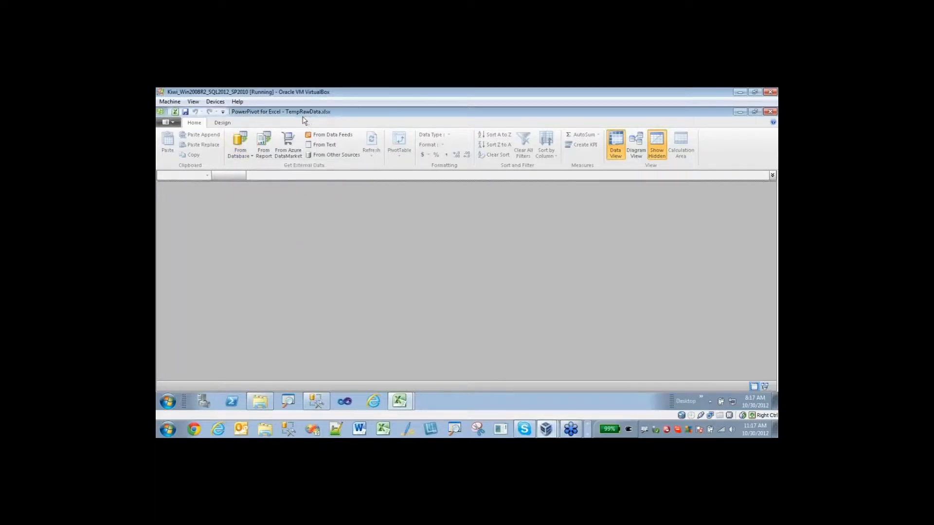
# Start an external data import from other sources and choose Microsoft SQL Server as the data source type.
pyautogui.click(323, 156)
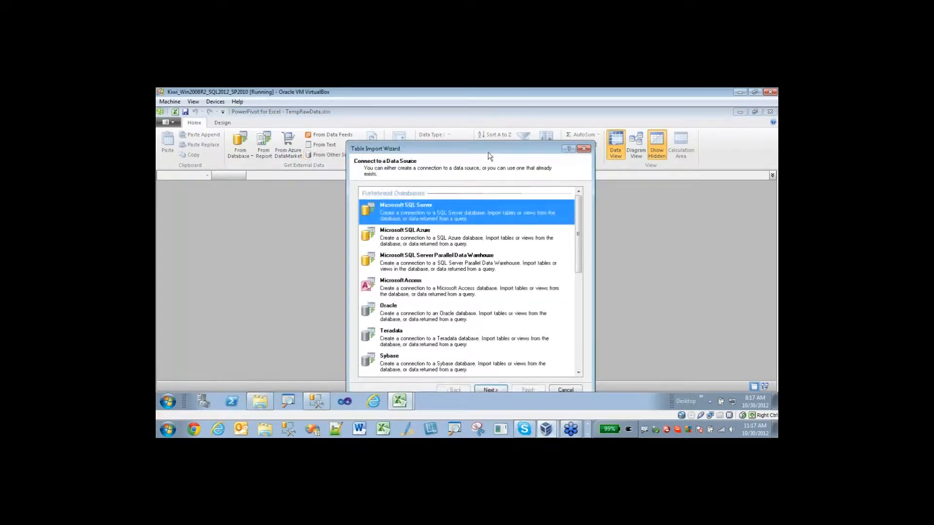
pyautogui.moveTo(489, 152); pyautogui.dragTo(491, 119)
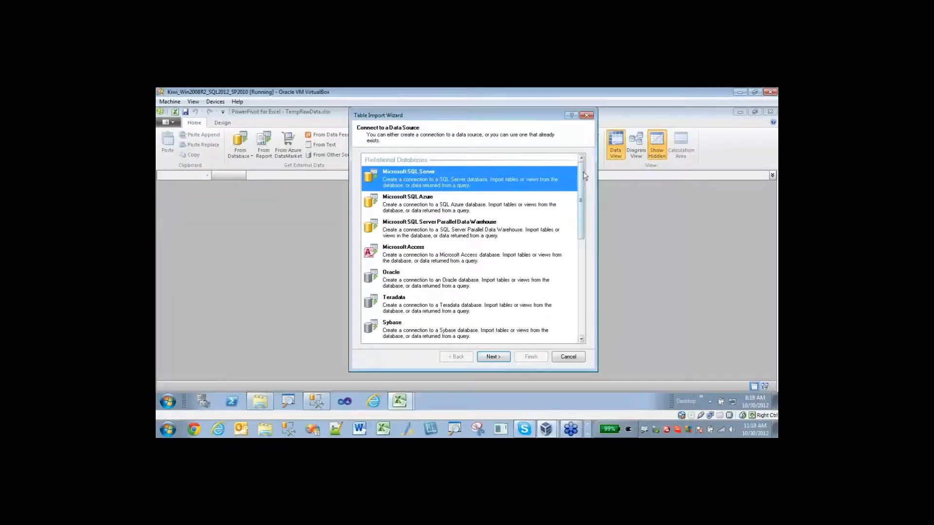
pyautogui.moveTo(585, 176); pyautogui.dragTo(579, 253)
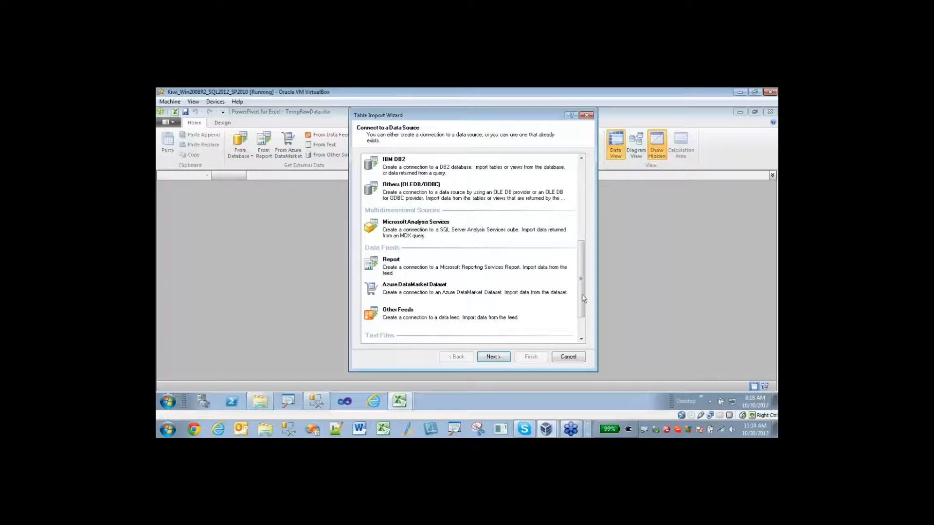
pyautogui.scroll(-2, 589, 276)
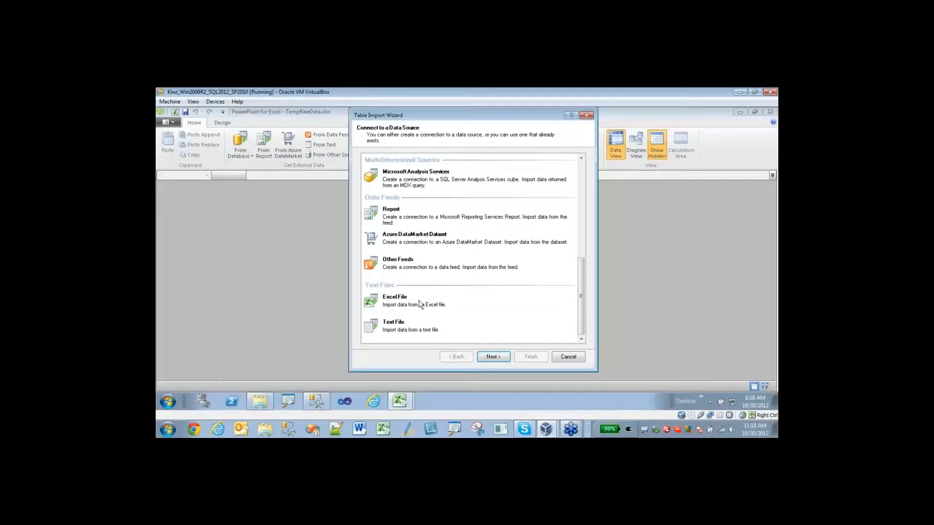
pyautogui.click(419, 304)
pyautogui.click(413, 334)
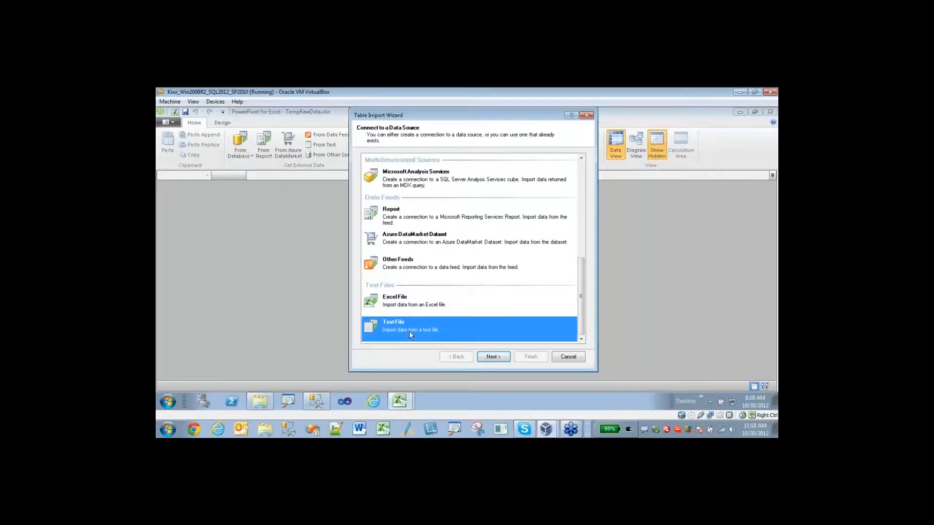
pyautogui.click(501, 187)
pyautogui.moveTo(581, 314); pyautogui.dragTo(583, 257)
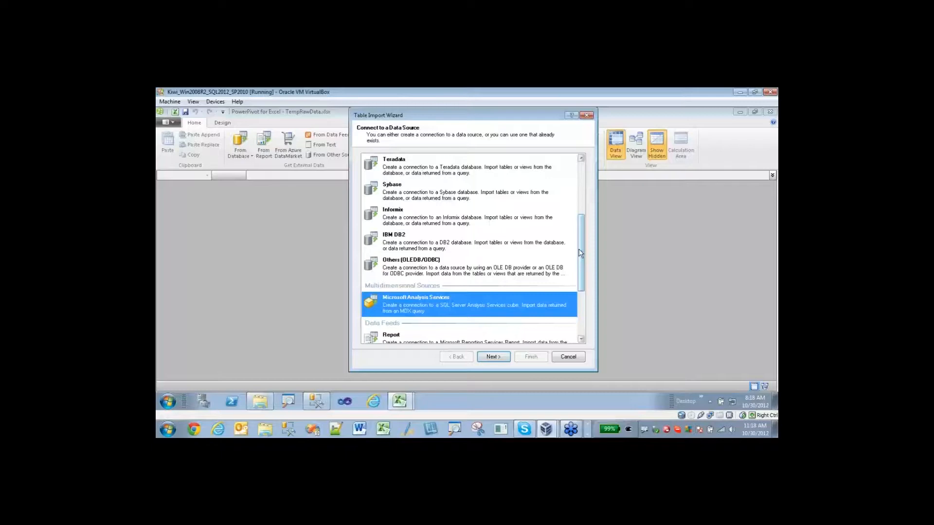
pyautogui.moveTo(581, 253); pyautogui.dragTo(592, 197)
pyautogui.click(405, 180)
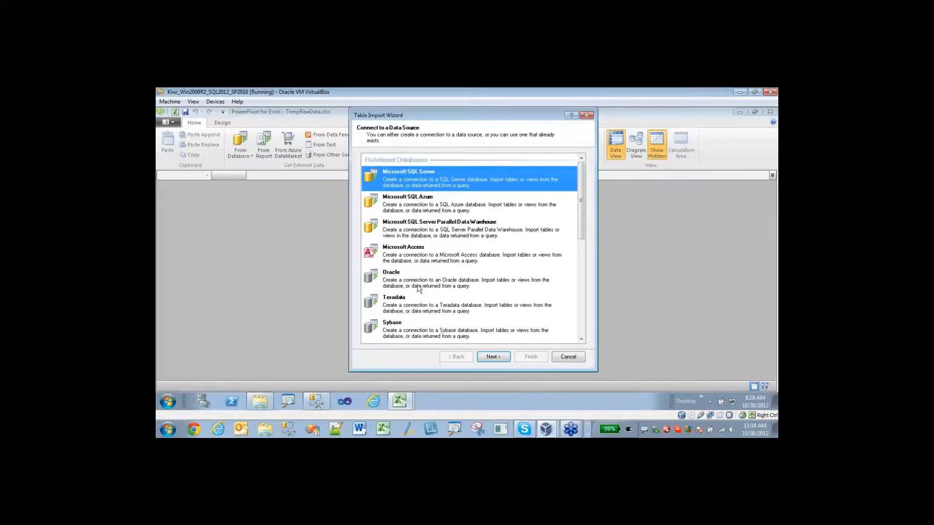
pyautogui.click(500, 360)
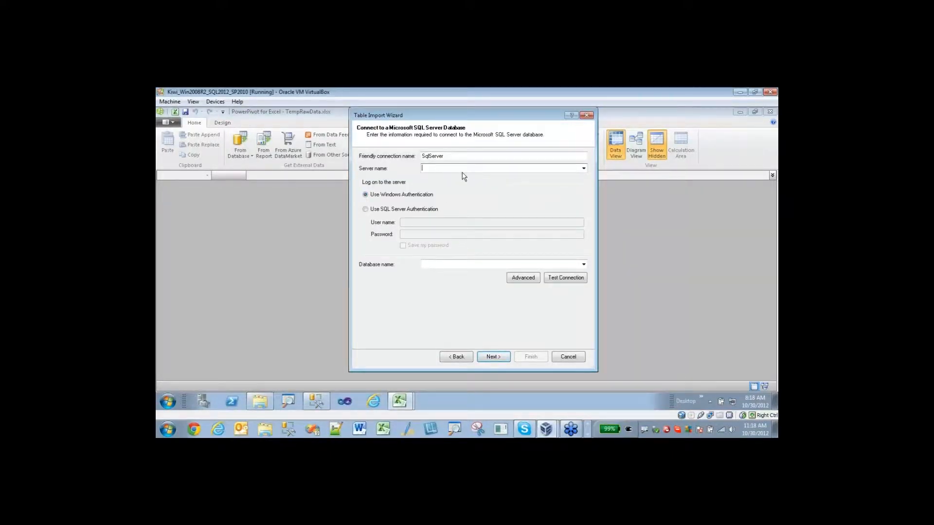
# Set the connection to the AdventureWorksDW database on server localhost, test it, and continue the import.
pyautogui.write('localhost')
pyautogui.click(584, 265)
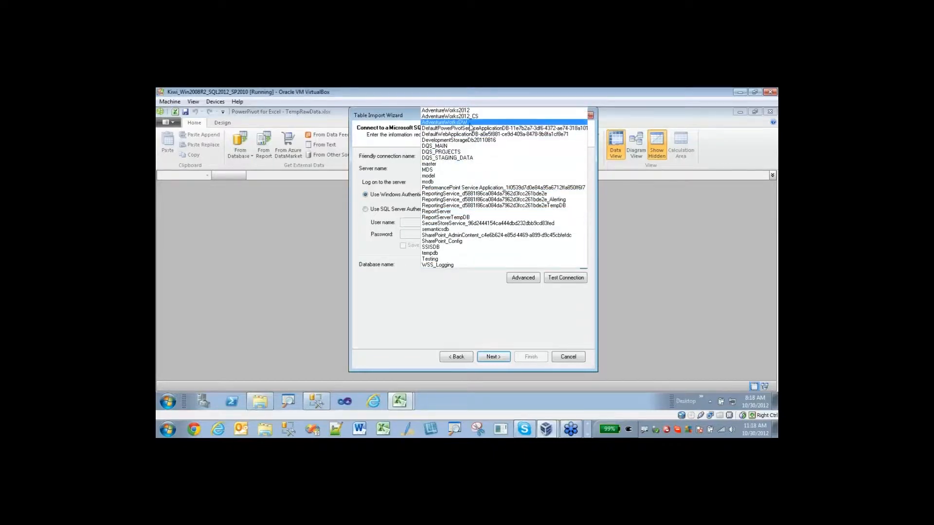
pyautogui.click(470, 123)
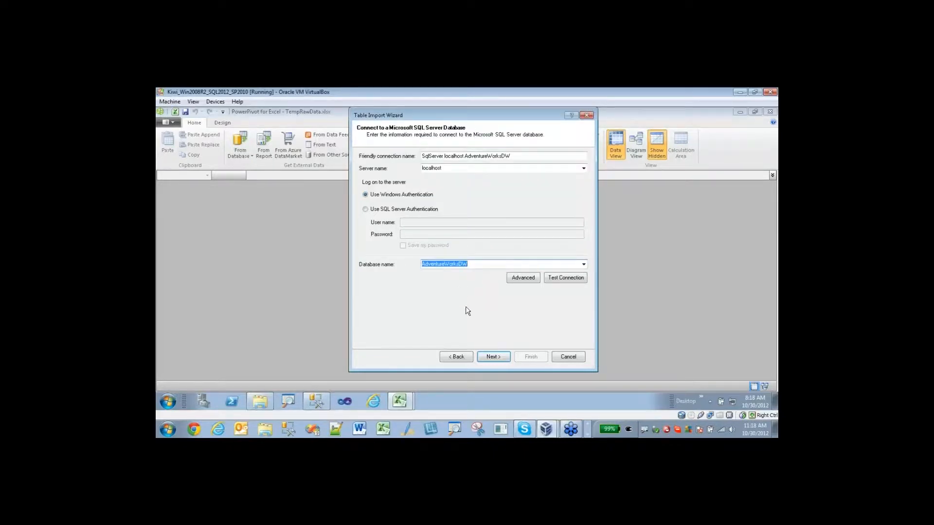
pyautogui.click(552, 281)
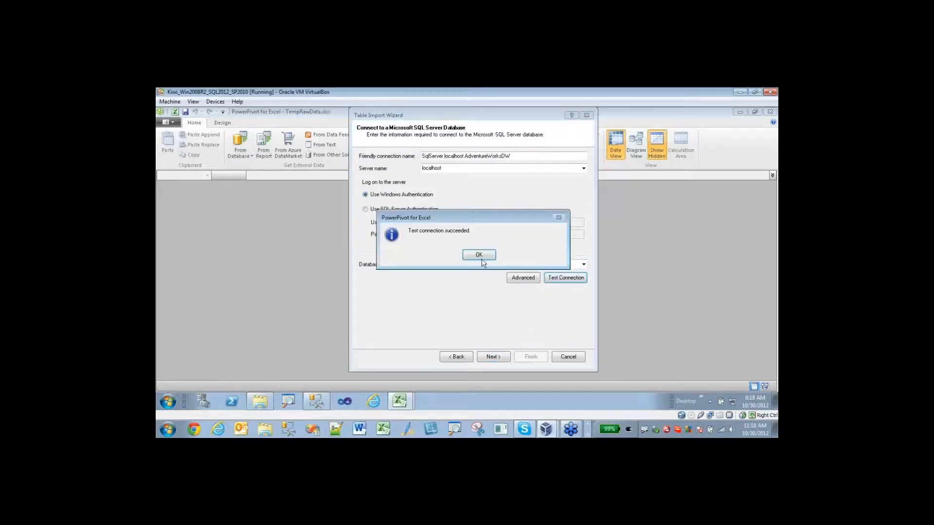
pyautogui.click(482, 259)
pyautogui.click(488, 357)
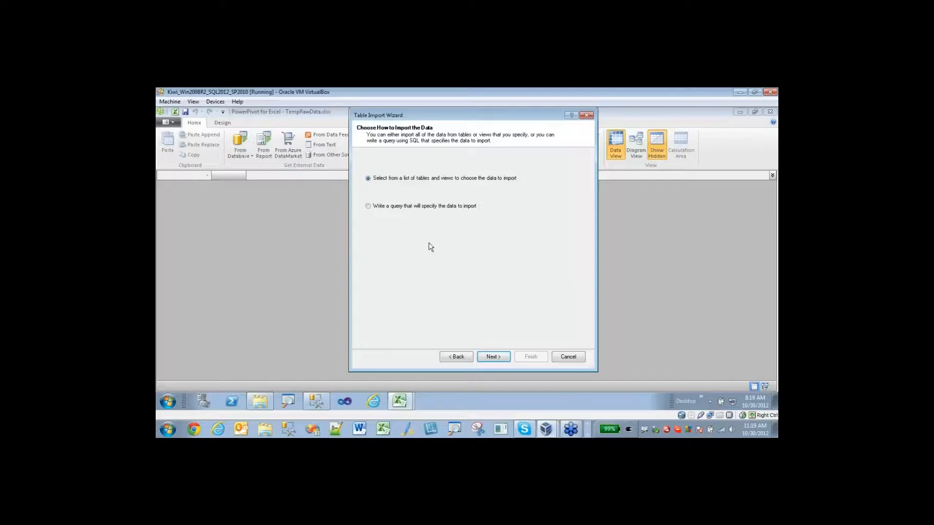
# Choose to select the import data from a list of tables and views rather than writing a query.
pyautogui.click(393, 207)
pyautogui.click(369, 179)
pyautogui.click(487, 358)
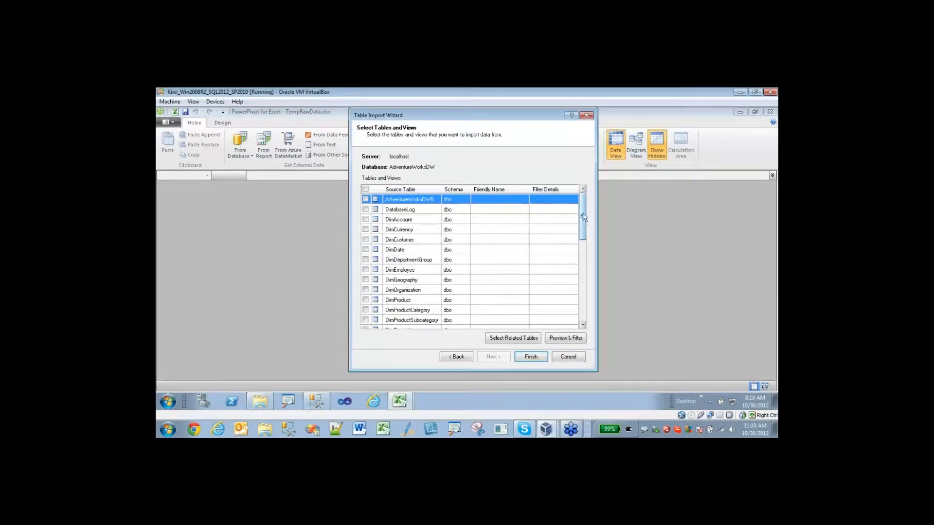
pyautogui.moveTo(585, 219); pyautogui.dragTo(586, 264)
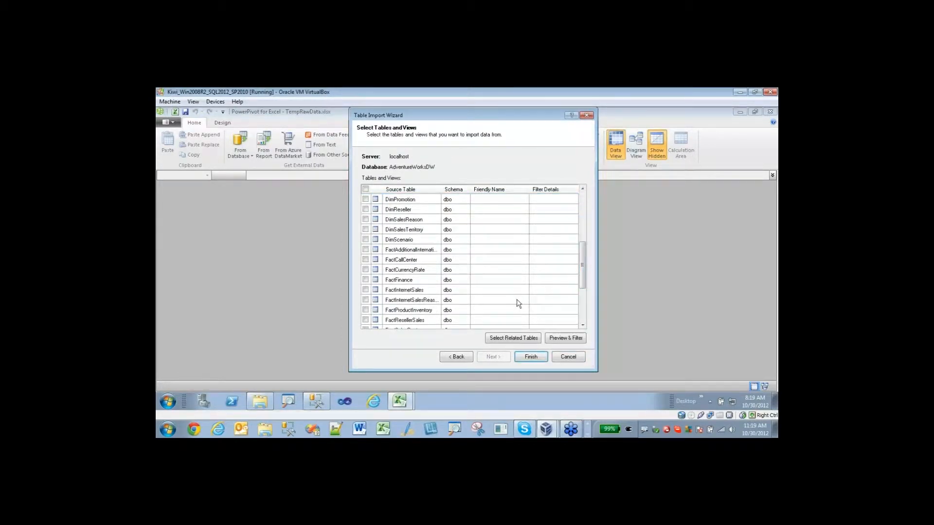
pyautogui.click(366, 290)
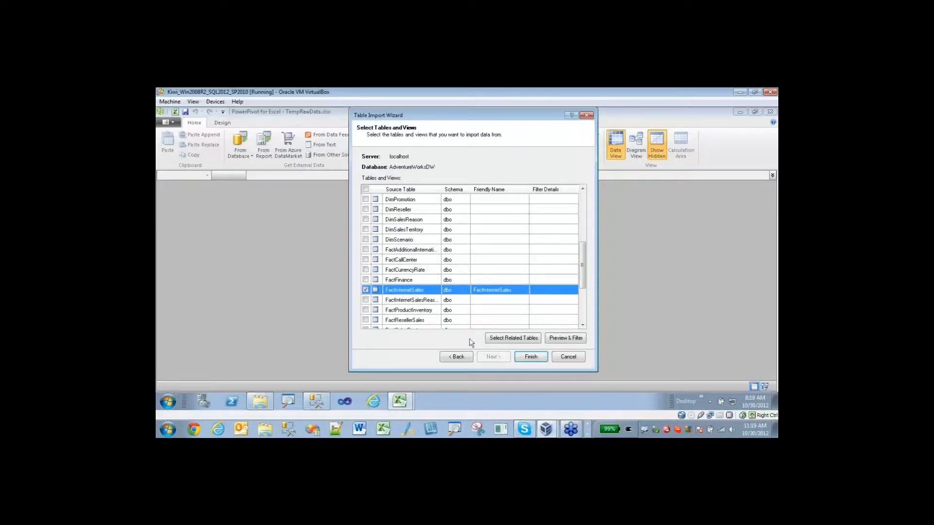
pyautogui.click(514, 341)
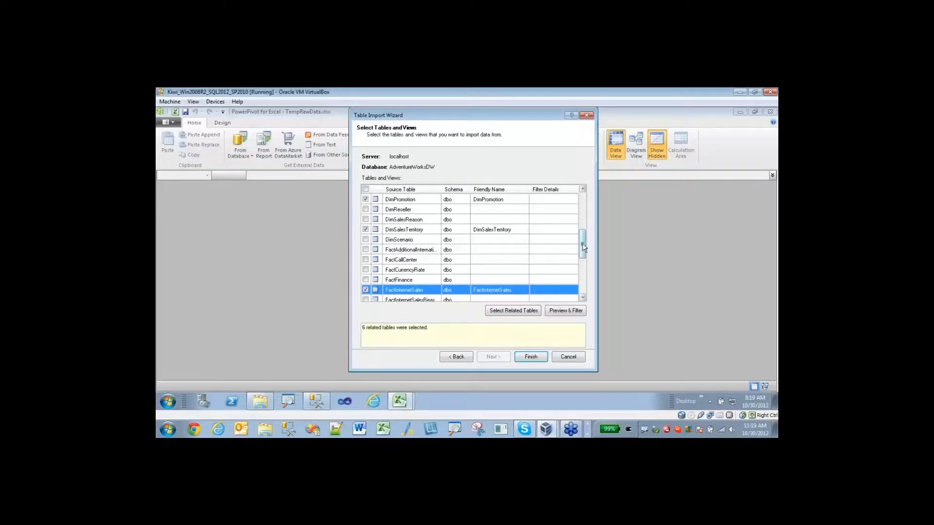
pyautogui.moveTo(583, 243)
pyautogui.mouseDown()
pyautogui.moveTo(583, 218)
pyautogui.moveTo(582, 229)
pyautogui.mouseUp()
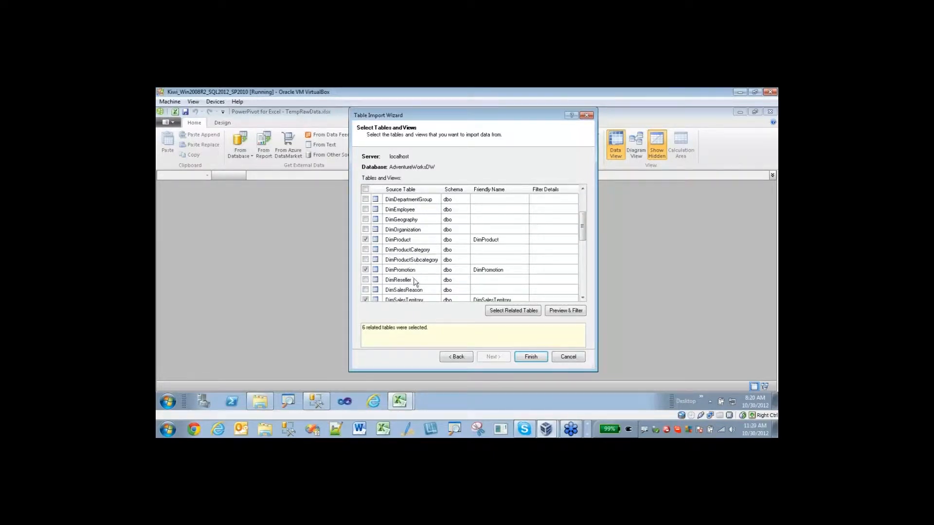
pyautogui.click(422, 241)
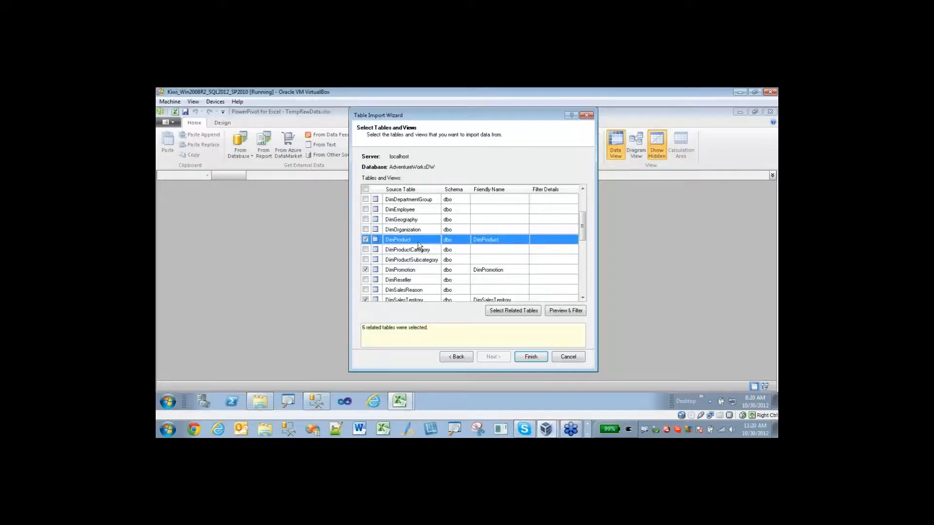
pyautogui.click(508, 313)
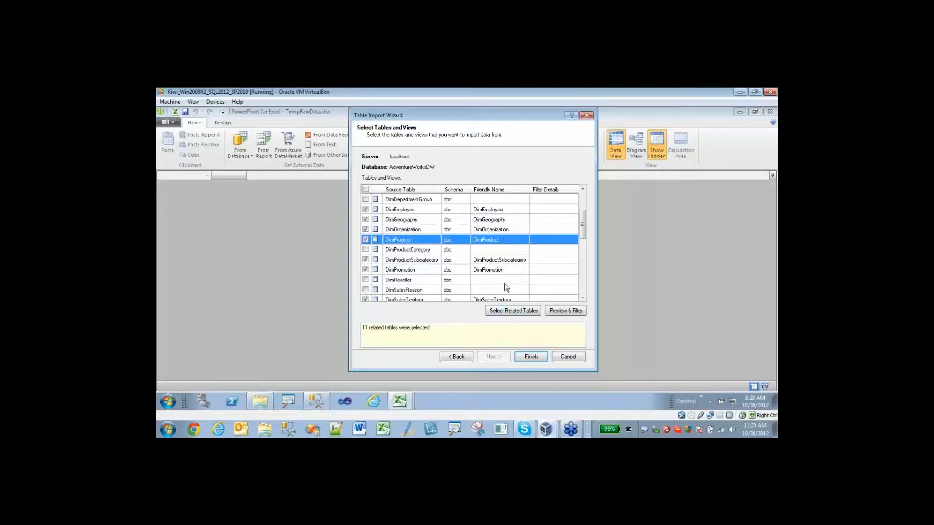
pyautogui.click(366, 189)
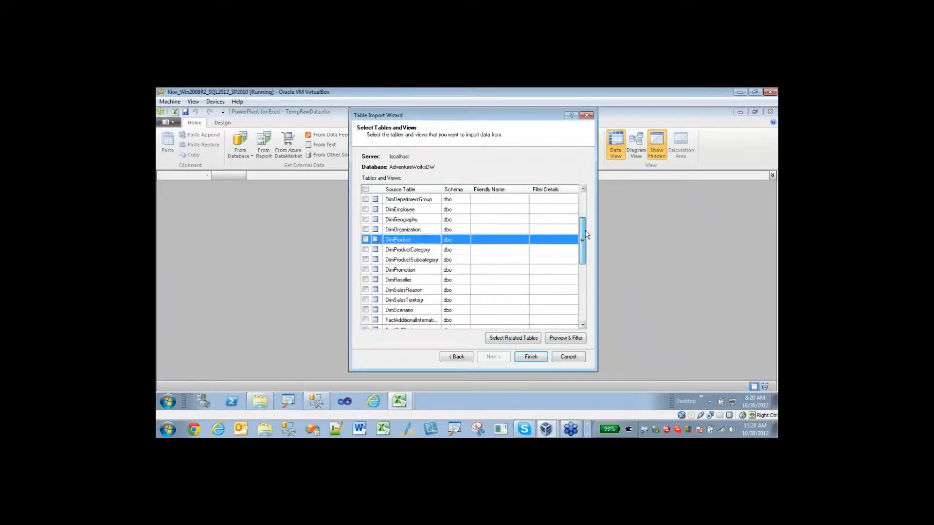
# Include the FactInternetSales table in the import together with its related tables.
pyautogui.moveTo(582, 238); pyautogui.dragTo(583, 266)
pyautogui.click(422, 290)
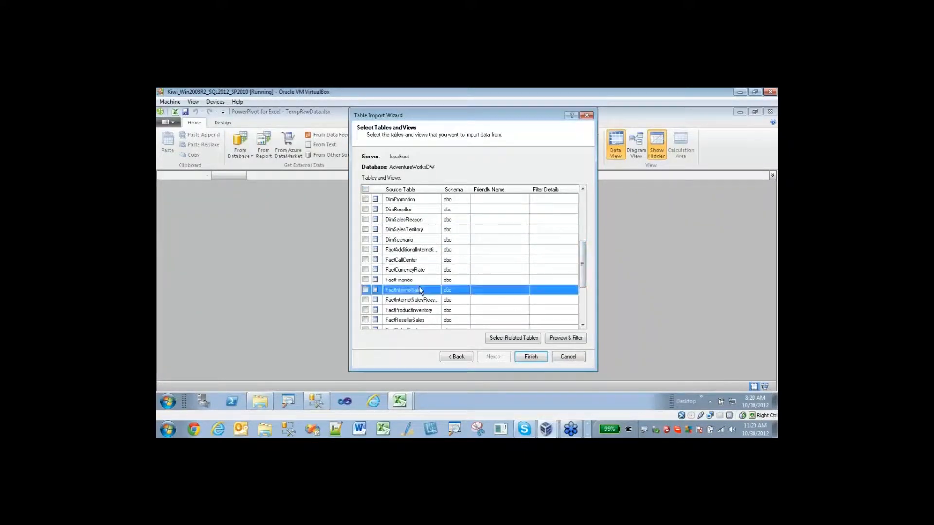
pyautogui.click(366, 289)
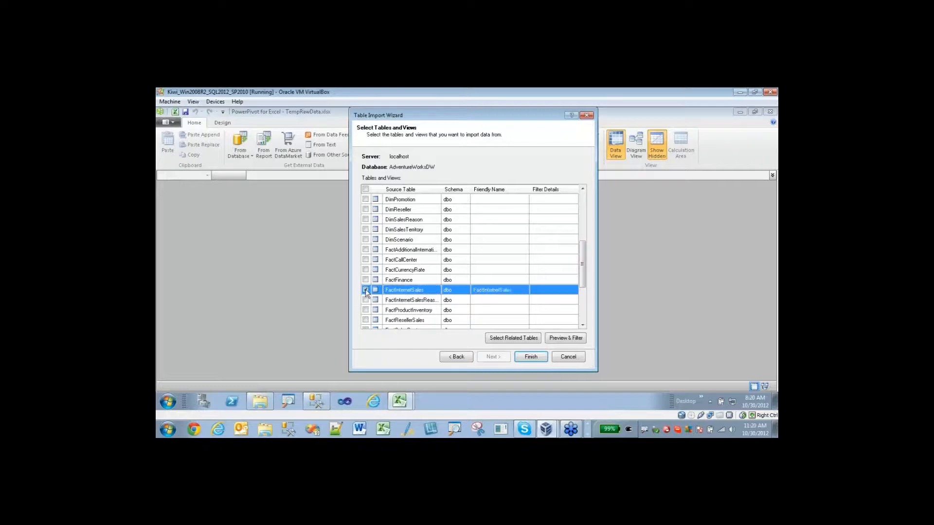
pyautogui.click(516, 339)
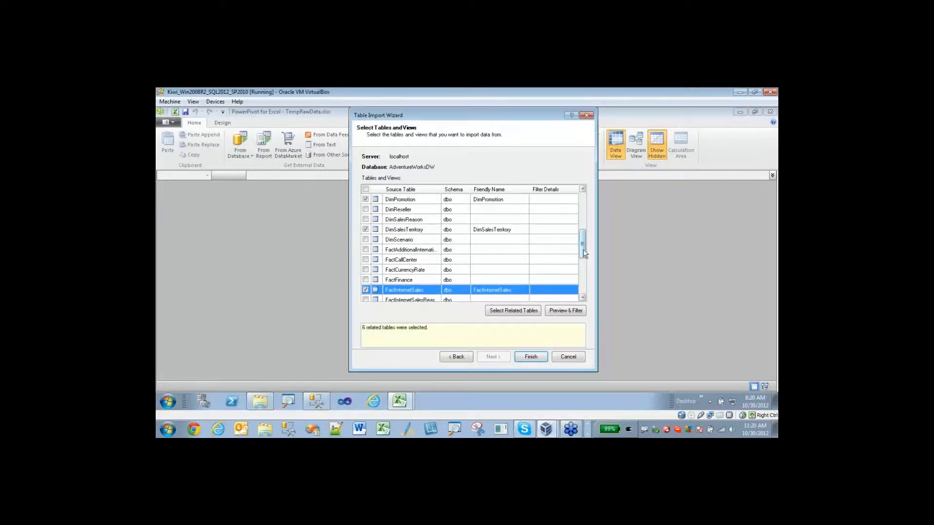
# Add the DimProductSubcategory, DimProductCategory and DimGeography tables to the import selection.
pyautogui.moveTo(583, 249); pyautogui.dragTo(583, 236)
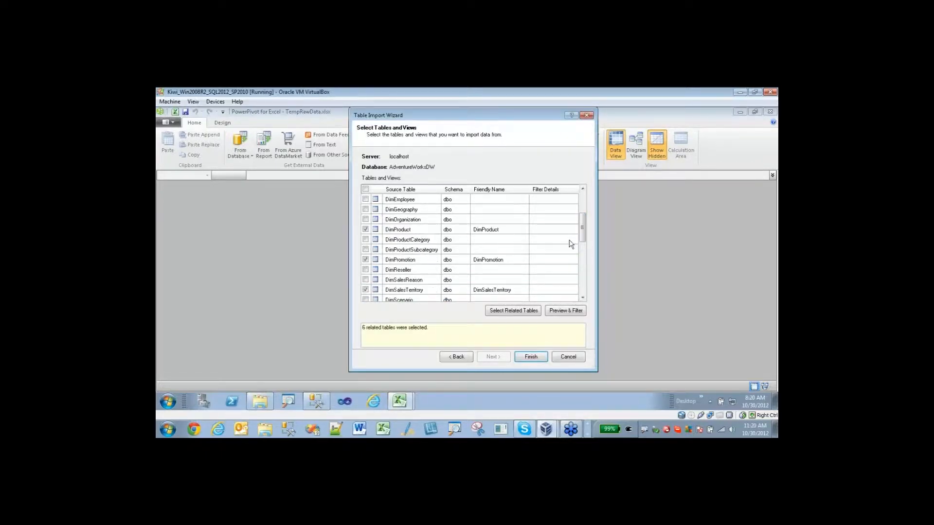
pyautogui.click(366, 250)
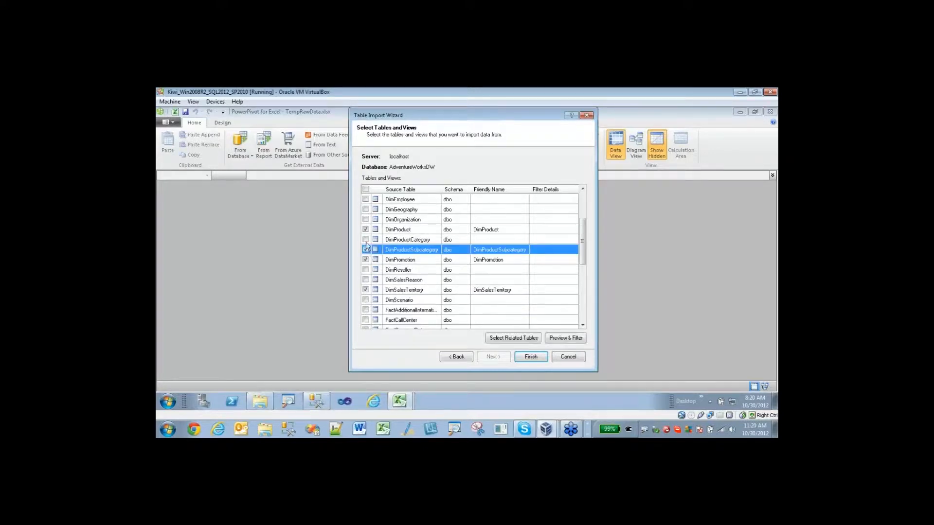
pyautogui.click(366, 240)
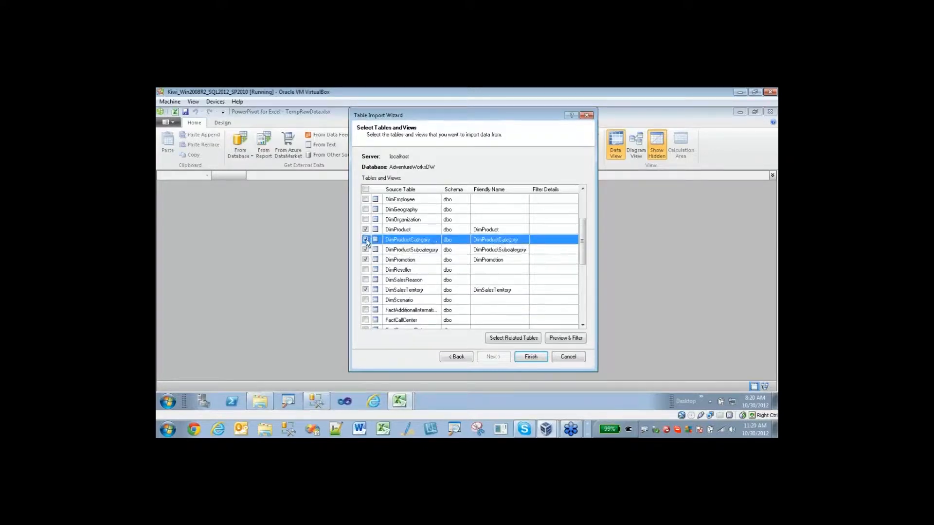
pyautogui.click(366, 210)
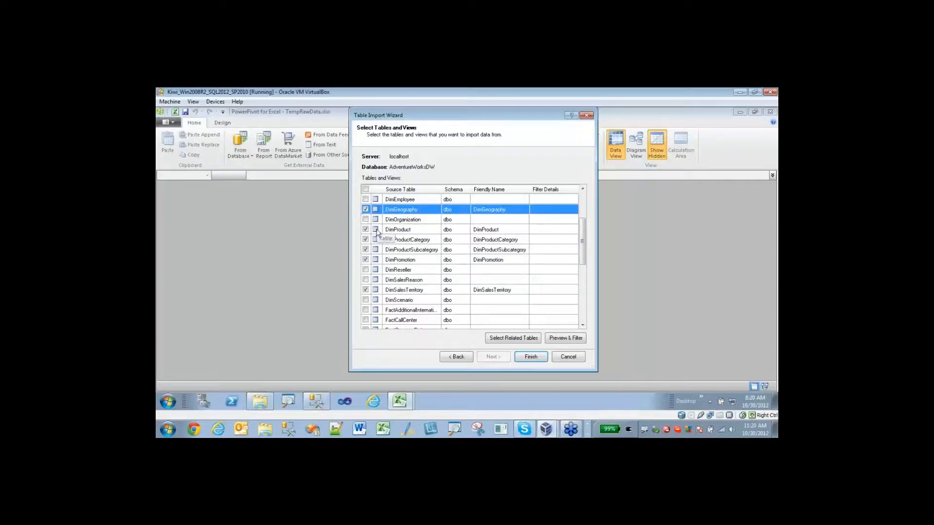
pyautogui.click(410, 230)
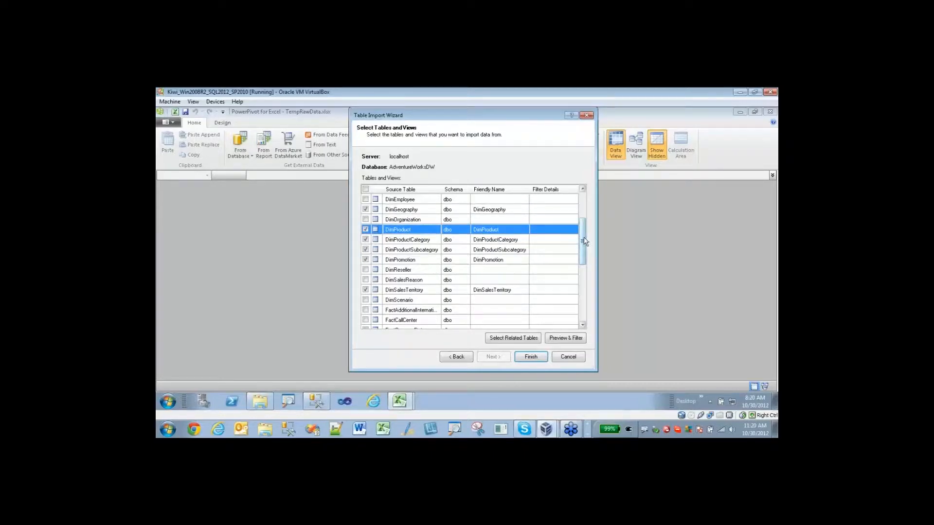
# Open the data preview and filter view for the FactInternetSales table.
pyautogui.moveTo(584, 242); pyautogui.dragTo(584, 281)
pyautogui.click(395, 241)
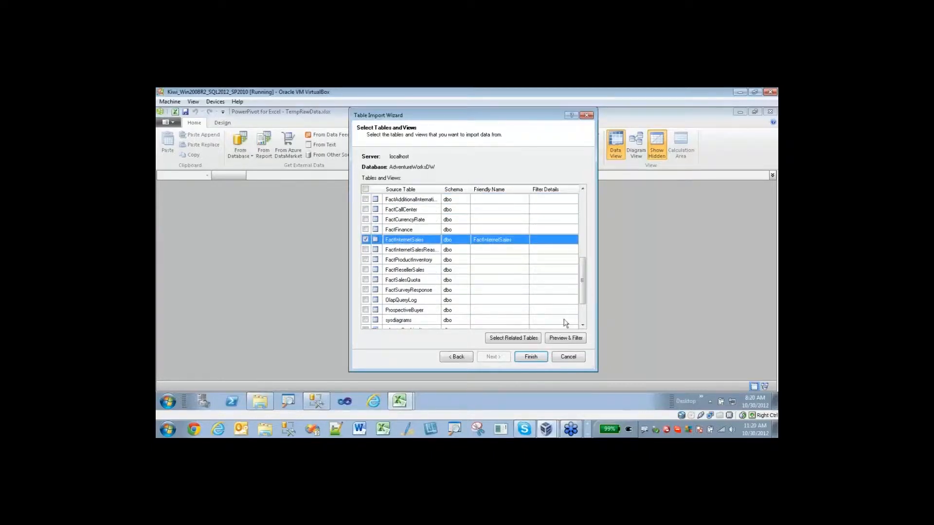
pyautogui.click(557, 339)
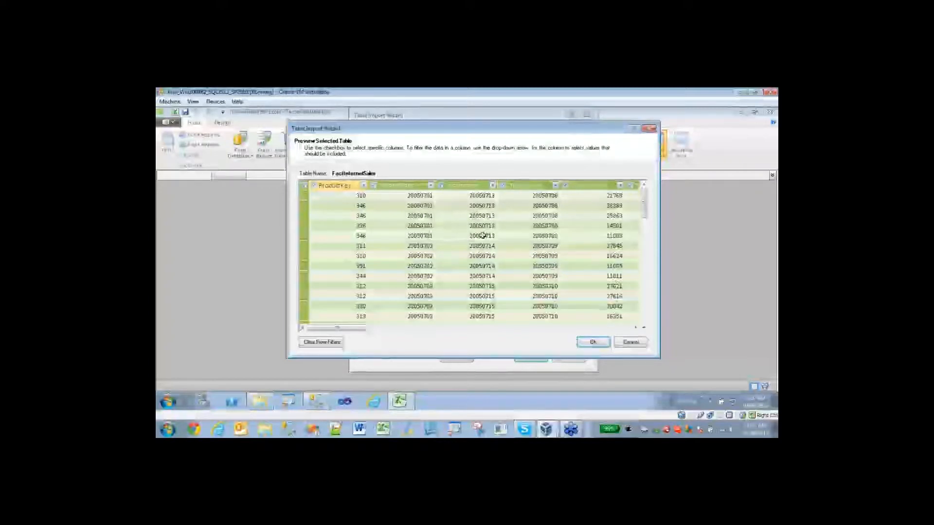
# Try excluding the ShipDateKey values 20050708, 20050709 and 20050710 from the import, and include them again.
pyautogui.click(555, 186)
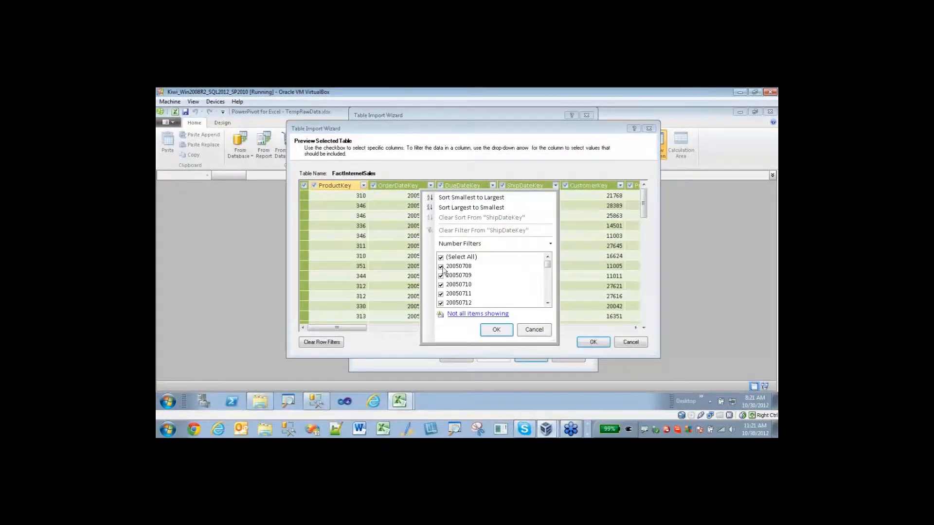
pyautogui.click(441, 267)
pyautogui.click(441, 276)
pyautogui.click(440, 285)
pyautogui.click(441, 285)
pyautogui.click(441, 276)
pyautogui.click(441, 267)
# Try a custom number filter that keeps only rows with ShipDateKey greater than 20070101.
pyautogui.moveTo(460, 248)
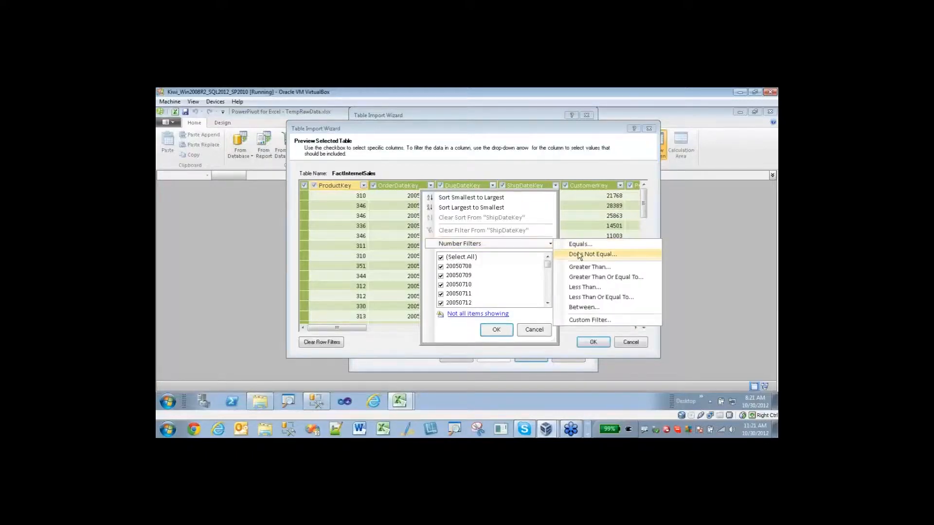
pyautogui.click(583, 271)
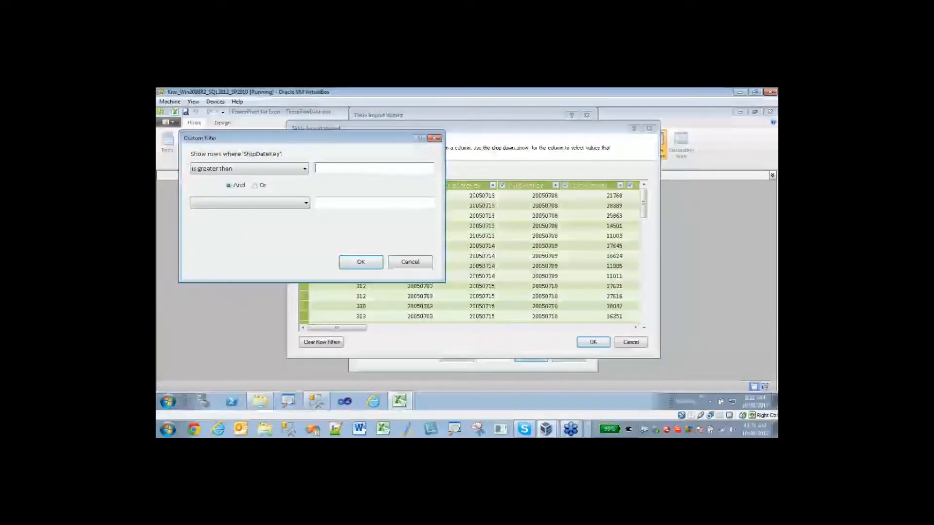
pyautogui.write('20070101')
pyautogui.click(400, 263)
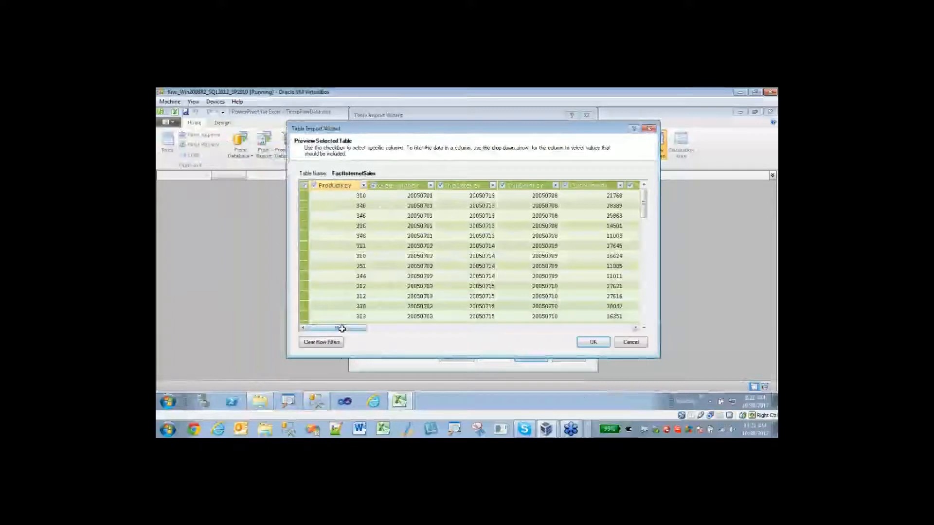
# Try excluding the DiscountAmount and UnitPriceDiscountPct columns, include both again, and accept the FactInternetSales column selection.
pyautogui.moveTo(342, 328); pyautogui.dragTo(631, 340)
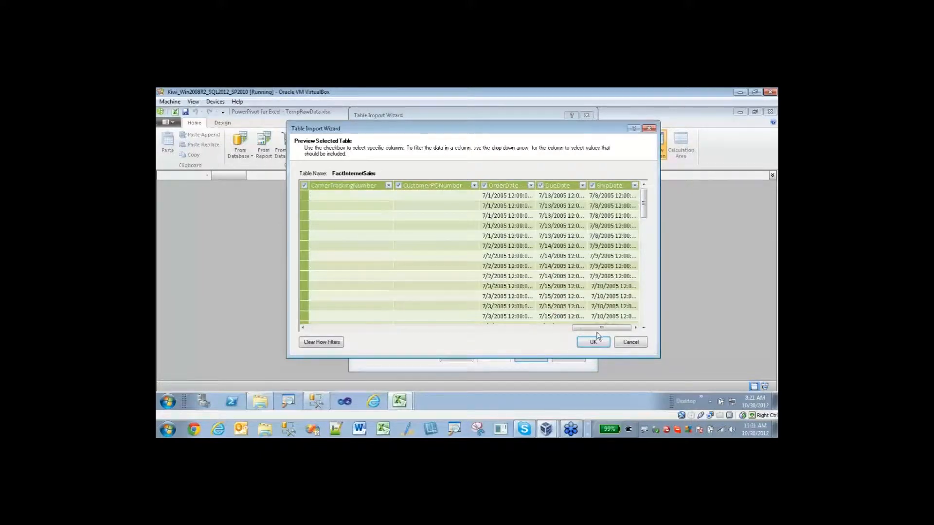
pyautogui.moveTo(597, 327); pyautogui.dragTo(506, 327)
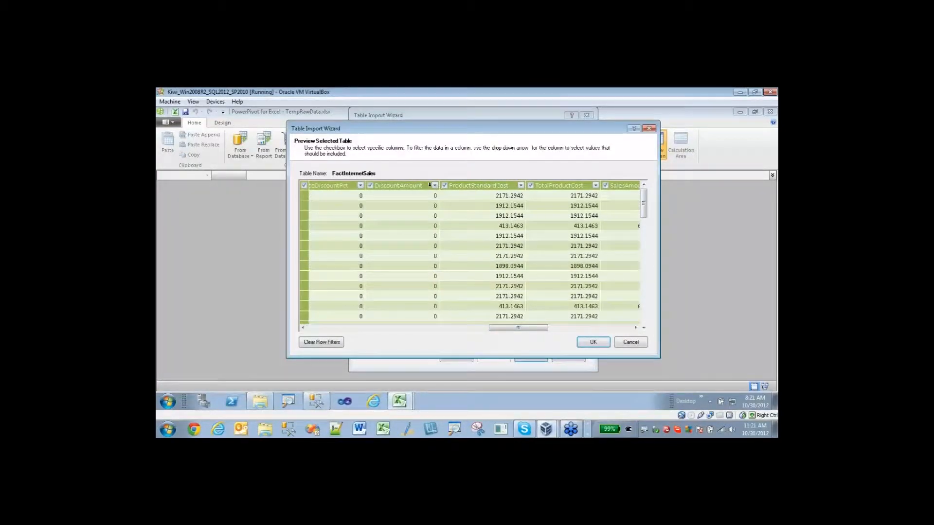
pyautogui.click(370, 186)
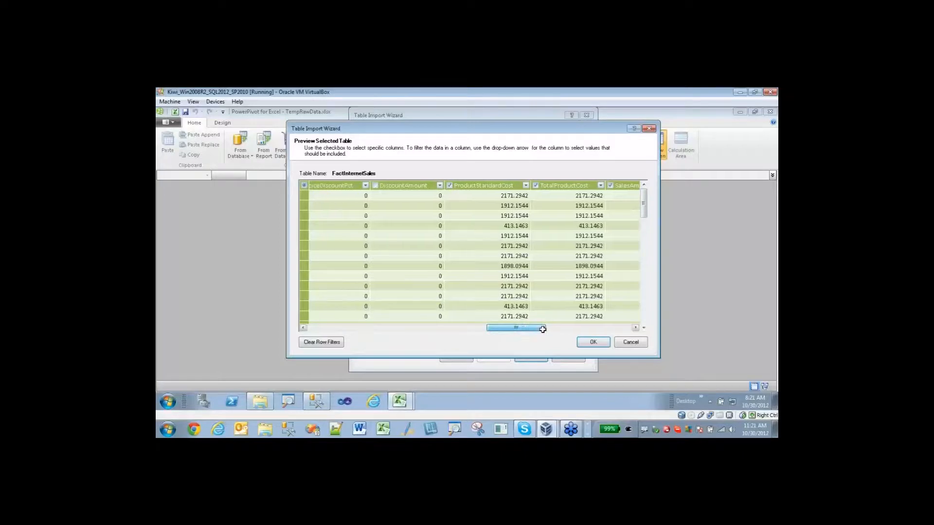
pyautogui.moveTo(540, 327); pyautogui.dragTo(516, 328)
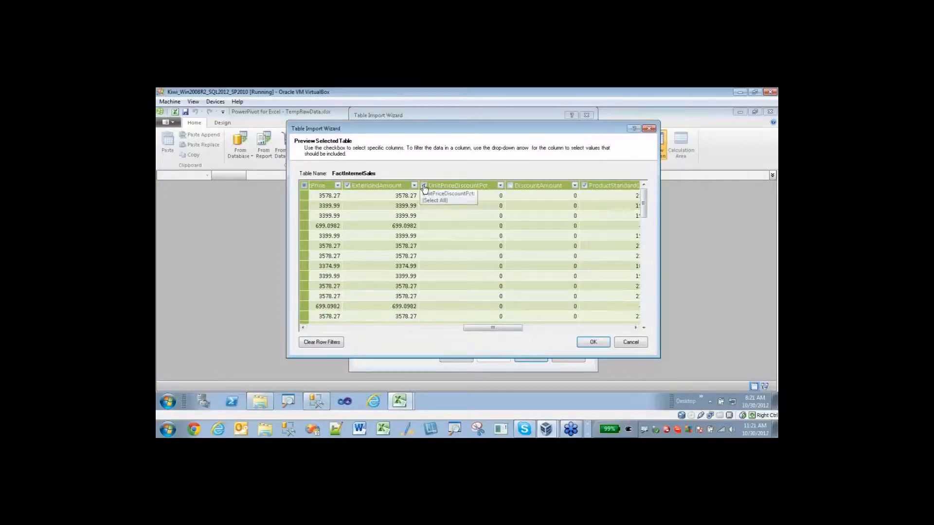
pyautogui.click(424, 186)
pyautogui.click(424, 186)
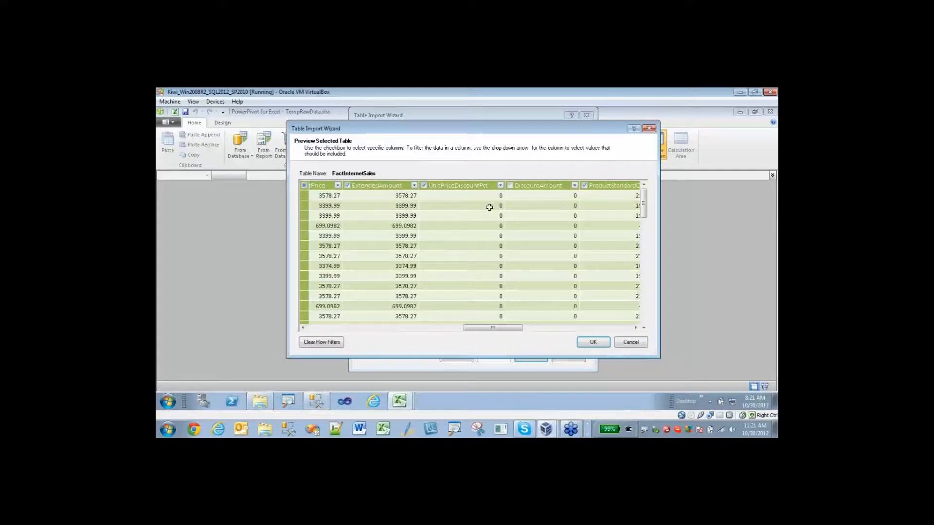
pyautogui.click(511, 187)
pyautogui.click(595, 342)
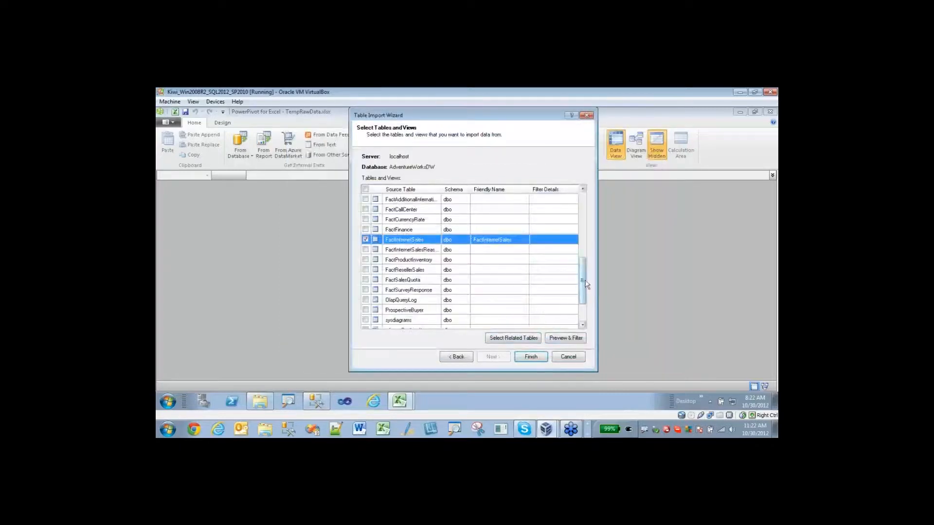
# Check the selected source tables and run the import.
pyautogui.moveTo(586, 284); pyautogui.dragTo(584, 224)
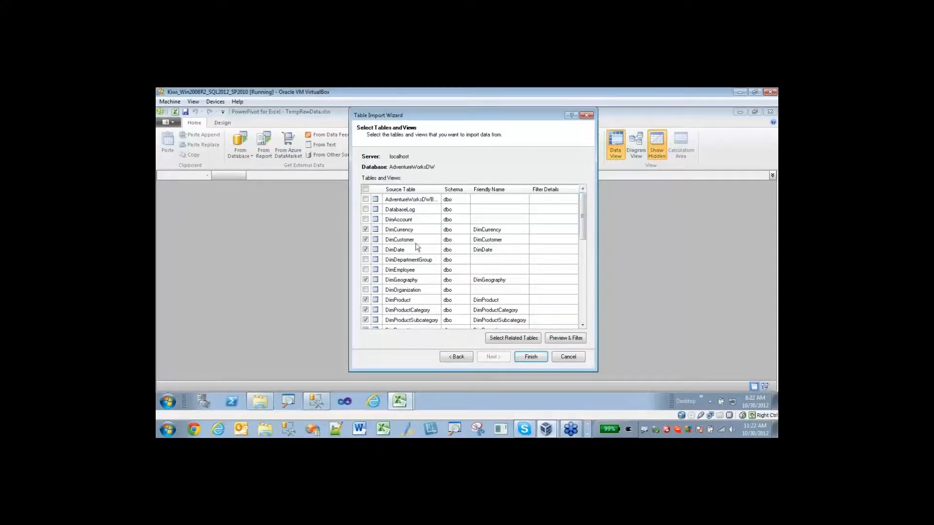
pyautogui.moveTo(584, 214); pyautogui.dragTo(583, 234)
pyautogui.click(531, 357)
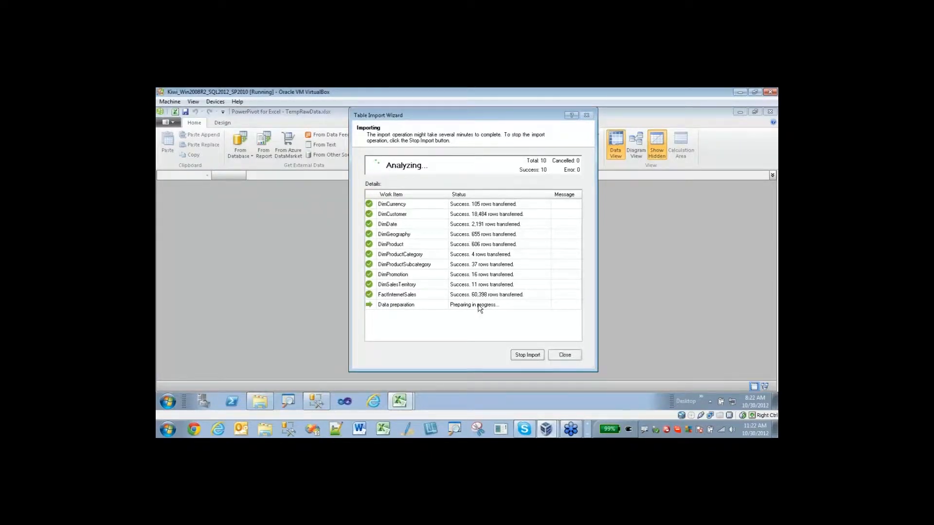
# Examine the table relationships in the data preparation details and close the import wizard.
pyautogui.click(559, 305)
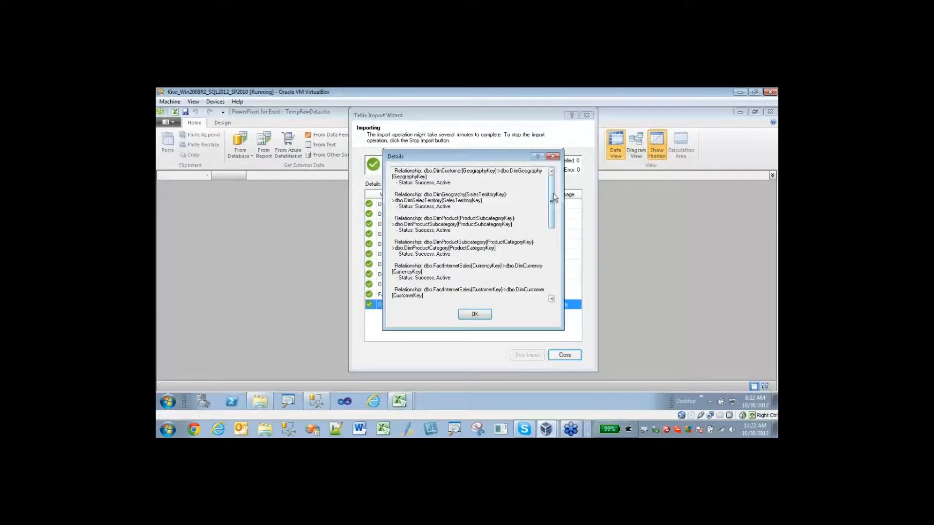
pyautogui.moveTo(553, 197); pyautogui.dragTo(553, 263)
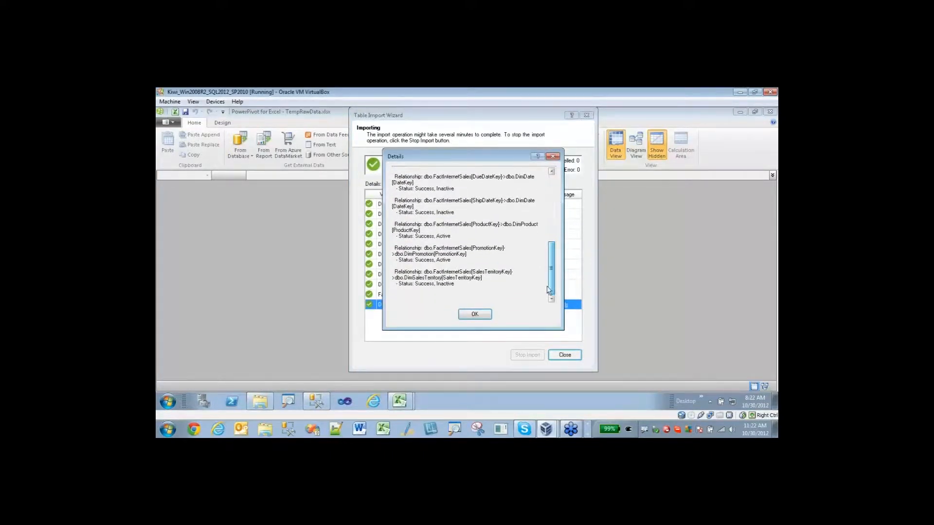
pyautogui.click(468, 319)
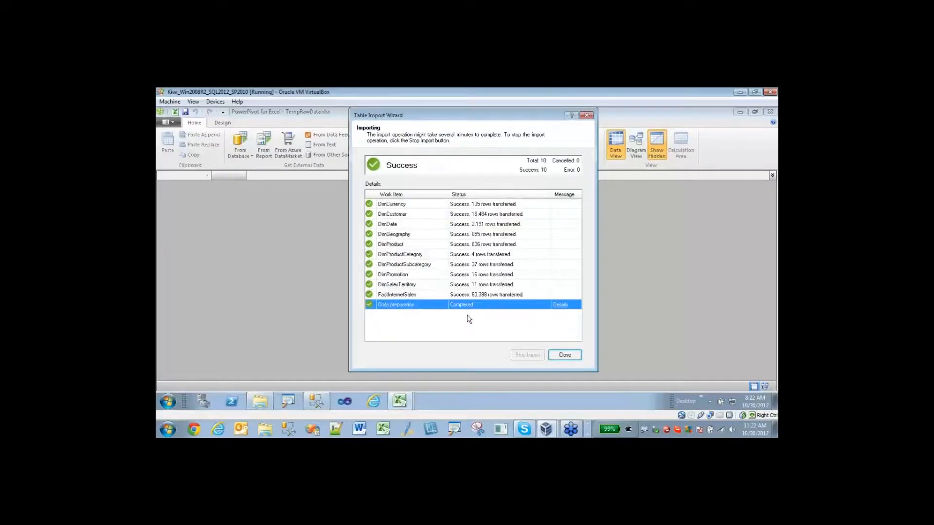
pyautogui.click(563, 355)
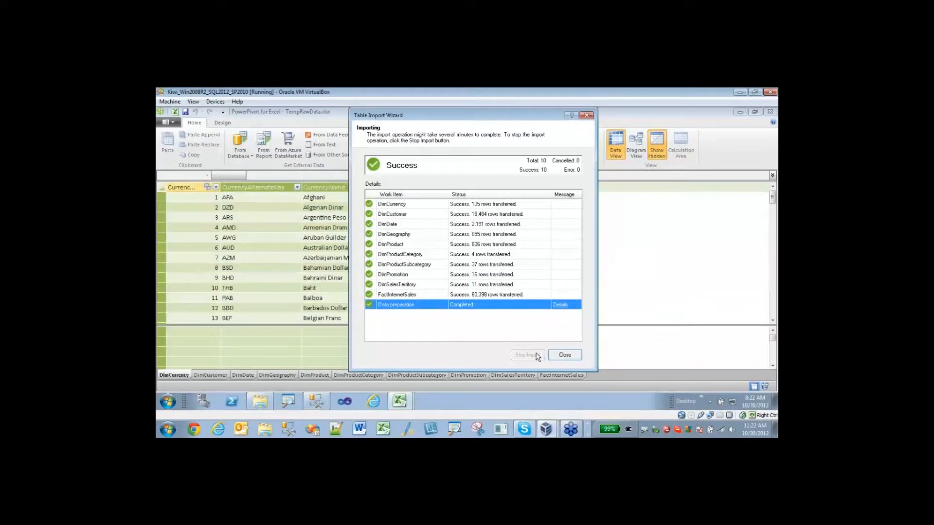
# Look through the imported tables one by one, from DimCustomer to FactInternetSales.
pyautogui.click(201, 376)
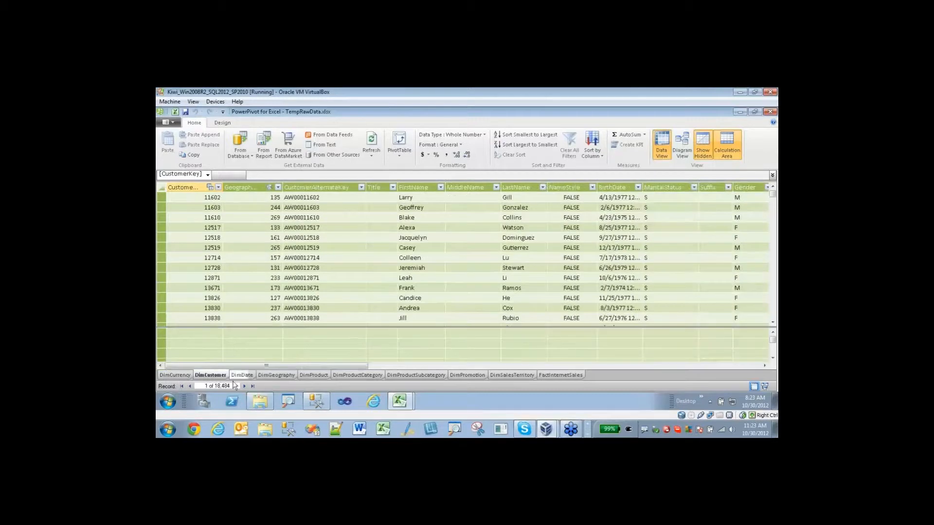
pyautogui.click(236, 379)
pyautogui.click(270, 378)
pyautogui.click(314, 377)
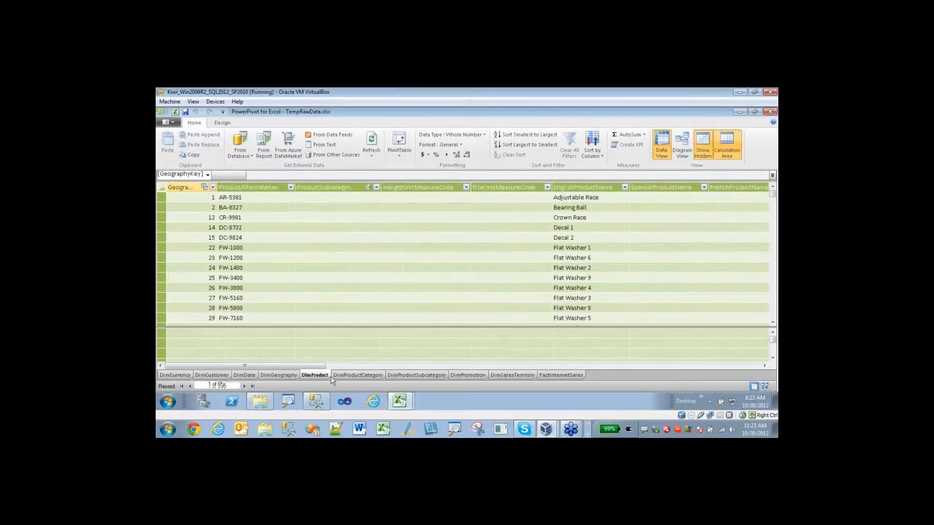
pyautogui.click(358, 376)
pyautogui.click(399, 376)
pyautogui.click(466, 376)
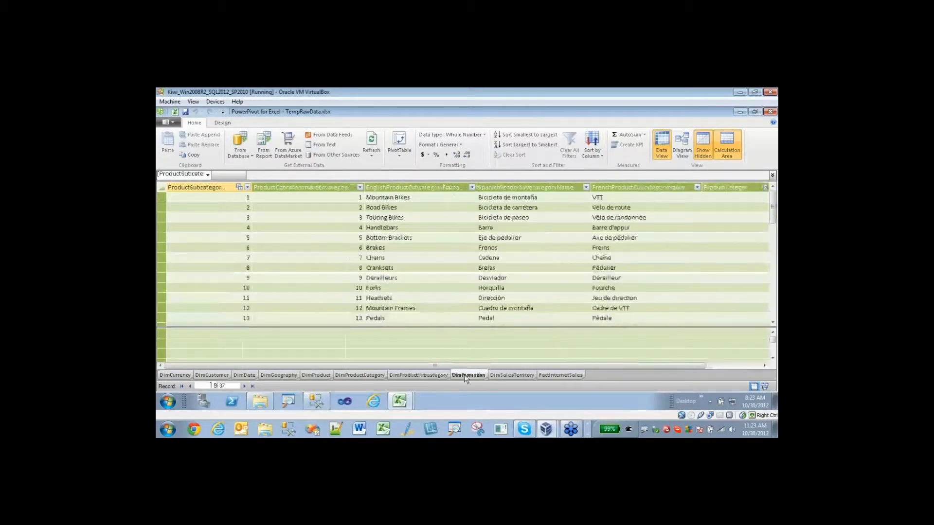
pyautogui.click(511, 376)
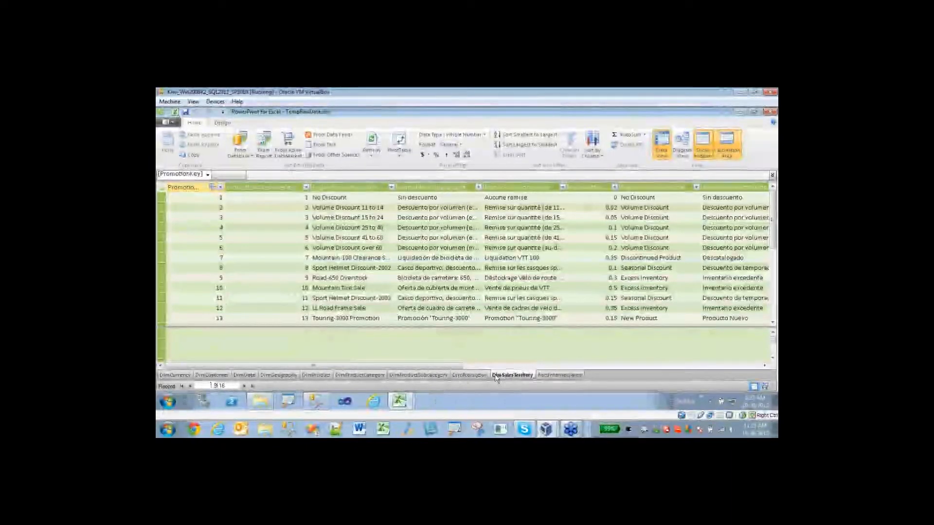
pyautogui.click(552, 375)
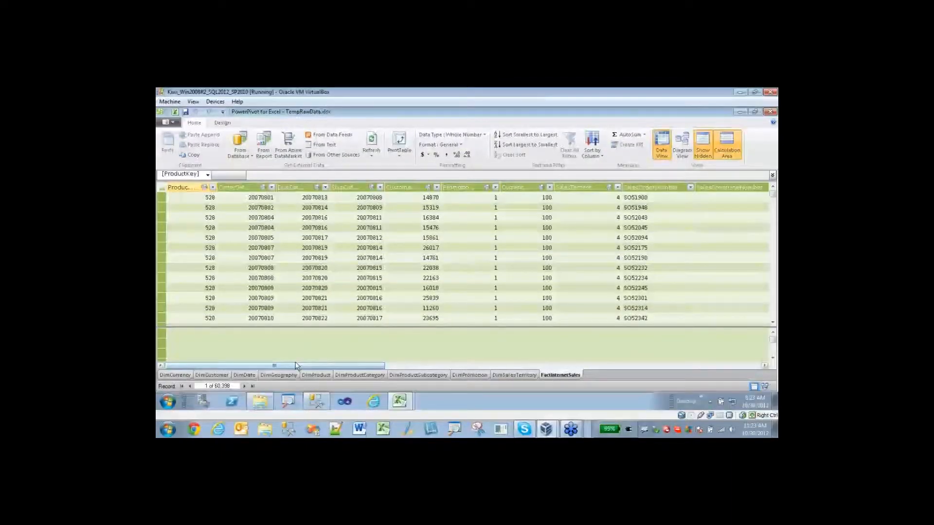
# Examine the SalesAmount, TotalProductCost and ProductStandardCost columns of the FactInternetSales table.
pyautogui.moveTo(296, 366); pyautogui.dragTo(631, 381)
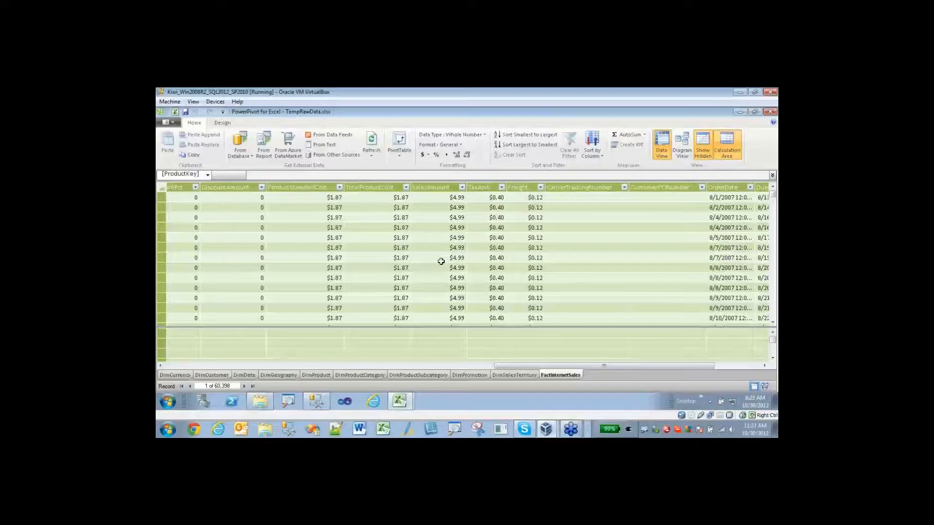
pyautogui.click(437, 183)
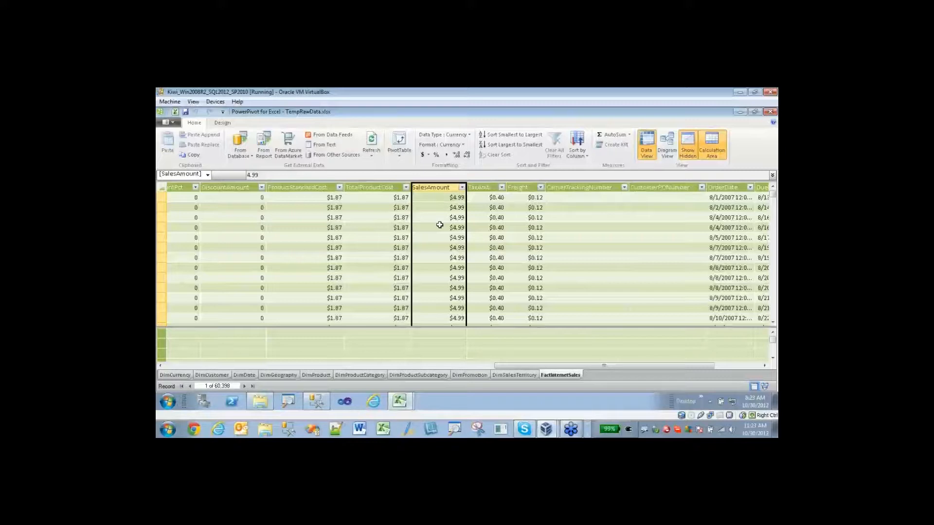
pyautogui.click(368, 259)
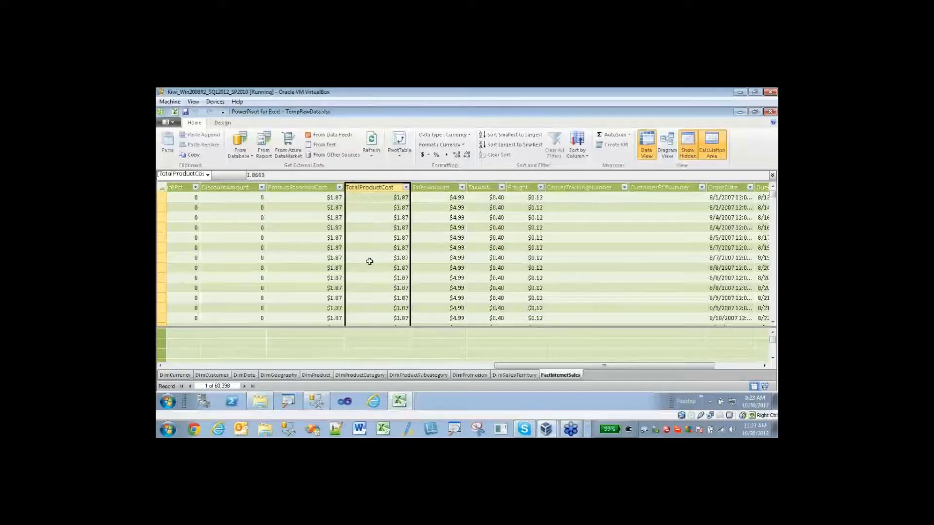
pyautogui.click(309, 186)
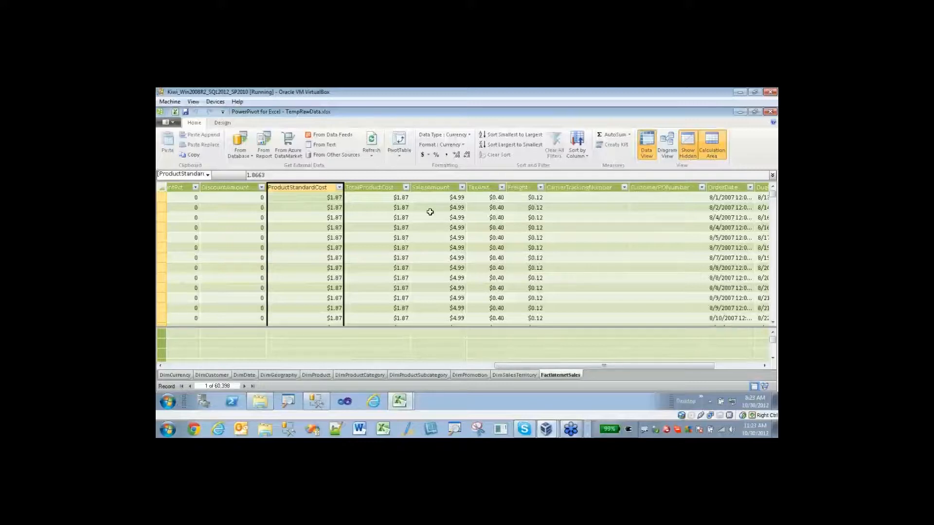
# Examine the descriptive columns of the DimProduct table, including EnglishProductName and Color, and return to the FactInternetSales table.
pyautogui.click(316, 375)
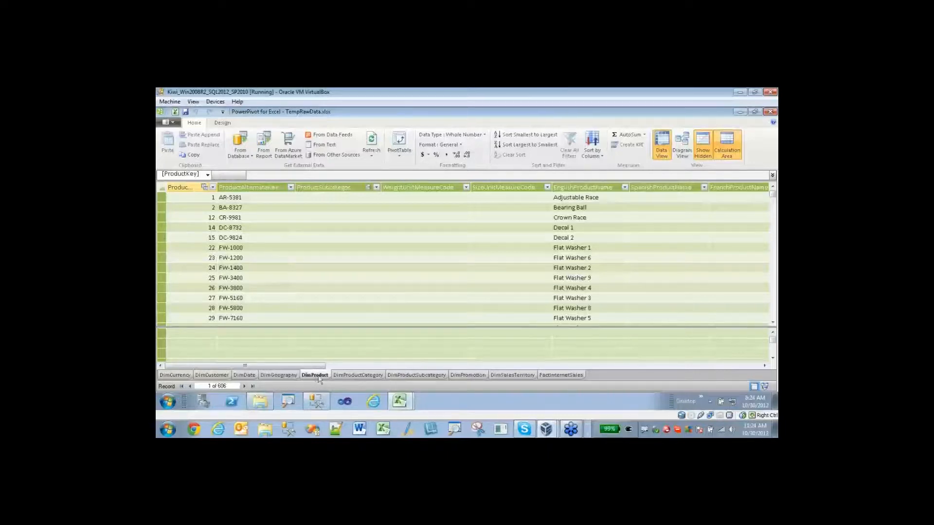
pyautogui.moveTo(310, 369); pyautogui.dragTo(336, 367)
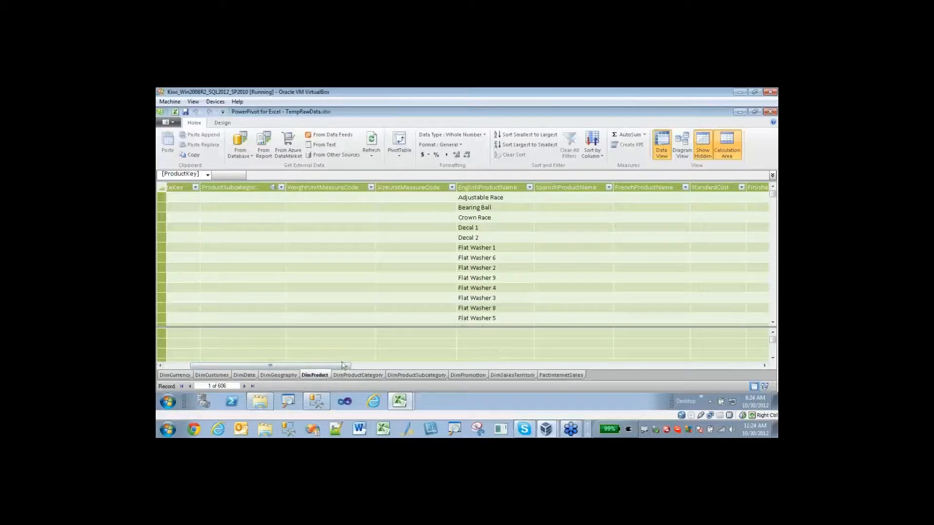
pyautogui.click(486, 218)
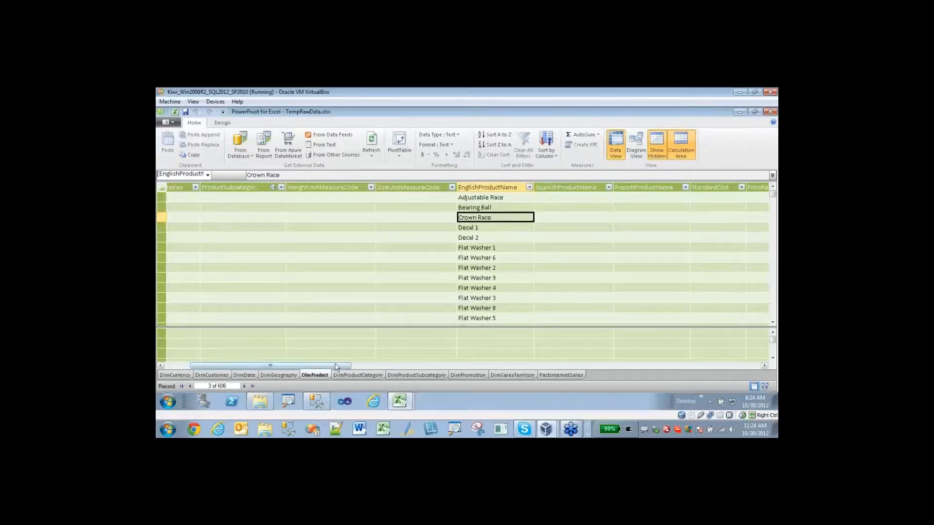
pyautogui.moveTo(336, 368); pyautogui.dragTo(438, 367)
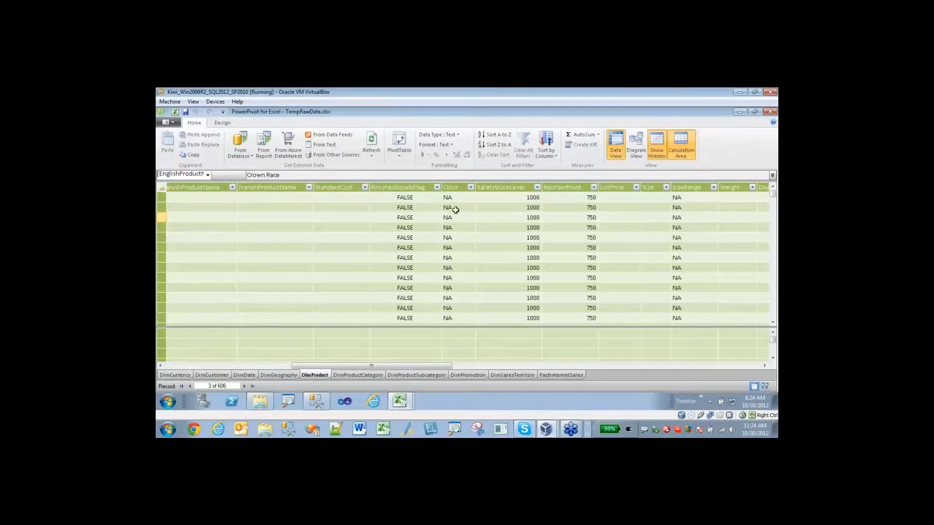
pyautogui.moveTo(449, 209); pyautogui.dragTo(450, 267)
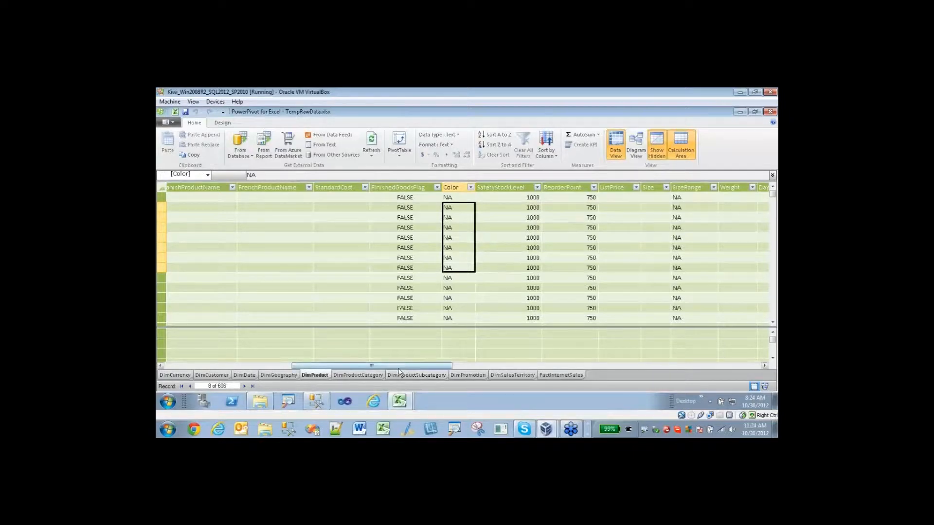
pyautogui.moveTo(402, 366); pyautogui.dragTo(536, 382)
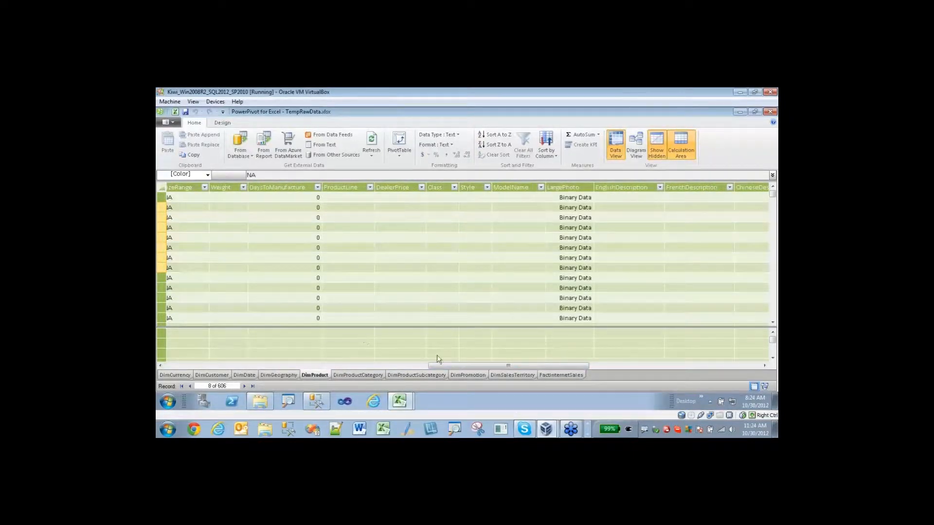
pyautogui.moveTo(455, 368); pyautogui.dragTo(268, 369)
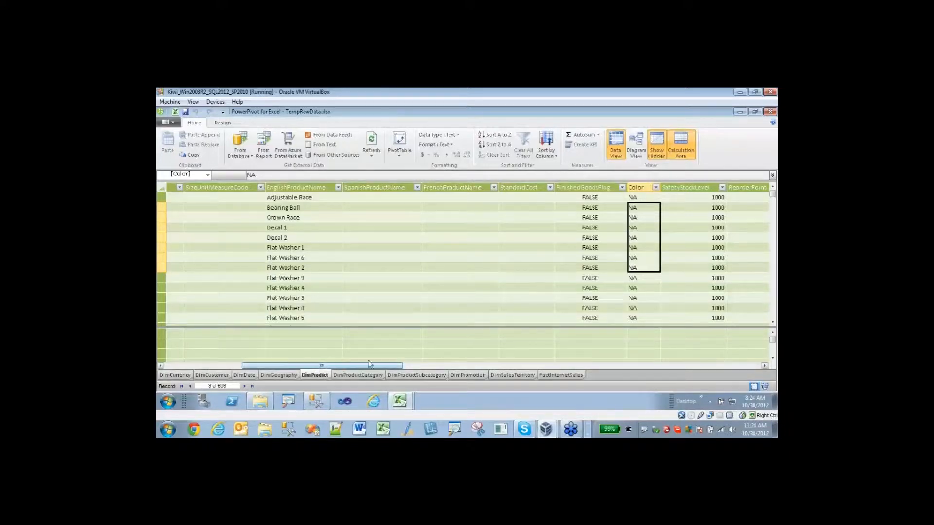
pyautogui.click(553, 360)
pyautogui.click(561, 375)
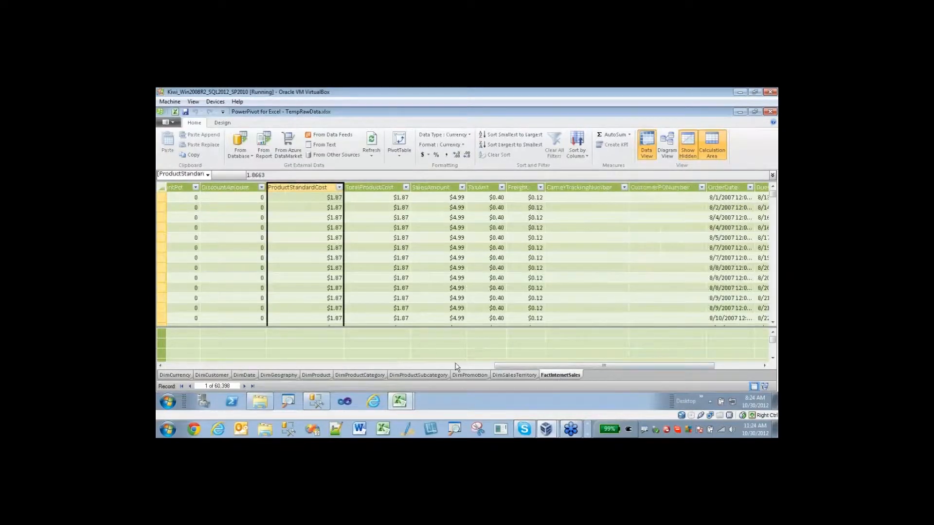
# Add a calculated column at the end of the FactInternetSales table with the formula =[SalesAmount]-[TotalProductCost].
pyautogui.moveTo(545, 366); pyautogui.dragTo(578, 367)
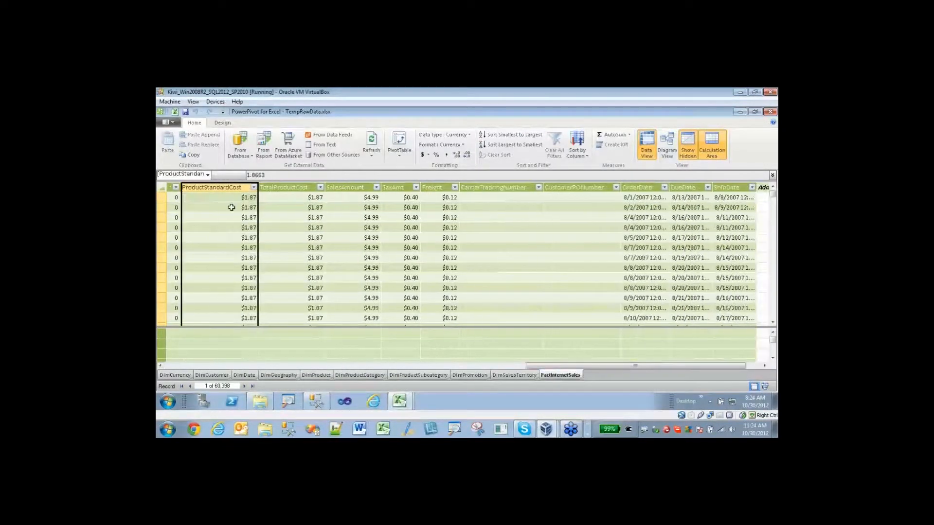
pyautogui.moveTo(267, 206); pyautogui.dragTo(411, 288)
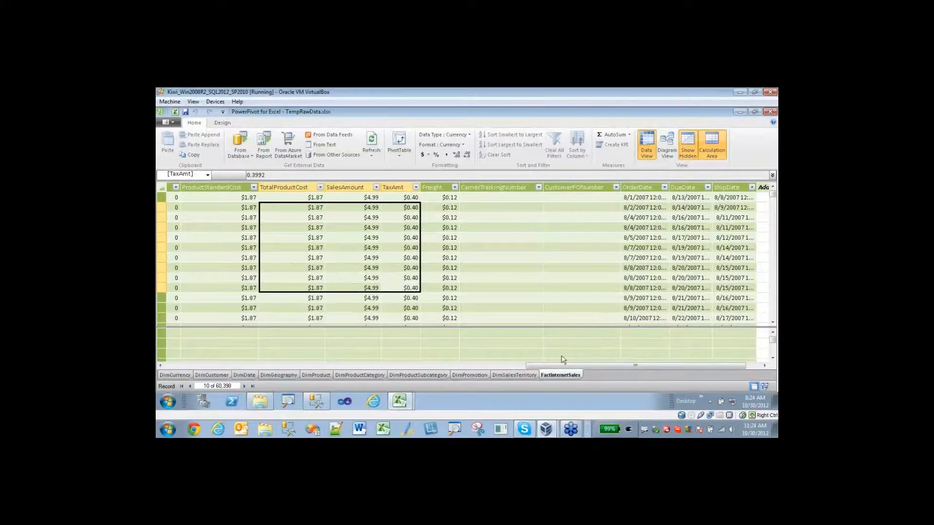
pyautogui.moveTo(579, 367); pyautogui.dragTo(594, 367)
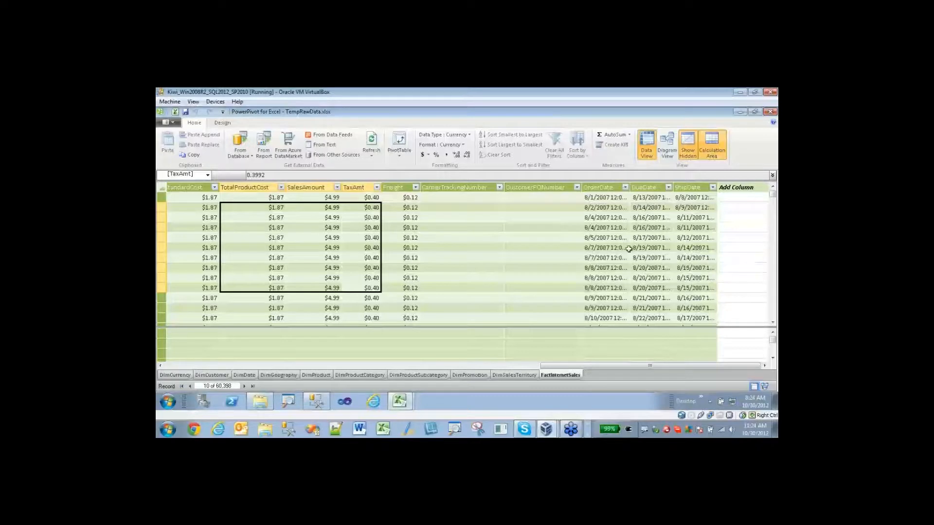
pyautogui.click(728, 198)
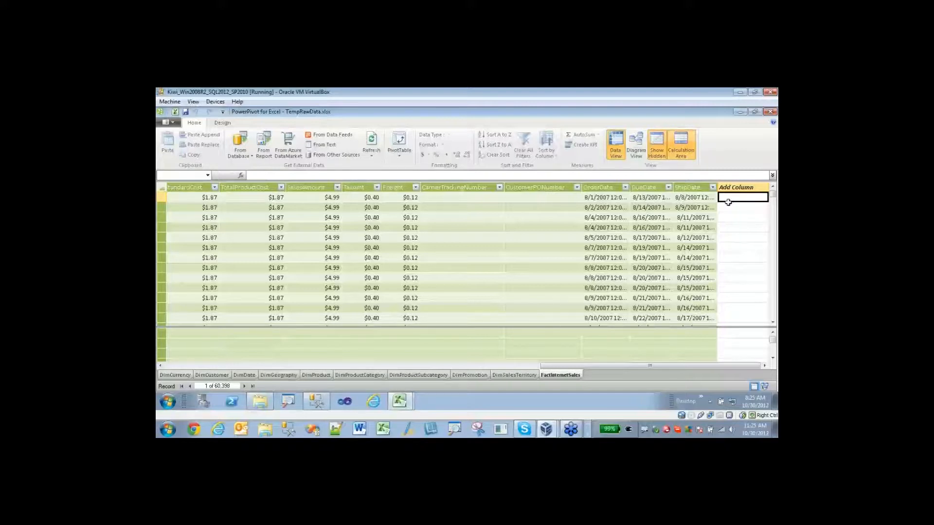
pyautogui.click(315, 188)
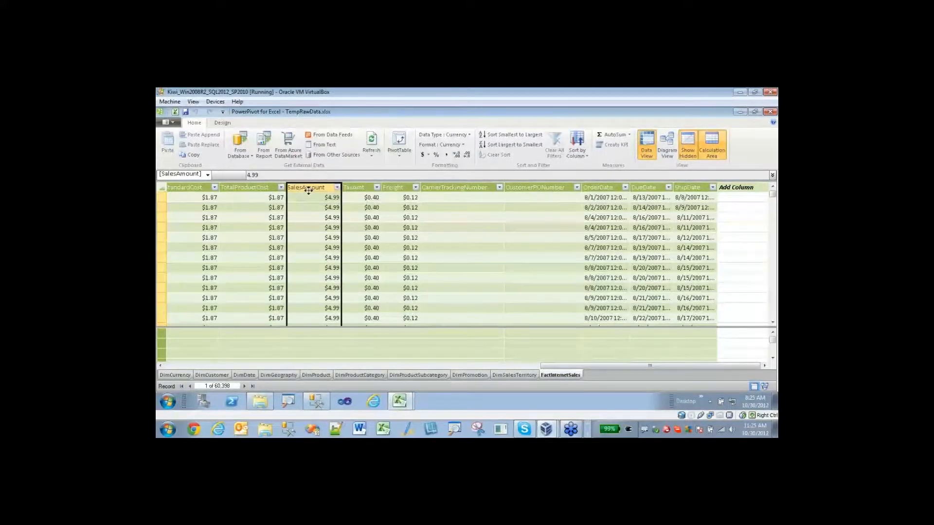
pyautogui.click(256, 188)
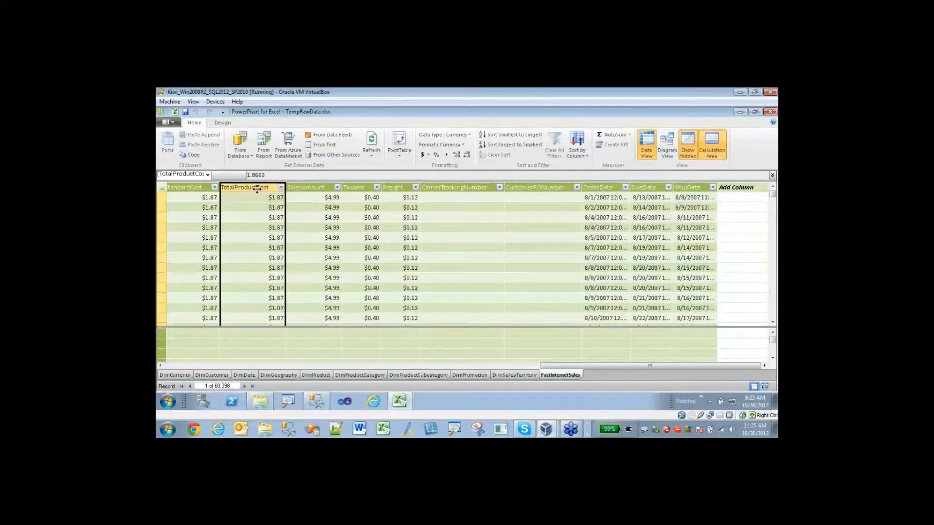
pyautogui.click(739, 198)
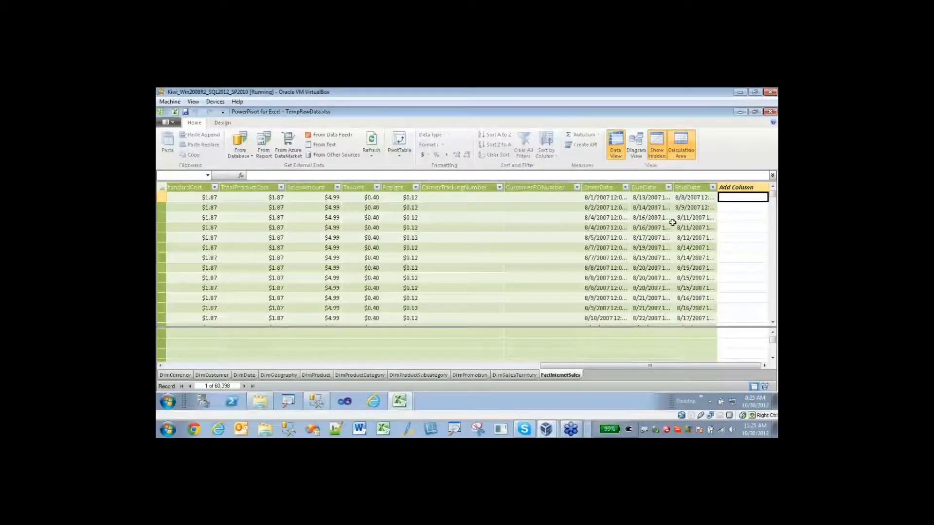
pyautogui.write('=')
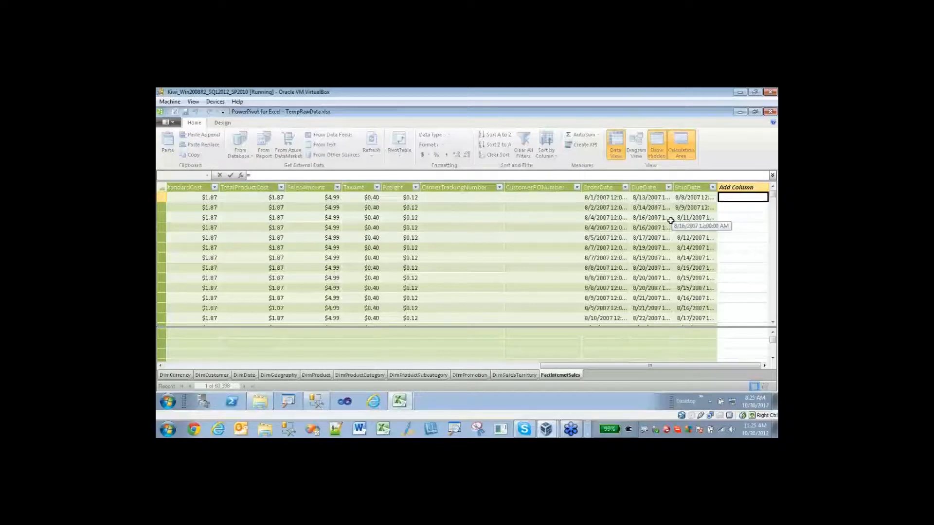
pyautogui.click(318, 199)
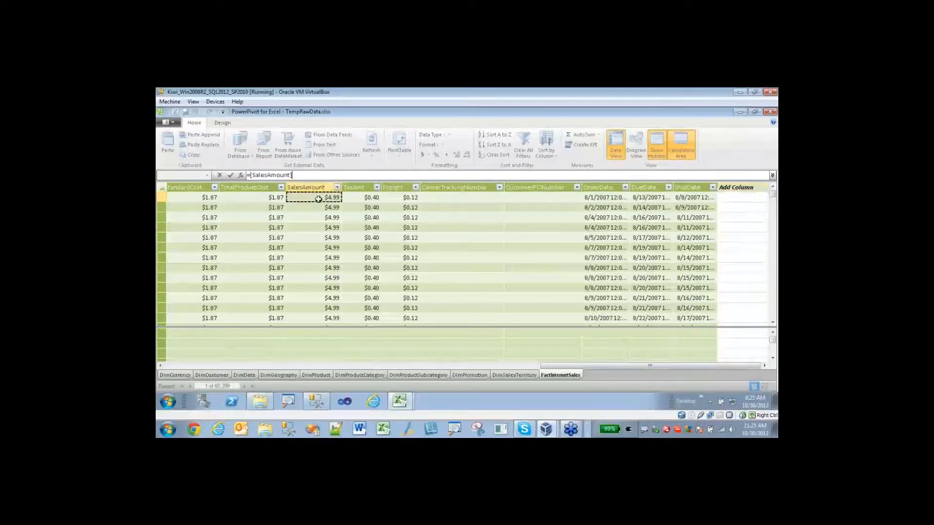
pyautogui.write('-')
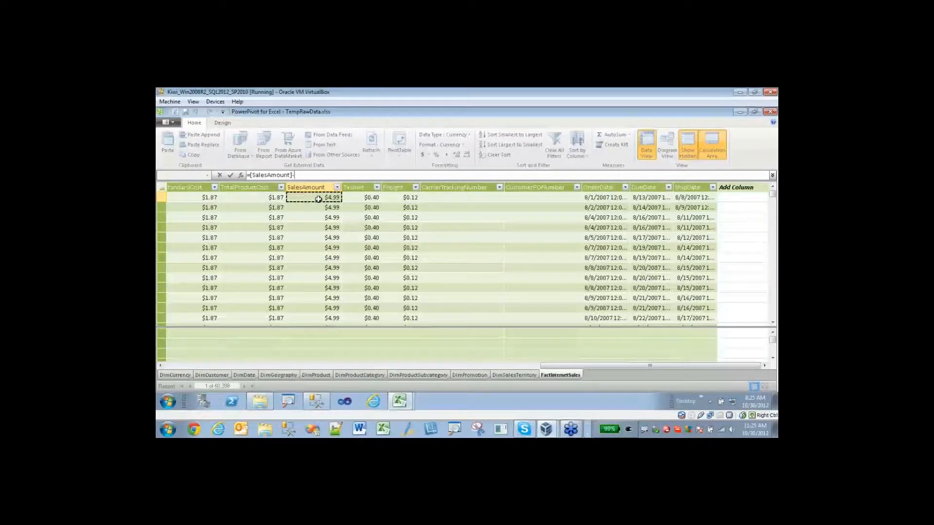
pyautogui.click(267, 197)
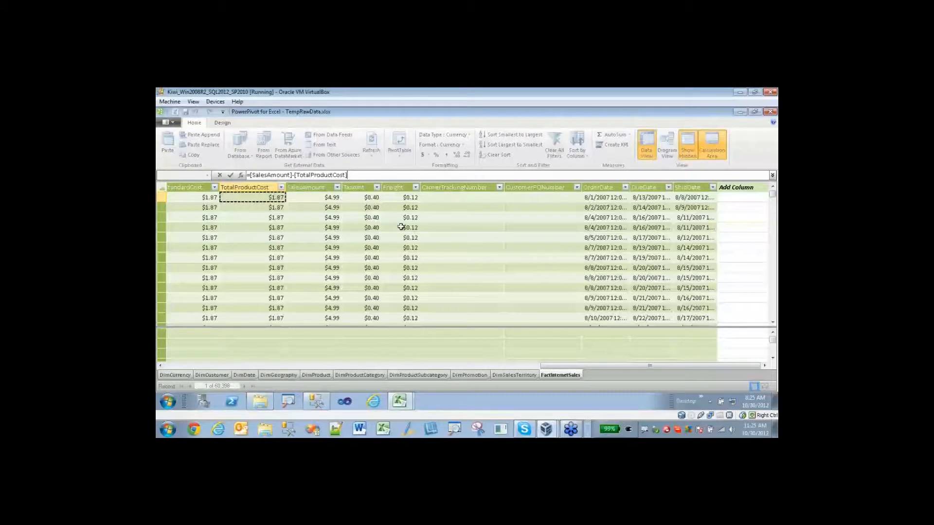
pyautogui.press('Return')
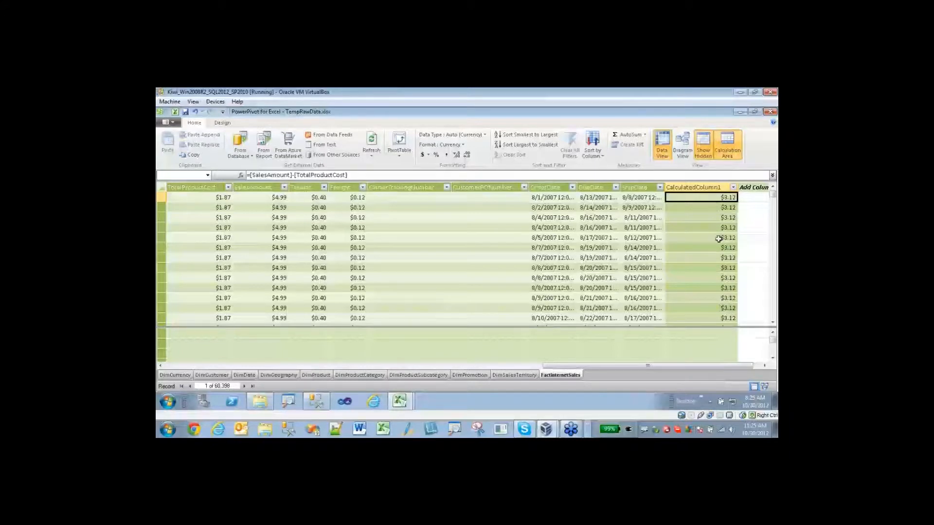
# Rename the new calculated column in FactInternetSales as Profit.
pyautogui.click(708, 186)
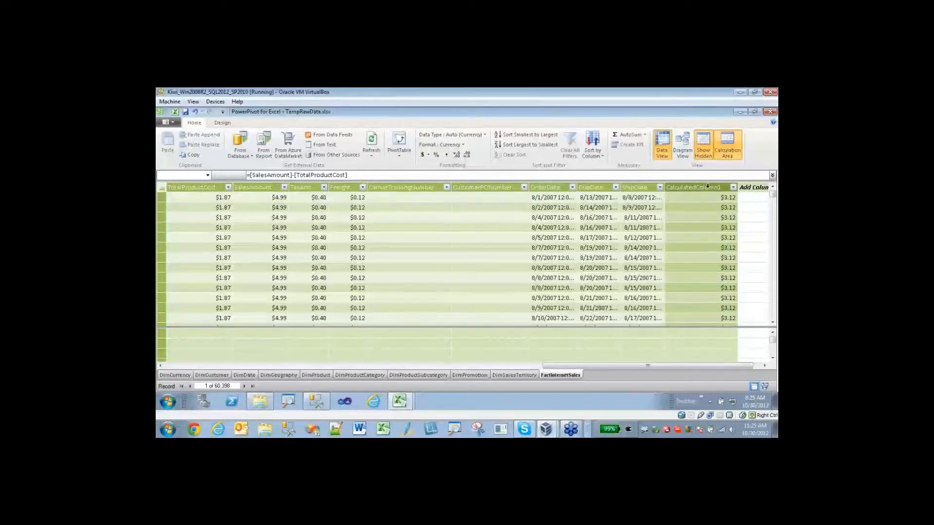
pyautogui.rightClick(684, 189)
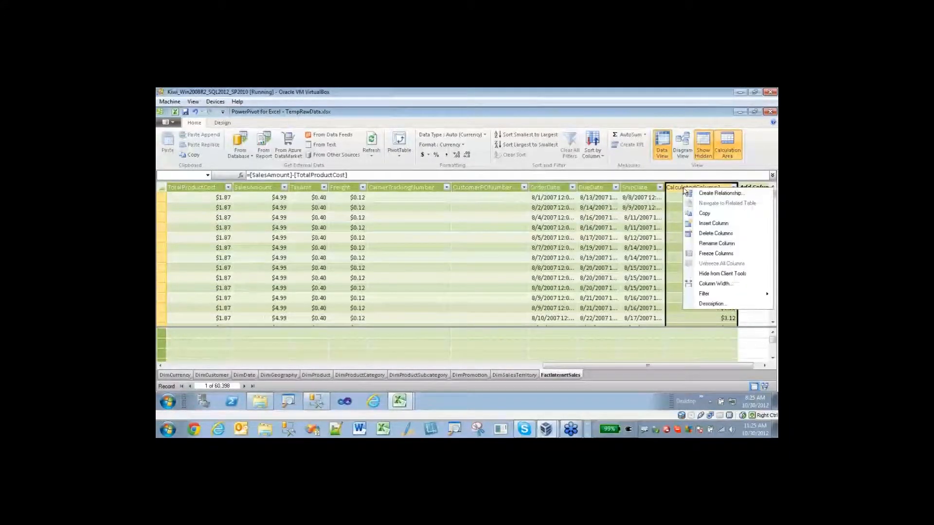
pyautogui.click(716, 244)
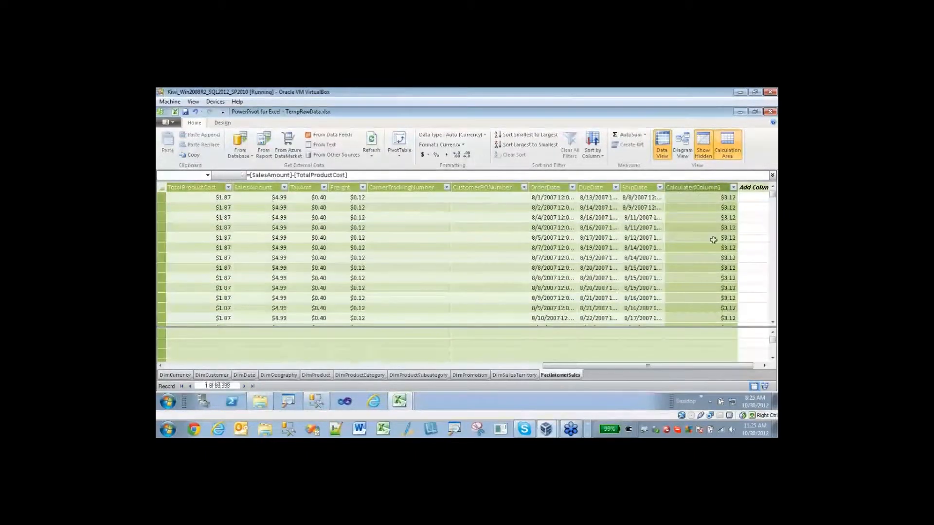
pyautogui.write('C')
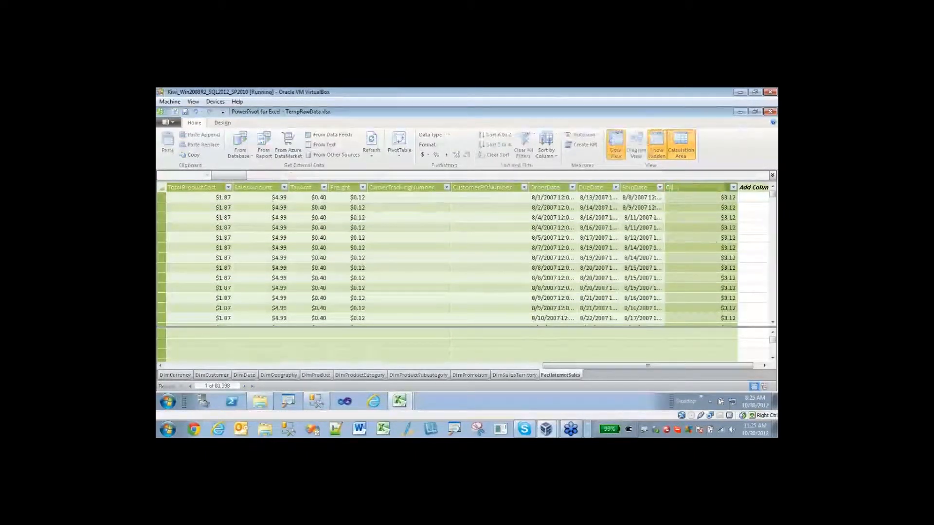
pyautogui.write('rofit')
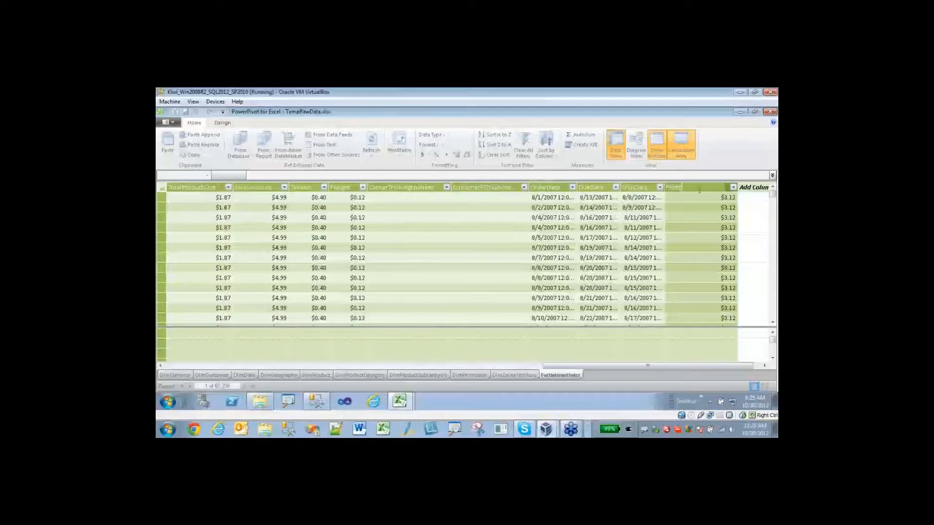
pyautogui.press('Return')
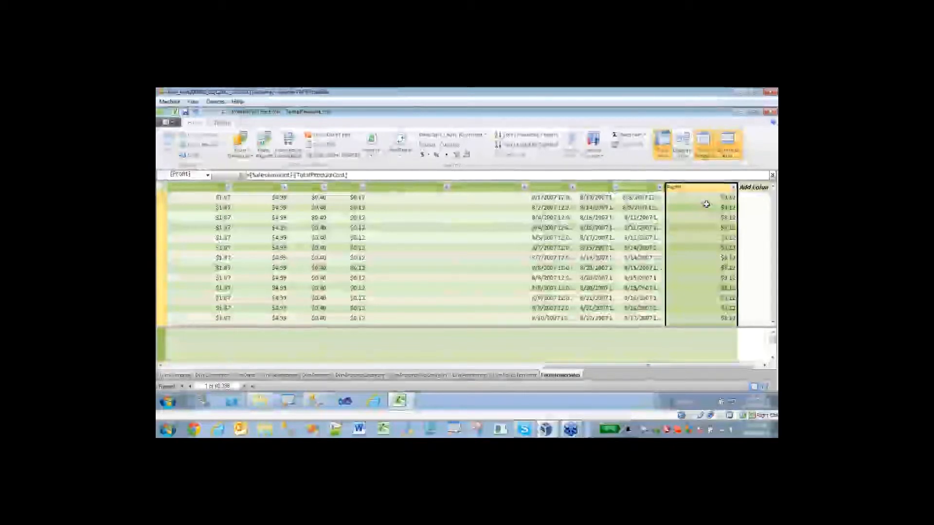
# Examine the rows and columns of the DimGeography table, from the city and state fields to the empty column at its end.
pyautogui.click(272, 375)
pyautogui.moveTo(353, 365); pyautogui.dragTo(559, 366)
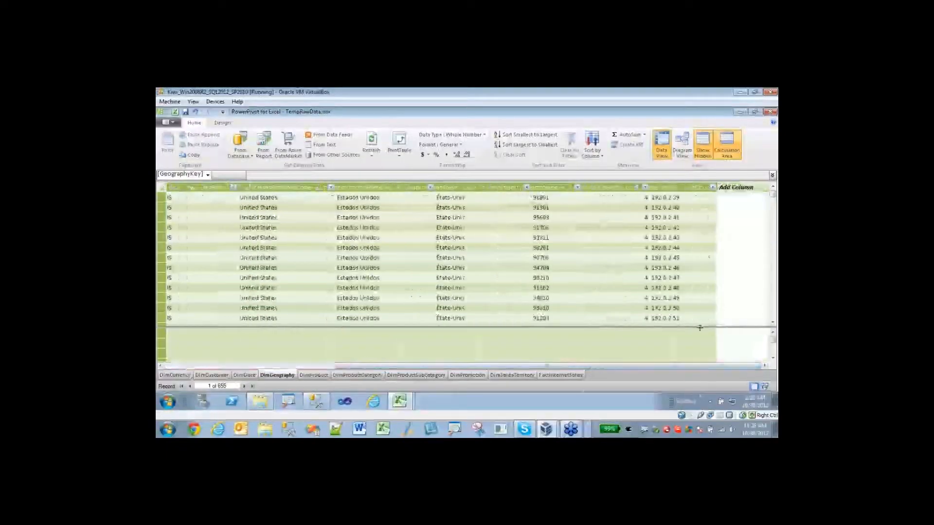
pyautogui.click(736, 198)
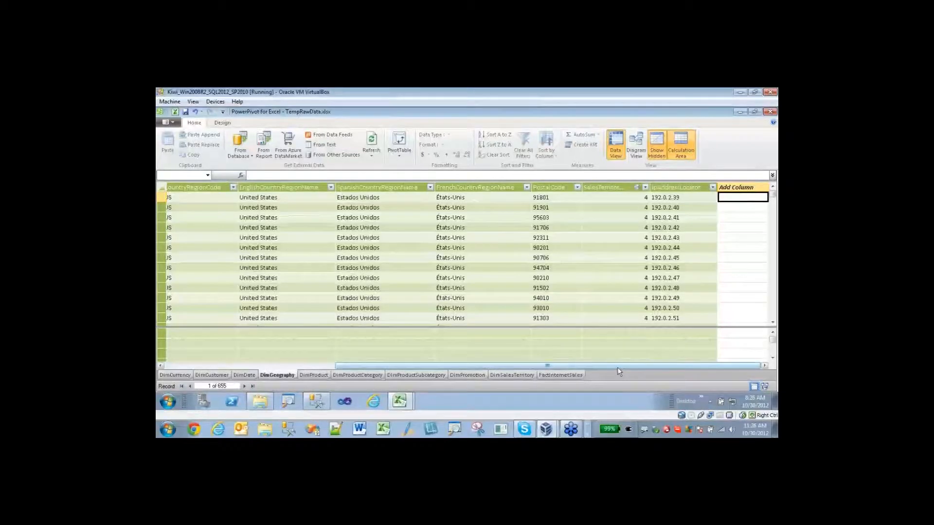
pyautogui.moveTo(618, 366); pyautogui.dragTo(445, 367)
pyautogui.click(273, 268)
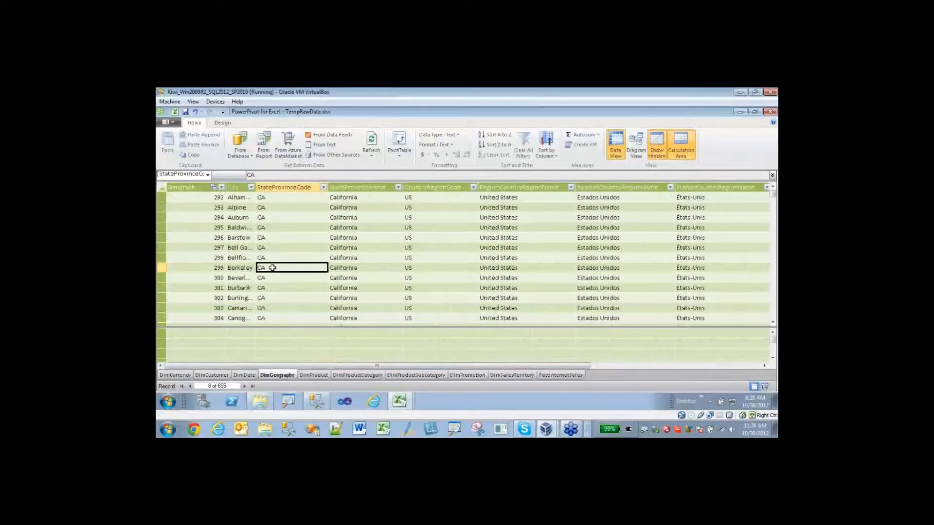
pyautogui.scroll(-4, 280, 255)
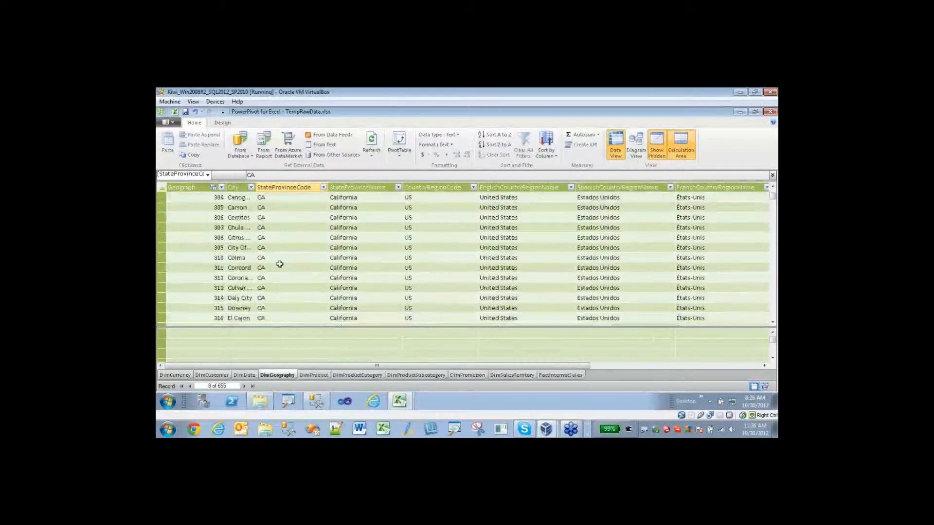
pyautogui.scroll(-8, 281, 264)
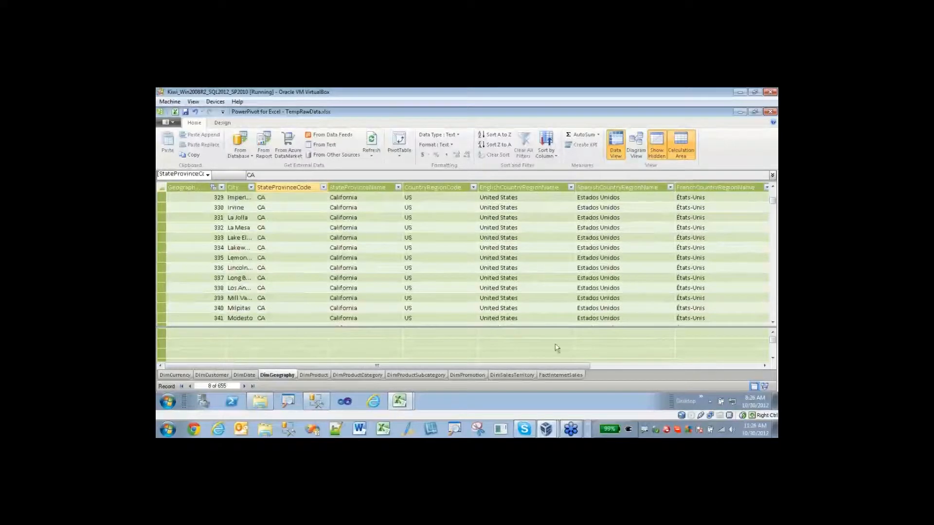
pyautogui.moveTo(502, 366); pyautogui.dragTo(672, 366)
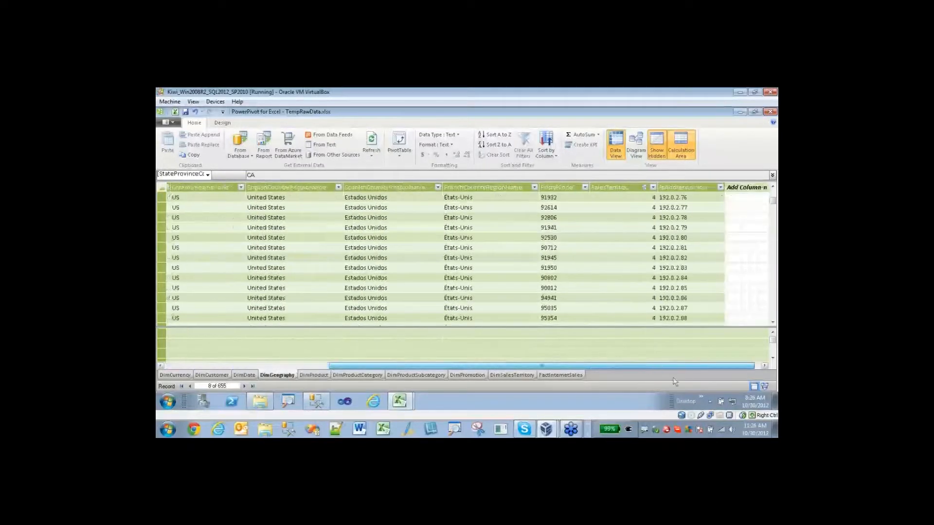
# Add a calculated column at the end of the DimGeography table with the formula =COUNTROWS(RELATEDTABLE(DimCustomer)).
pyautogui.click(734, 198)
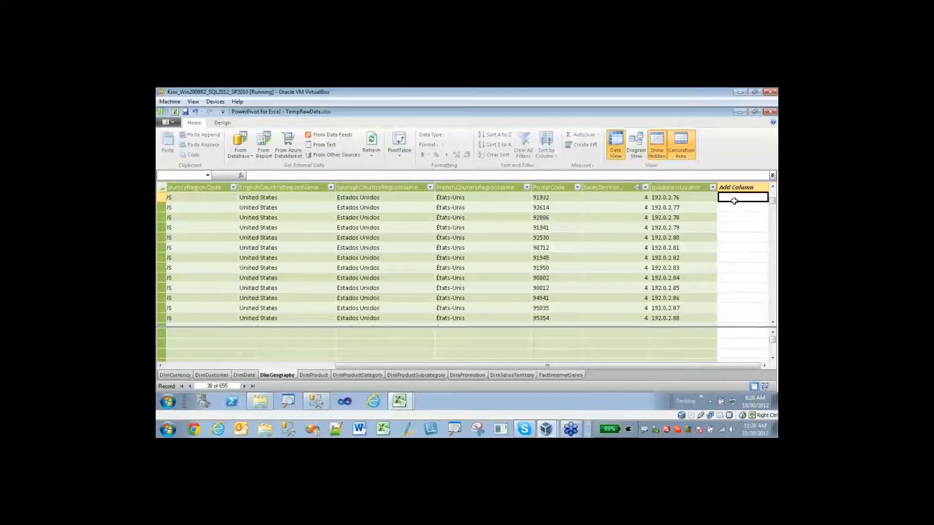
pyautogui.write('=')
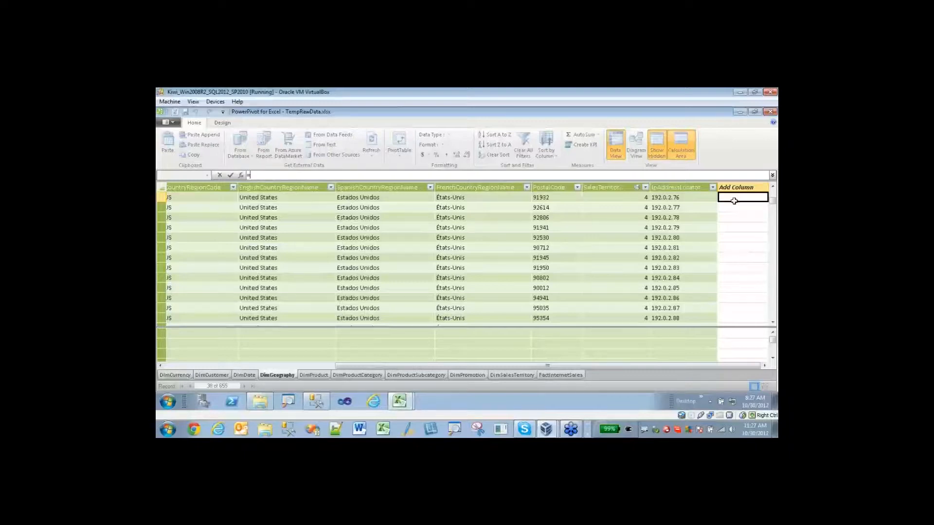
pyautogui.write('coun')
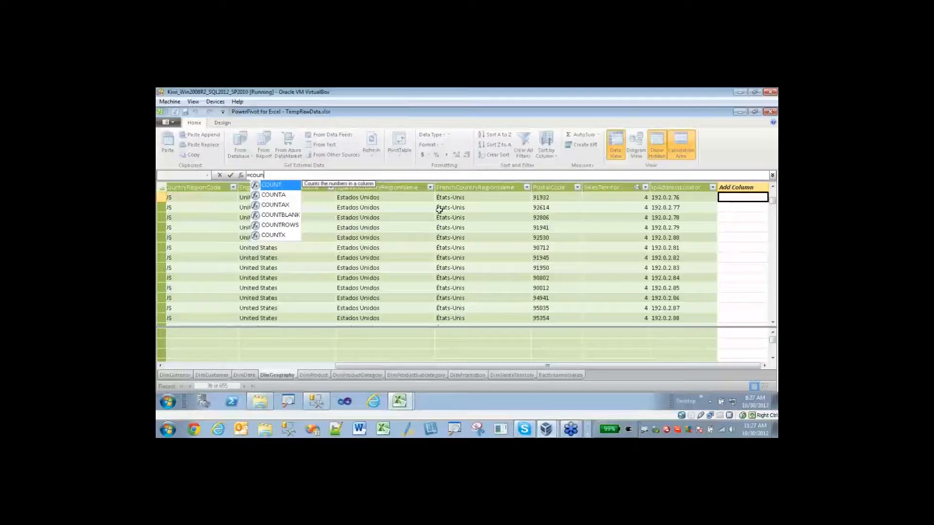
pyautogui.click(280, 225)
pyautogui.doubleClick(280, 225)
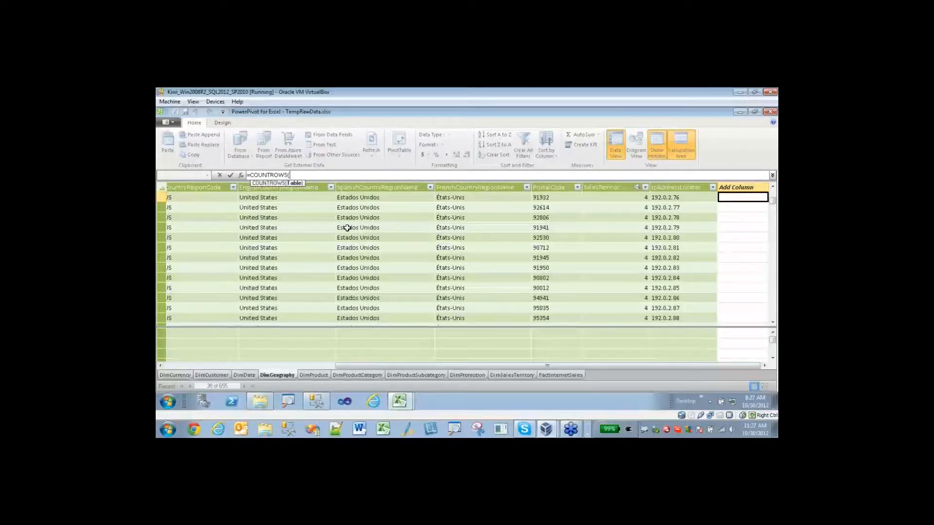
pyautogui.write('relat')
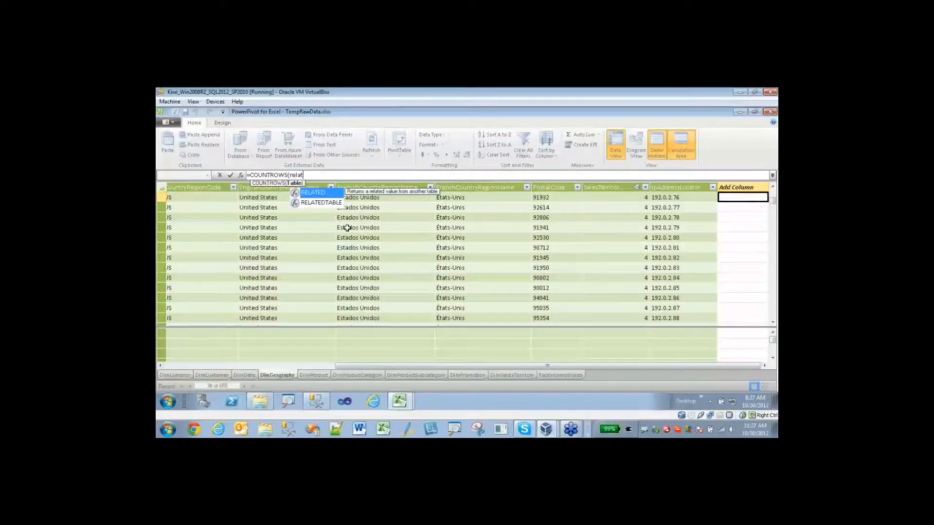
pyautogui.press('Down')
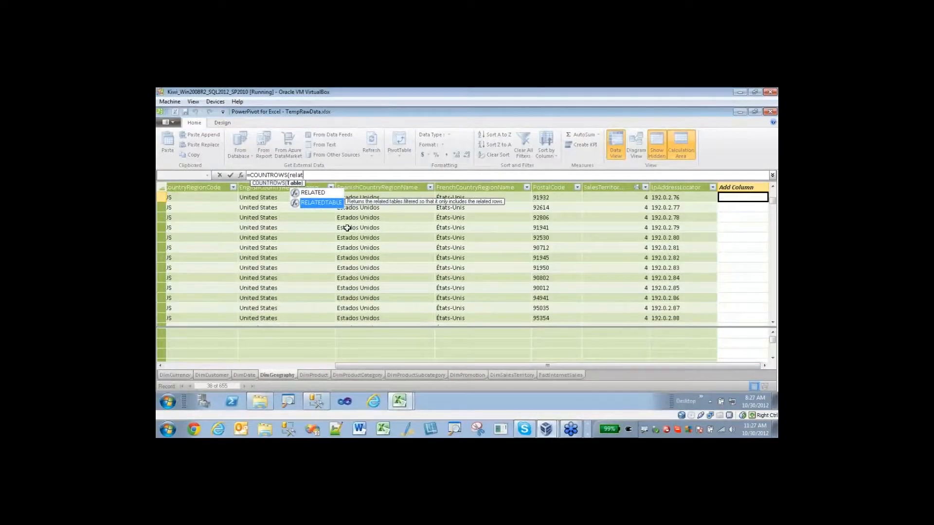
pyautogui.press('Tab')
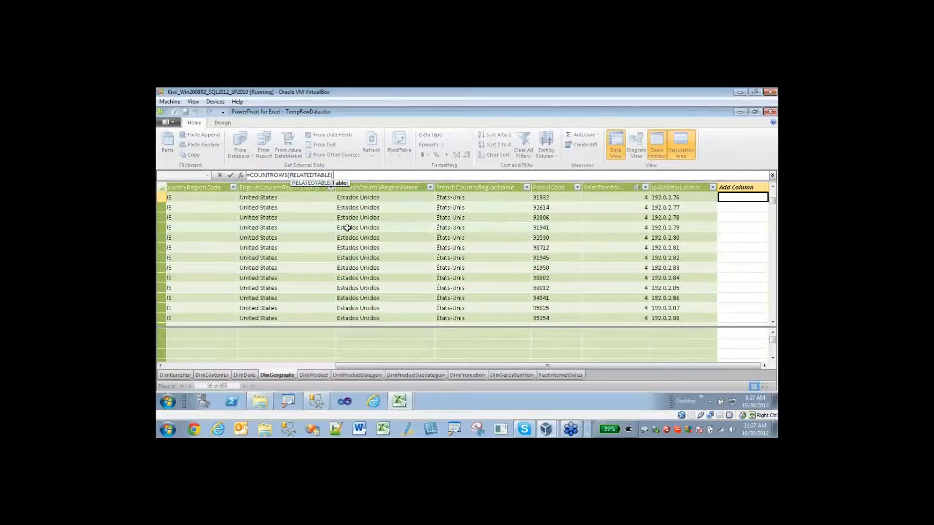
pyautogui.write('dim')
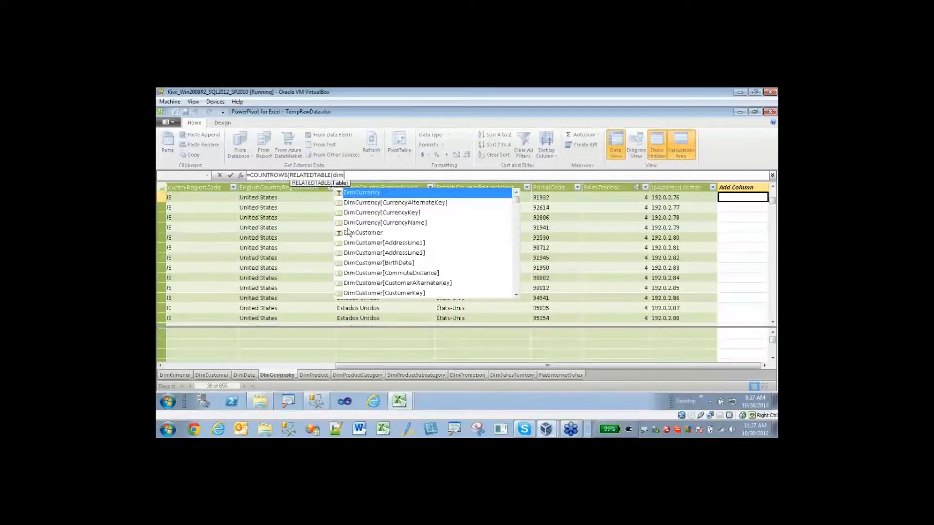
pyautogui.write('cust')
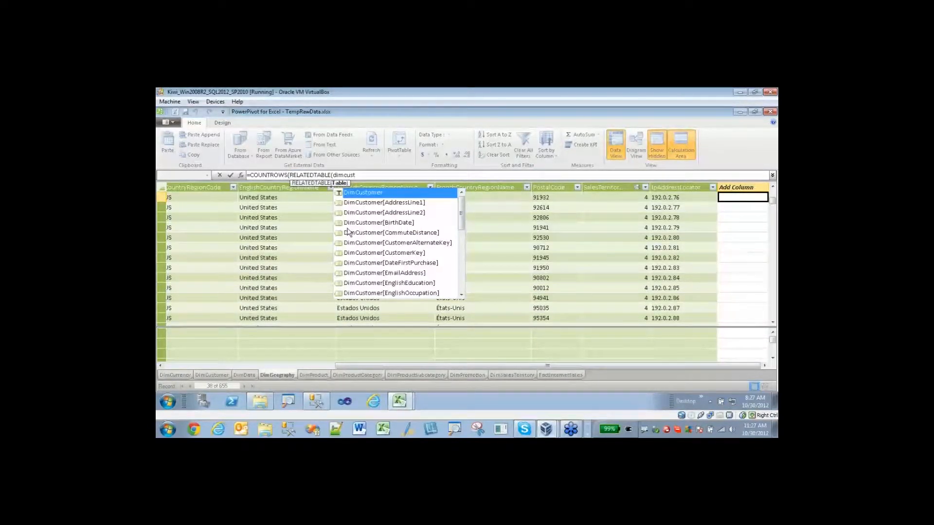
pyautogui.press('Tab')
pyautogui.write(')')
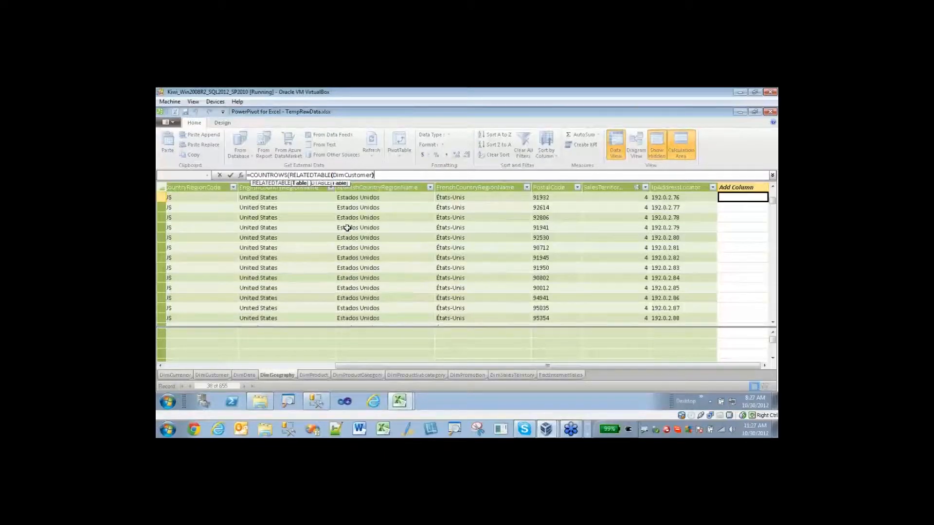
pyautogui.write(')')
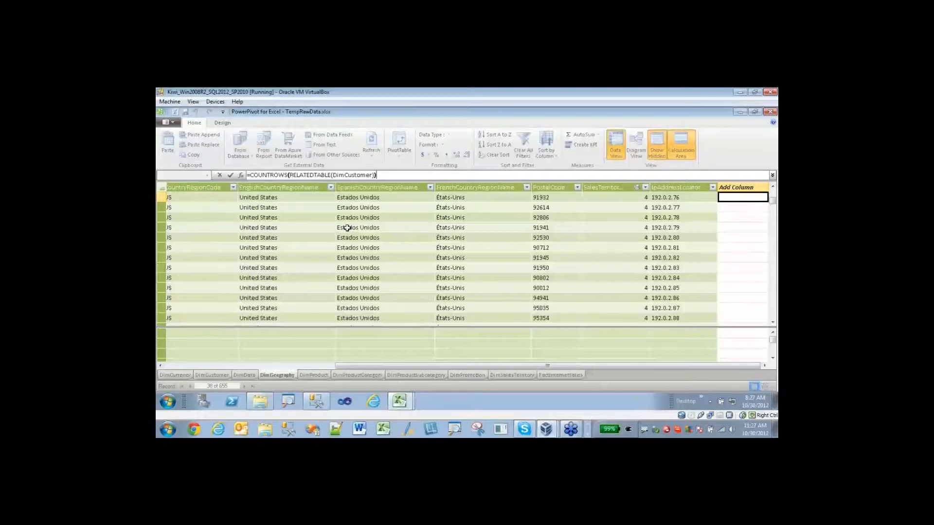
pyautogui.press('Return')
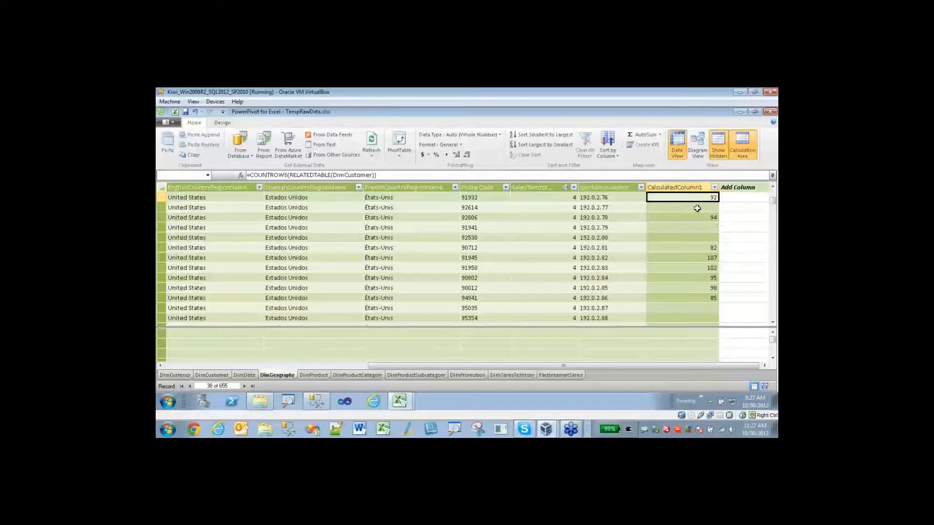
# Examine several filled and blank values in the new customer count column of the DimGeography table.
pyautogui.click(697, 209)
pyautogui.click(697, 226)
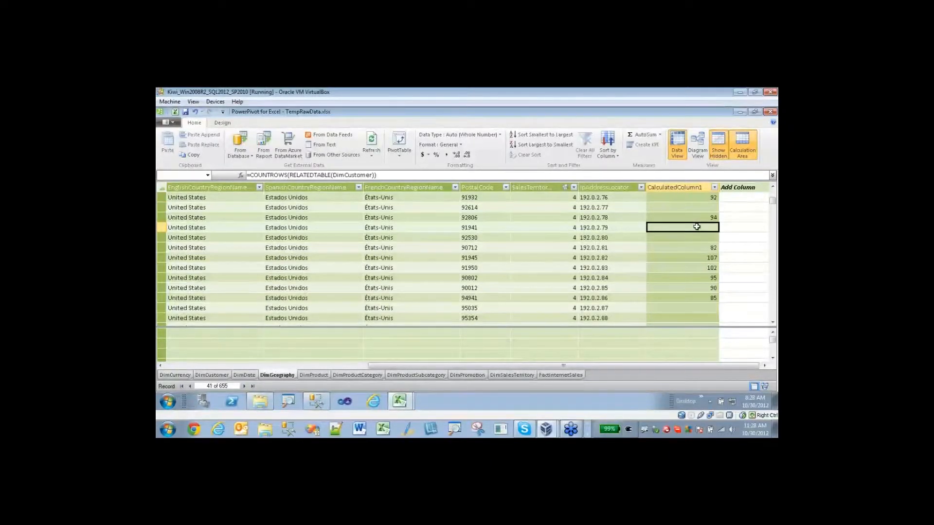
pyautogui.click(702, 217)
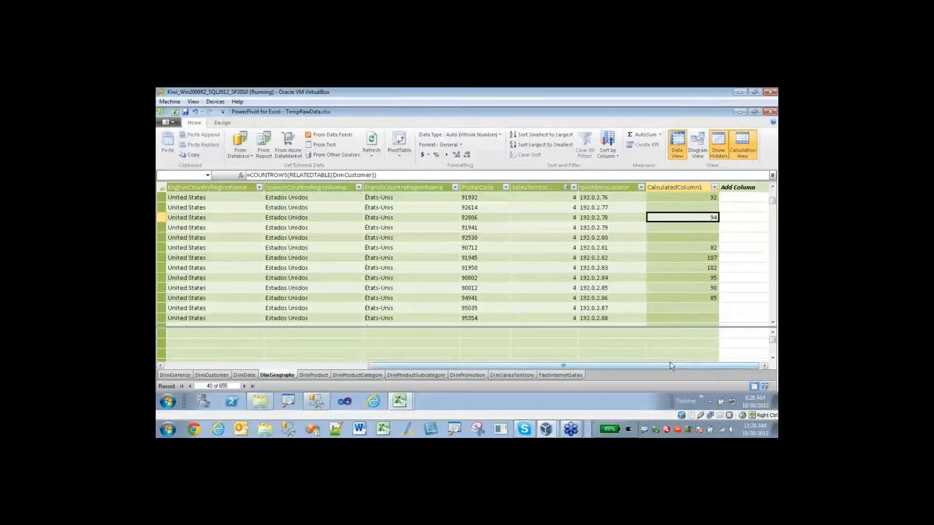
pyautogui.moveTo(660, 369); pyautogui.dragTo(559, 367)
pyautogui.click(705, 248)
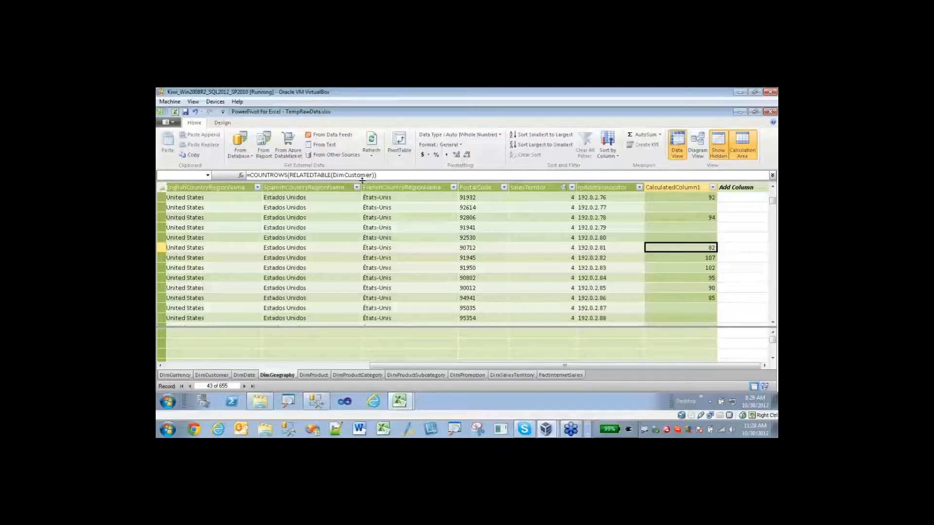
pyautogui.click(709, 219)
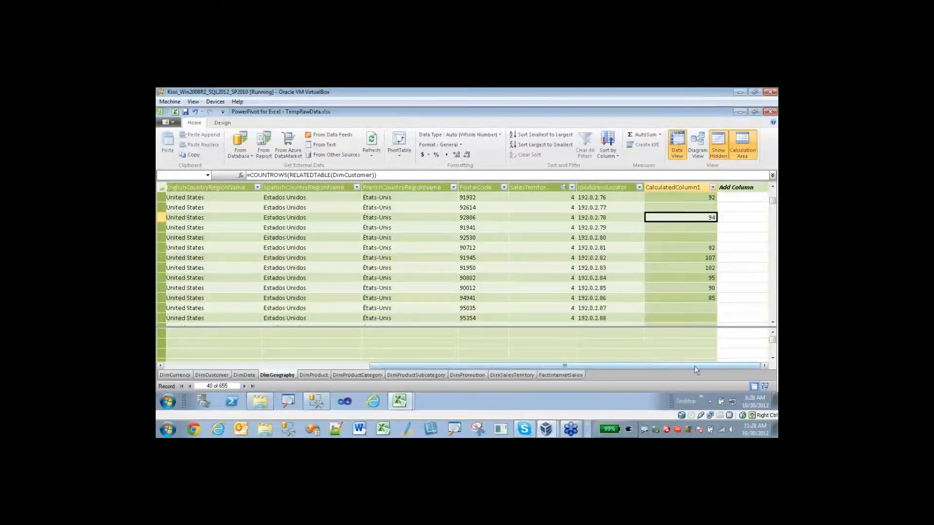
# Rename the new calculated column in DimGeography as CustomerCount.
pyautogui.rightClick(676, 184)
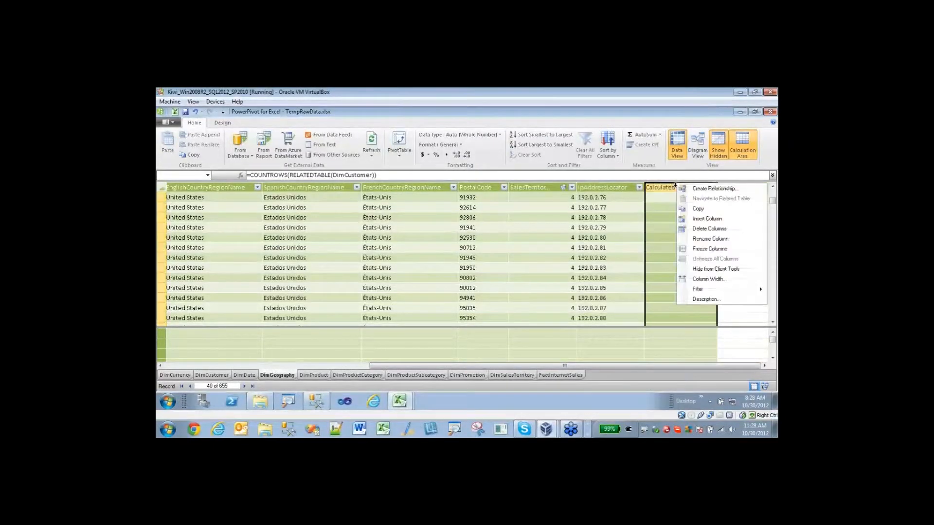
pyautogui.click(703, 239)
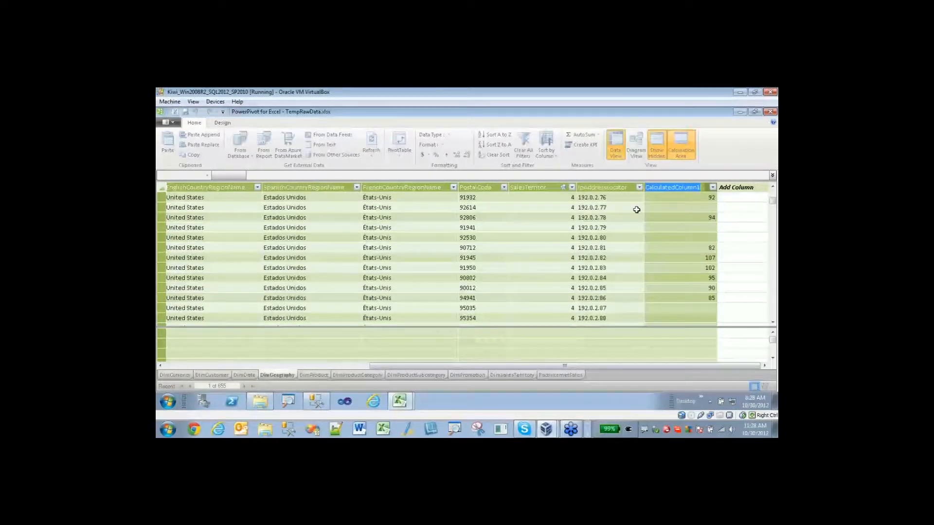
pyautogui.write('custo')
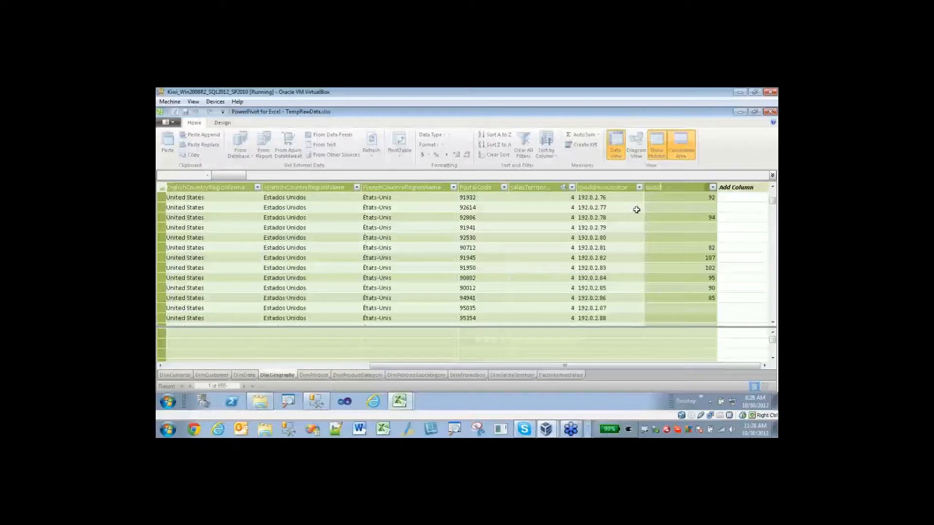
pyautogui.press('BackSpace')
pyautogui.press('BackSpace')
pyautogui.press('BackSpace')
pyautogui.press('BackSpace')
pyautogui.press('BackSpace')
pyautogui.write('CustomerCount')
pyautogui.click(738, 222)
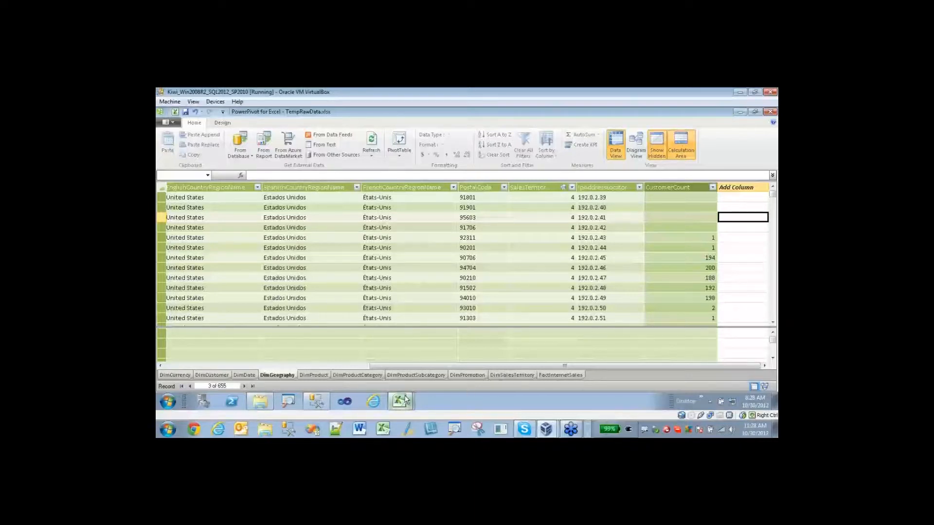
# Add a calculated column at the end of the DimCustomer table with the formula =RELATED(DimGeography[City]).
pyautogui.click(220, 373)
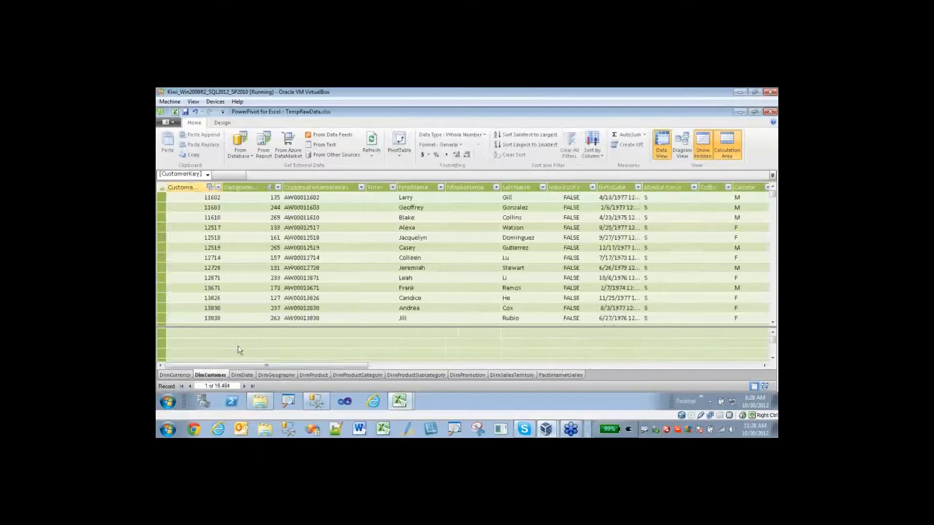
pyautogui.click(244, 199)
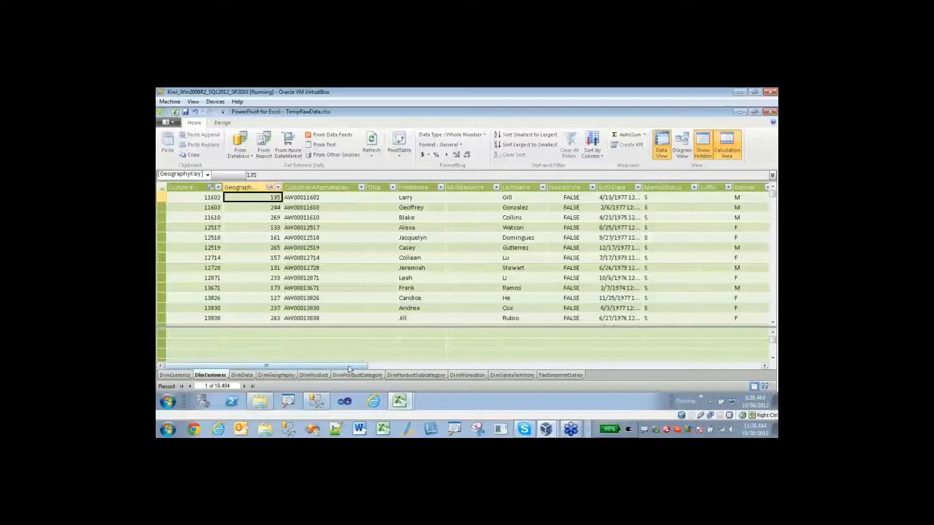
pyautogui.moveTo(353, 365); pyautogui.dragTo(745, 366)
pyautogui.click(733, 199)
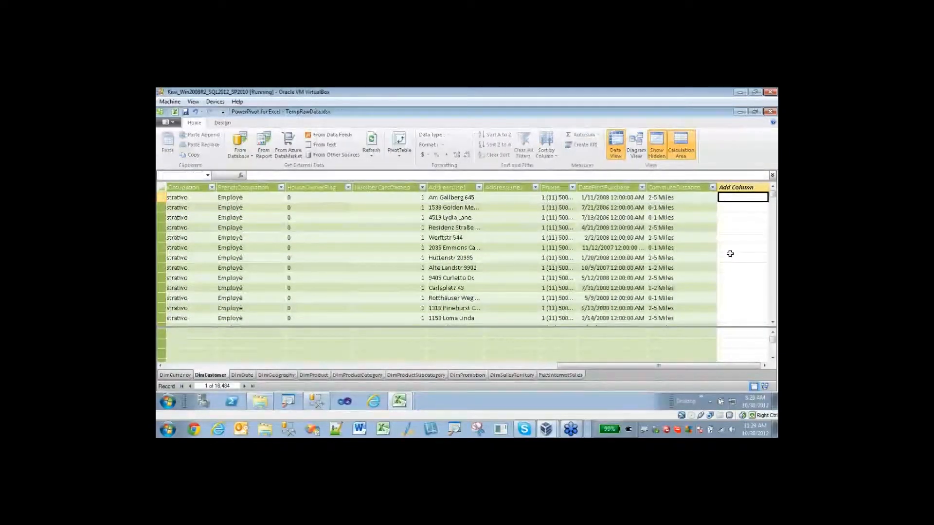
pyautogui.write('=')
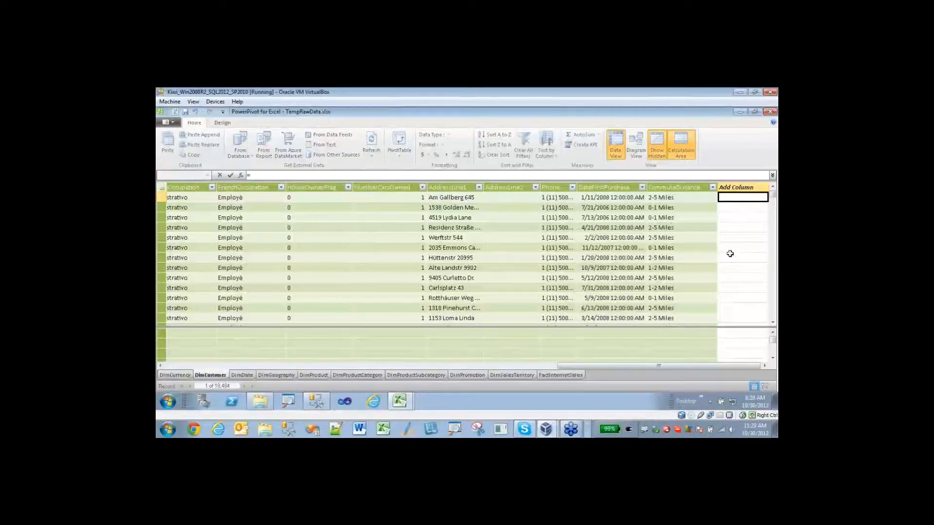
pyautogui.write('rel')
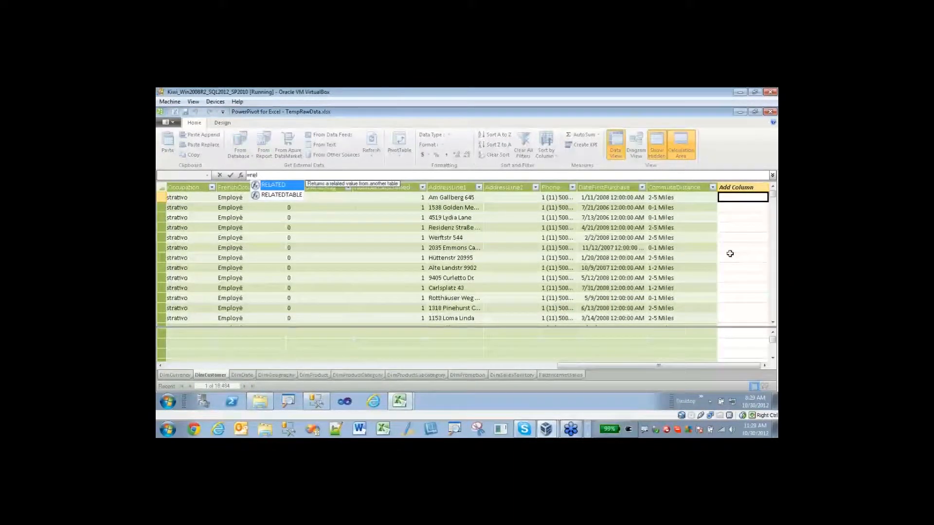
pyautogui.press('Tab')
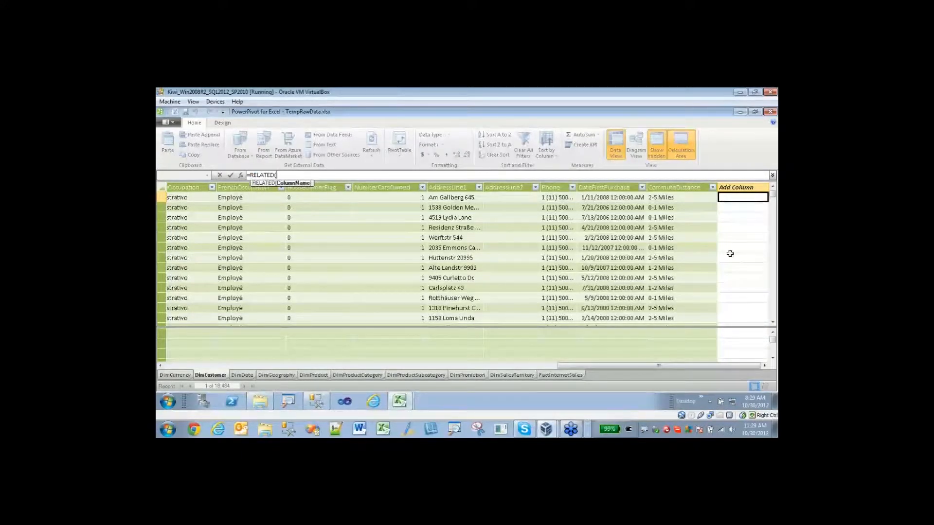
pyautogui.write('d')
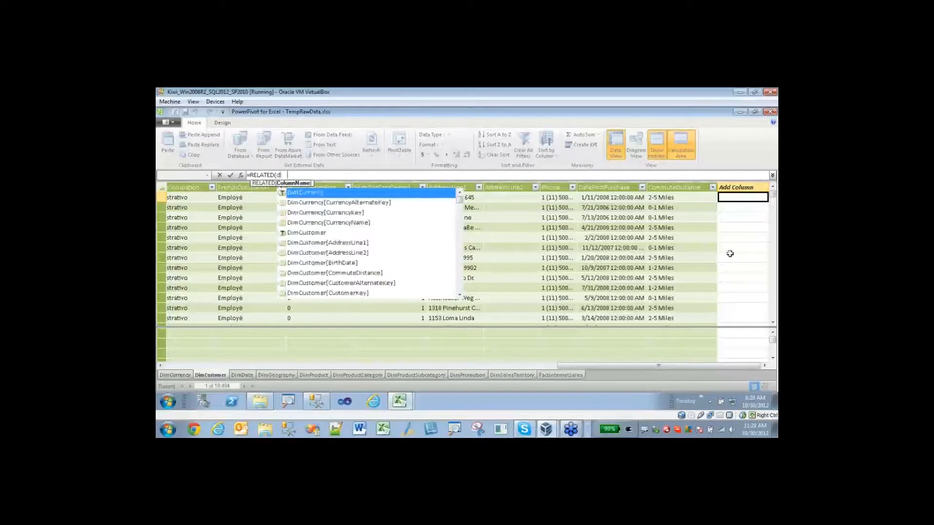
pyautogui.write('imge')
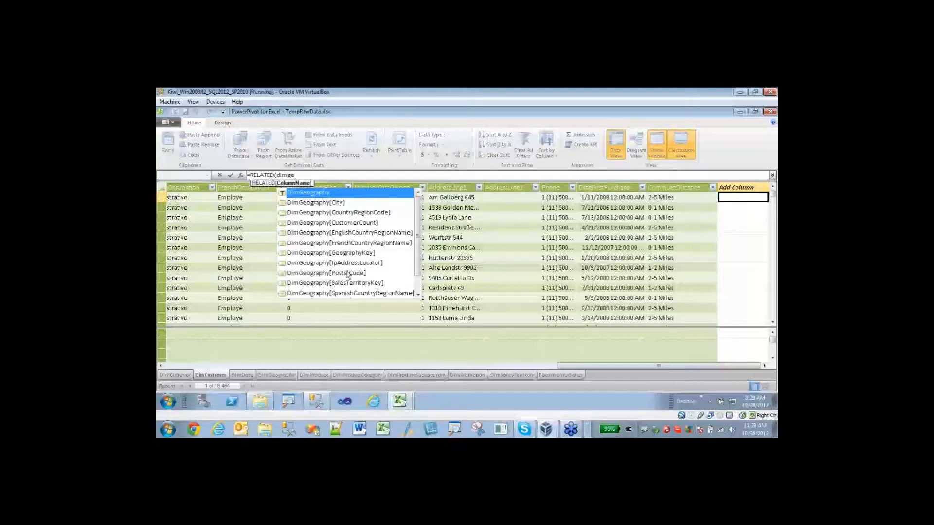
pyautogui.press('Down')
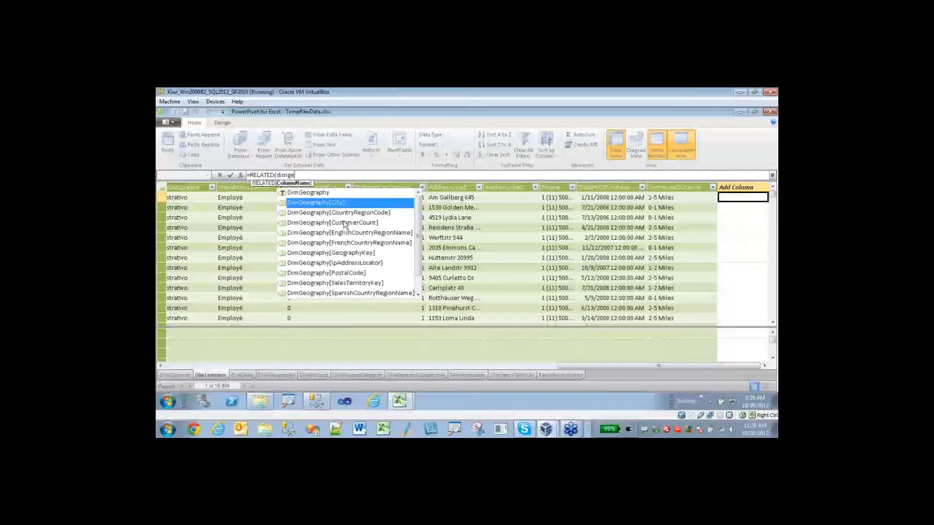
pyautogui.press('Tab')
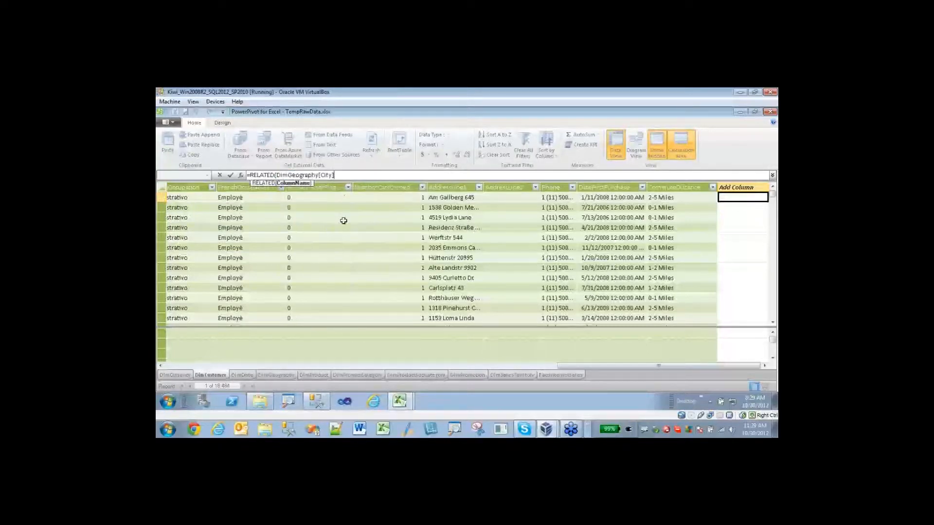
pyautogui.write(')')
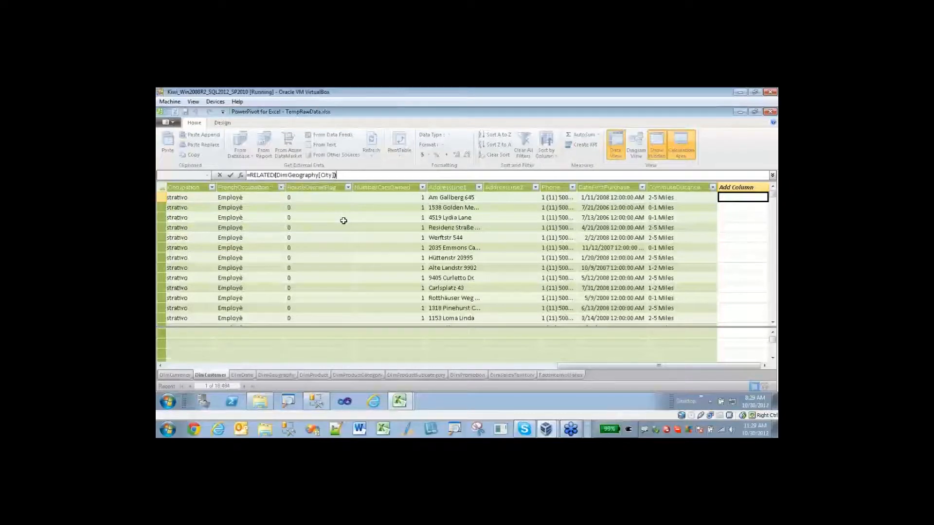
pyautogui.press('Return')
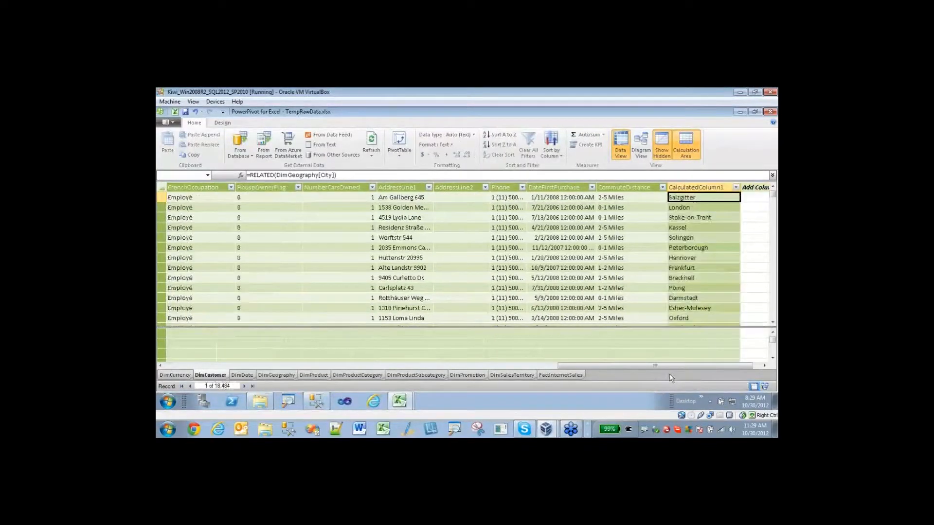
# Rename the new calculated column in the DimCustomer table as CustomerCity.
pyautogui.moveTo(664, 365); pyautogui.dragTo(675, 366)
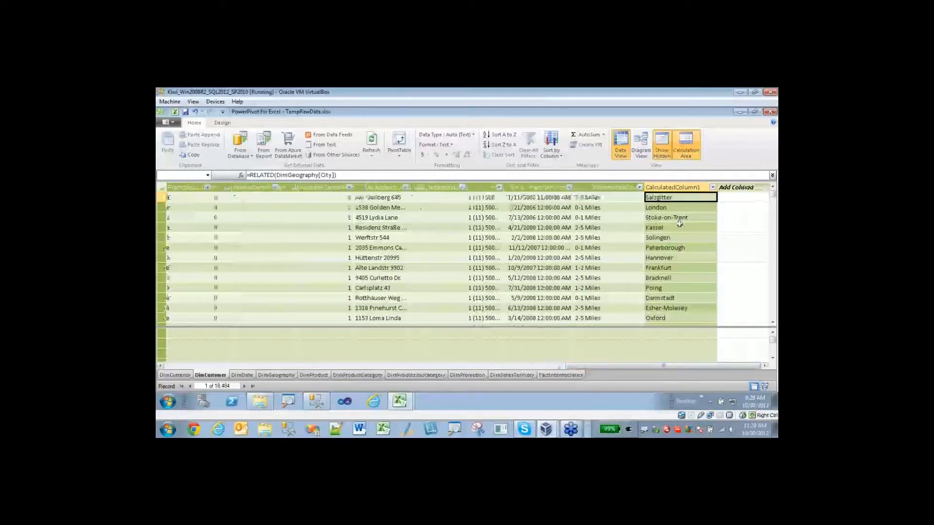
pyautogui.moveTo(665, 222); pyautogui.dragTo(673, 286)
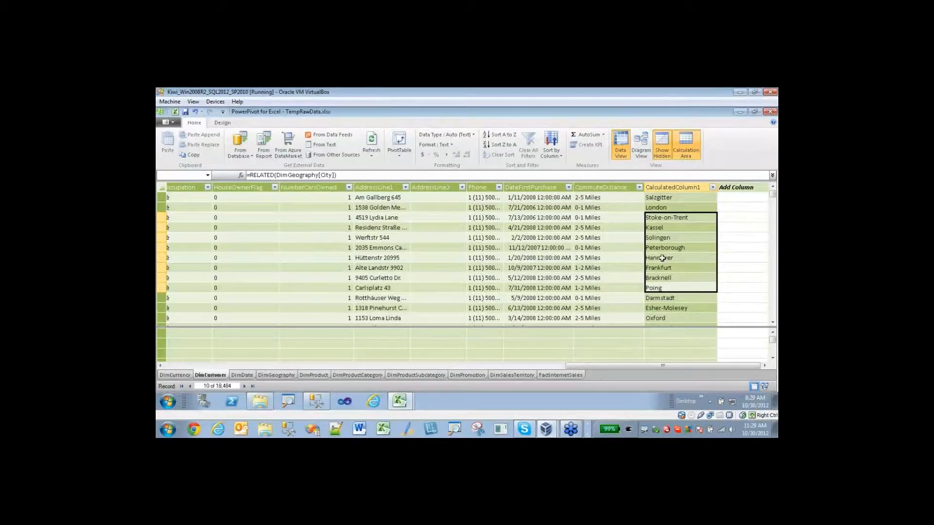
pyautogui.rightClick(680, 189)
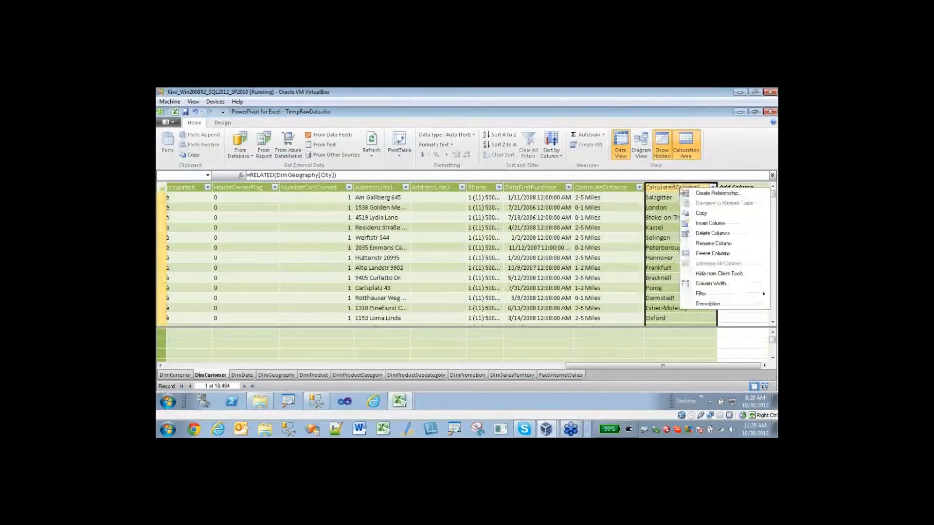
pyautogui.click(713, 243)
pyautogui.write('Customer')
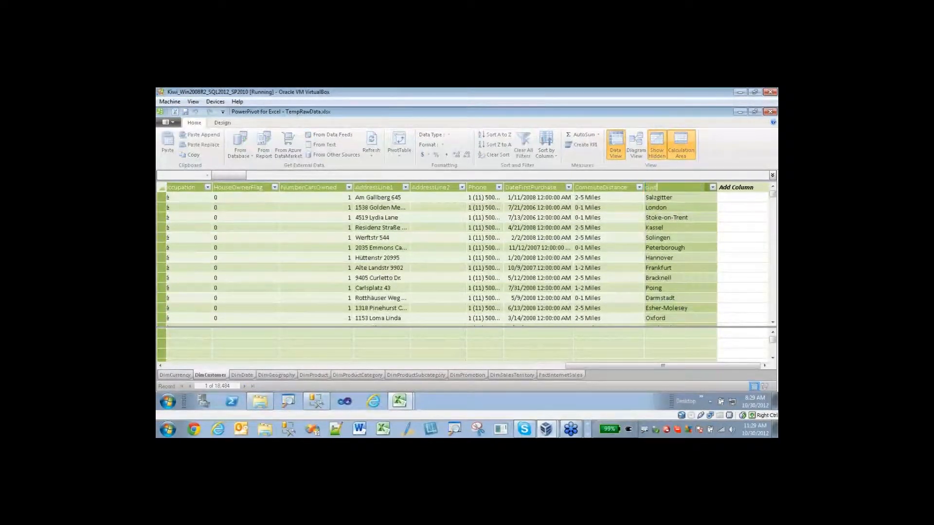
pyautogui.press('BackSpace')
pyautogui.press('BackSpace')
pyautogui.press('BackSpace')
pyautogui.press('BackSpace')
pyautogui.press('BackSpace')
pyautogui.press('BackSpace')
pyautogui.press('BackSpace')
pyautogui.press('BackSpace')
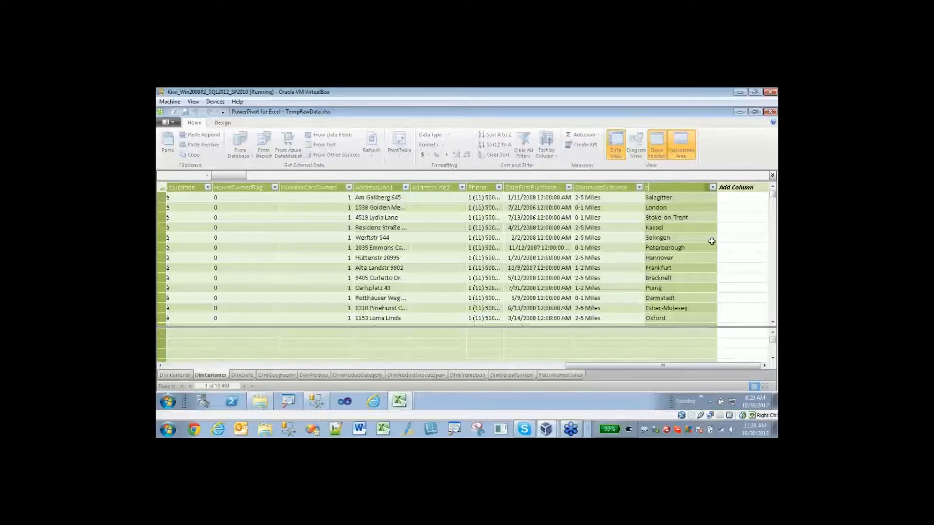
pyautogui.write('CustomerCity')
pyautogui.press('Return')
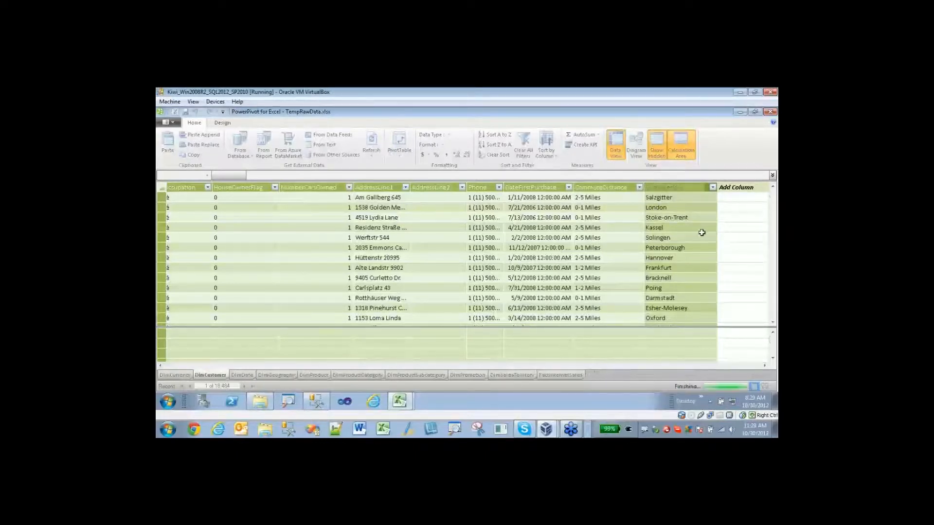
pyautogui.click(672, 226)
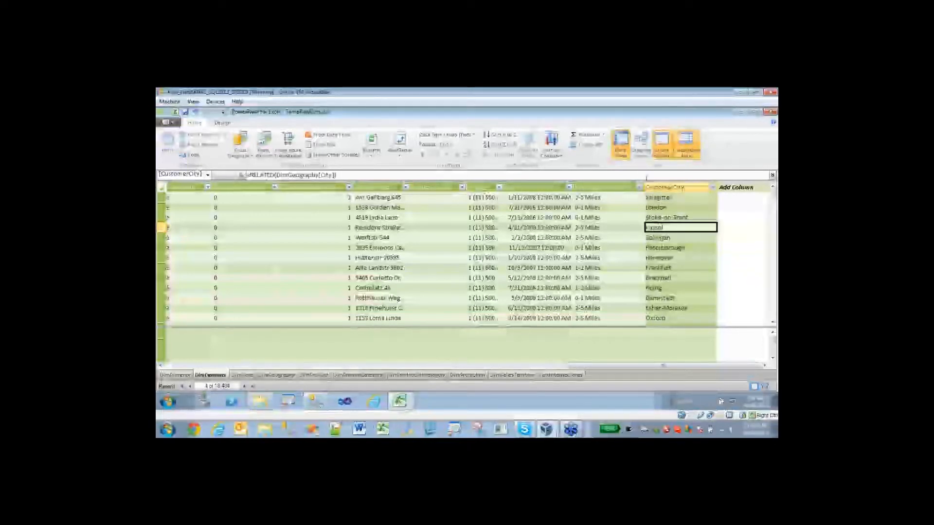
# Show the table relationships as a diagram at 60% zoom and examine how the tables link to FactInternetSales.
pyautogui.click(638, 146)
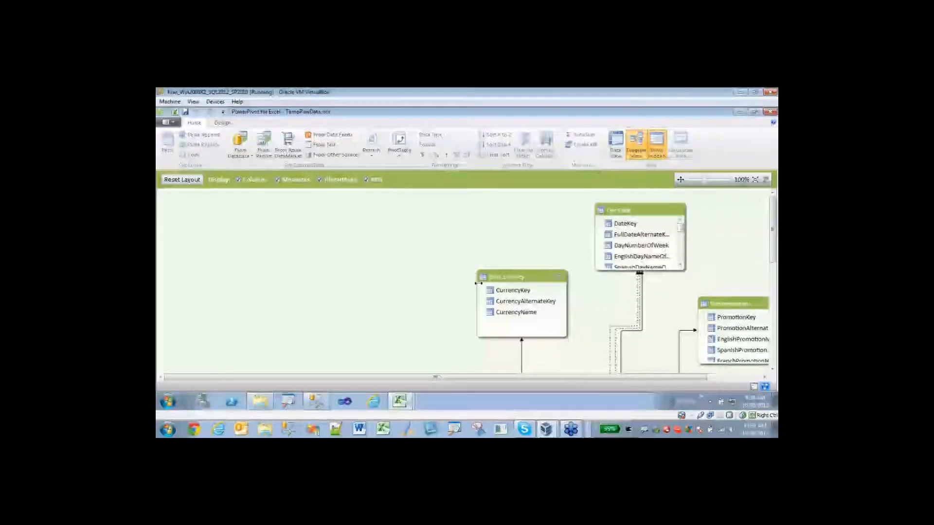
pyautogui.click(704, 181)
pyautogui.moveTo(702, 184); pyautogui.dragTo(695, 182)
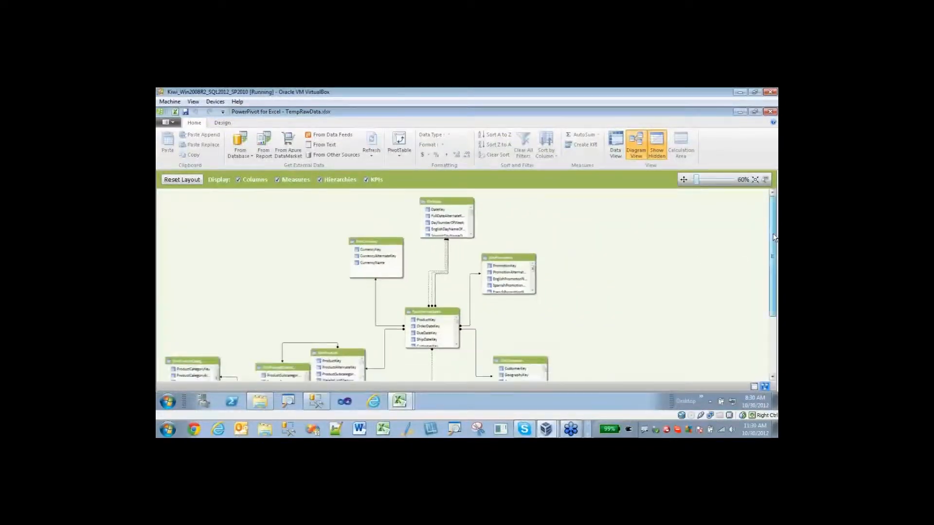
pyautogui.moveTo(775, 241)
pyautogui.mouseDown()
pyautogui.moveTo(776, 290)
pyautogui.moveTo(776, 244)
pyautogui.moveTo(776, 288)
pyautogui.moveTo(775, 259)
pyautogui.mouseUp()
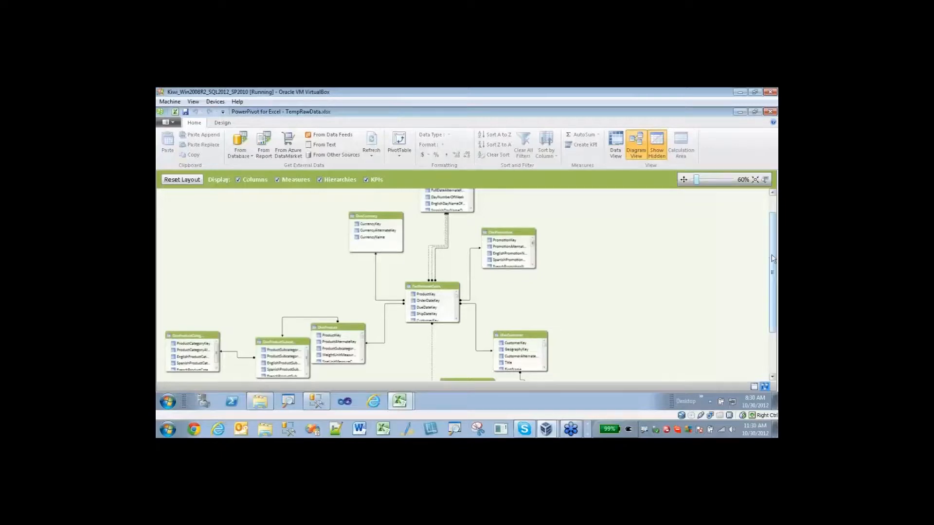
pyautogui.moveTo(774, 258); pyautogui.dragTo(773, 294)
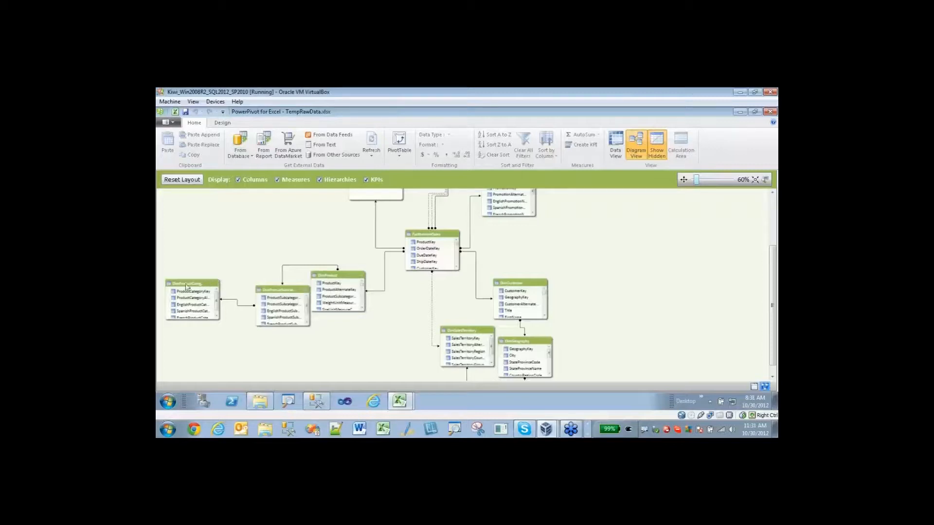
# Rearrange the DimProductCategory, DimProductSubcategory, DimSalesTerritory and DimGeography tables in the diagram so their connecting lines are easier to follow.
pyautogui.moveTo(186, 287); pyautogui.dragTo(180, 267)
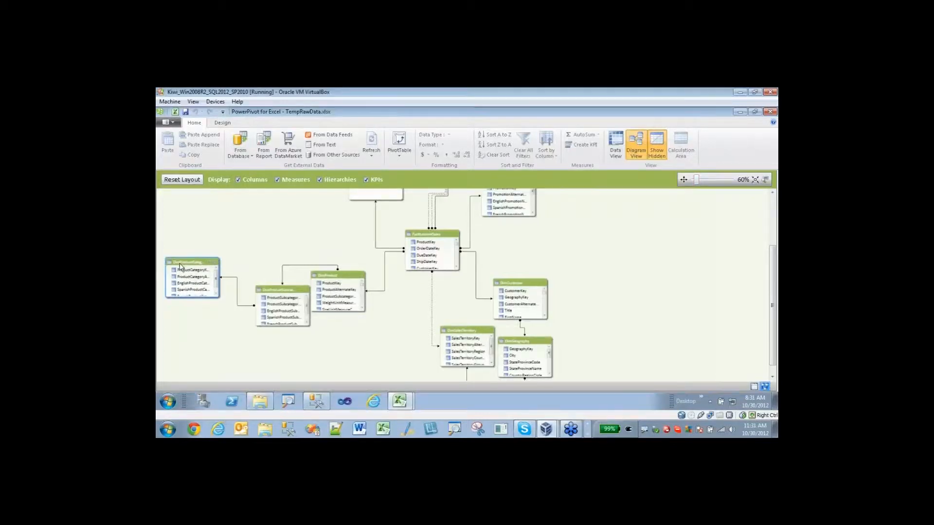
pyautogui.moveTo(275, 290); pyautogui.dragTo(259, 282)
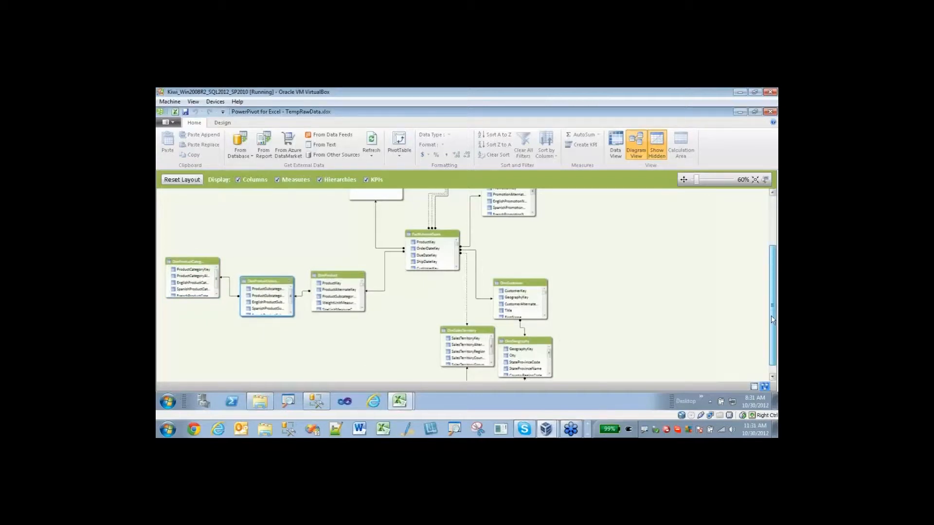
pyautogui.scroll(-1, 773, 319)
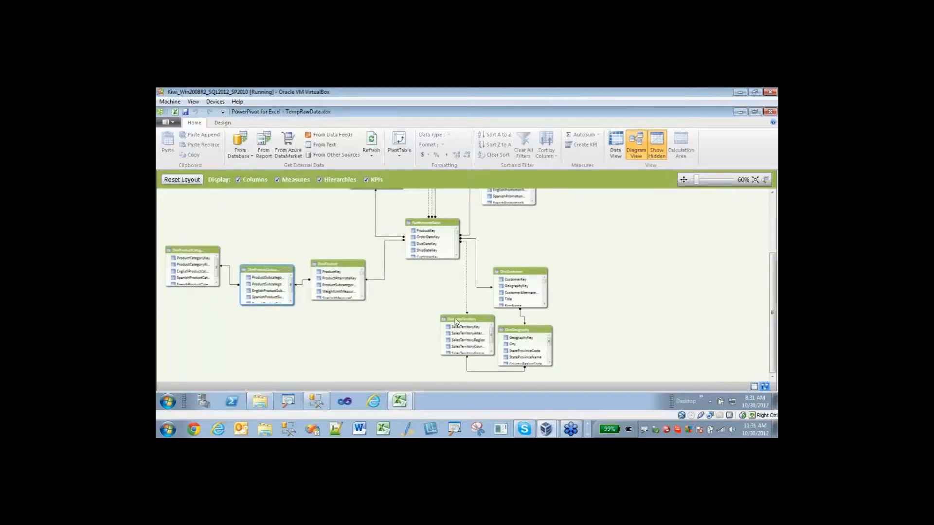
pyautogui.moveTo(464, 322); pyautogui.dragTo(421, 335)
pyautogui.moveTo(524, 339); pyautogui.dragTo(515, 349)
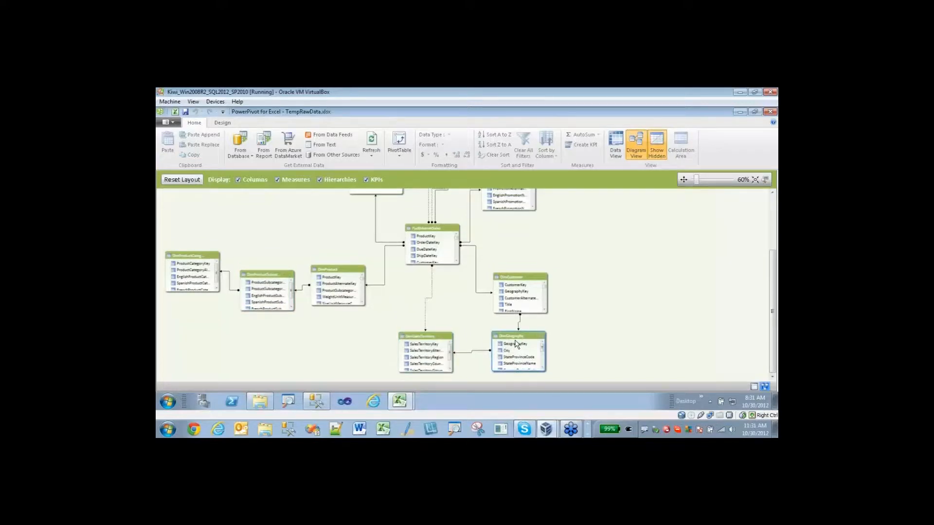
pyautogui.moveTo(770, 296); pyautogui.dragTo(769, 257)
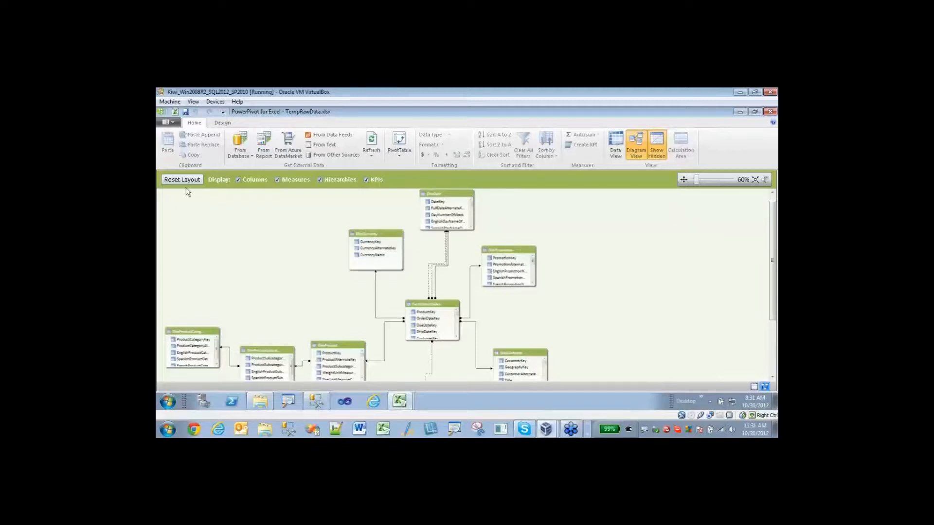
# Return to the DimCustomer data grid and view the full list of table relationships in an enlarged dialog.
pyautogui.click(617, 152)
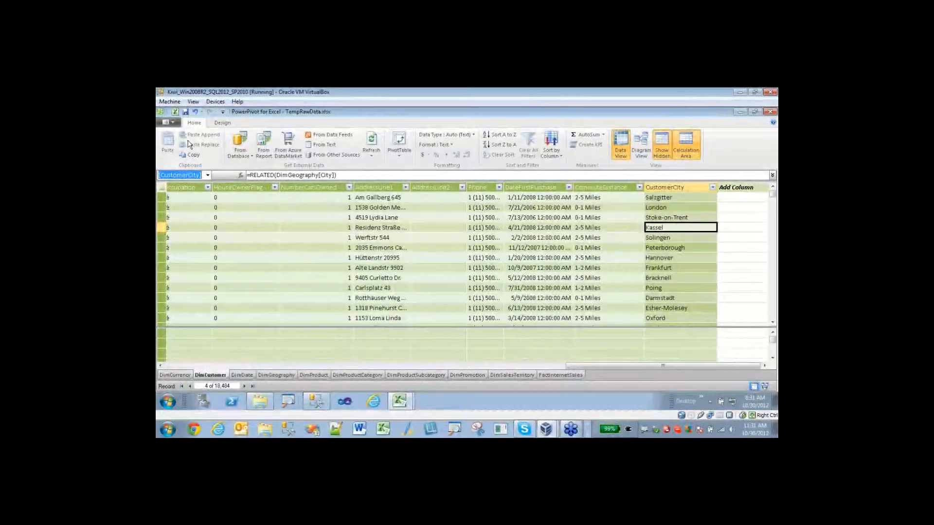
pyautogui.click(222, 123)
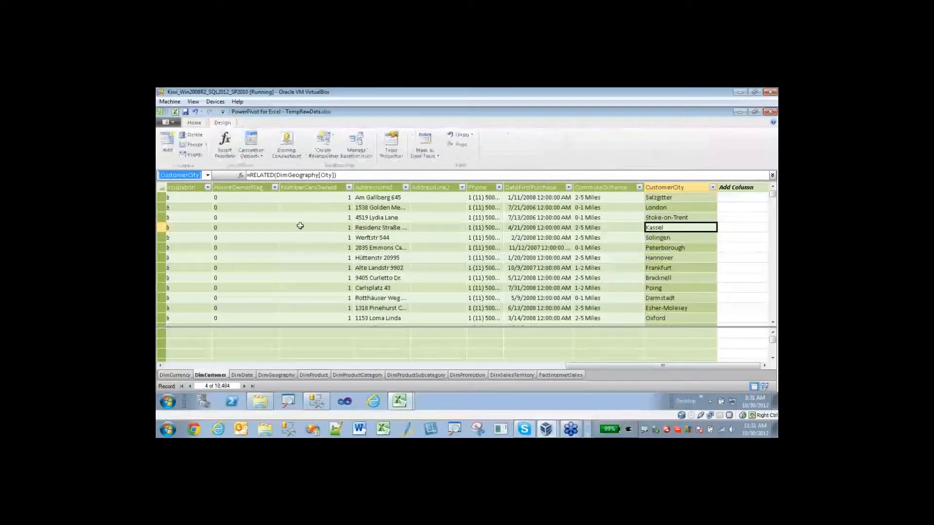
pyautogui.click(356, 144)
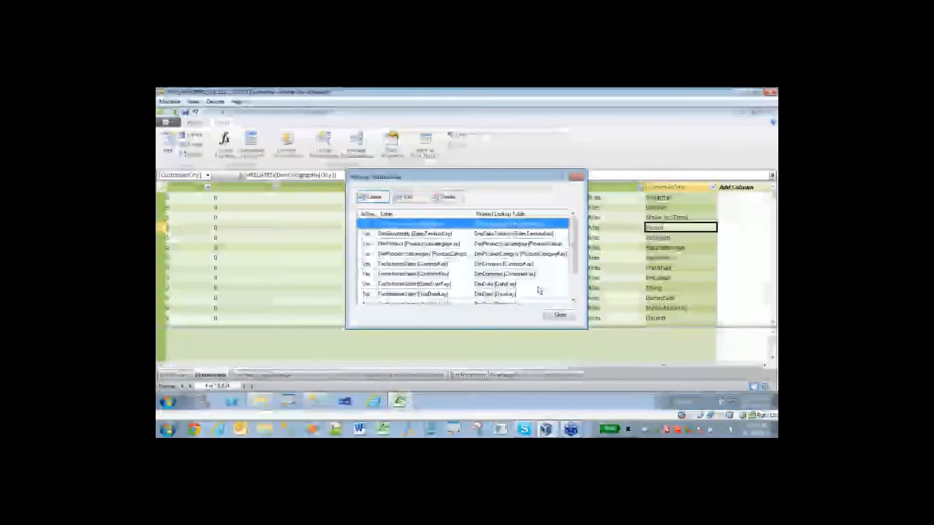
pyautogui.click(560, 316)
pyautogui.click(196, 123)
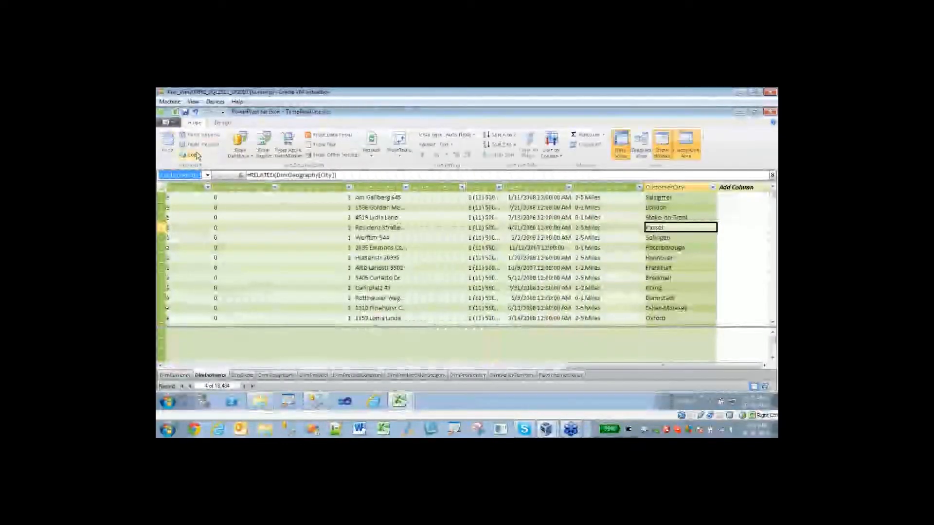
pyautogui.click(225, 126)
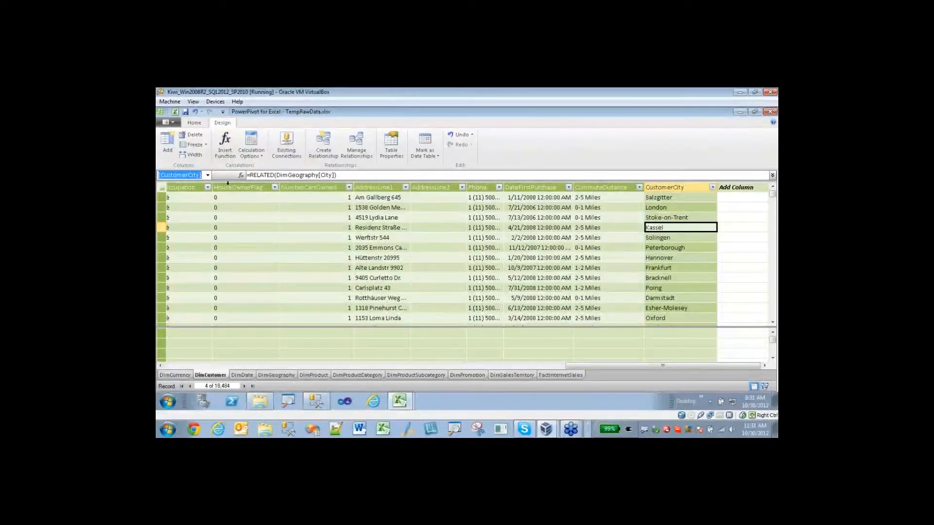
pyautogui.click(357, 152)
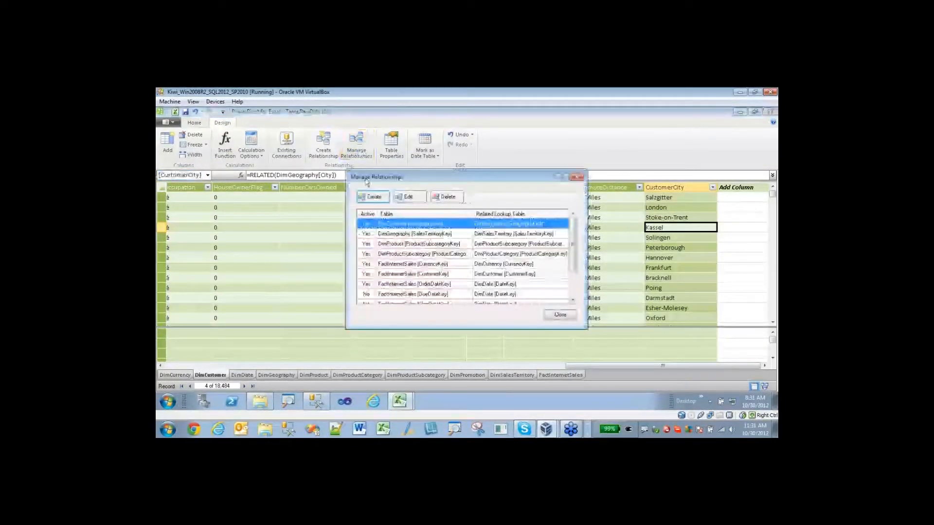
pyautogui.moveTo(585, 327); pyautogui.dragTo(656, 380)
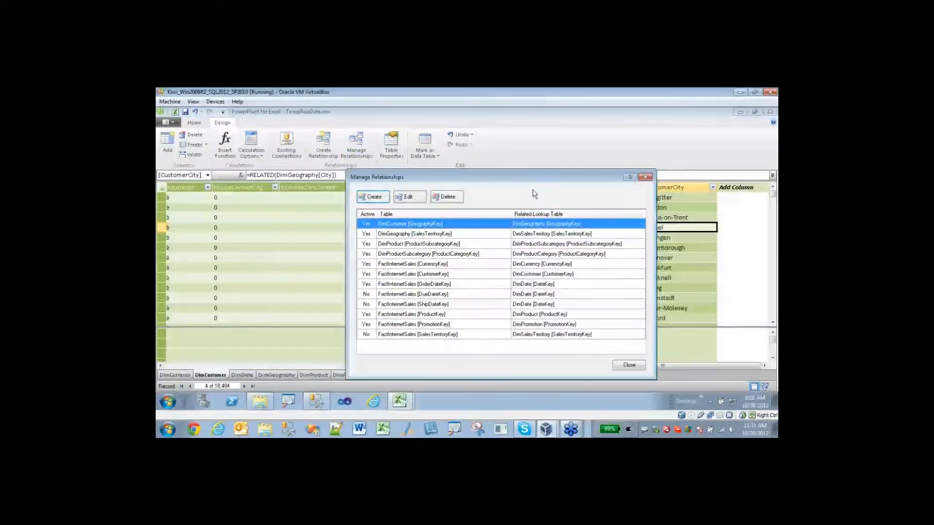
pyautogui.moveTo(530, 178); pyautogui.dragTo(487, 131)
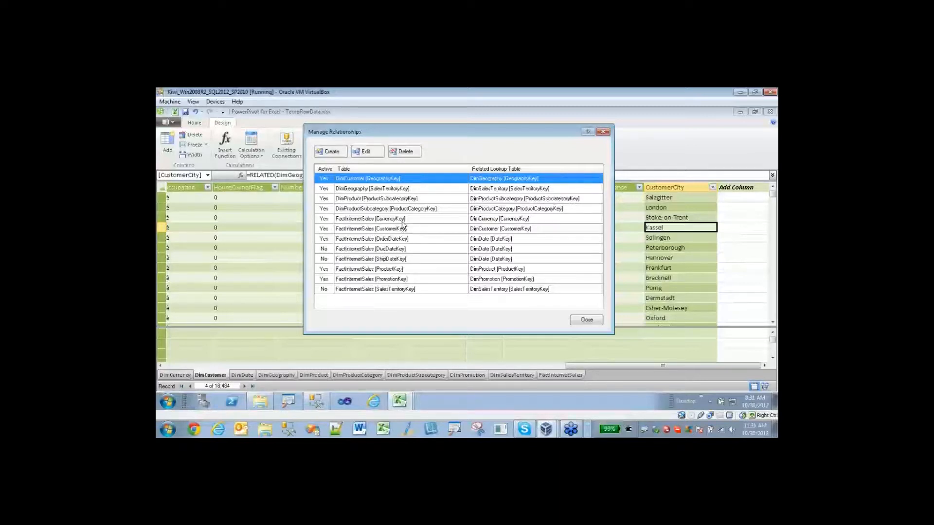
# Inspect the blank form for creating a relationship and the settings of the DimCustomer to DimGeography relationship, leaving both without changes.
pyautogui.click(334, 154)
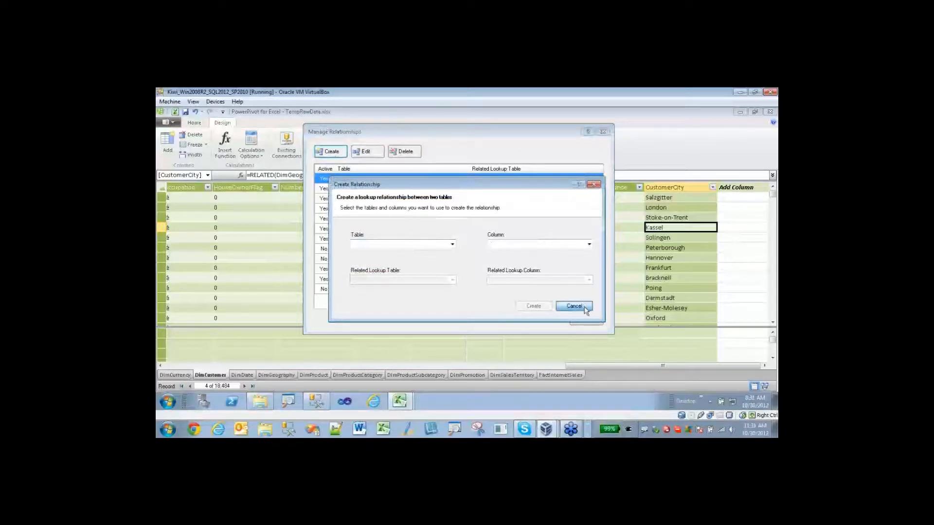
pyautogui.click(574, 306)
pyautogui.click(366, 151)
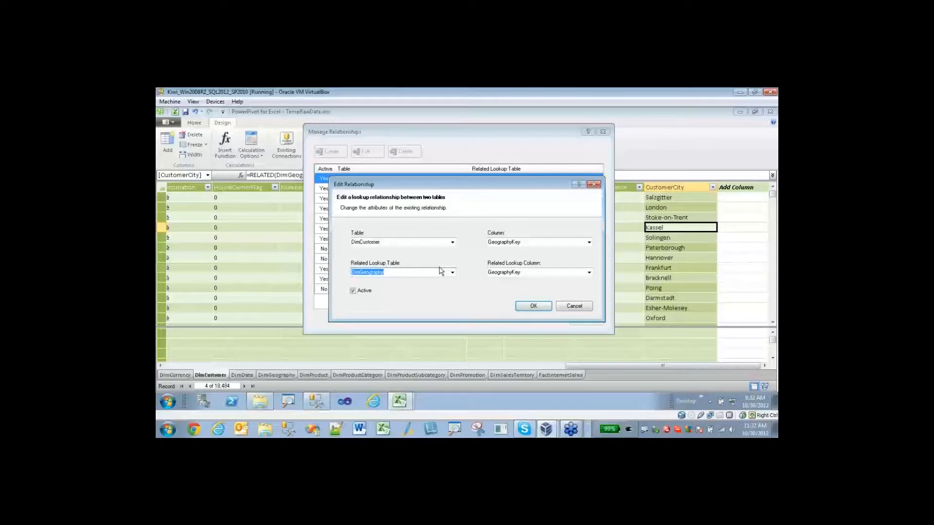
pyautogui.click(577, 309)
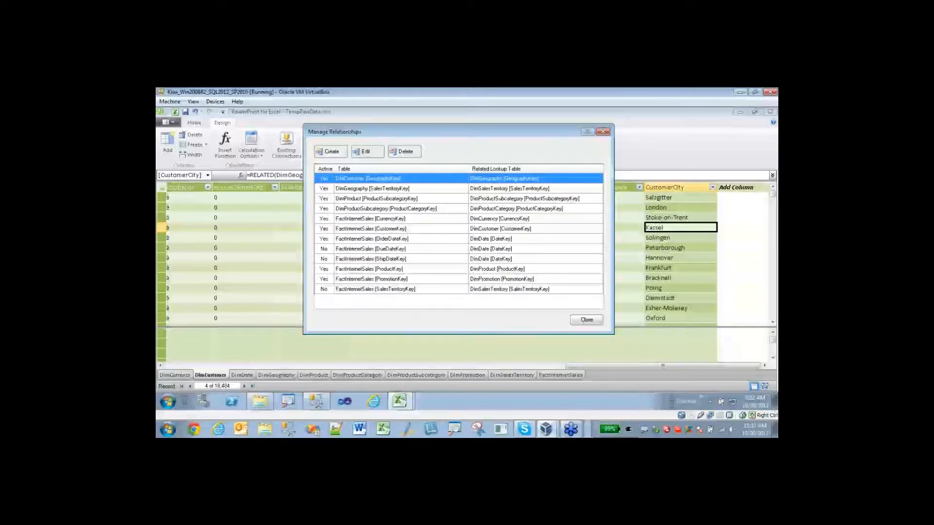
# Examine the FactInternetSales relationships to DimDate through OrderDateKey, DueDateKey and ShipDateKey, and close the relationships list.
pyautogui.click(572, 429)
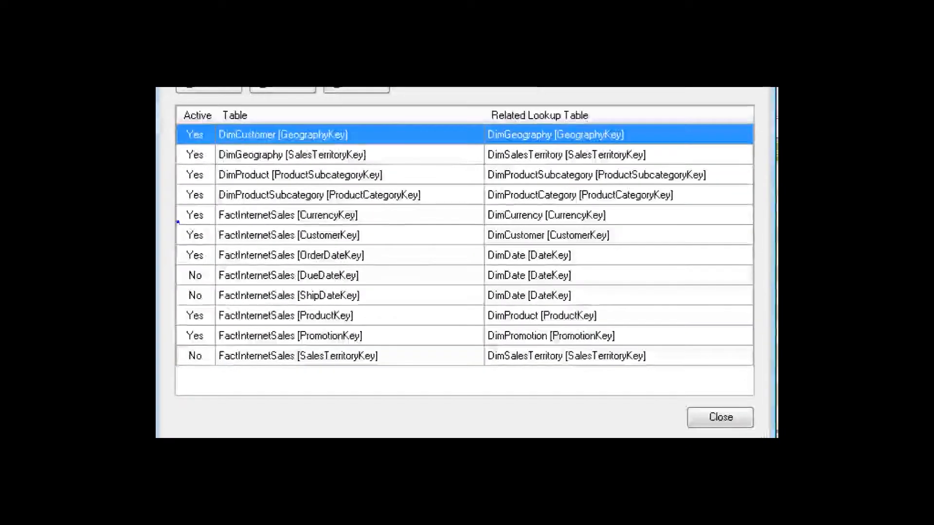
pyautogui.moveTo(177, 222); pyautogui.dragTo(696, 307)
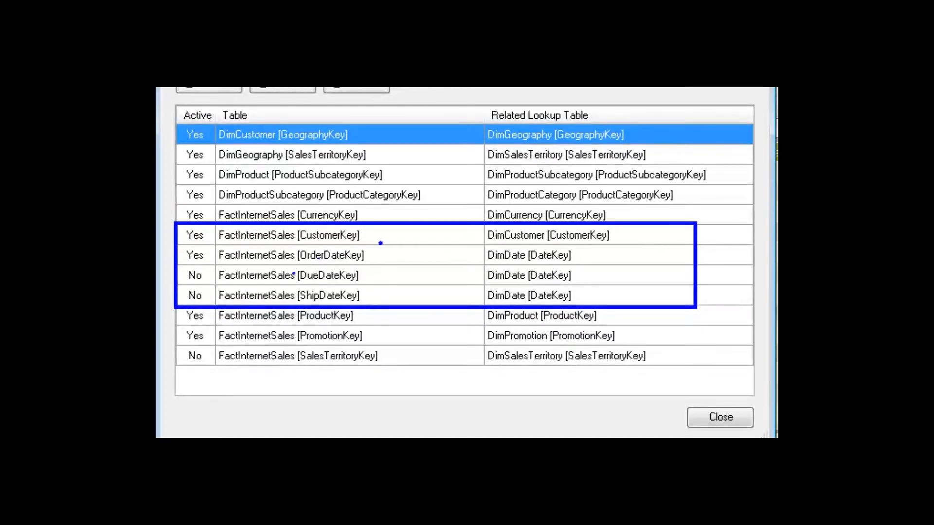
pyautogui.moveTo(188, 235)
pyautogui.mouseDown()
pyautogui.moveTo(618, 235)
pyautogui.moveTo(463, 240)
pyautogui.mouseUp()
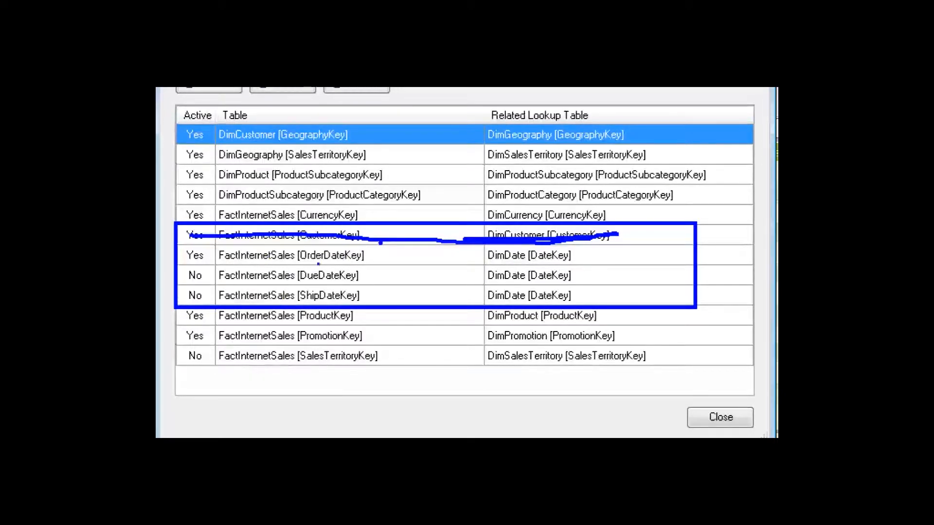
pyautogui.moveTo(309, 265)
pyautogui.mouseDown()
pyautogui.moveTo(337, 267)
pyautogui.moveTo(334, 284)
pyautogui.mouseUp()
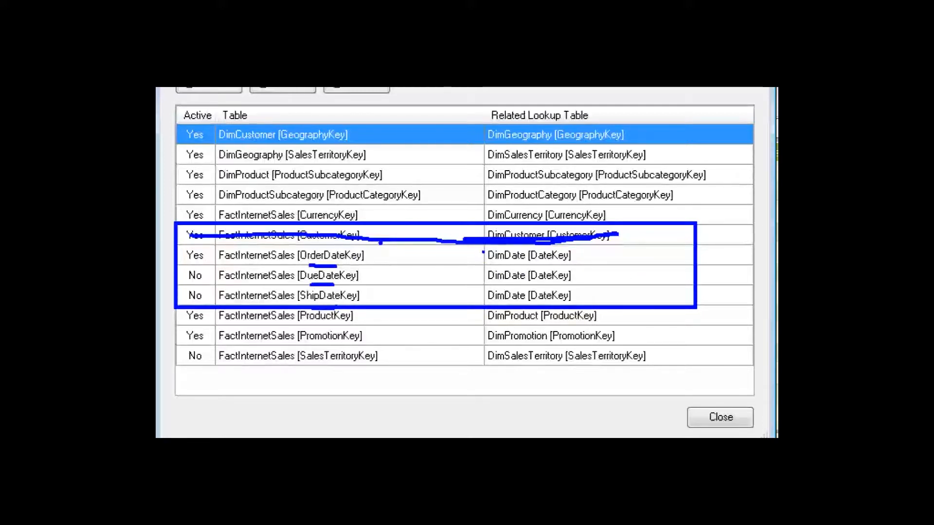
pyautogui.moveTo(485, 250); pyautogui.dragTo(487, 303)
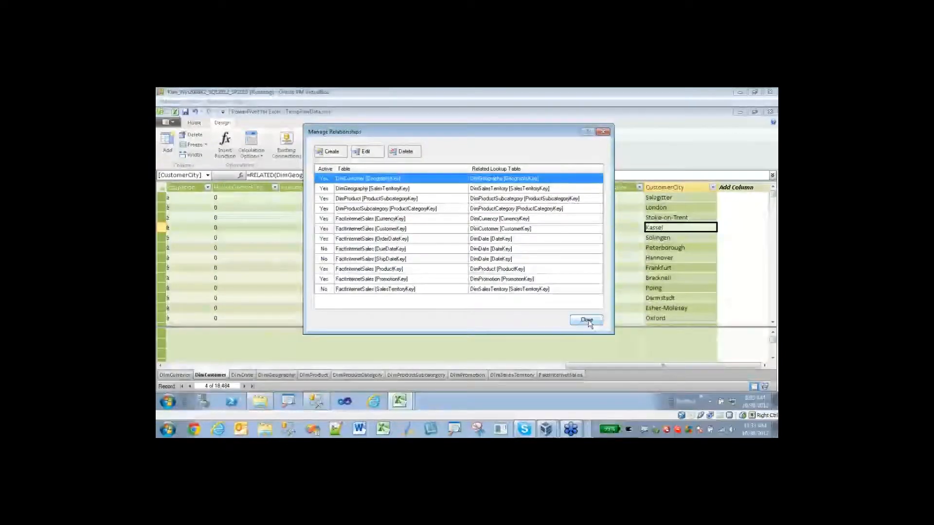
pyautogui.click(587, 320)
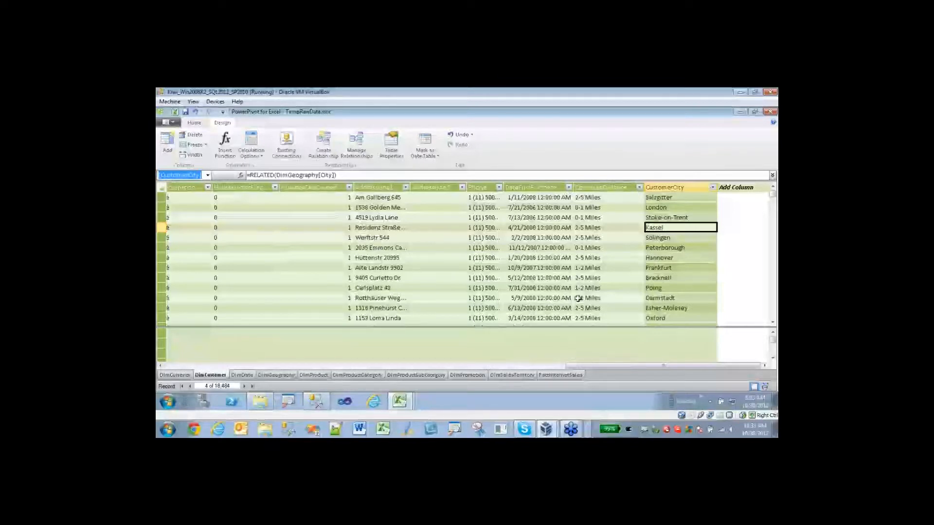
# Create a PivotTable from the PowerPivot model on a new worksheet.
pyautogui.click(194, 122)
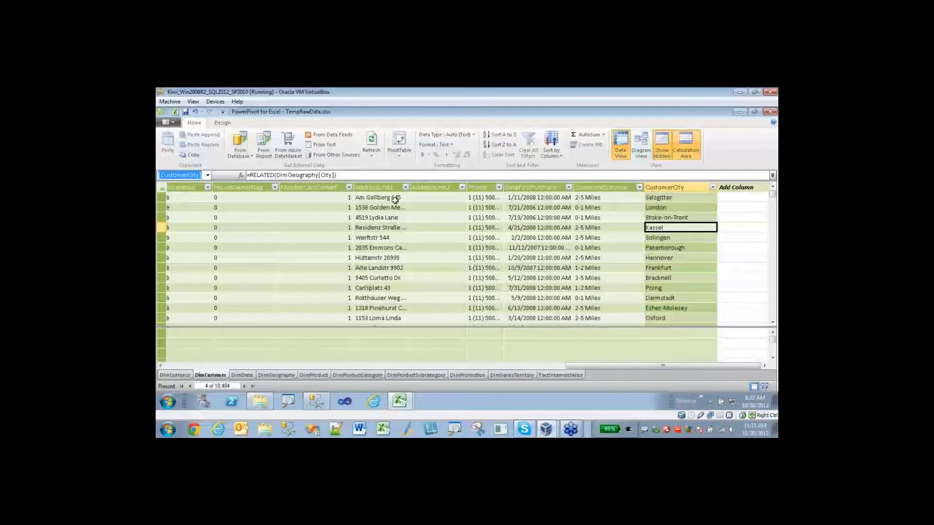
pyautogui.click(401, 156)
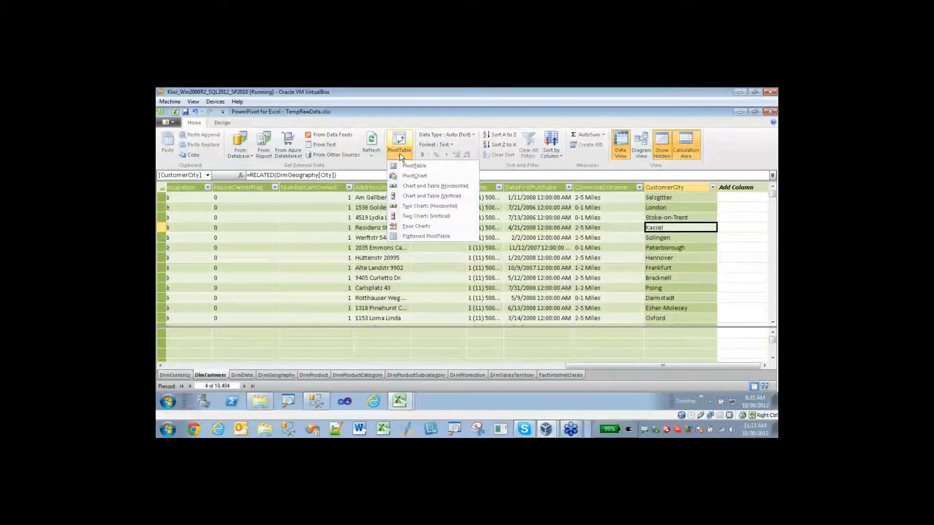
pyautogui.click(409, 166)
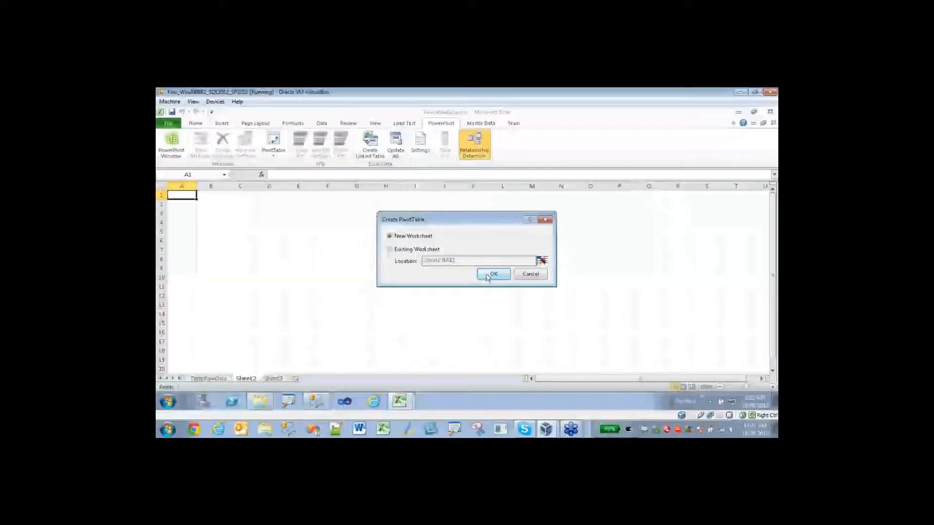
pyautogui.click(488, 277)
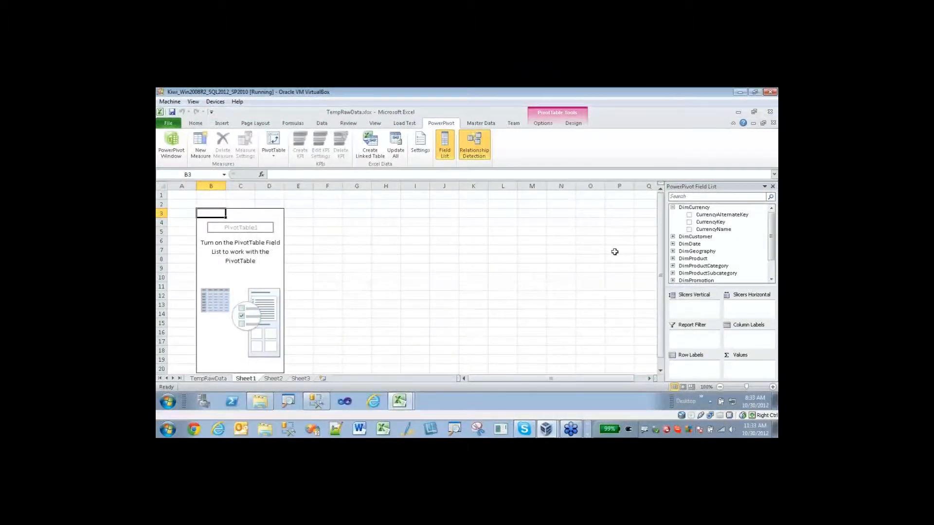
# Widen the PowerPivot Field List, collapse DimCurrency, and check the fields inside DimProduct before collapsing it too.
pyautogui.click(685, 197)
pyautogui.moveTo(665, 205); pyautogui.dragTo(595, 204)
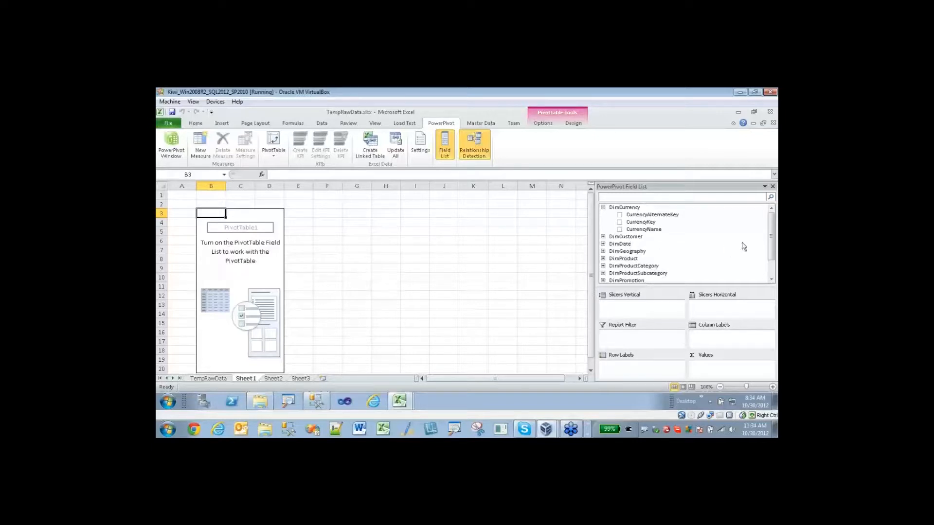
pyautogui.moveTo(772, 233)
pyautogui.mouseDown()
pyautogui.moveTo(772, 242)
pyautogui.moveTo(772, 230)
pyautogui.mouseUp()
pyautogui.click(604, 208)
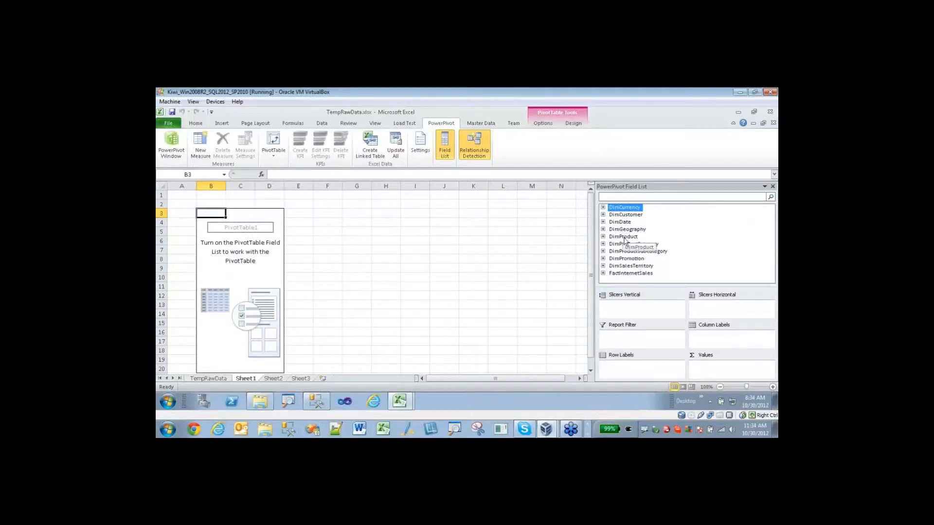
pyautogui.click(603, 236)
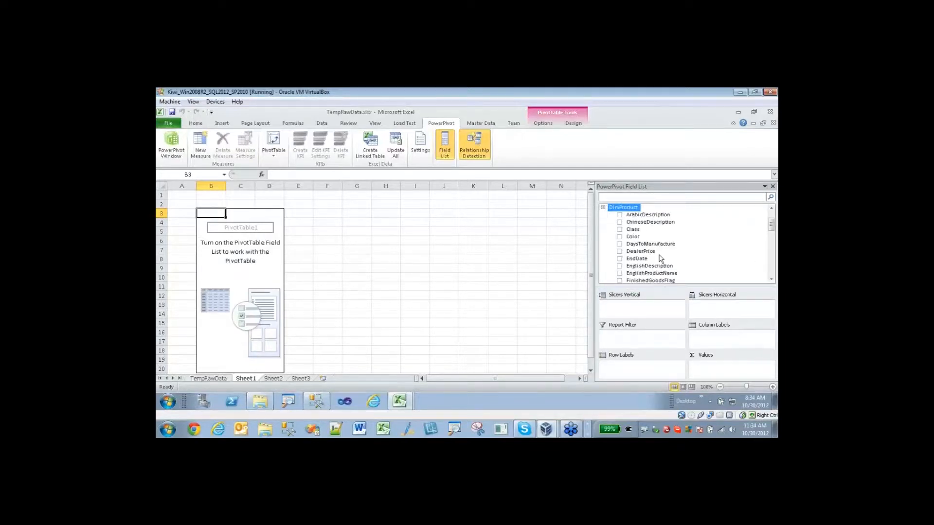
pyautogui.click(604, 208)
# Search the field list for "product" and move back and forth between the matching DimProduct fields.
pyautogui.click(620, 197)
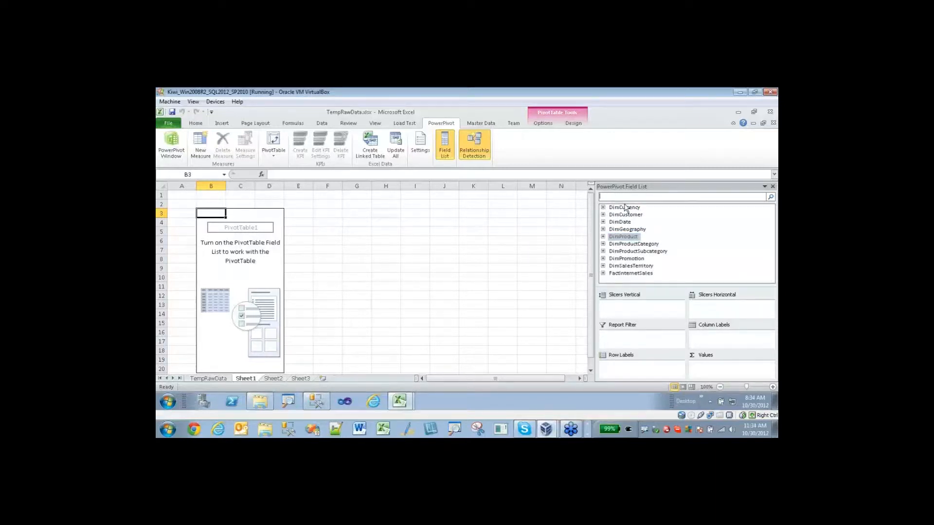
pyautogui.write('product')
pyautogui.click(774, 103)
pyautogui.click(770, 197)
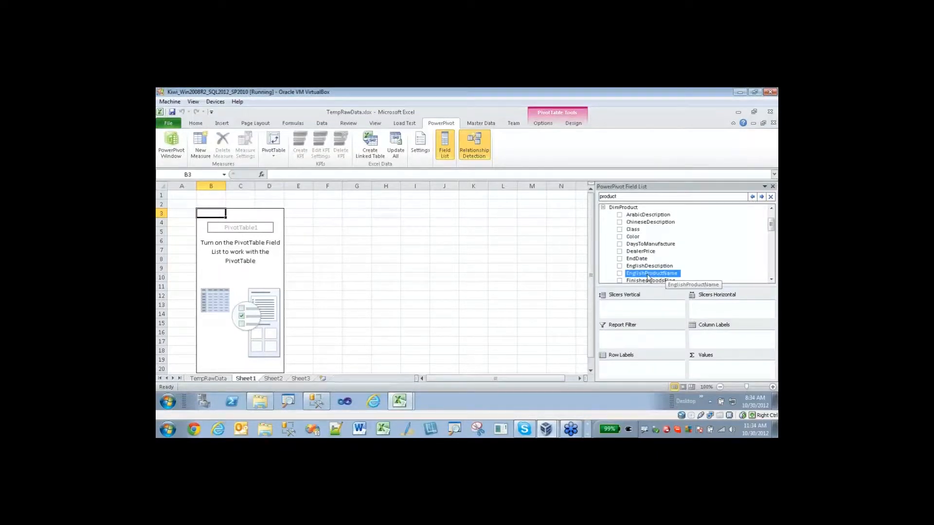
pyautogui.click(762, 198)
pyautogui.click(753, 197)
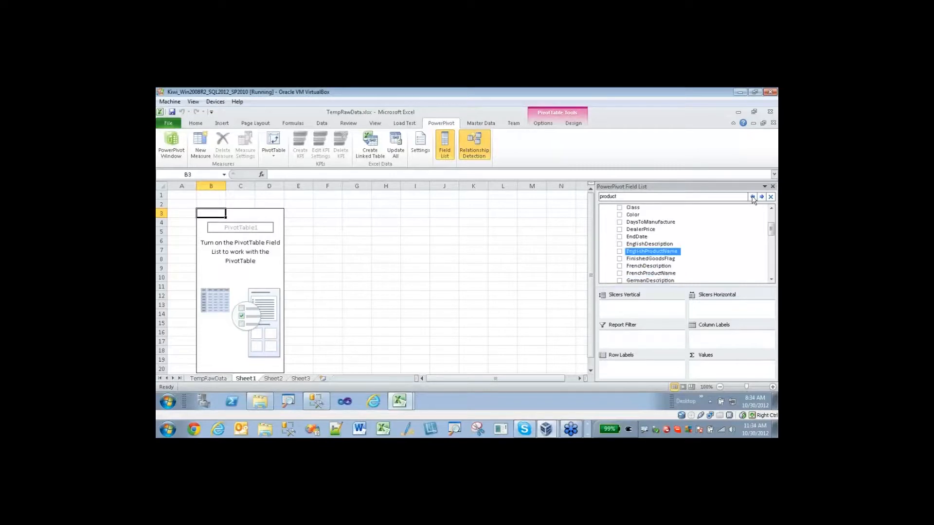
pyautogui.click(761, 198)
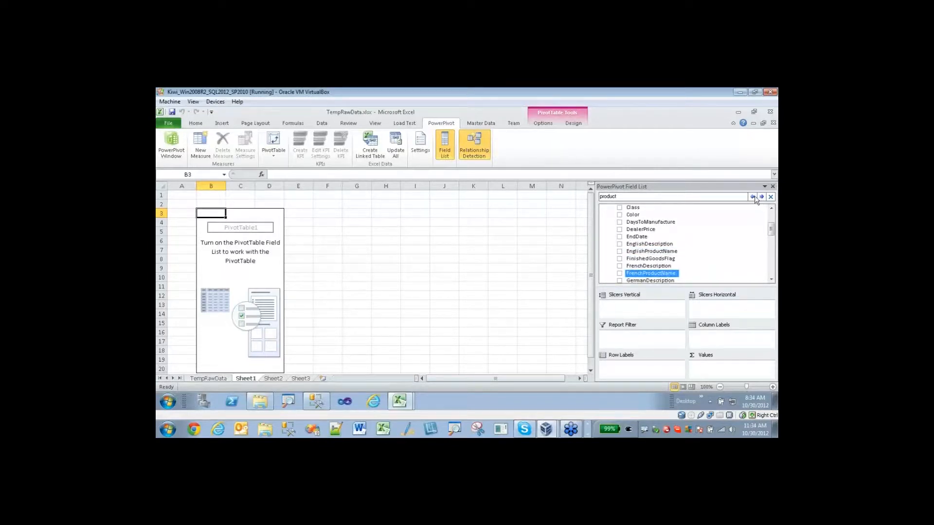
pyautogui.click(753, 198)
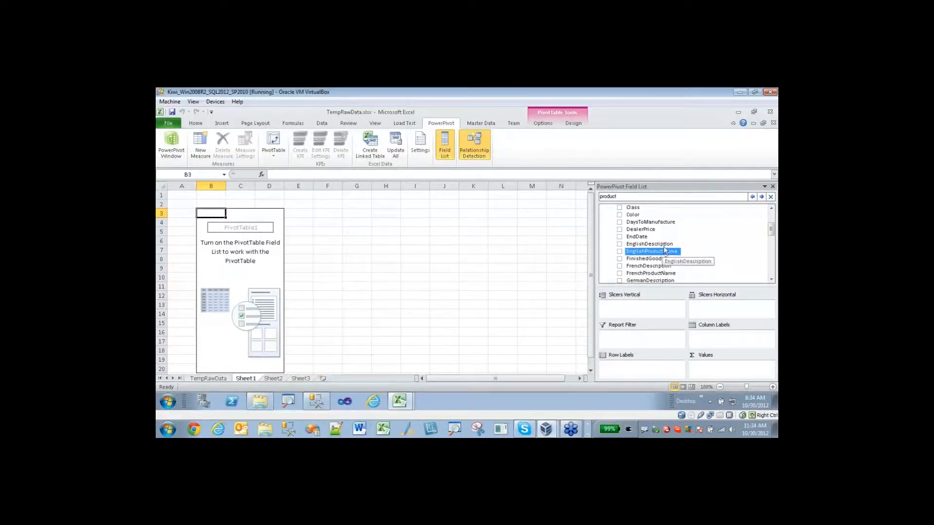
# Search the field list for "productcategory" and place EnglishProductCategoryName from DimProductCategory in the PivotTable's row labels.
pyautogui.click(625, 196)
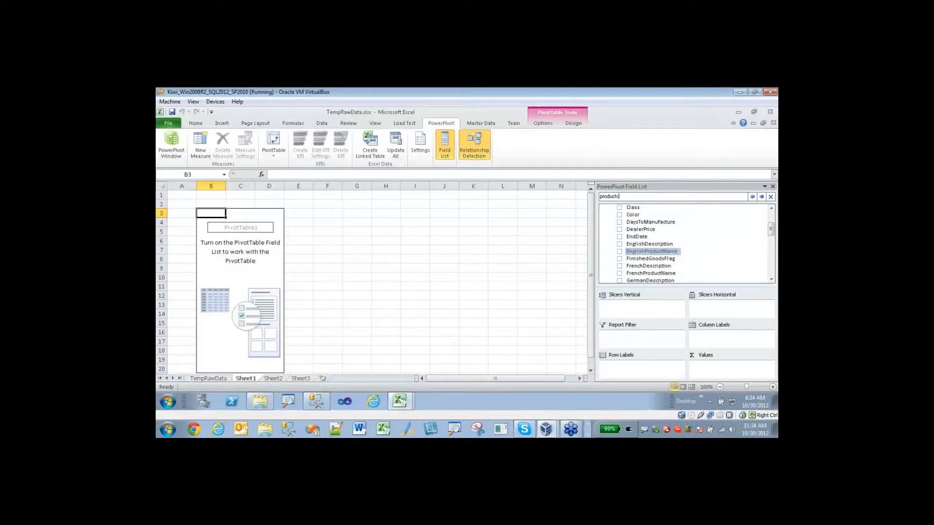
pyautogui.write('category')
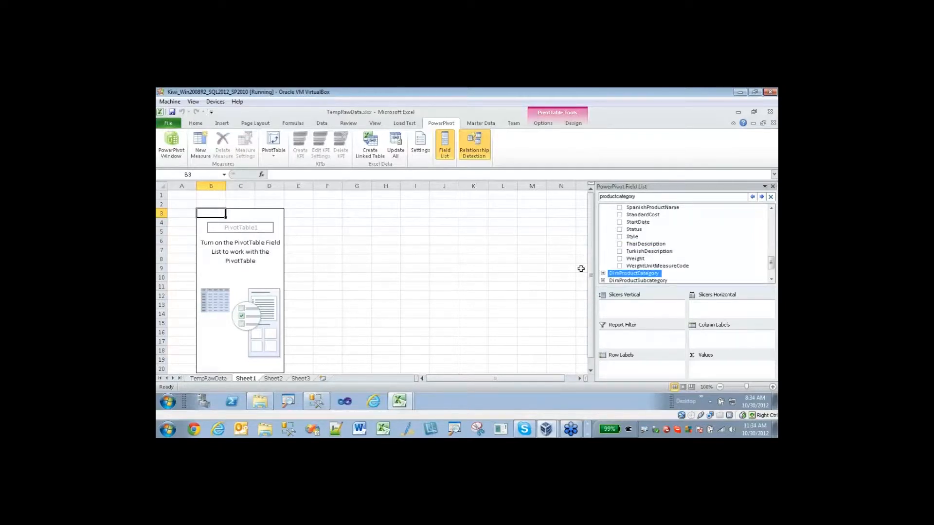
pyautogui.click(603, 273)
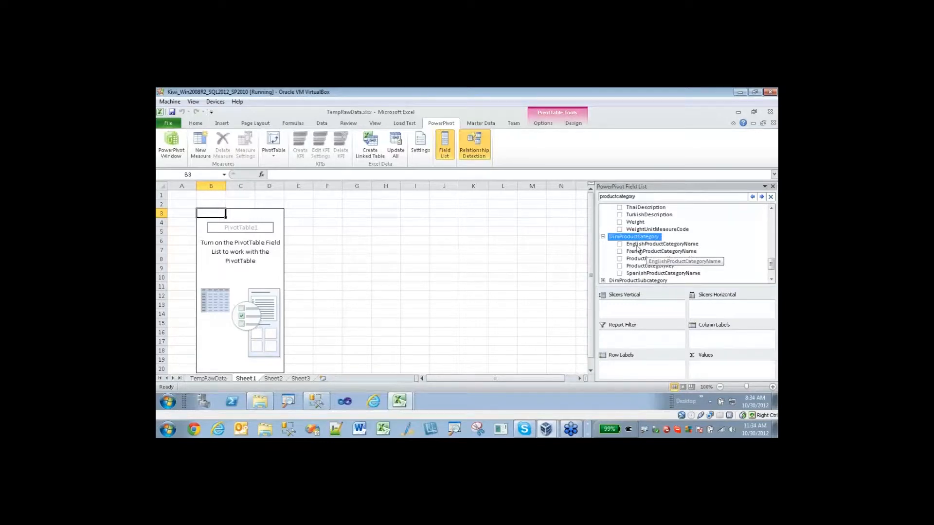
pyautogui.click(620, 245)
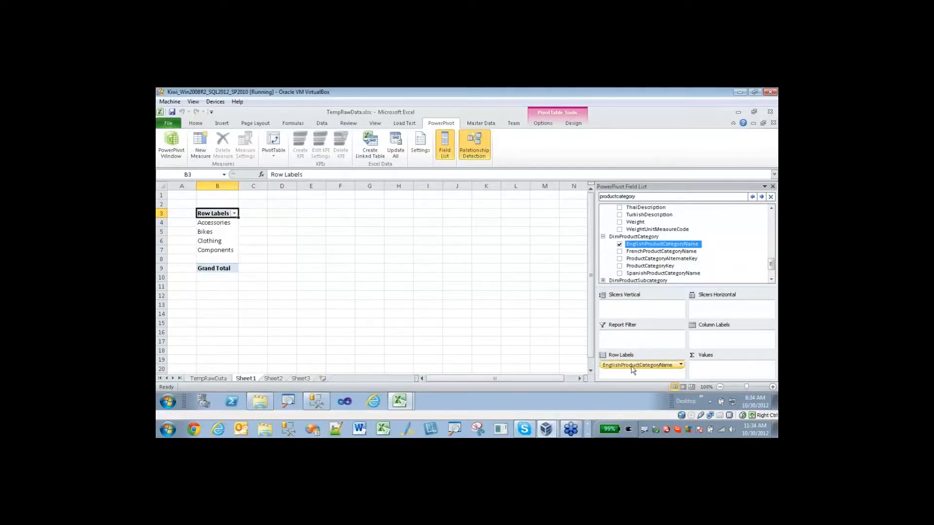
pyautogui.moveTo(644, 369); pyautogui.dragTo(559, 338)
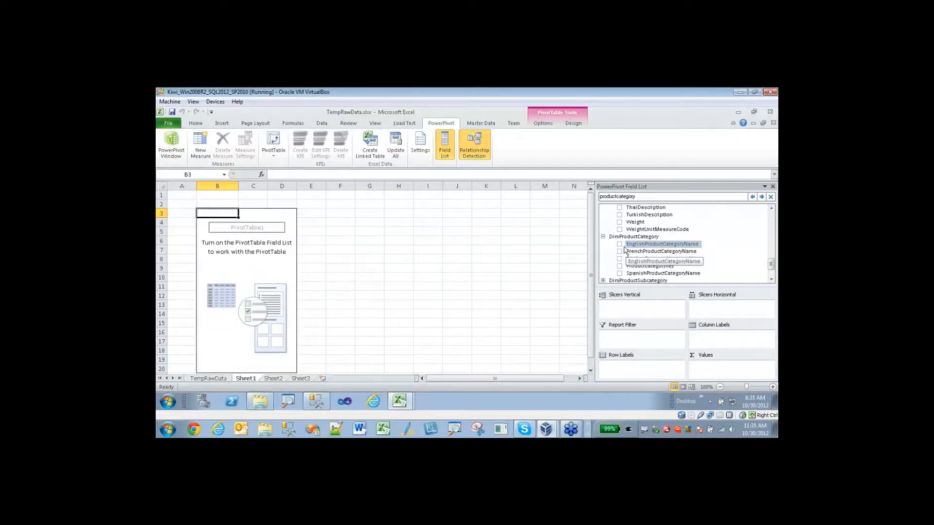
pyautogui.moveTo(628, 248); pyautogui.dragTo(633, 372)
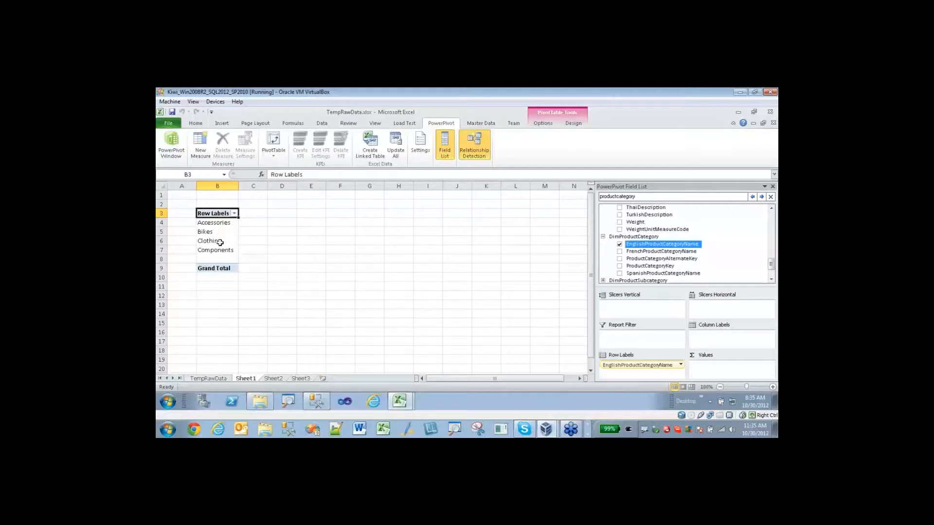
pyautogui.moveTo(226, 241)
# Try to find the product subcategory table by searching the field list for "subproduct".
pyautogui.moveTo(637, 196); pyautogui.dragTo(541, 198)
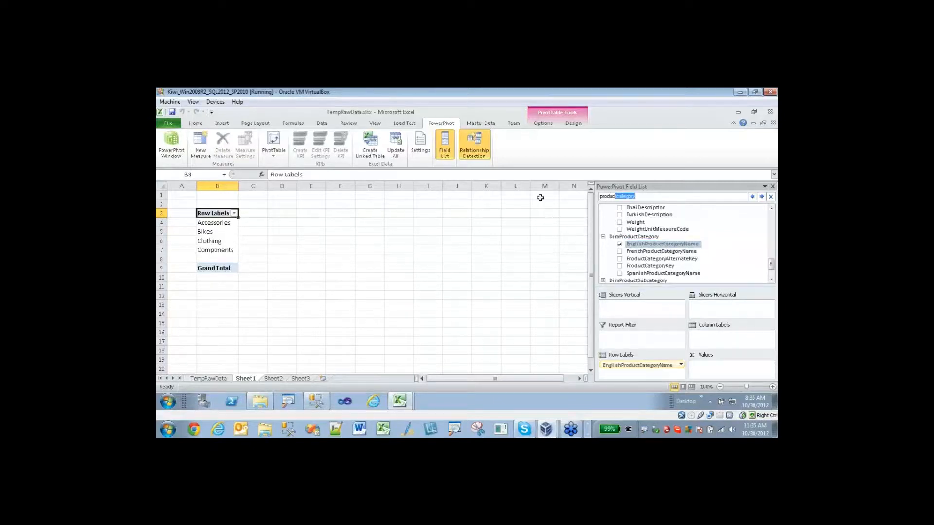
pyautogui.write('subproduc')
pyautogui.press('Return')
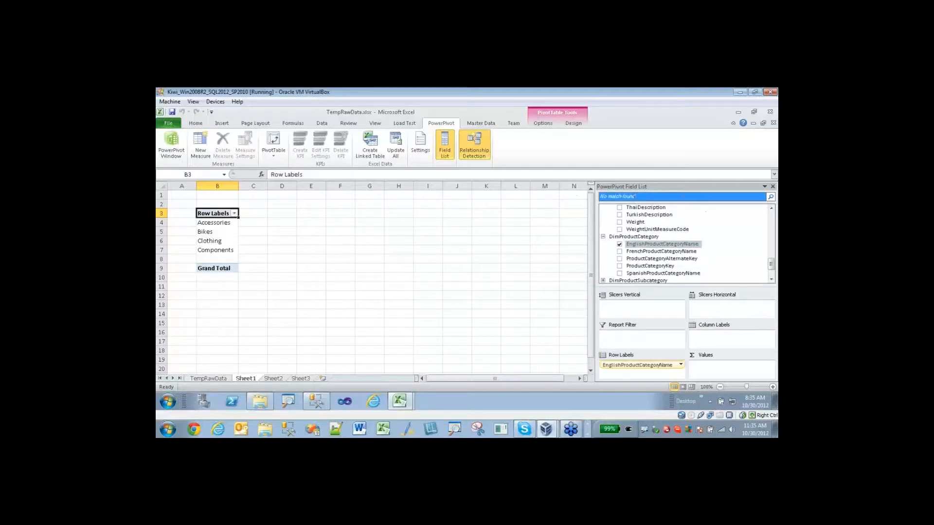
# Search the field list for "subcategory" and add EnglishProductSubcategoryName from DimProductSubcategory to the row labels beneath the category field.
pyautogui.click(683, 198)
pyautogui.write('sub')
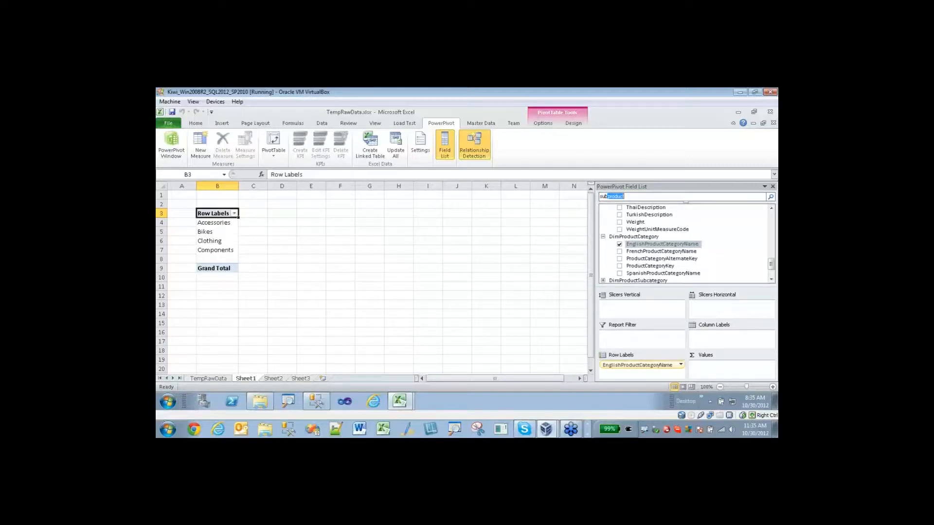
pyautogui.write('category')
pyautogui.press('Return')
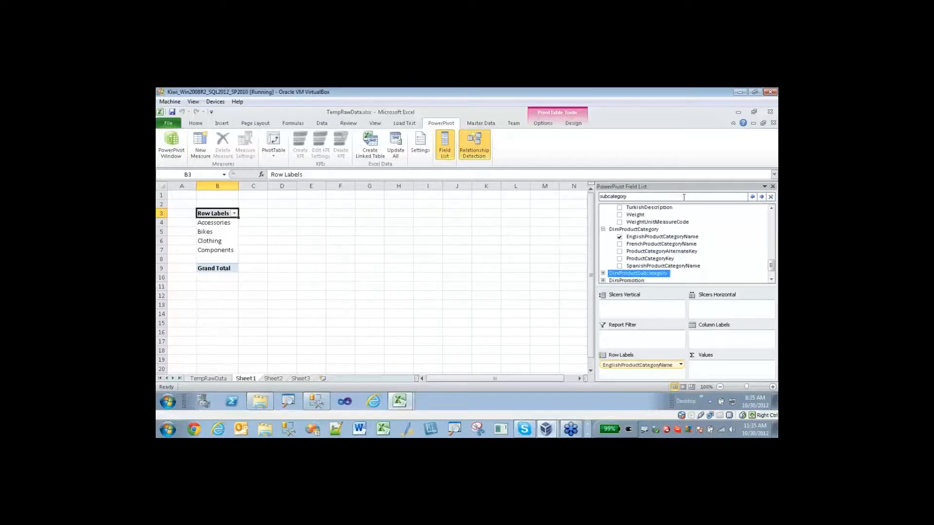
pyautogui.click(603, 273)
pyautogui.click(686, 237)
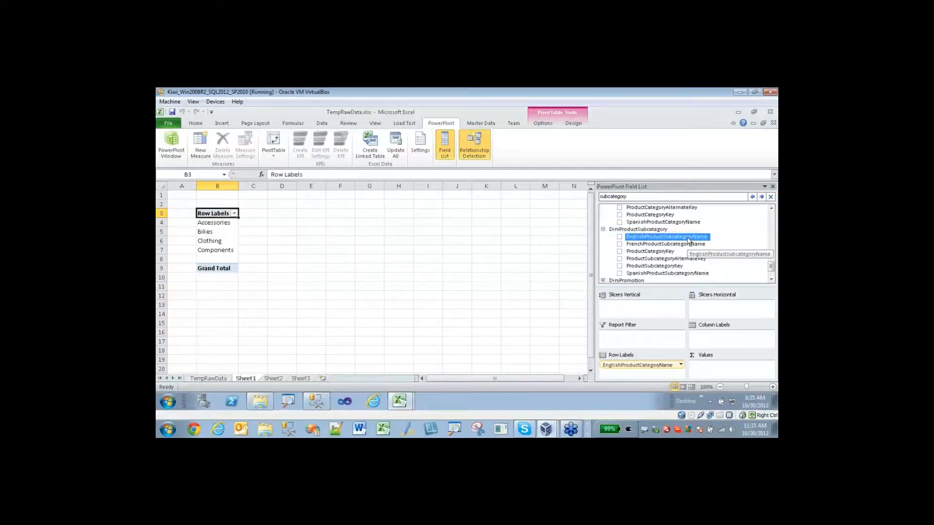
pyautogui.moveTo(686, 239); pyautogui.dragTo(646, 371)
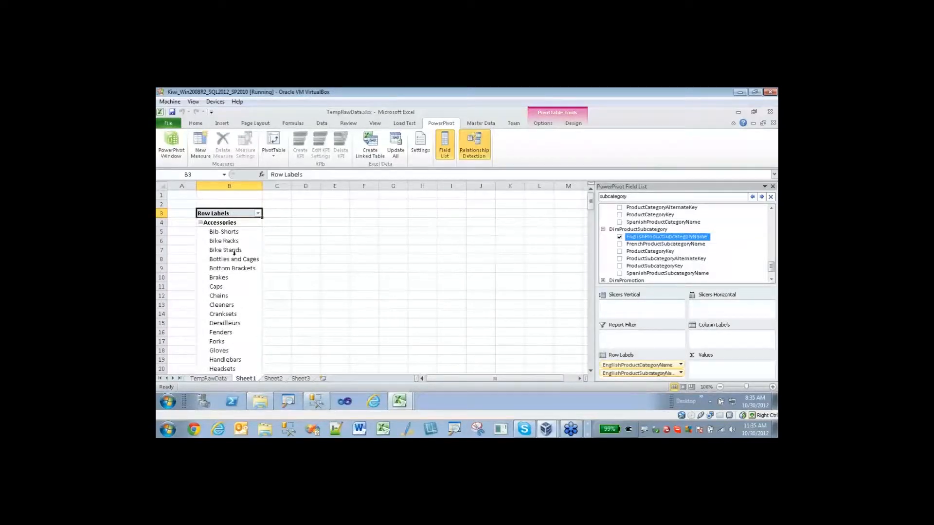
# Review the subcategories listed under the Accessories category in the PivotTable.
pyautogui.click(220, 233)
pyautogui.click(226, 245)
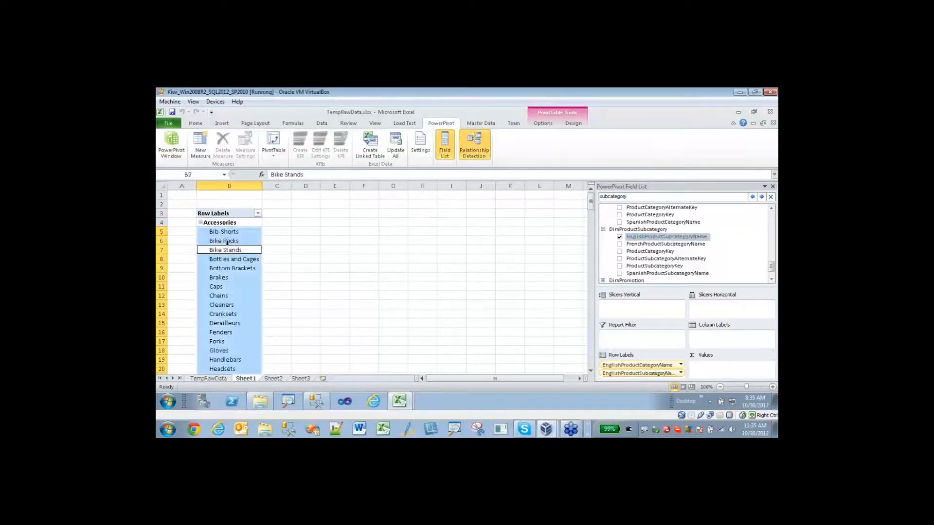
pyautogui.click(225, 223)
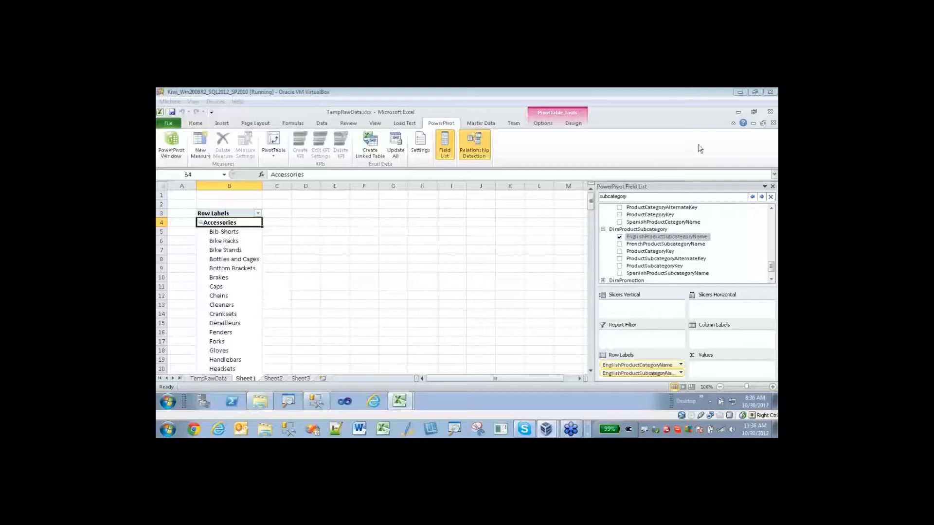
# Leave the virtual machine, open the PowerPivot Demo Completed workbook from the host desktop, and bring up its PowerPivot window.
pyautogui.click(740, 92)
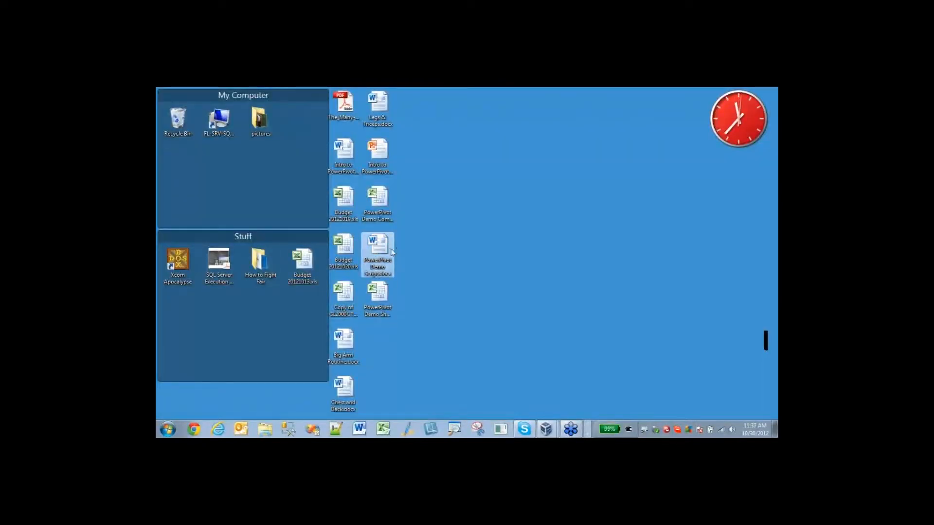
pyautogui.click(382, 204)
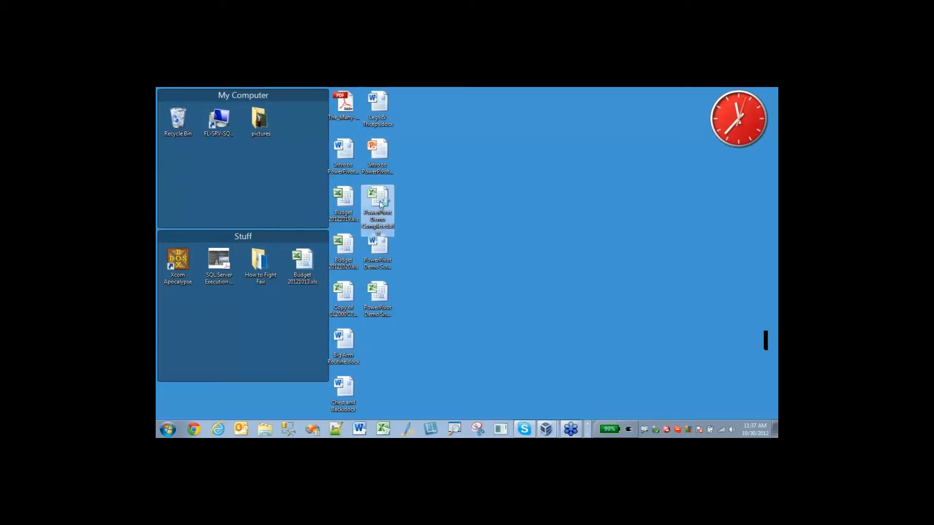
pyautogui.doubleClick(380, 205)
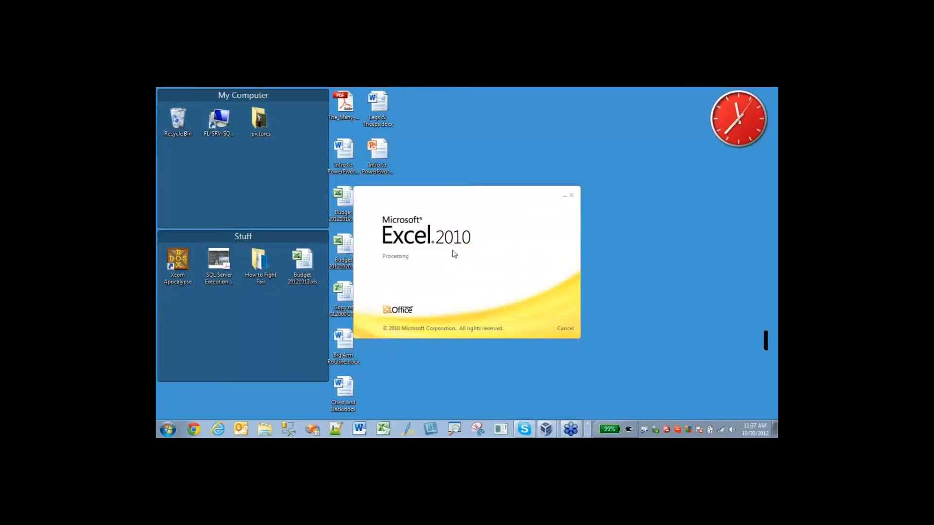
pyautogui.click(542, 96)
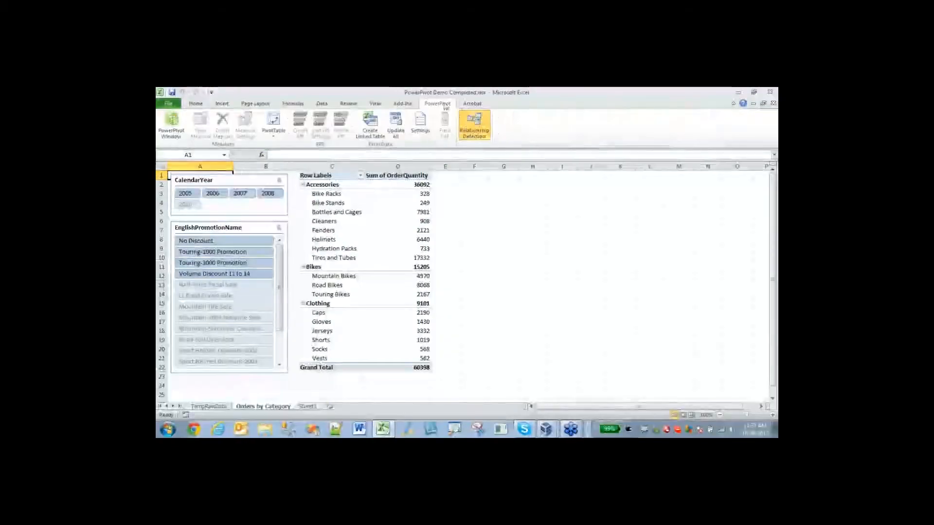
pyautogui.click(452, 295)
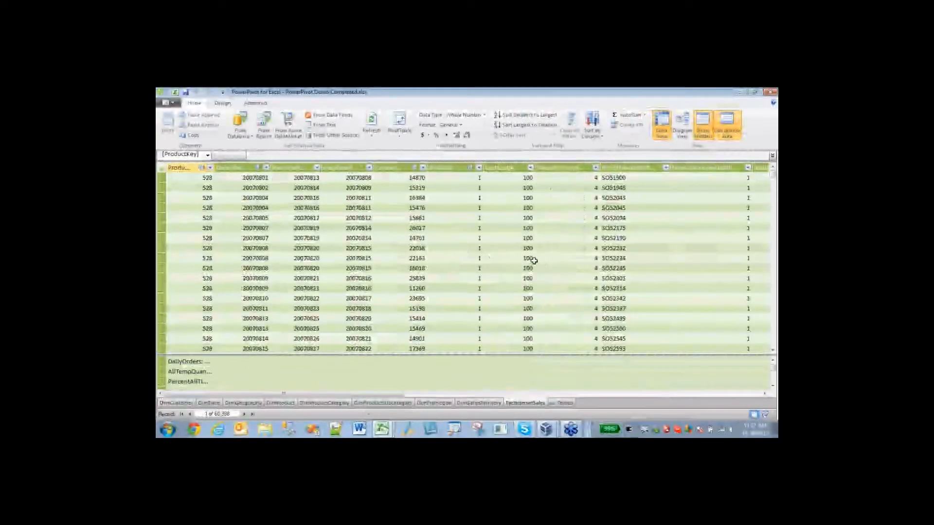
# Sort the FactInternetSales table by SalesOrderNumber from A to Z, and reverse the order to Z to A.
pyautogui.click(641, 179)
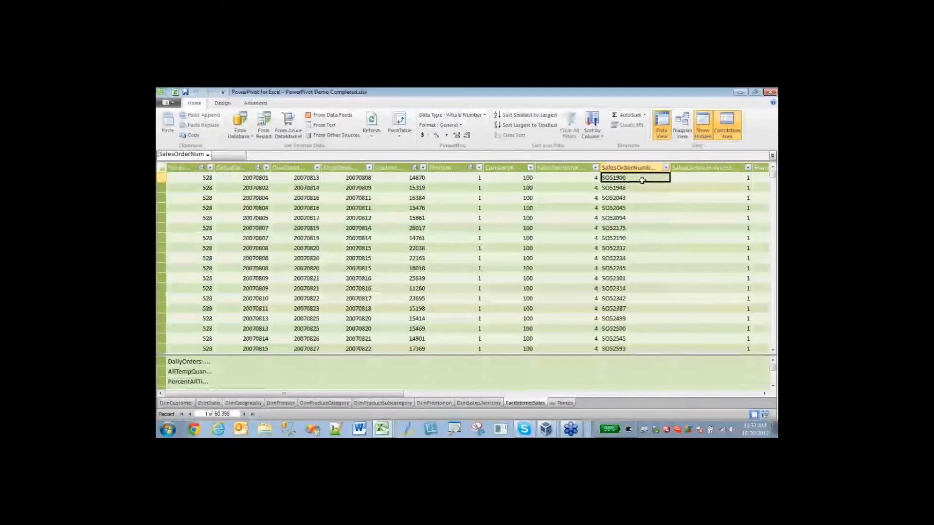
pyautogui.click(666, 169)
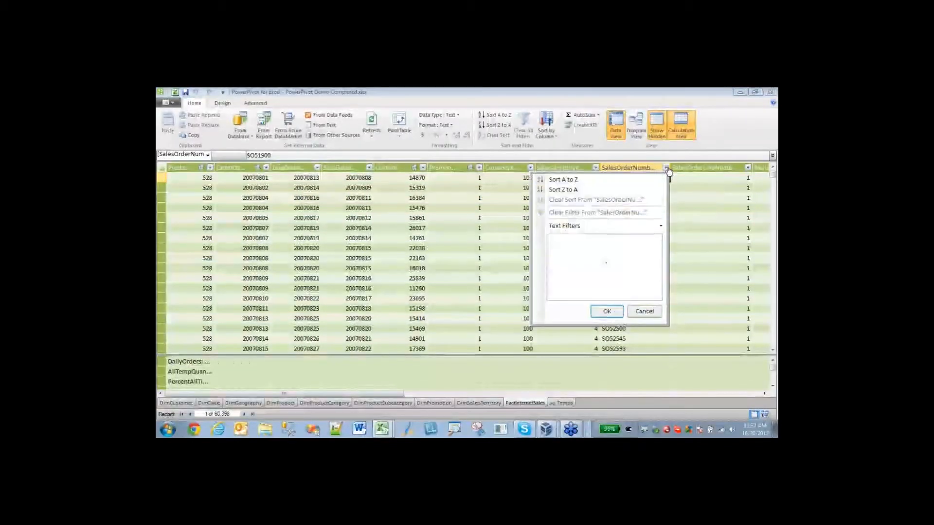
pyautogui.click(574, 180)
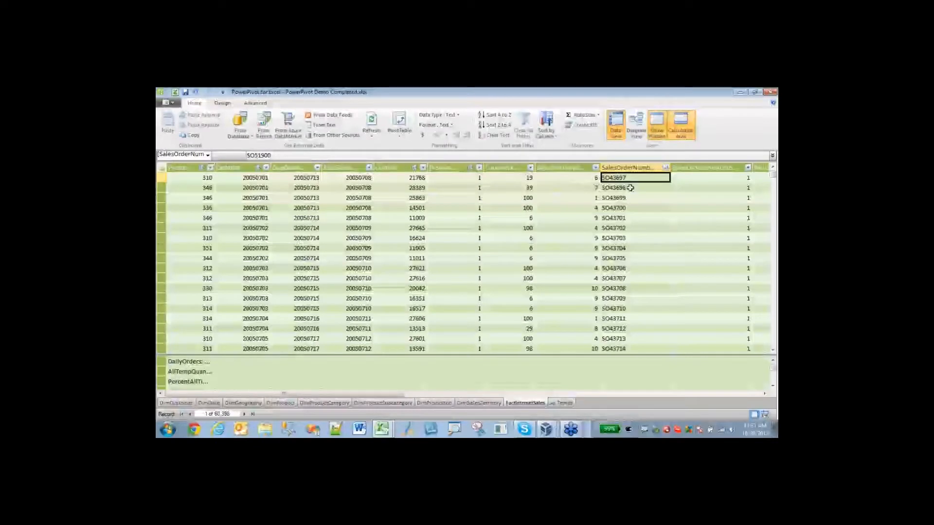
pyautogui.click(666, 168)
pyautogui.click(591, 190)
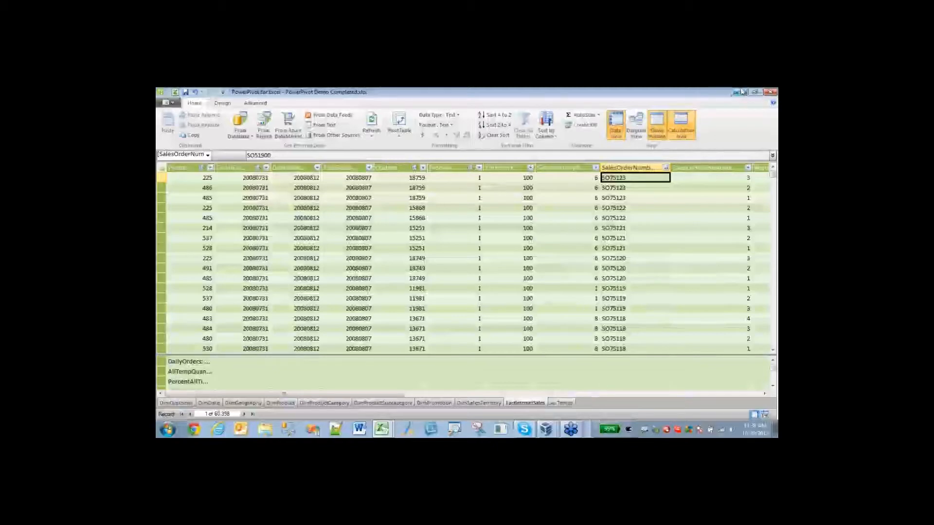
# Switch back to the TempRawData workbook in the running virtual machine.
pyautogui.hotkey('alt', 'Tab')
pyautogui.click(546, 429)
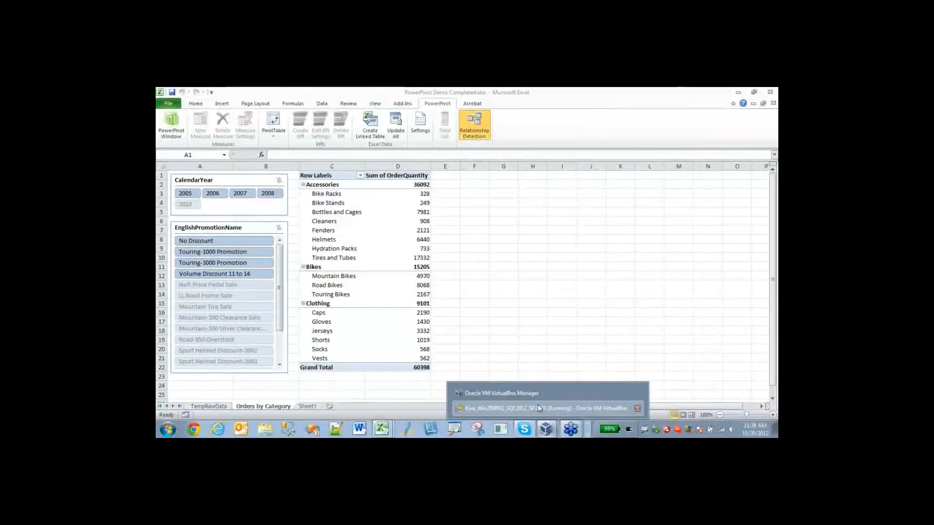
pyautogui.click(538, 406)
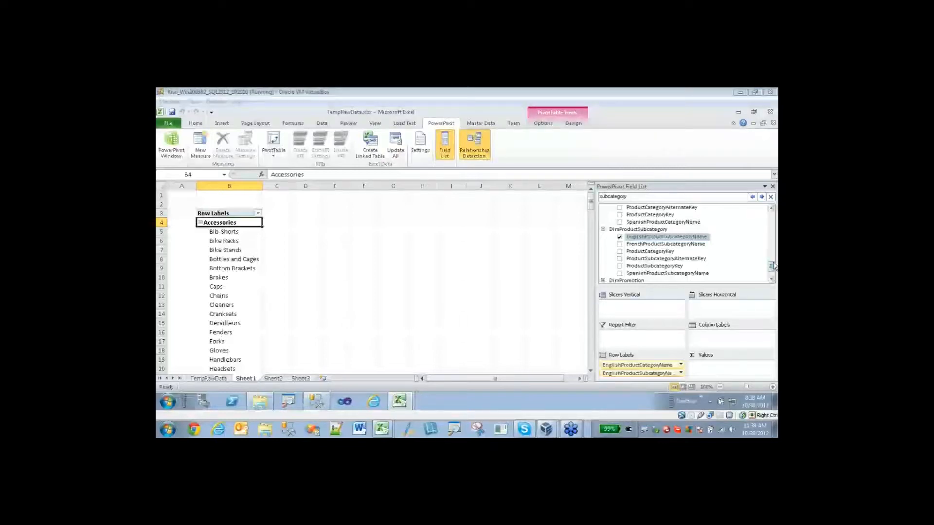
# Add Profit from the FactInternetSales table to the PivotTable values and check the sums for the Accessories and Bikes subcategories.
pyautogui.moveTo(771, 269); pyautogui.dragTo(772, 278)
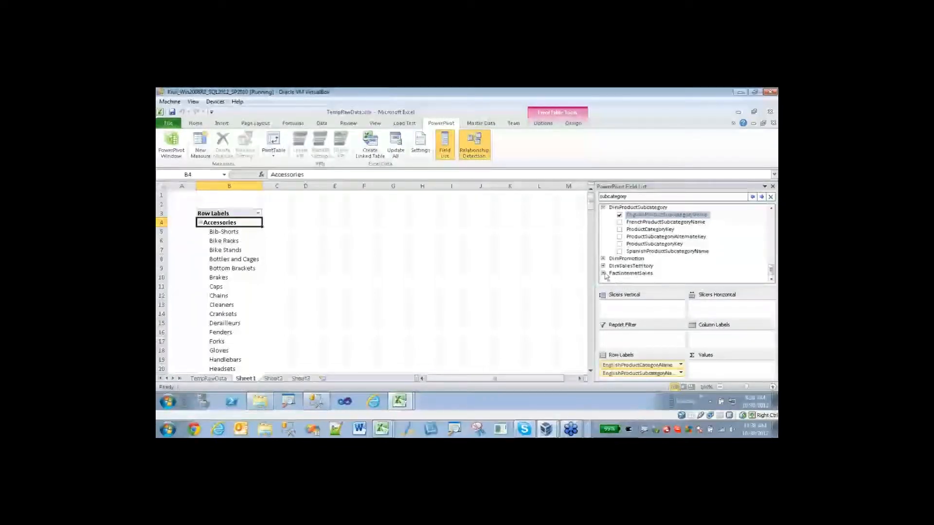
pyautogui.click(603, 274)
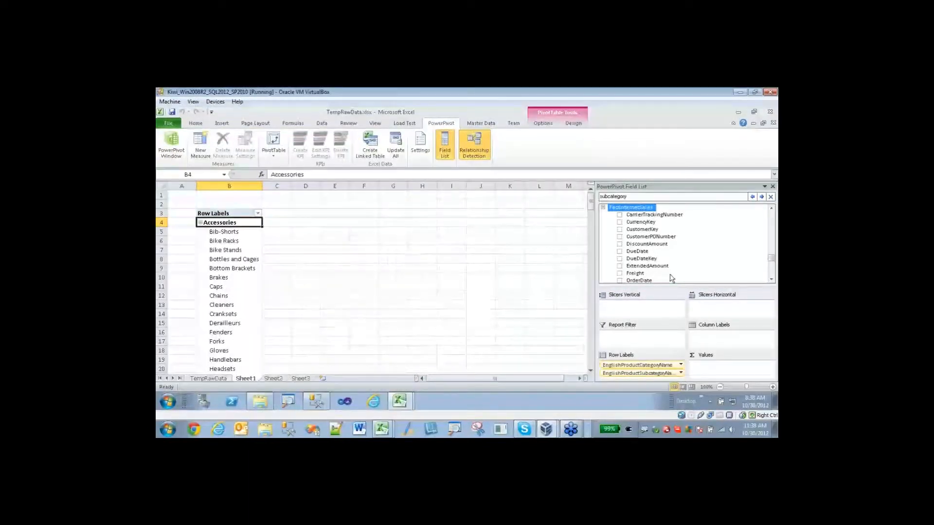
pyautogui.moveTo(772, 260)
pyautogui.mouseDown()
pyautogui.moveTo(771, 278)
pyautogui.moveTo(770, 270)
pyautogui.mouseUp()
pyautogui.moveTo(632, 230); pyautogui.dragTo(708, 373)
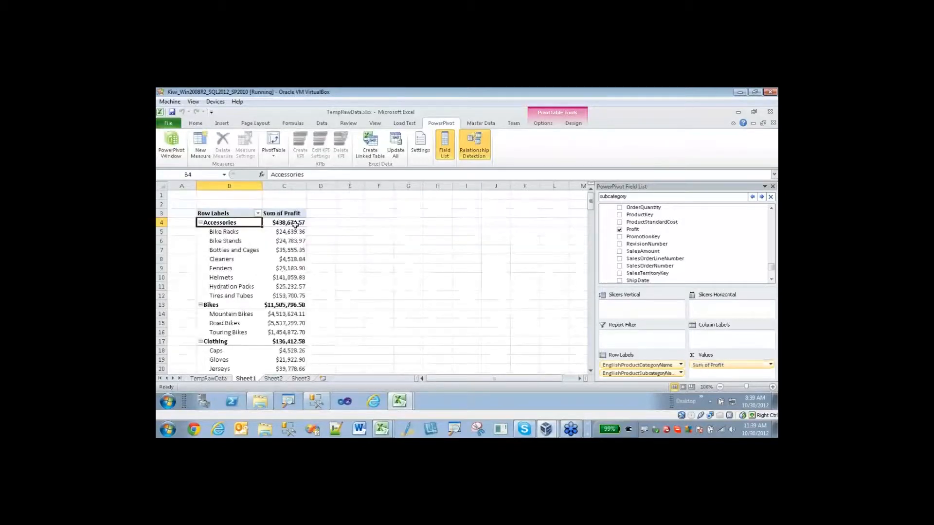
pyautogui.moveTo(296, 225); pyautogui.dragTo(282, 333)
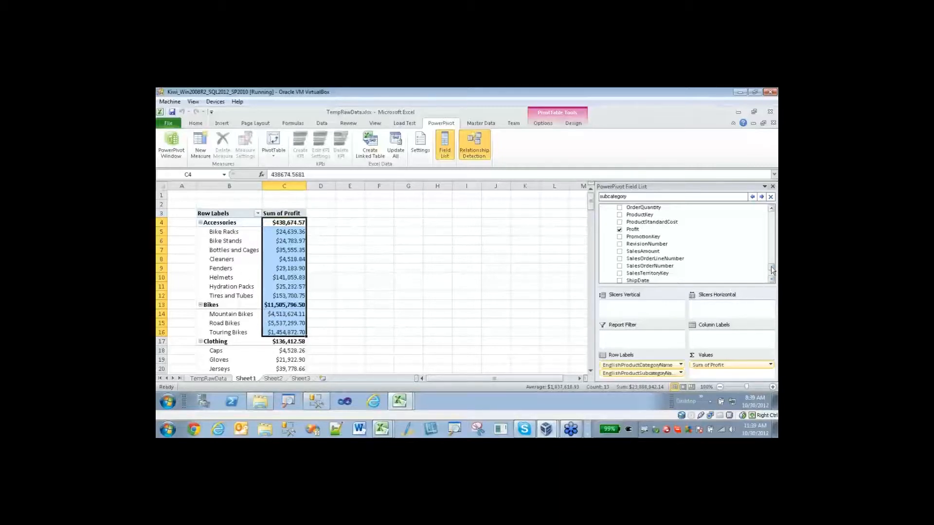
pyautogui.moveTo(772, 268); pyautogui.dragTo(773, 272)
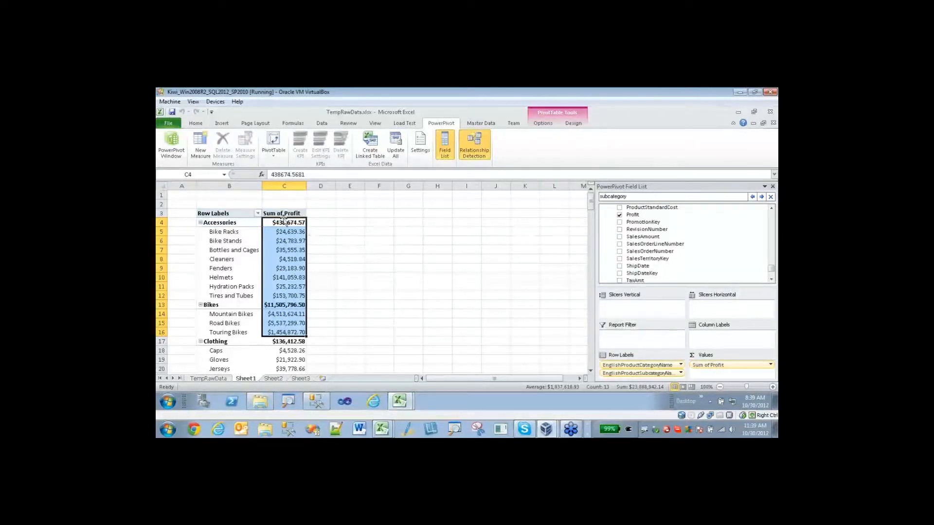
pyautogui.click(288, 241)
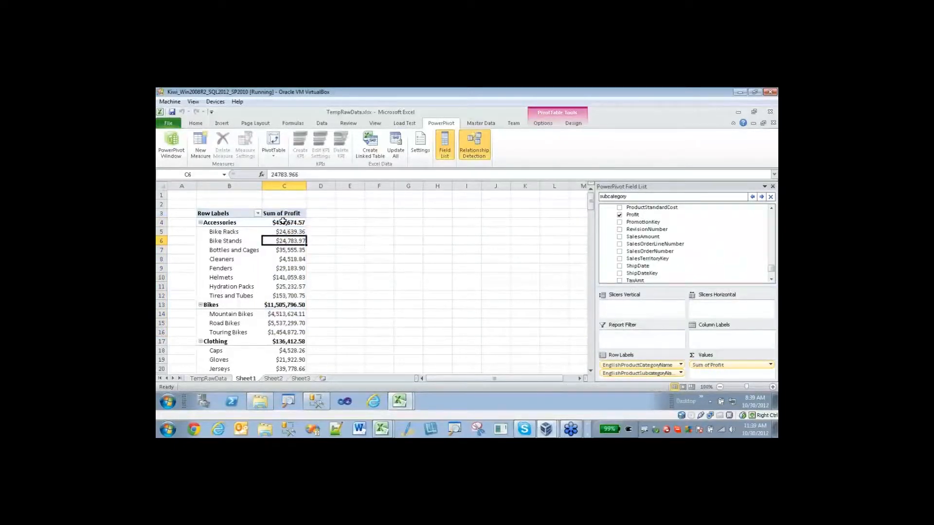
# Summarize the Profit value field by Average and check the averages for Accessories, Bike Racks and Bike Stands.
pyautogui.click(711, 368)
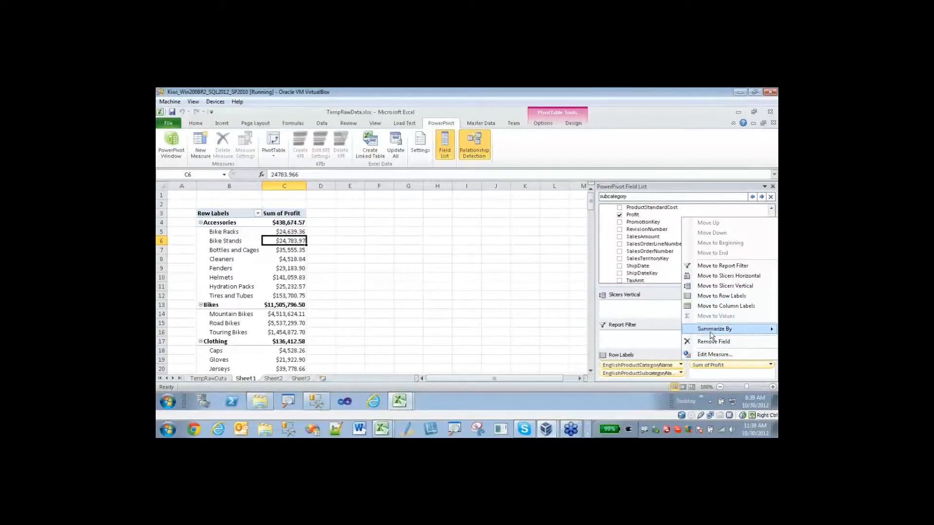
pyautogui.moveTo(712, 336)
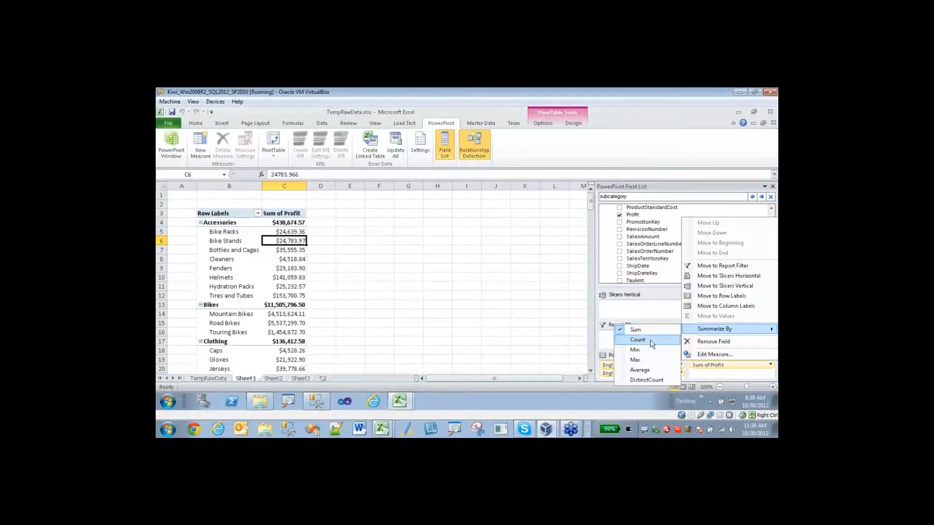
pyautogui.click(646, 373)
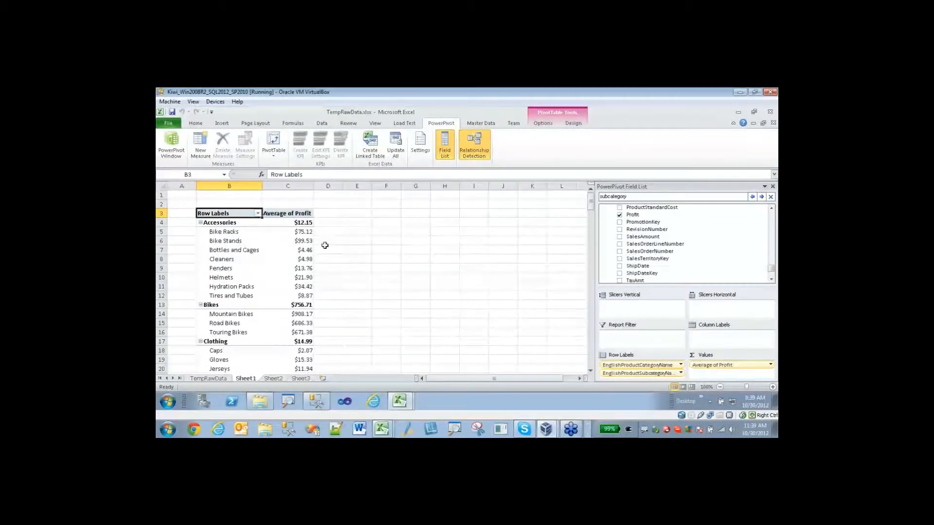
pyautogui.click(288, 224)
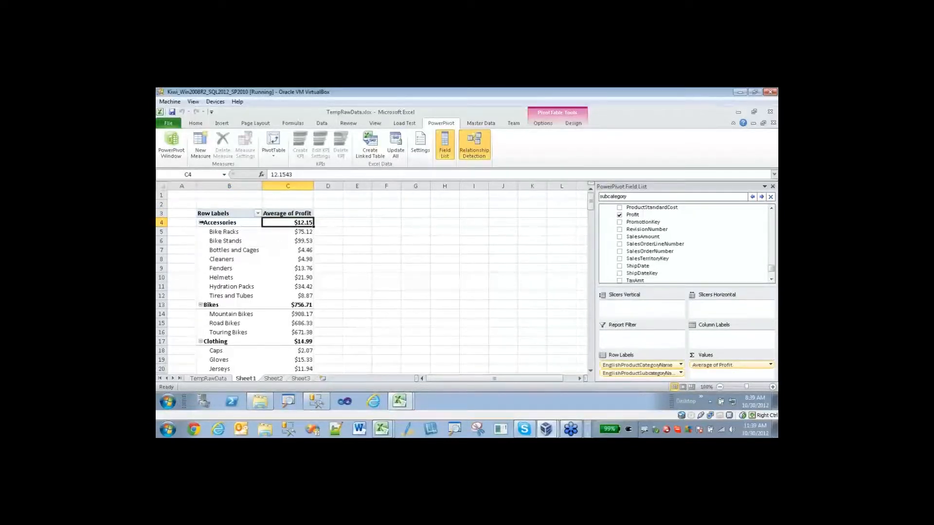
pyautogui.click(303, 232)
pyautogui.click(304, 240)
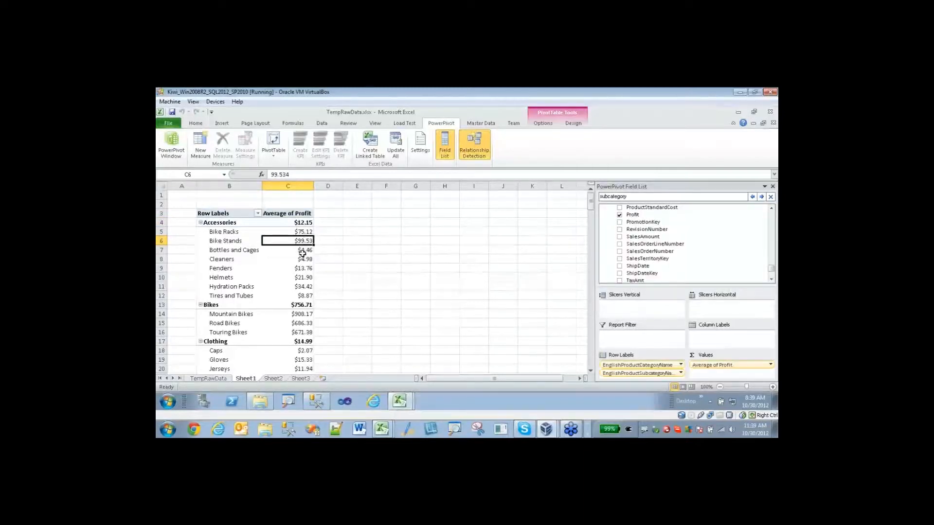
# Collapse the Accessories category and add Profit to the values again so its sum sits beside the average.
pyautogui.click(200, 222)
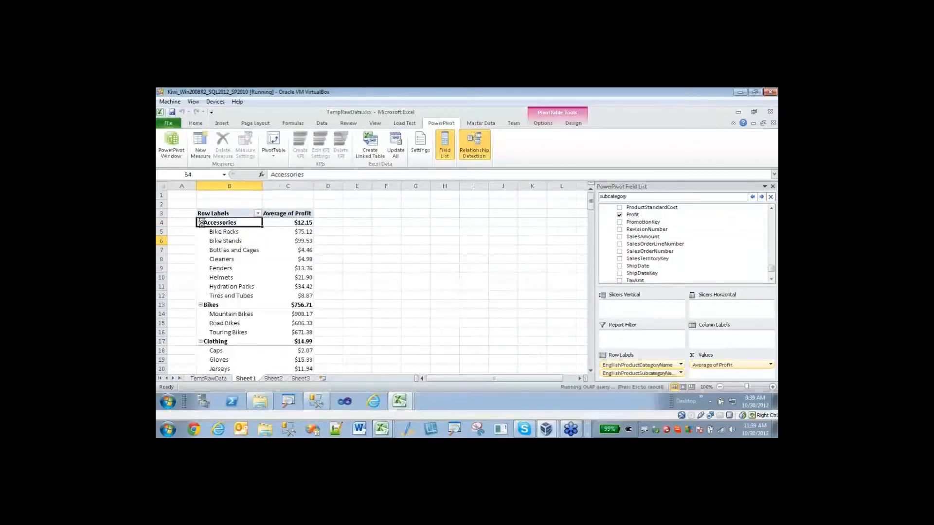
pyautogui.click(296, 231)
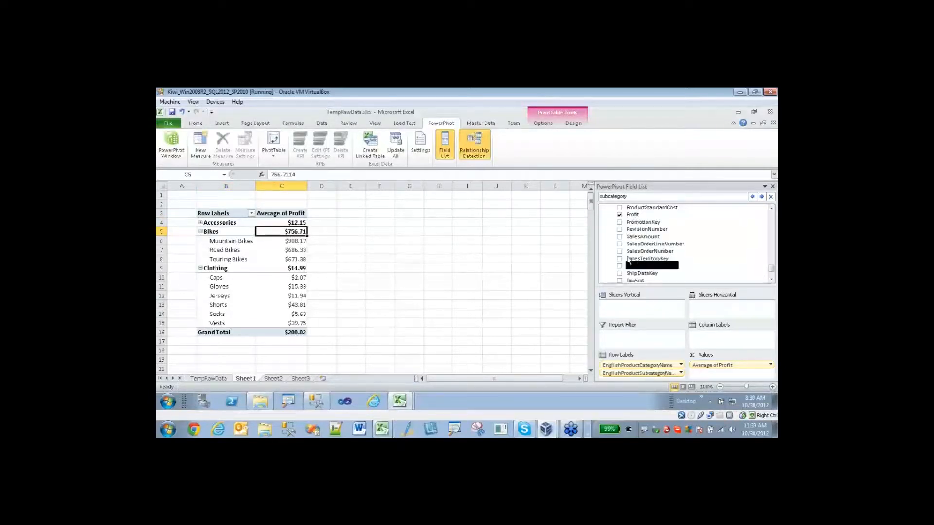
pyautogui.moveTo(635, 216); pyautogui.dragTo(713, 375)
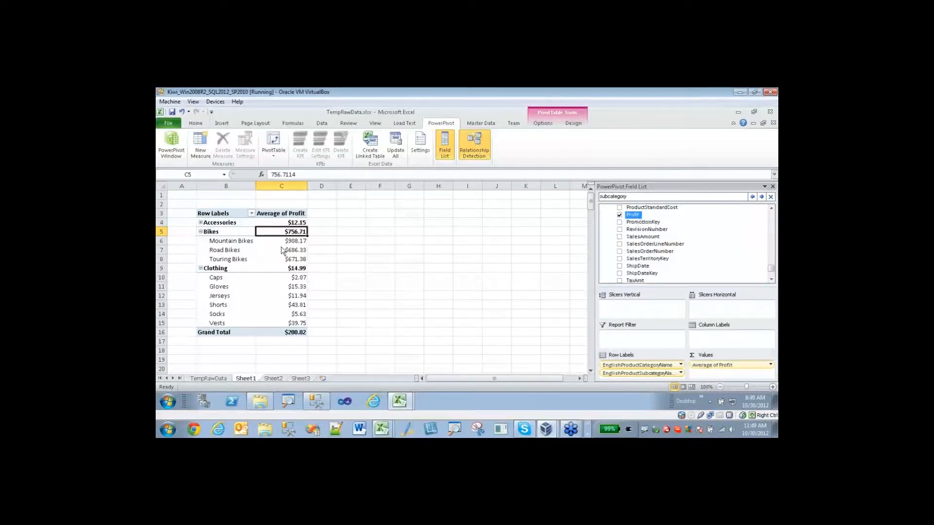
pyautogui.click(331, 231)
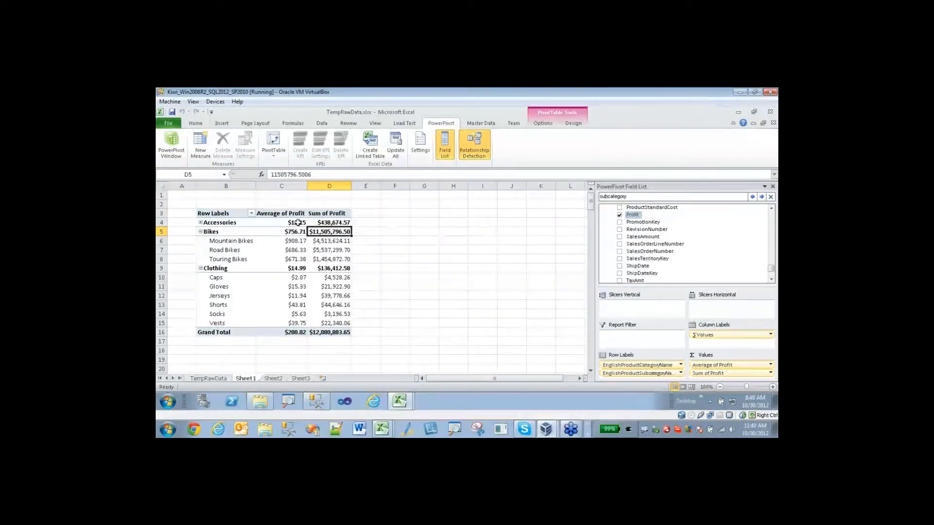
pyautogui.moveTo(297, 223); pyautogui.dragTo(299, 278)
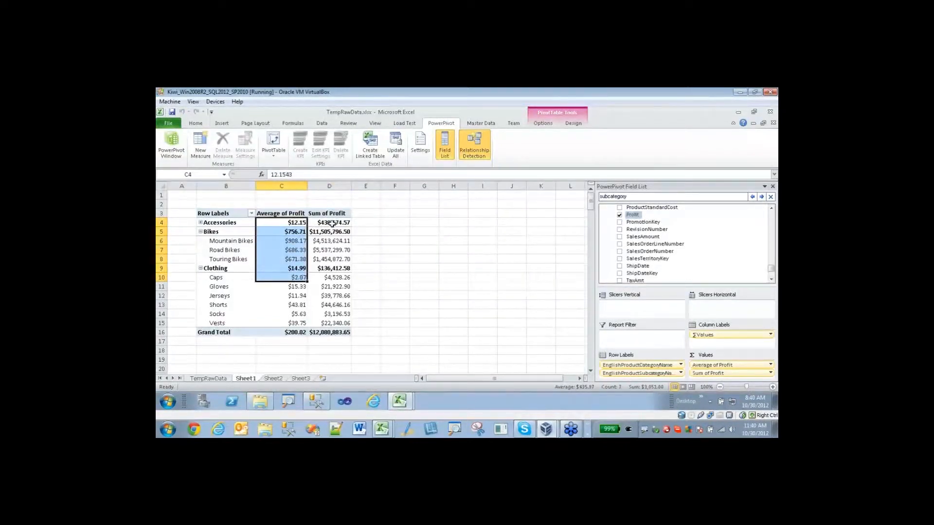
pyautogui.moveTo(333, 223); pyautogui.dragTo(334, 276)
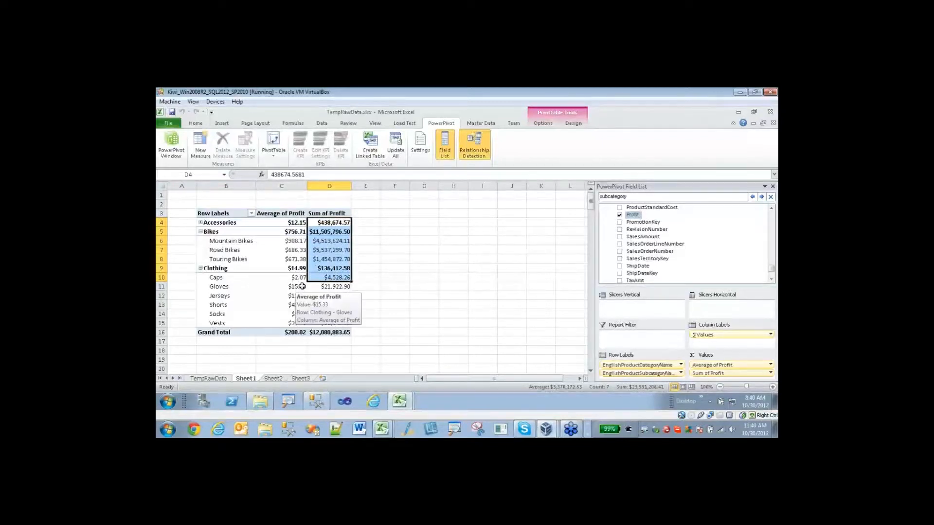
pyautogui.click(396, 403)
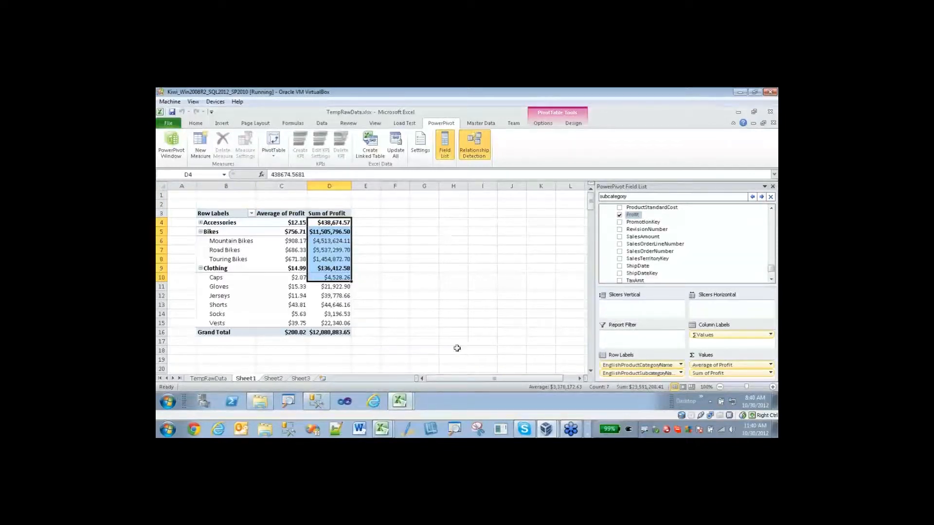
# Expand the DimDate table in the field list and bring up the placement options for CalendarYear.
pyautogui.moveTo(772, 269); pyautogui.dragTo(772, 220)
pyautogui.click(604, 222)
pyautogui.click(603, 208)
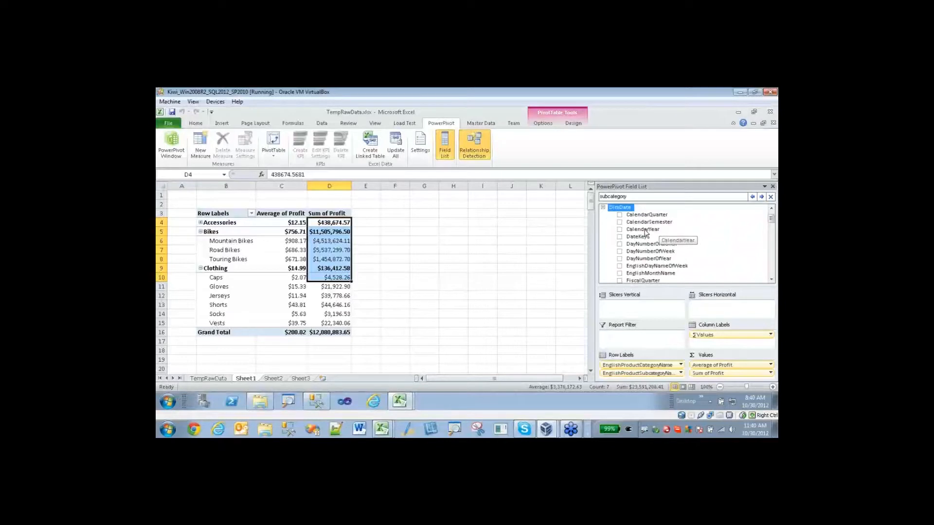
pyautogui.rightClick(645, 230)
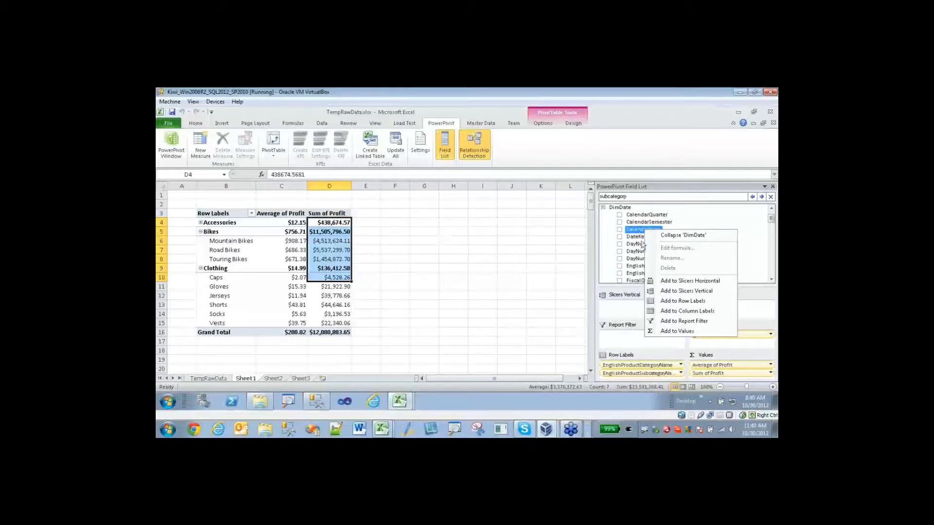
# Add CalendarYear as a vertical slicer and filter the PivotTable by 2005, 2006, 2007 and 2008 in turn.
pyautogui.click(686, 291)
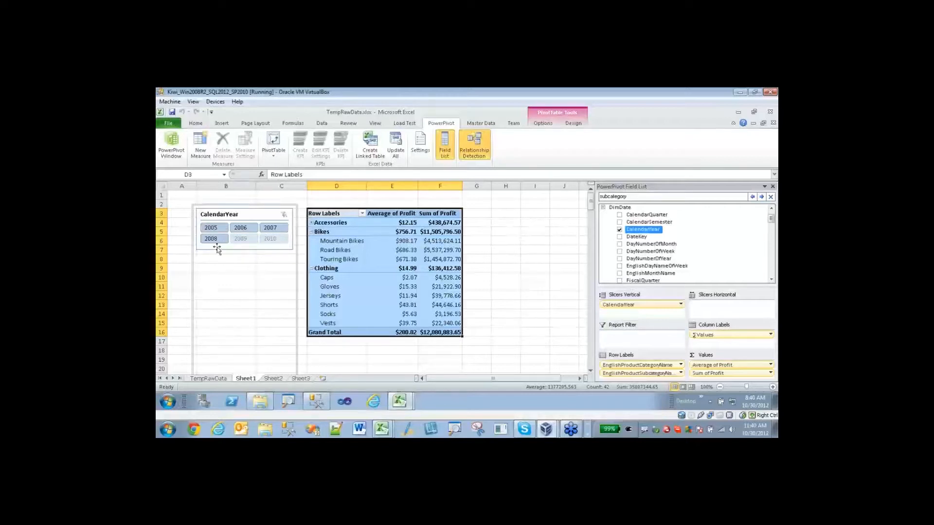
pyautogui.click(218, 229)
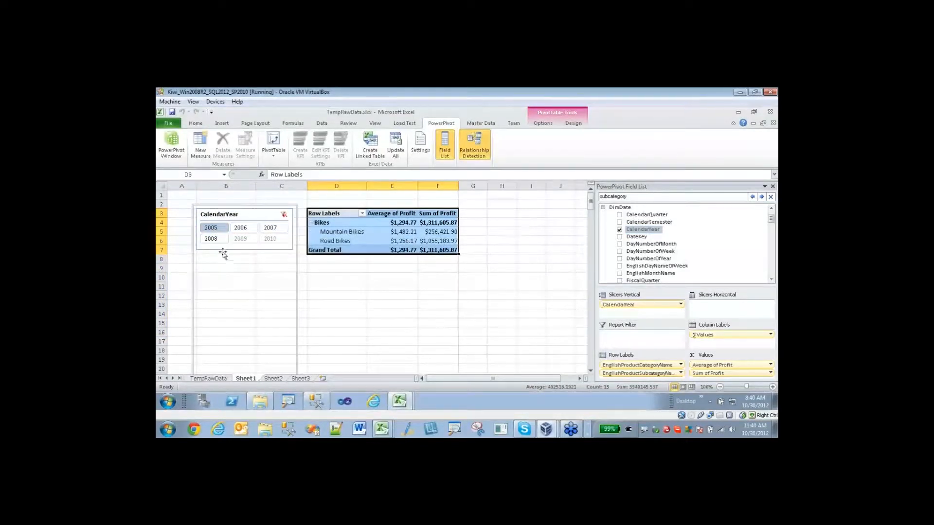
pyautogui.click(245, 229)
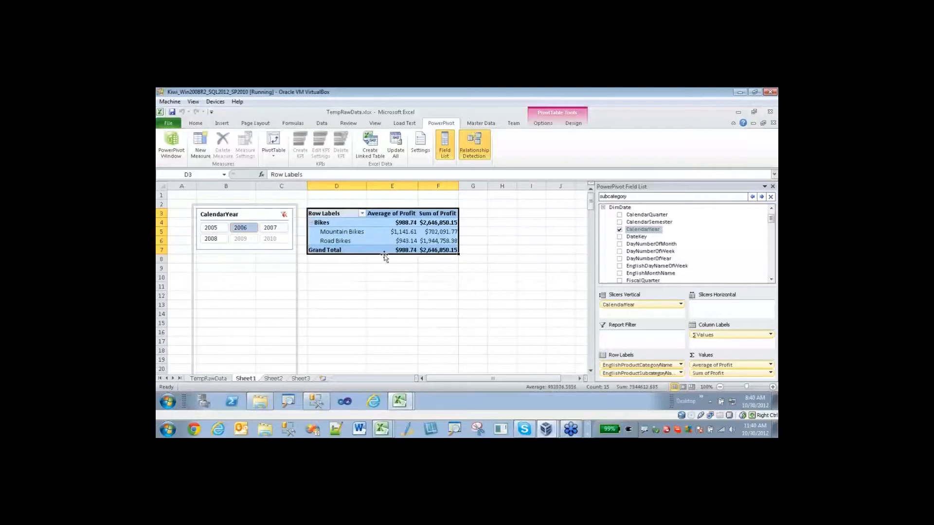
pyautogui.click(271, 228)
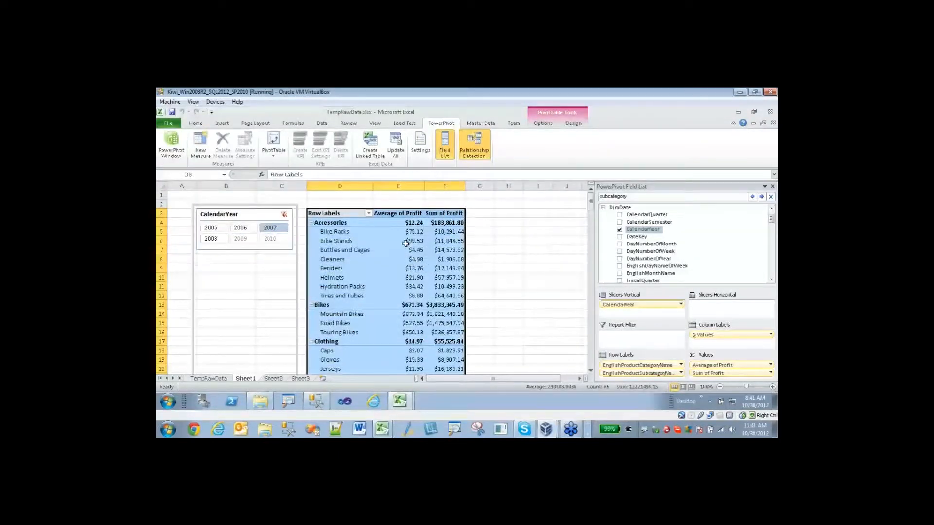
pyautogui.click(211, 238)
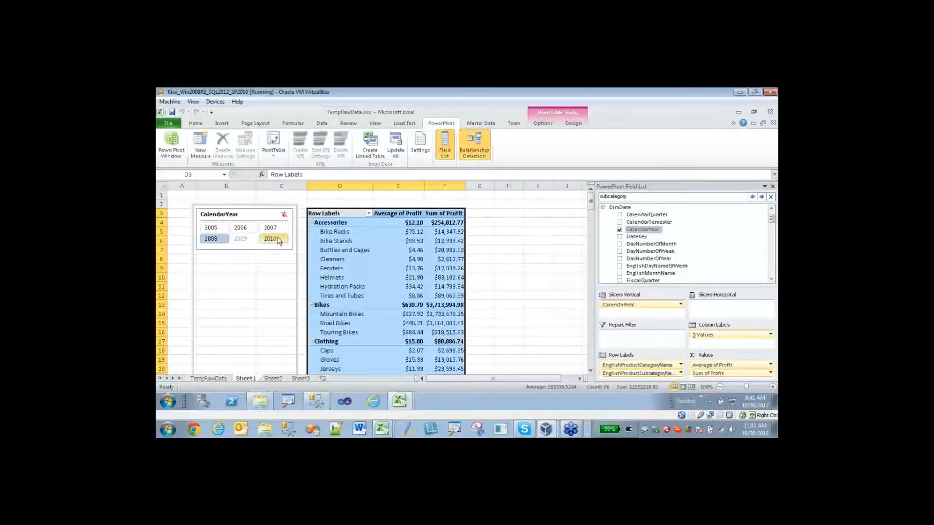
# Try 2009 and the ranges 2005–2010 and 2005–2007 in the CalendarYear slicer, finishing with only 2008 selected.
pyautogui.click(252, 243)
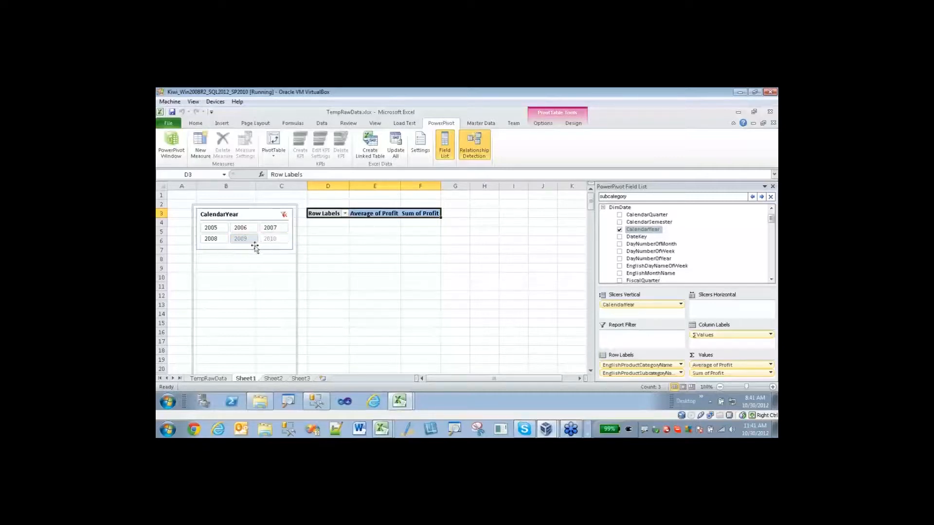
pyautogui.click(222, 240)
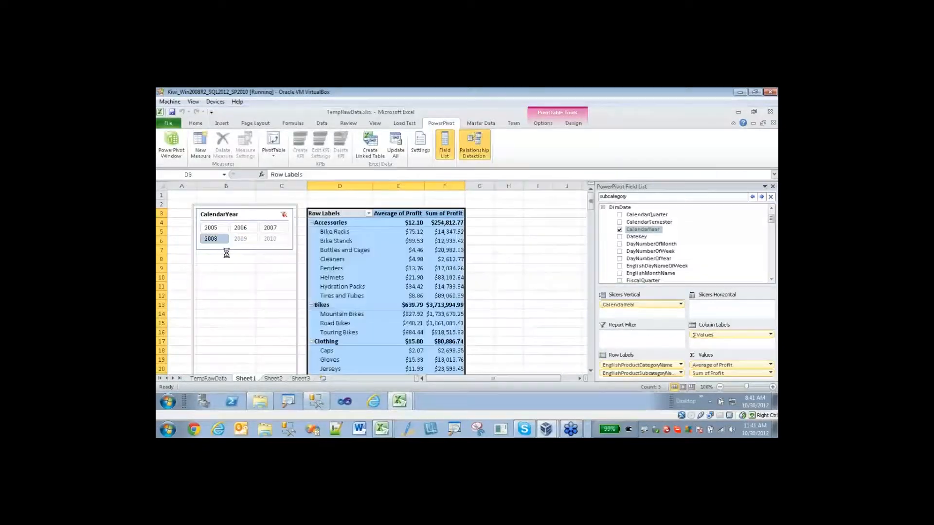
pyautogui.click(214, 232)
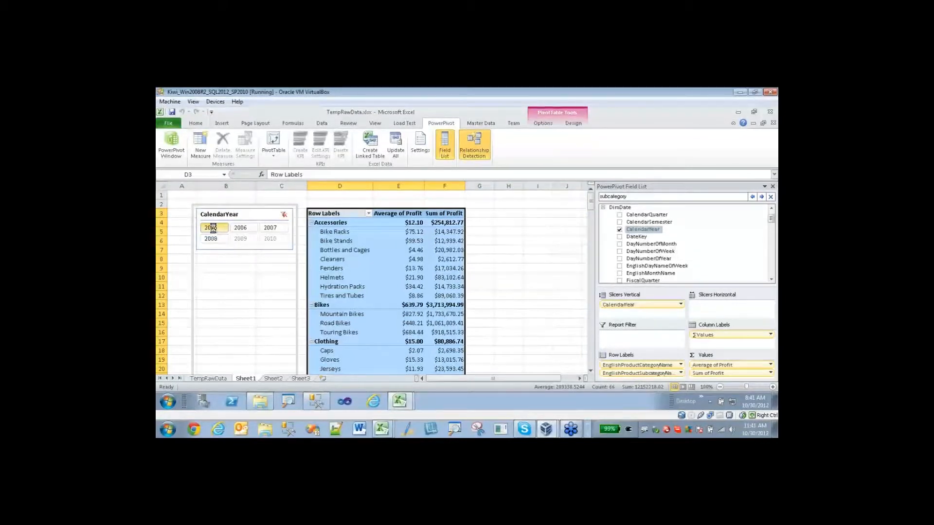
pyautogui.keyDown('shift'); pyautogui.click(269, 238); pyautogui.keyUp('shift')
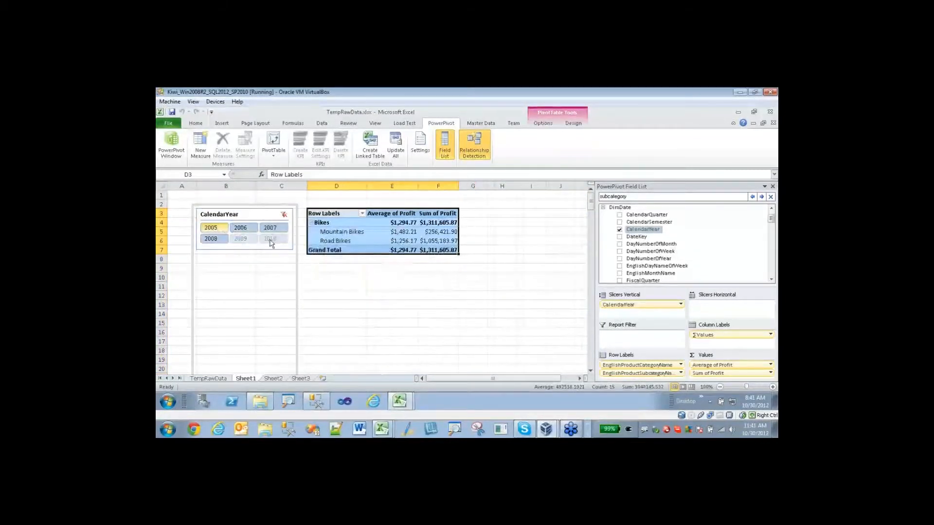
pyautogui.click(214, 228)
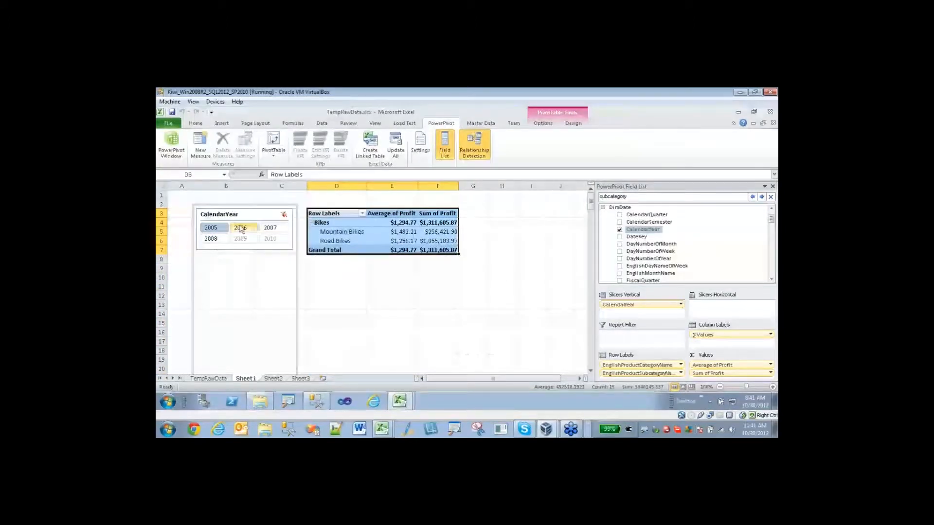
pyautogui.keyDown('shift'); pyautogui.click(270, 228); pyautogui.keyUp('shift')
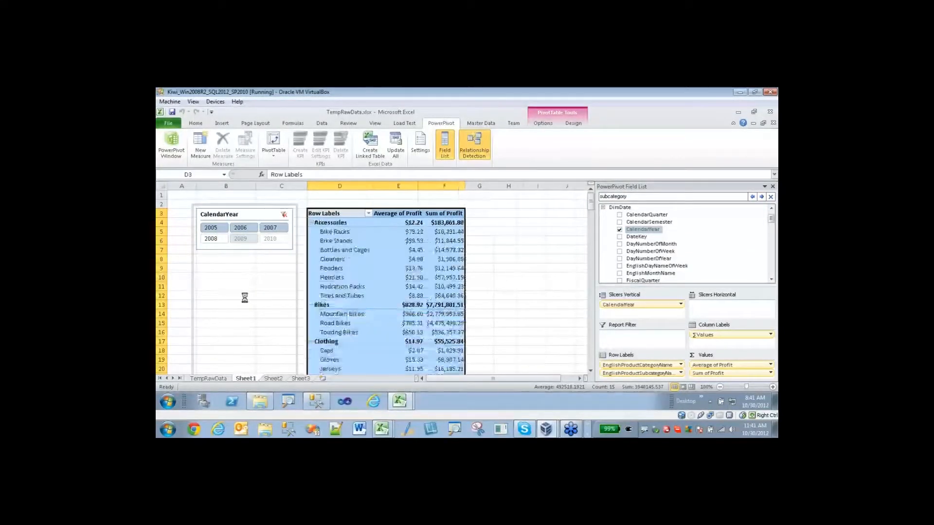
pyautogui.click(214, 228)
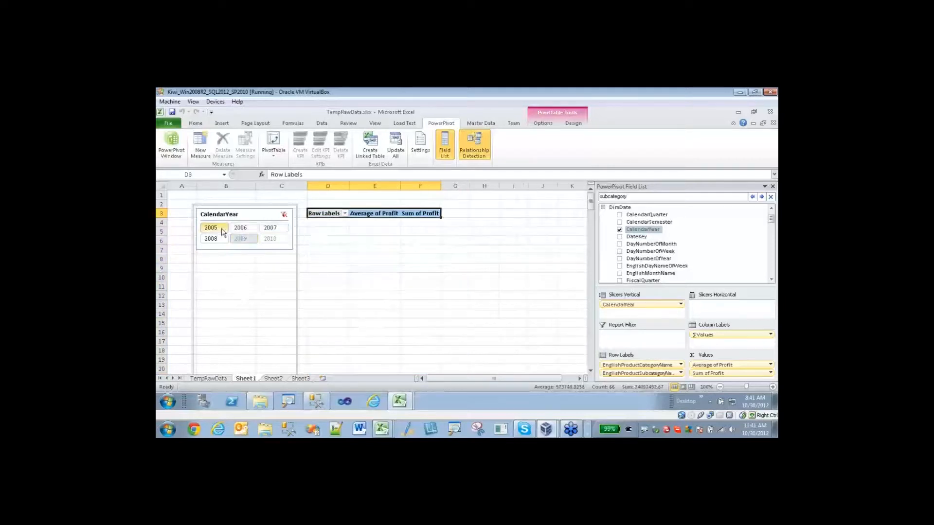
pyautogui.click(211, 238)
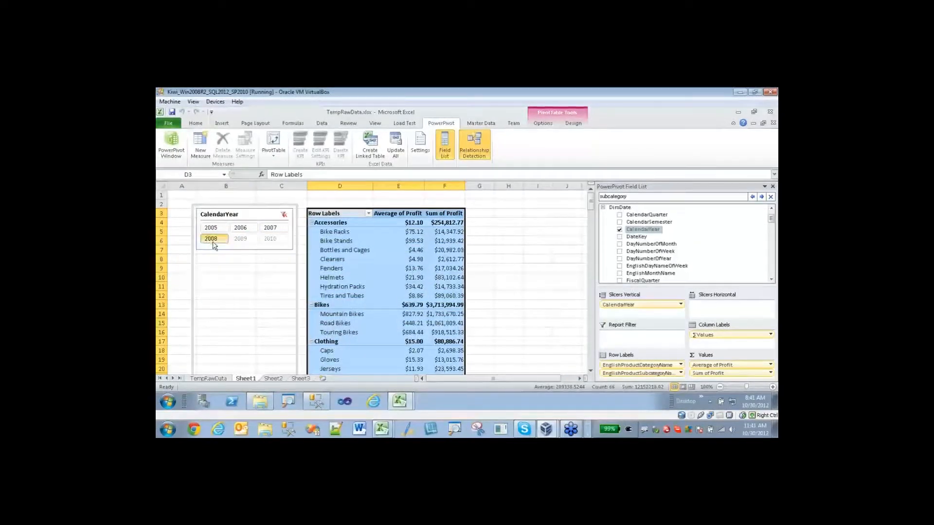
# Search the PowerPivot fields for "promotion type" and, with a shorter term, for "promo".
pyautogui.moveTo(660, 197); pyautogui.dragTo(538, 191)
pyautogui.write('promotion type')
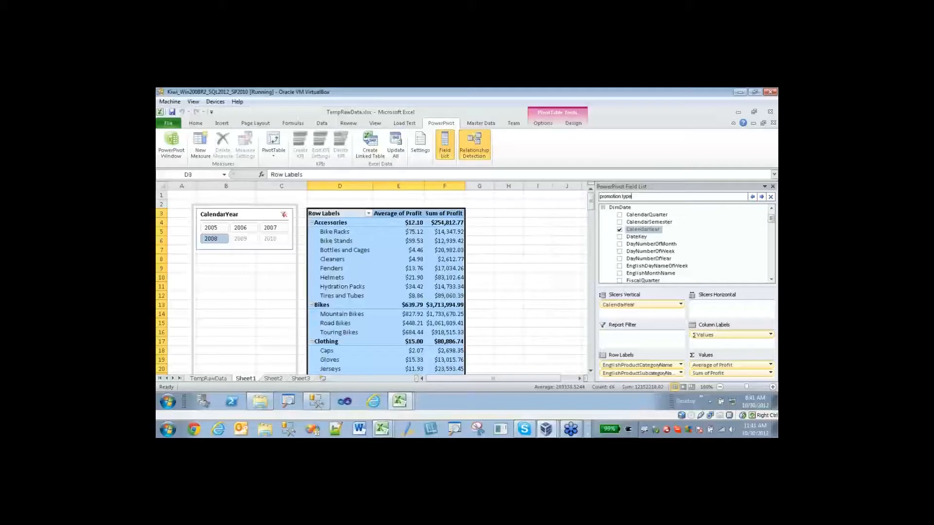
pyautogui.press('Return')
pyautogui.write('to')
pyautogui.write('promo')
pyautogui.press('Return')
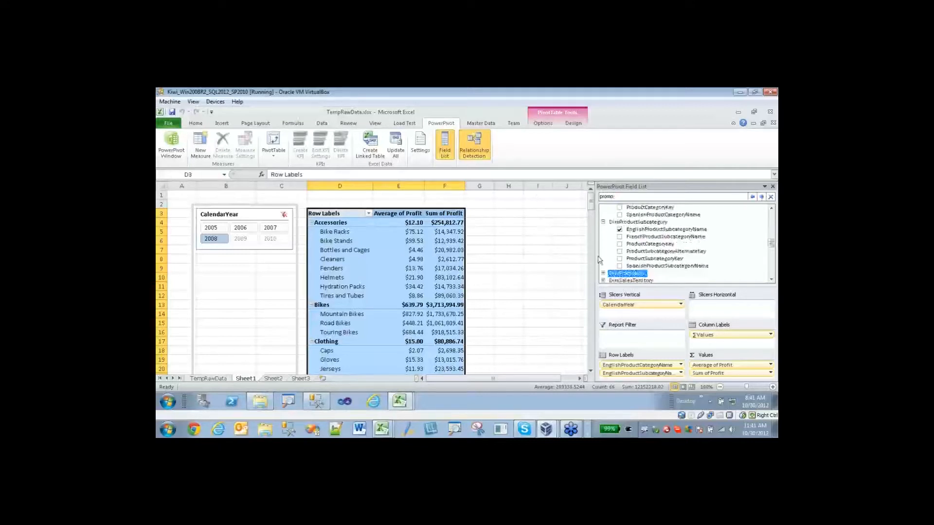
# Expand the DimPromotion table and add its EnglishPromotionType field as a vertical slicer.
pyautogui.click(603, 274)
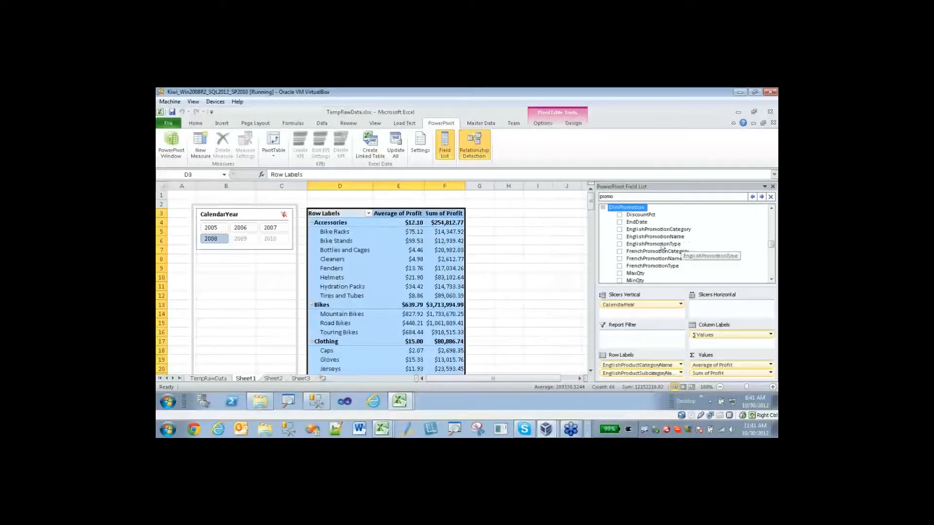
pyautogui.moveTo(661, 248)
pyautogui.mouseDown()
pyautogui.moveTo(657, 316)
pyautogui.moveTo(661, 245)
pyautogui.mouseUp()
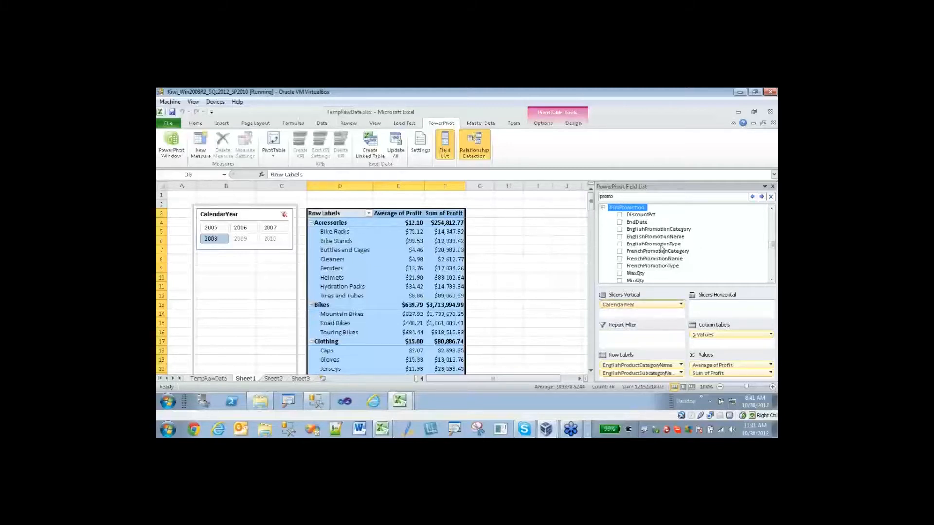
pyautogui.rightClick(661, 245)
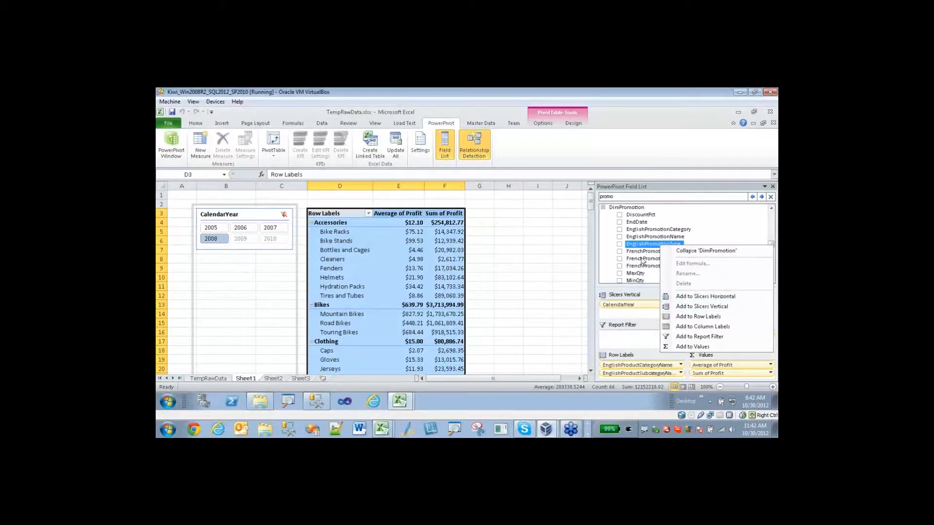
pyautogui.moveTo(642, 246); pyautogui.dragTo(633, 315)
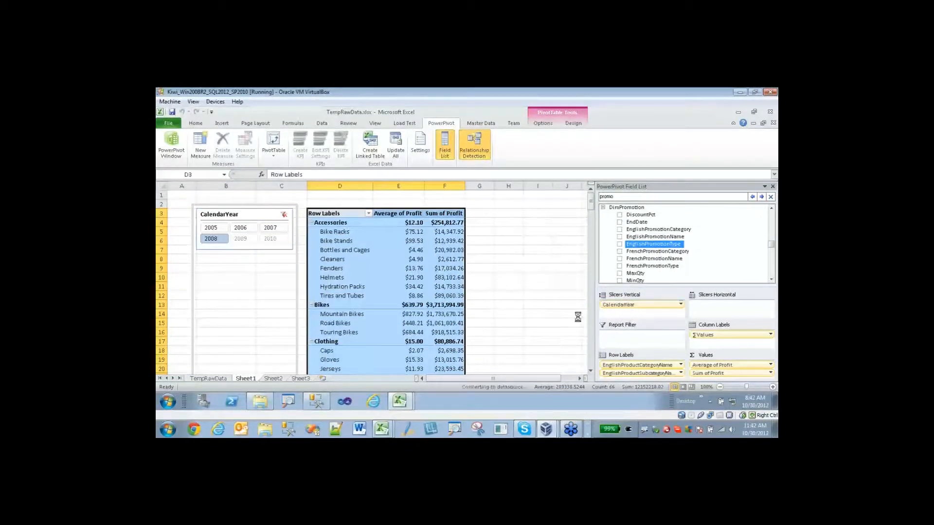
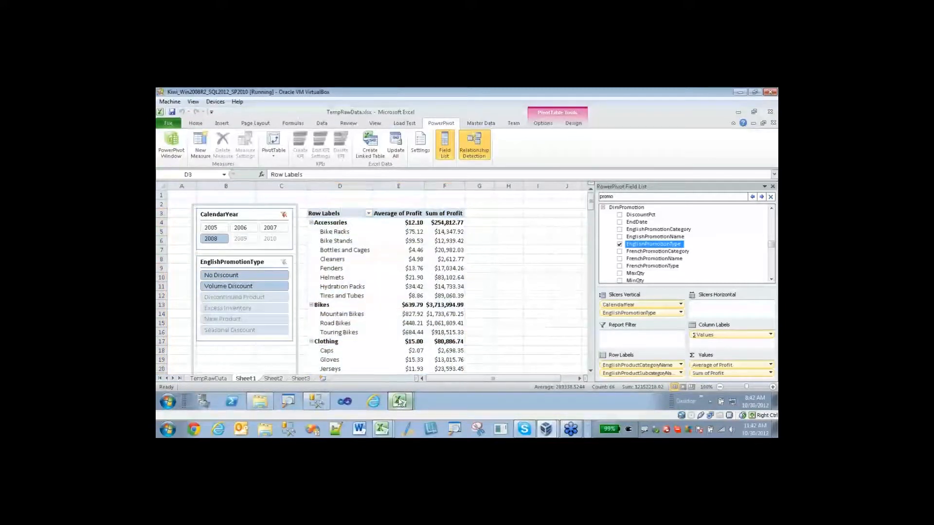
# Close and reopen the PowerPivot window, and minimize it to return to the PivotTable workbook.
pyautogui.moveTo(400, 401)
pyautogui.click(389, 381)
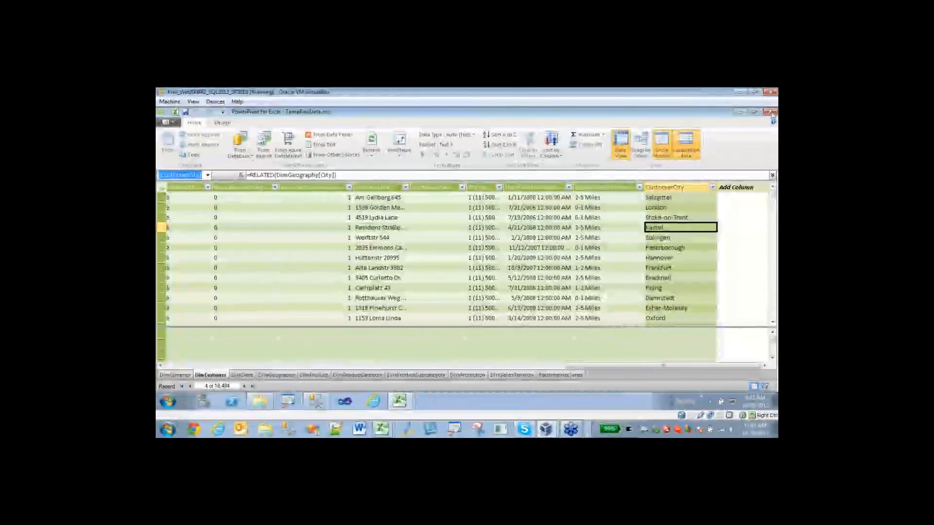
pyautogui.click(777, 167)
pyautogui.click(772, 114)
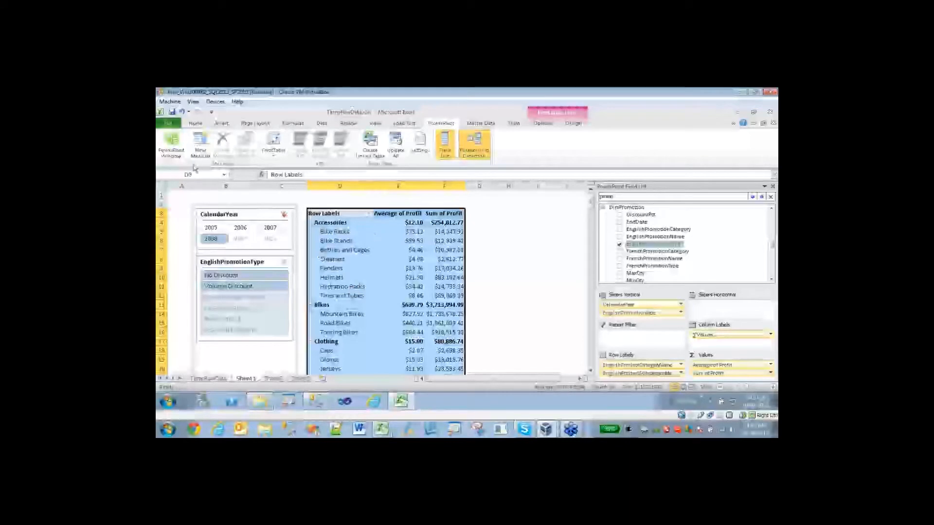
pyautogui.click(175, 141)
pyautogui.click(174, 141)
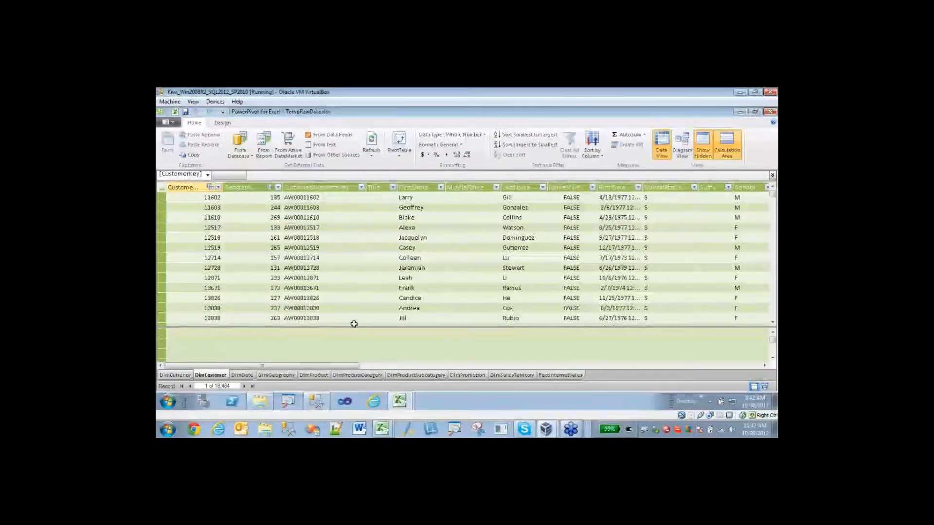
pyautogui.click(741, 113)
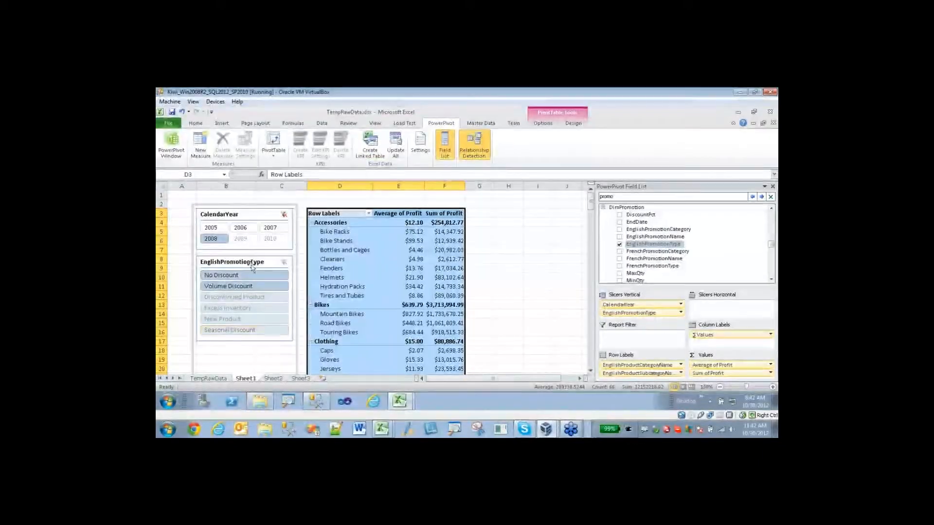
# Open the TempRawData sheet and autofit the width of all its columns.
pyautogui.click(211, 380)
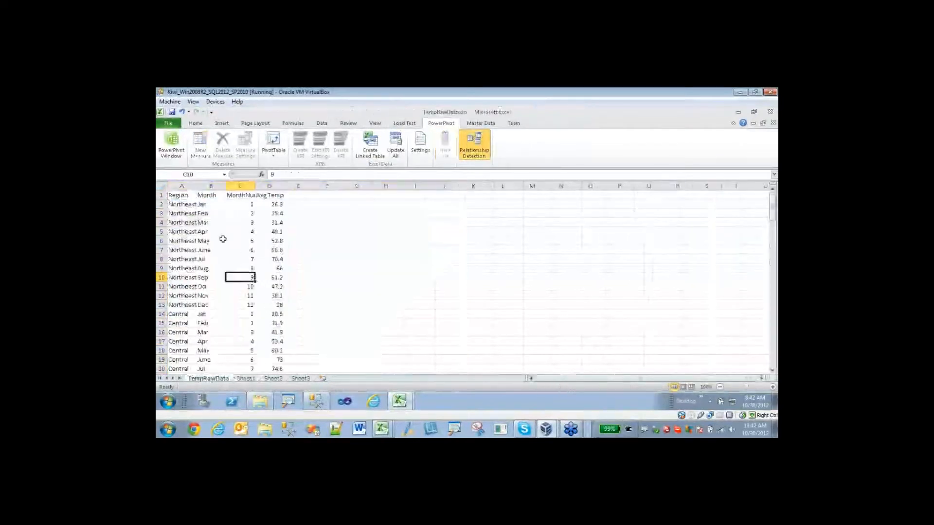
pyautogui.click(164, 185)
pyautogui.doubleClick(197, 186)
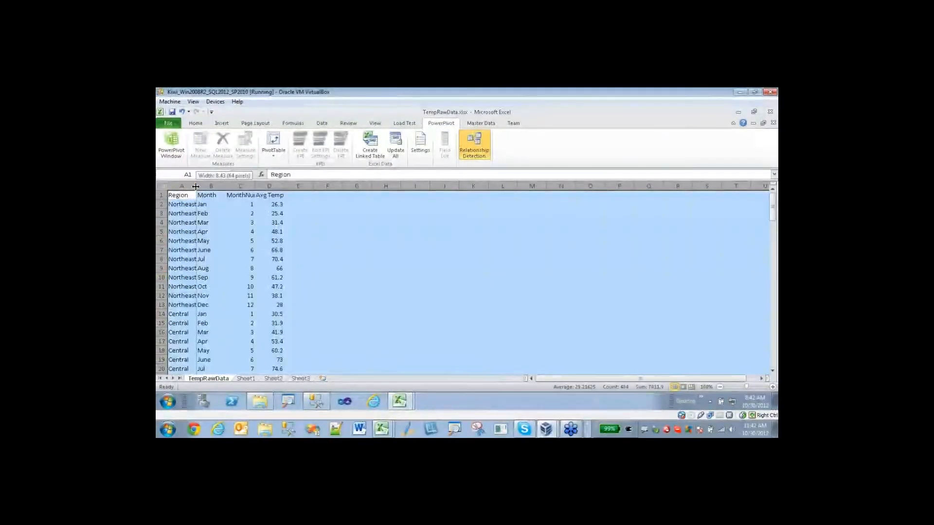
pyautogui.click(246, 205)
# Review the region, month and average temperature columns and copy the whole TempRawData table with its headers.
pyautogui.moveTo(202, 205); pyautogui.dragTo(202, 289)
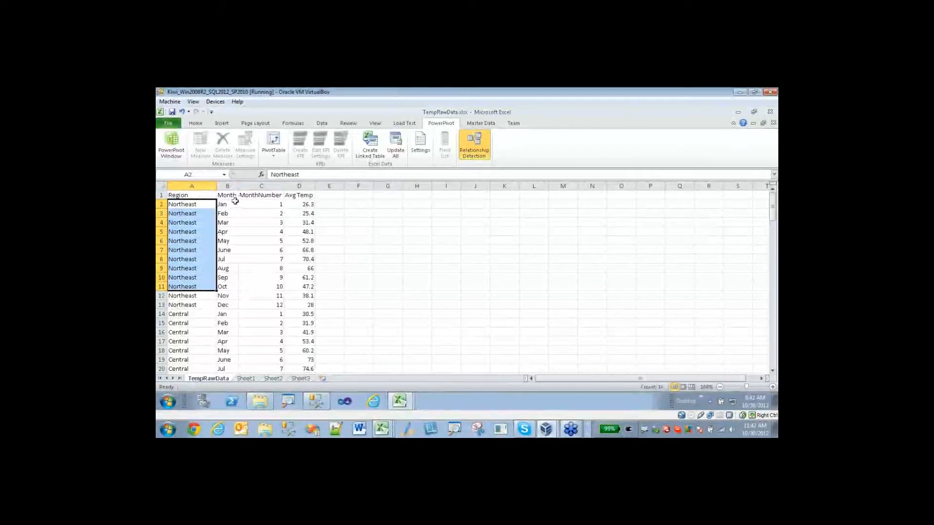
pyautogui.moveTo(233, 205); pyautogui.dragTo(282, 296)
pyautogui.click(304, 206)
pyautogui.moveTo(304, 209); pyautogui.dragTo(298, 291)
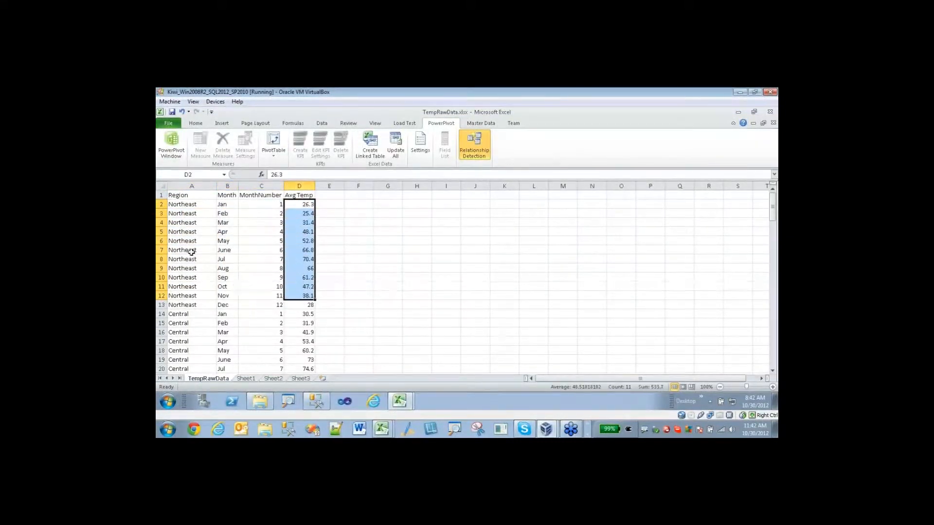
pyautogui.click(204, 221)
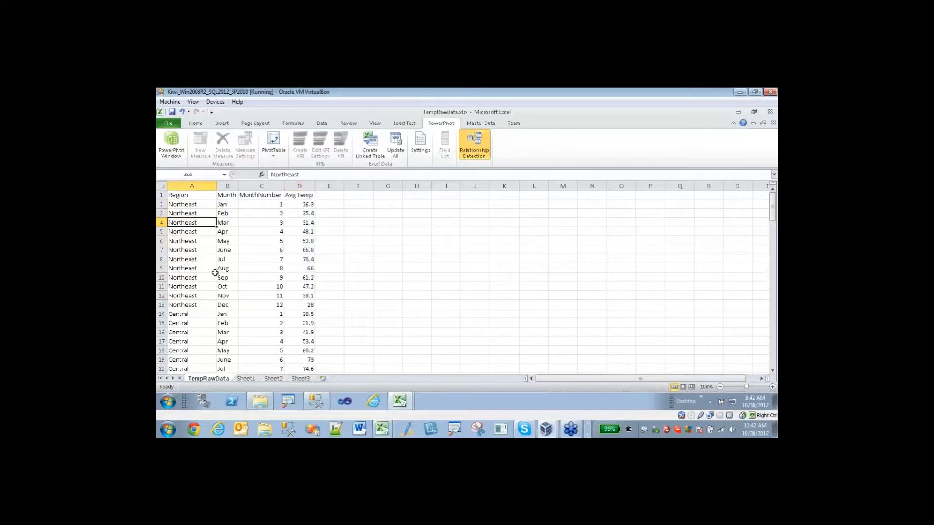
pyautogui.hotkey('ctrl', 'a')
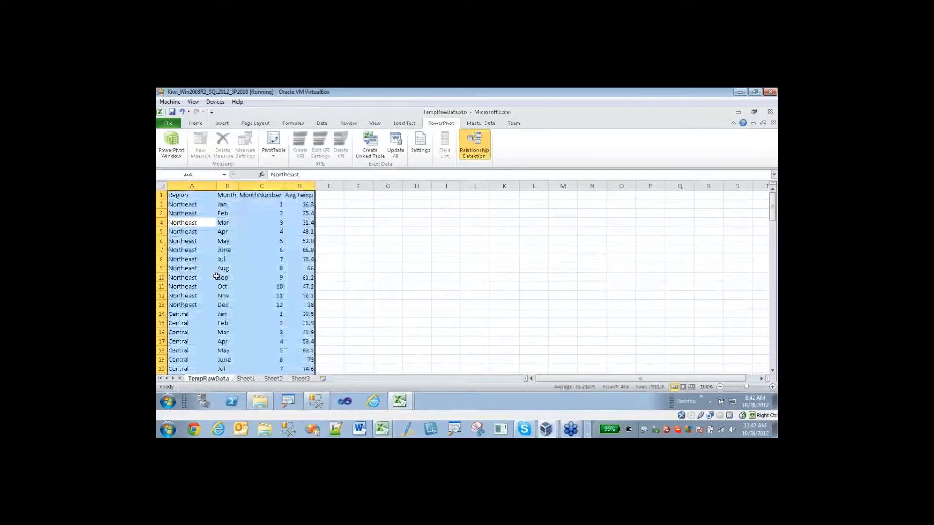
pyautogui.hotkey('ctrl', 'c')
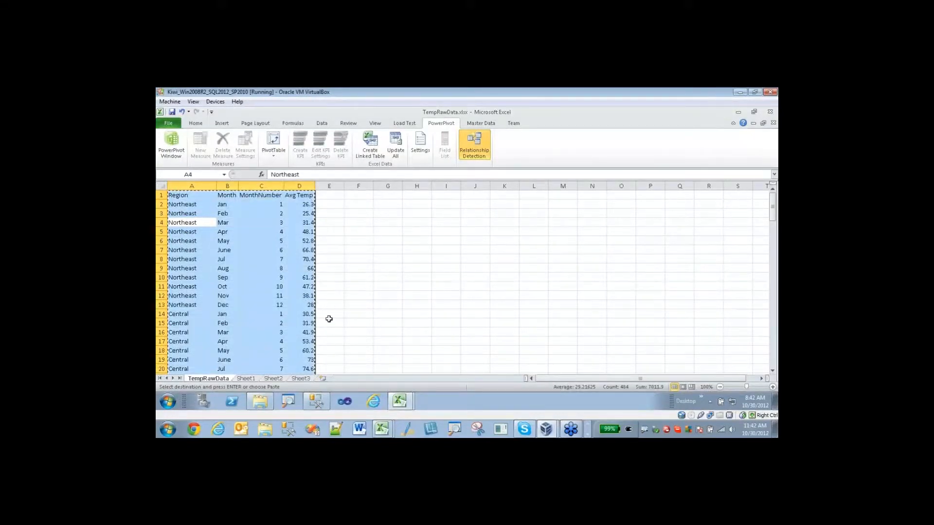
# Switch to the PowerPivot window and paste the copied data as a new table named TempData, using the first row as column headers.
pyautogui.click(400, 401)
pyautogui.click(378, 363)
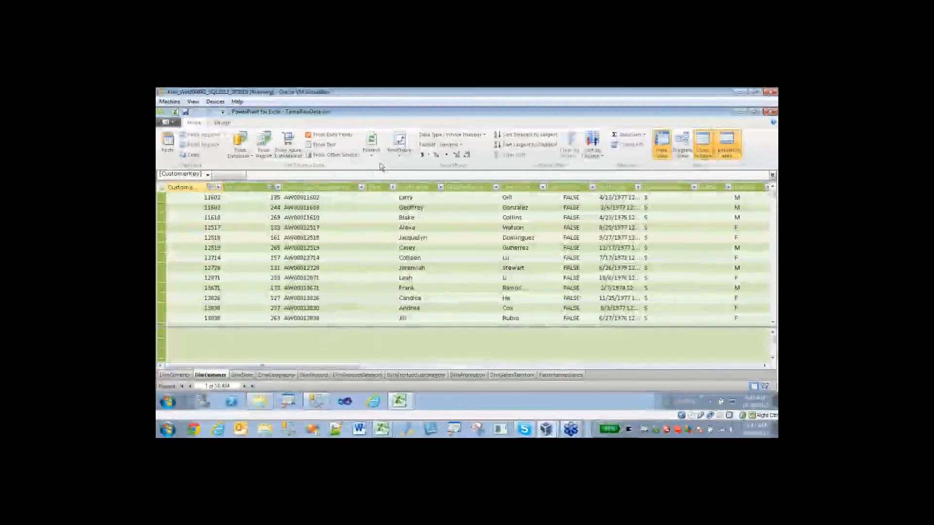
pyautogui.click(168, 143)
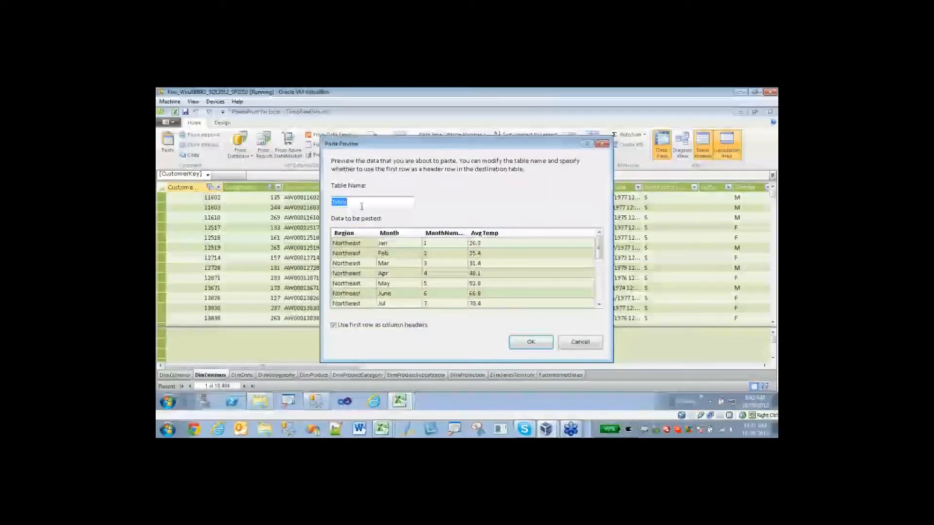
pyautogui.write('TempData')
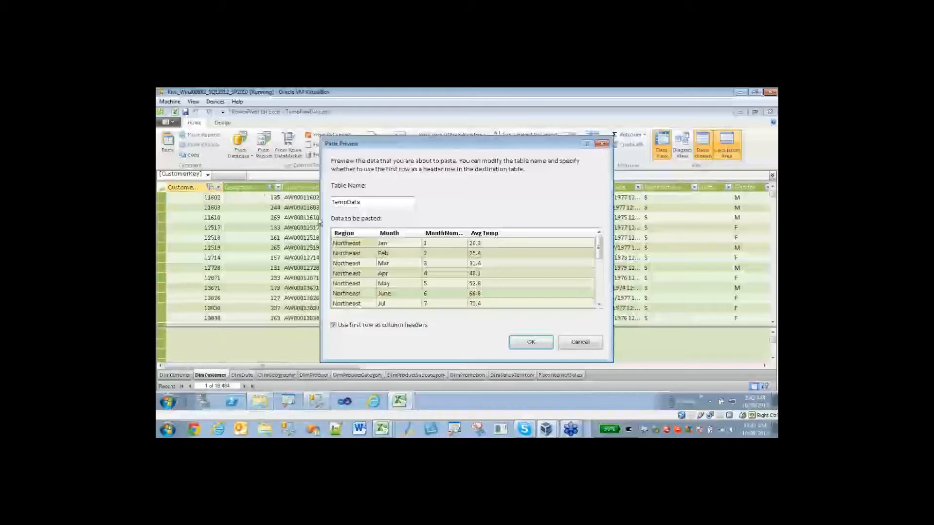
pyautogui.click(542, 342)
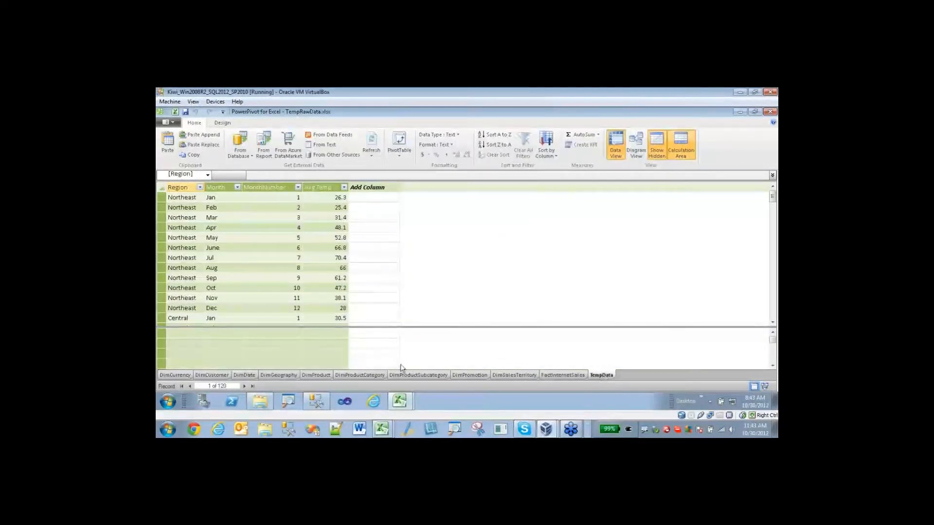
# Compare the region, month number and average temperature columns of TempData with the SalesTerritoryRegion column of DimSalesTerritory.
pyautogui.click(181, 201)
pyautogui.click(262, 218)
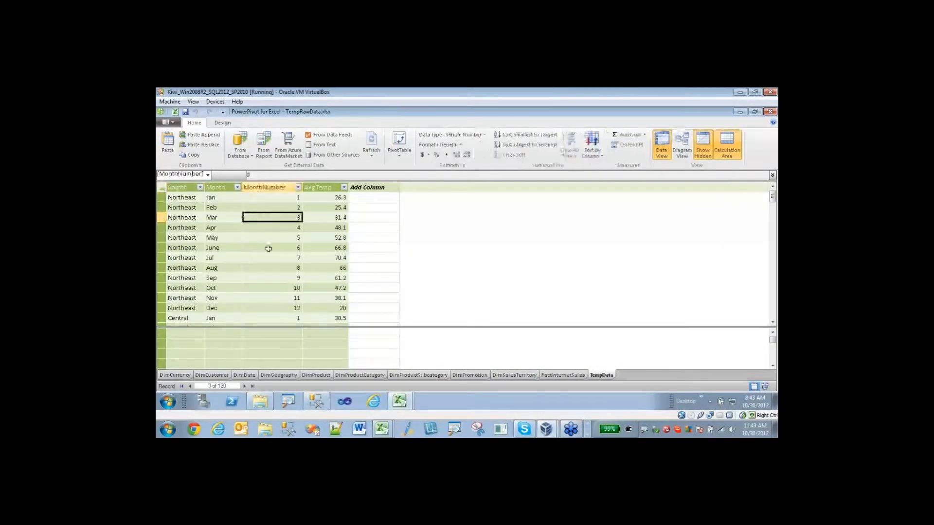
pyautogui.click(325, 210)
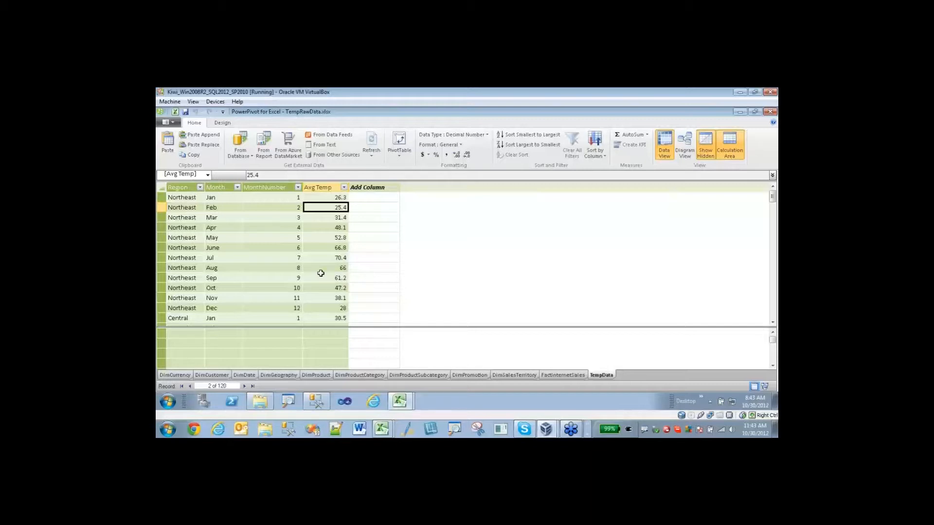
pyautogui.moveTo(181, 197); pyautogui.dragTo(259, 229)
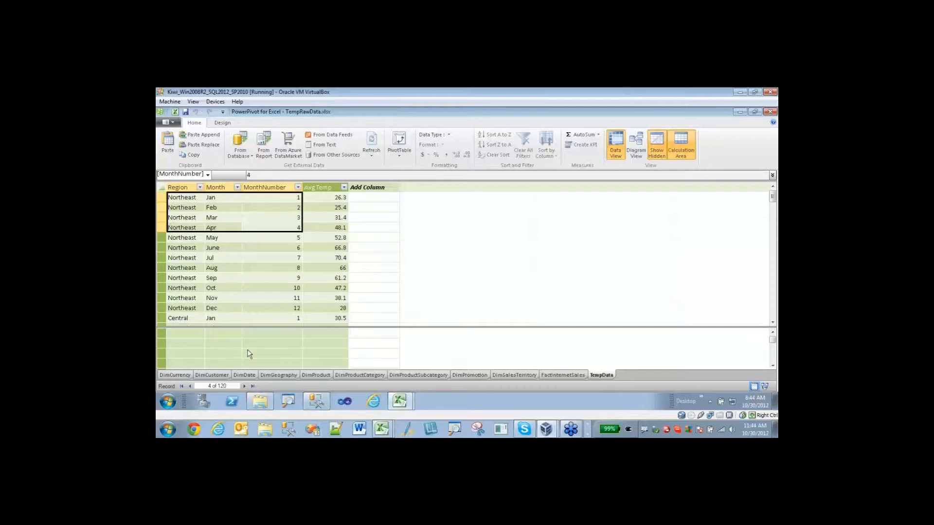
pyautogui.click(524, 375)
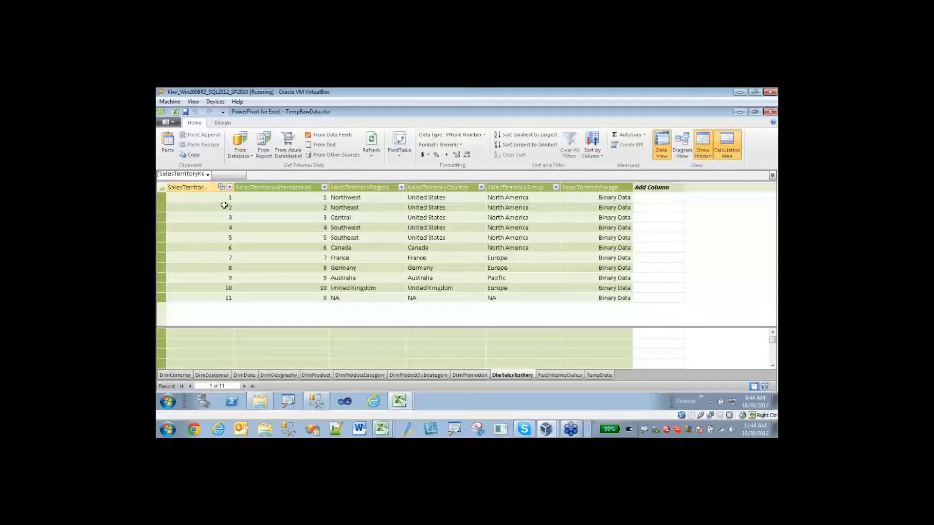
pyautogui.moveTo(346, 199); pyautogui.dragTo(355, 295)
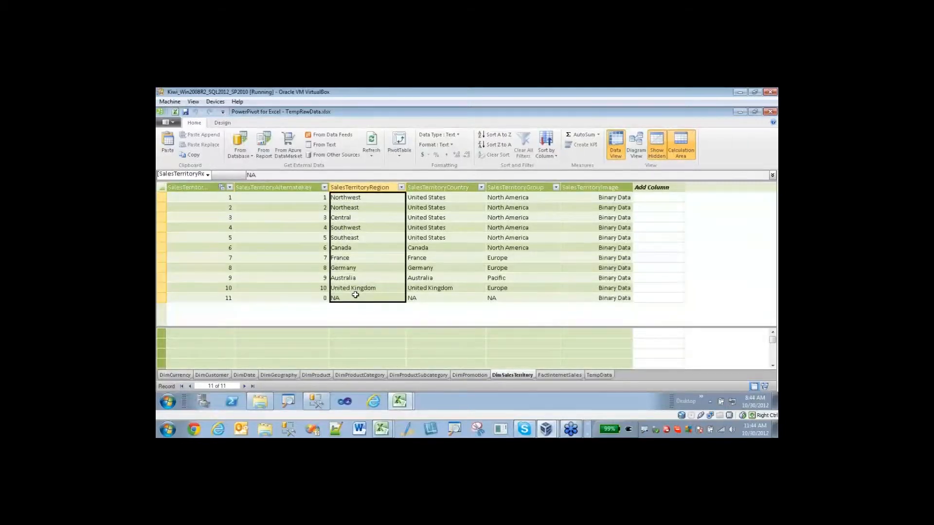
pyautogui.click(351, 199)
pyautogui.click(353, 207)
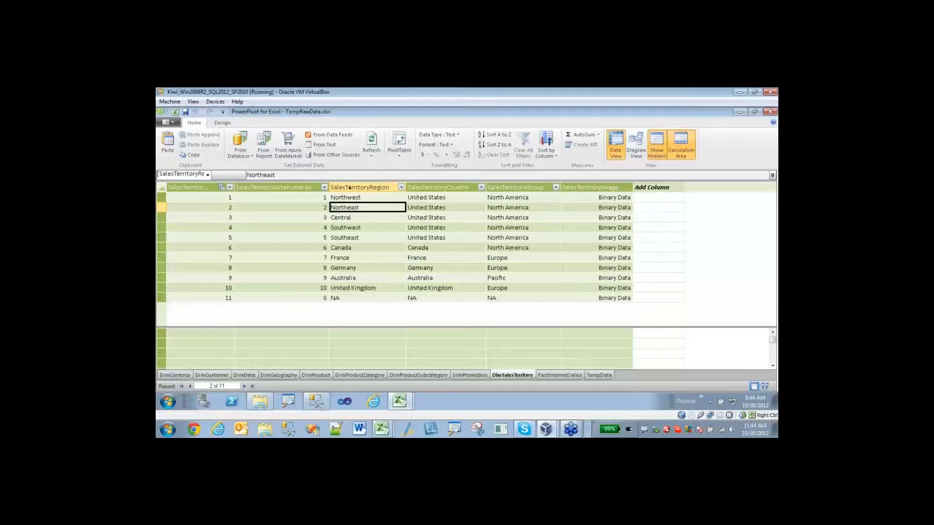
pyautogui.moveTo(353, 198); pyautogui.dragTo(354, 268)
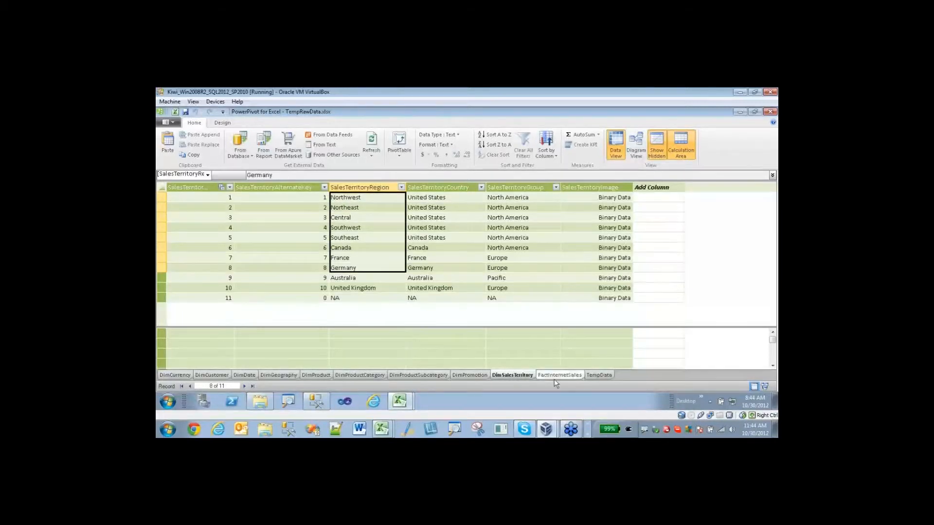
# Add a calculated column to the TempData table with the formula =[Region]&[MonthNumber].
pyautogui.click(599, 375)
pyautogui.click(377, 197)
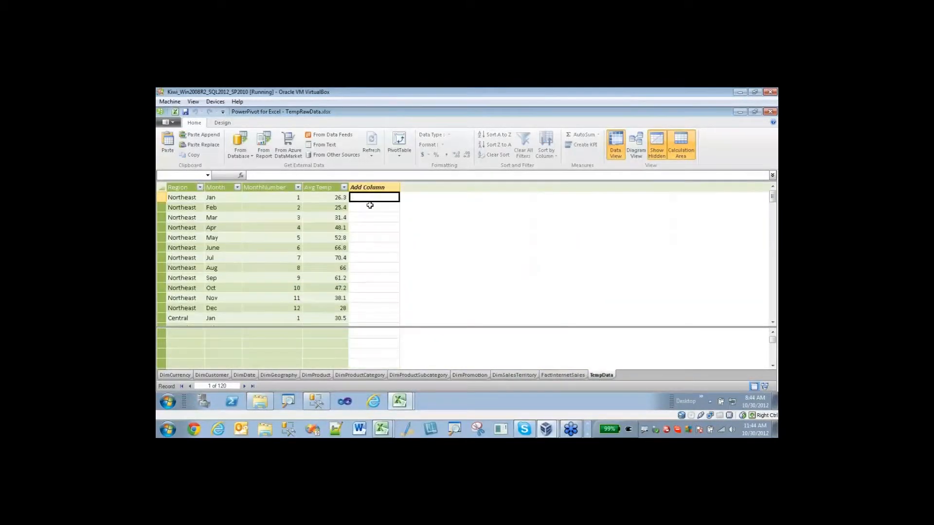
pyautogui.write('=')
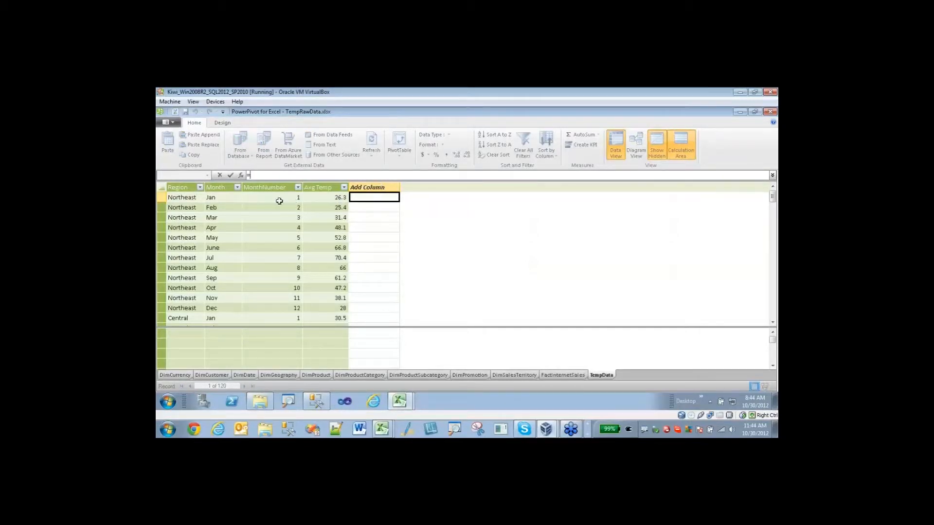
pyautogui.click(195, 197)
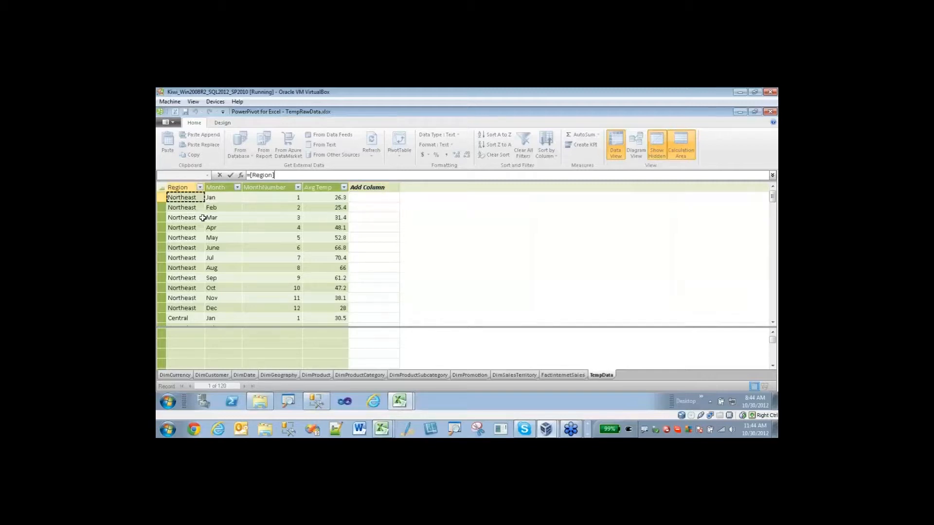
pyautogui.write('&')
pyautogui.click(229, 197)
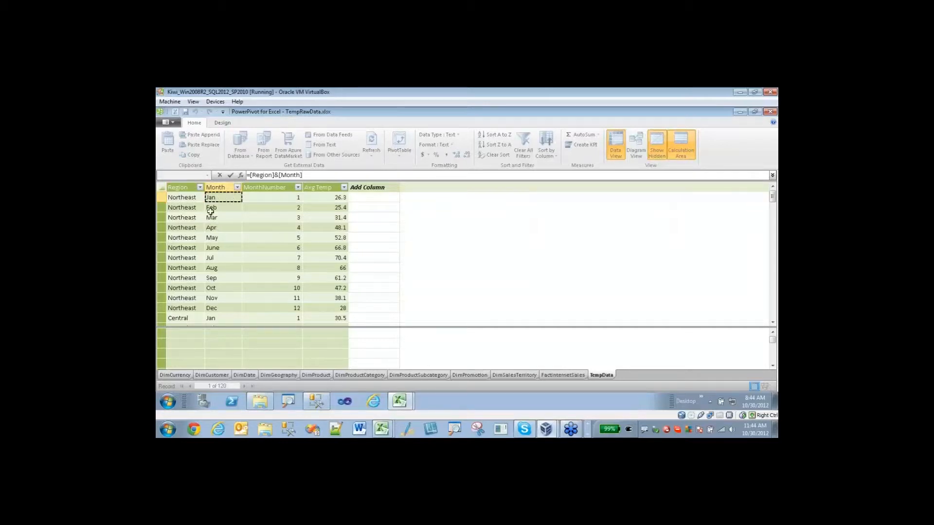
pyautogui.press('BackSpace')
pyautogui.press('BackSpace')
pyautogui.press('BackSpace')
pyautogui.press('BackSpace')
pyautogui.press('BackSpace')
pyautogui.press('BackSpace')
pyautogui.press('BackSpace')
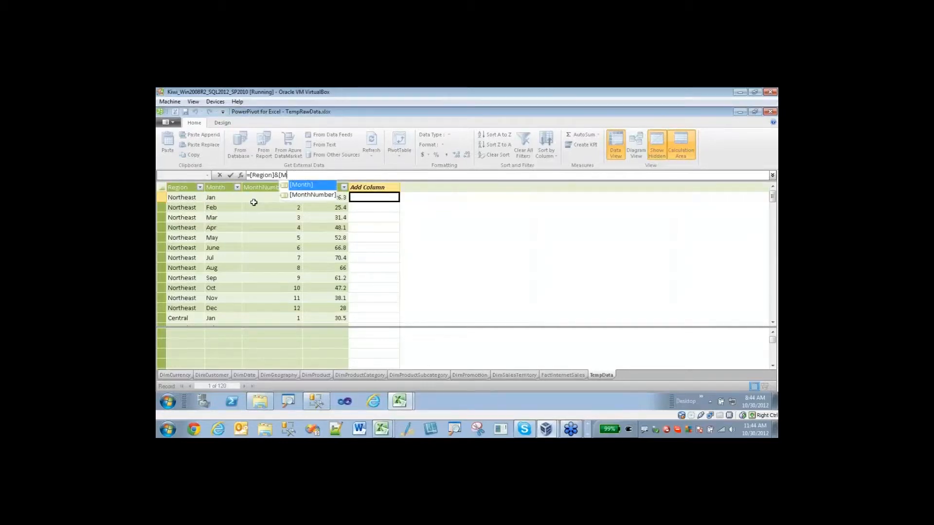
pyautogui.click(286, 199)
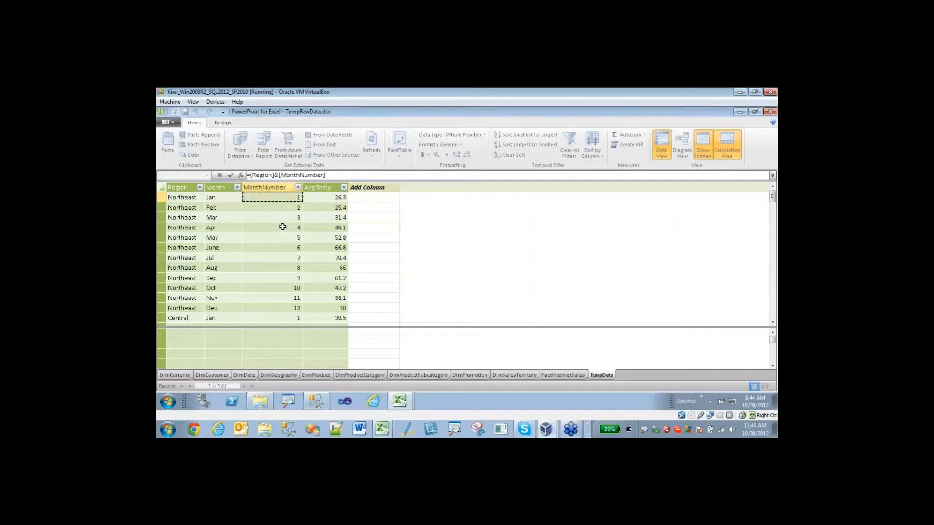
pyautogui.press('Return')
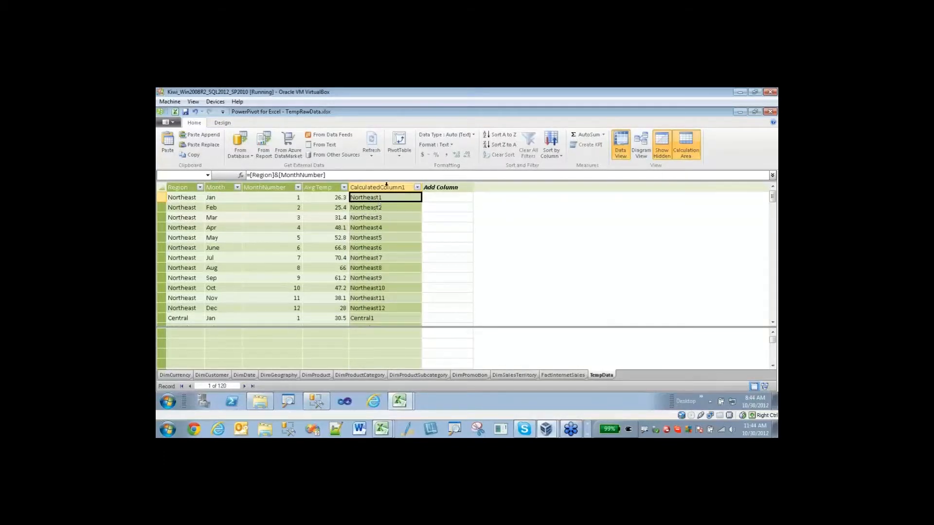
# Rename the new calculated column in TempData as TempKey.
pyautogui.rightClick(387, 188)
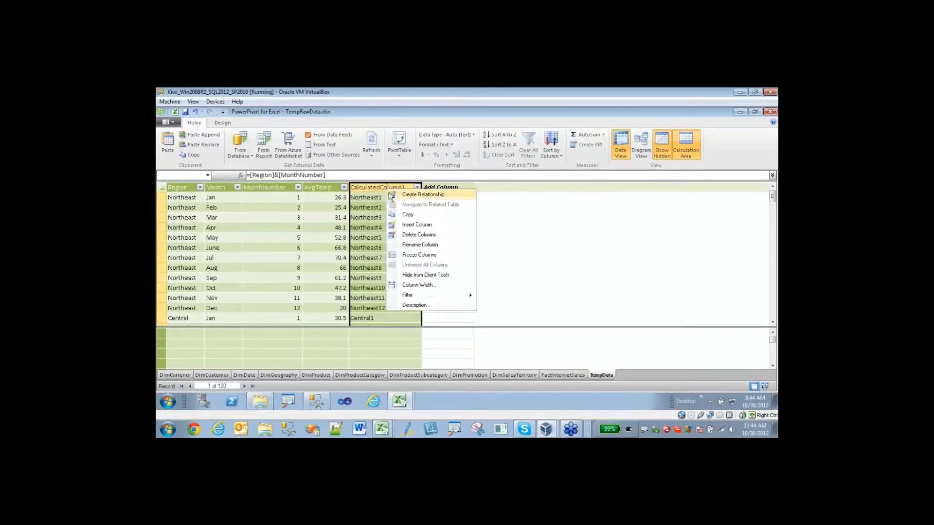
pyautogui.click(419, 245)
pyautogui.write('TempKey')
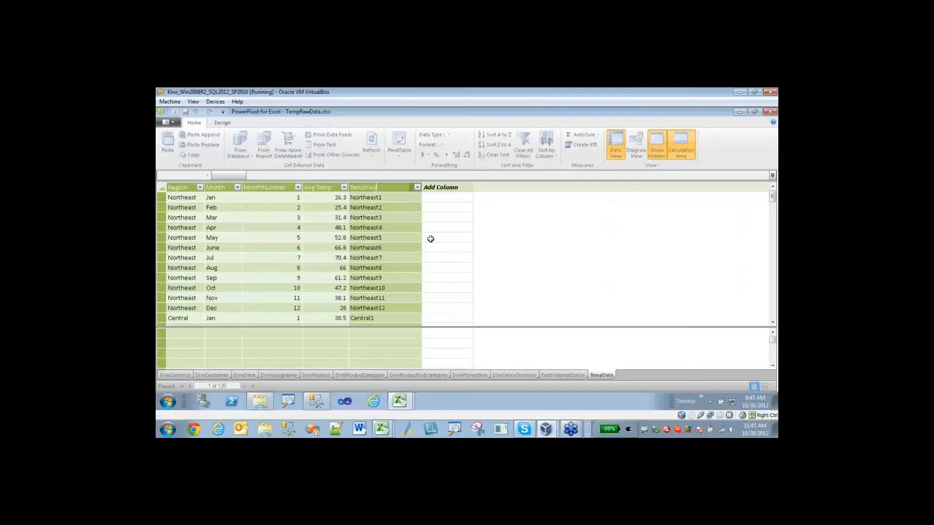
pyautogui.press('Return')
pyautogui.click(412, 258)
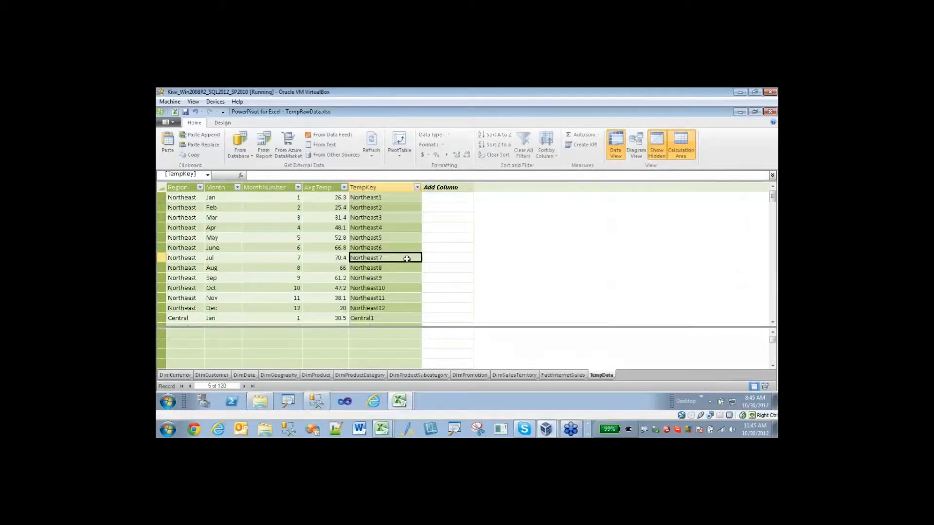
# Start a new calculated column after Profit in FactInternetSales with the formula =RELATED(DimSalesTerritory[SalesTerritoryRegion]), including the closing parenthesis.
pyautogui.click(575, 379)
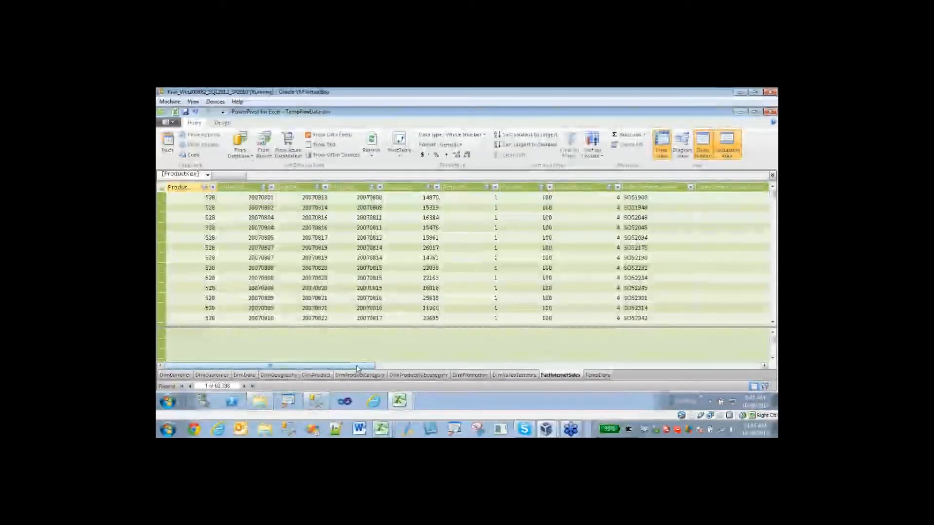
pyautogui.moveTo(357, 368); pyautogui.dragTo(754, 390)
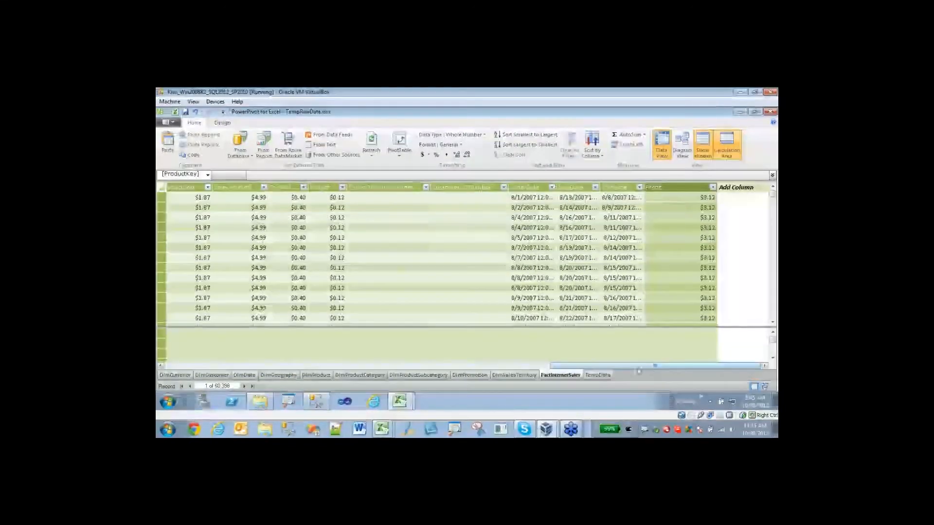
pyautogui.click(733, 198)
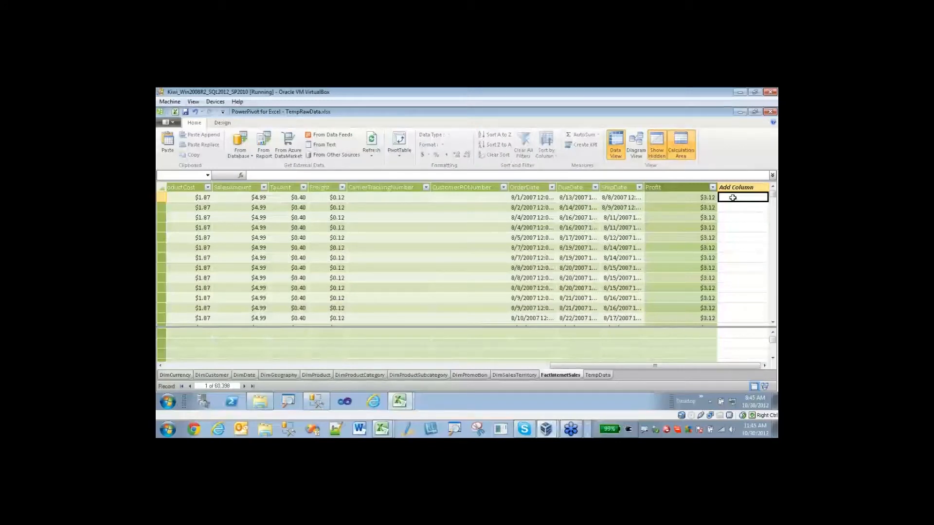
pyautogui.write('=')
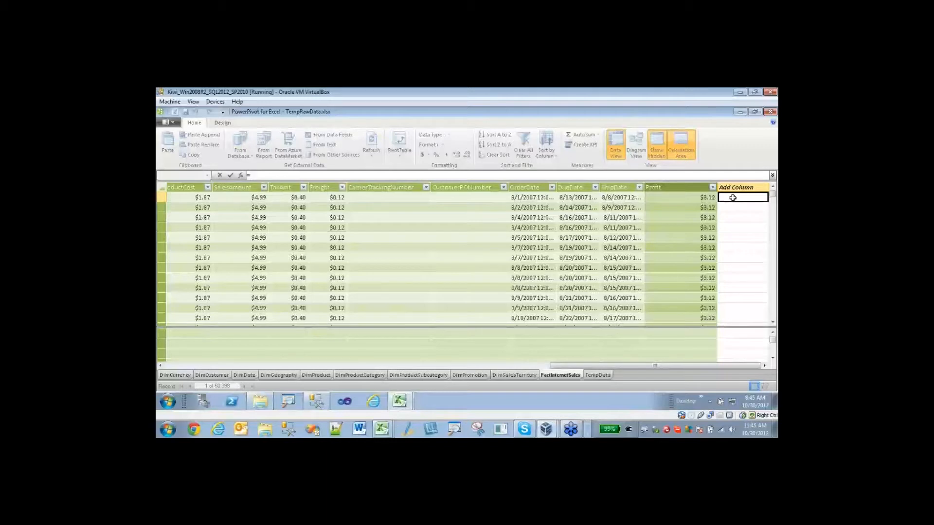
pyautogui.write('RELATED(')
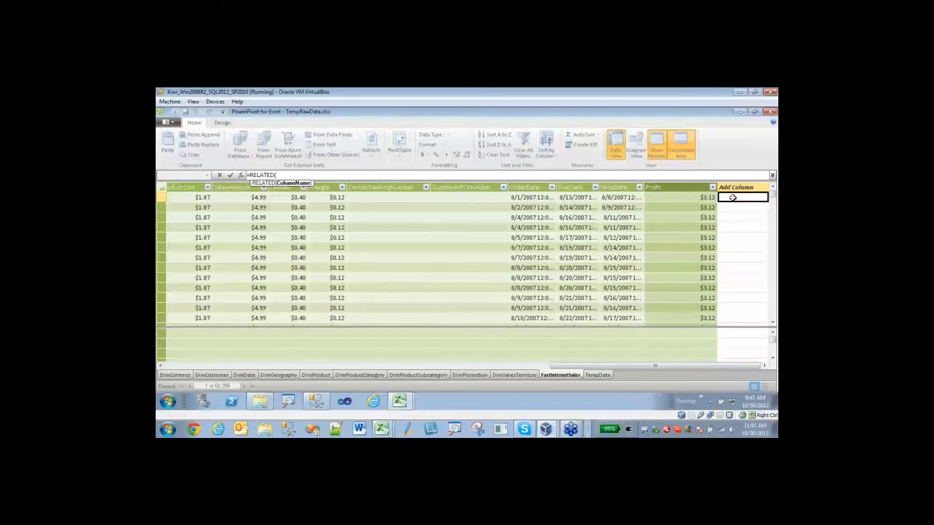
pyautogui.write('dimsales')
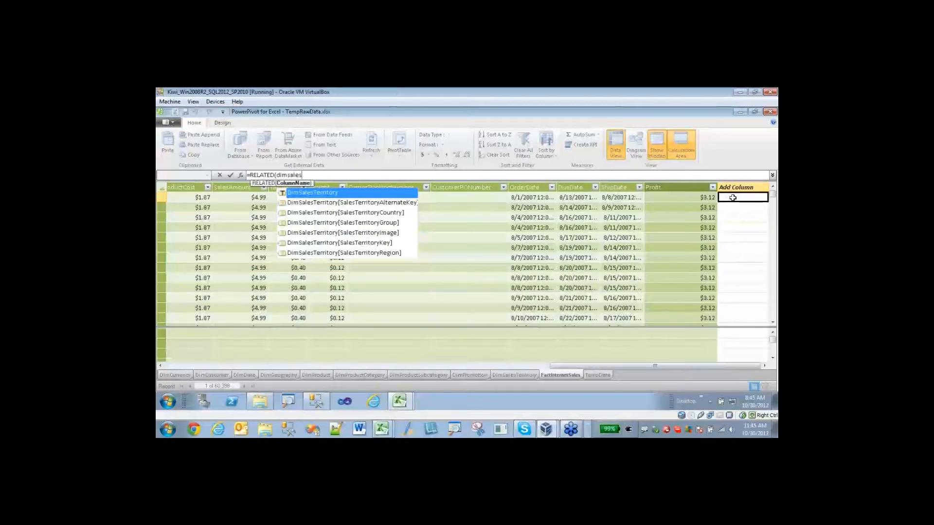
pyautogui.press('Down')
pyautogui.press('Down')
pyautogui.press('Down')
pyautogui.press('Down')
pyautogui.press('Down')
pyautogui.press('Down')
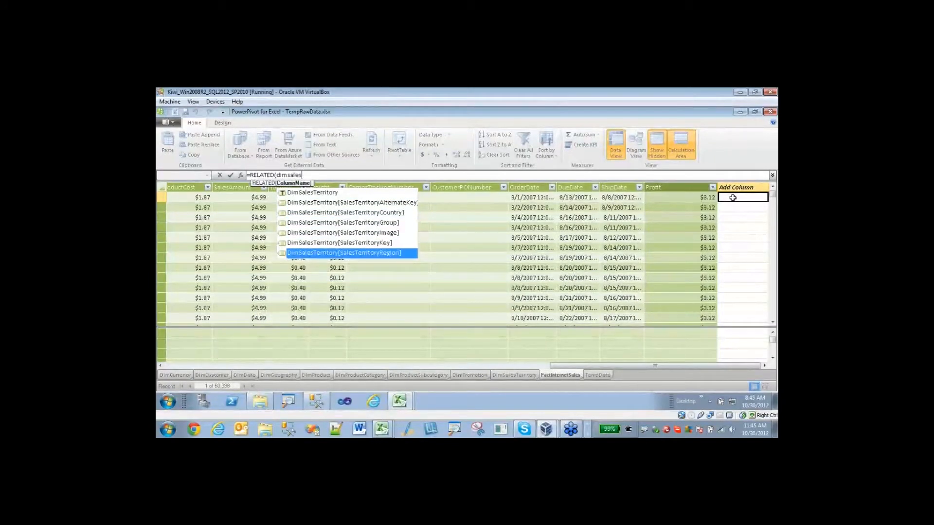
pyautogui.write('s')
pyautogui.press('Tab')
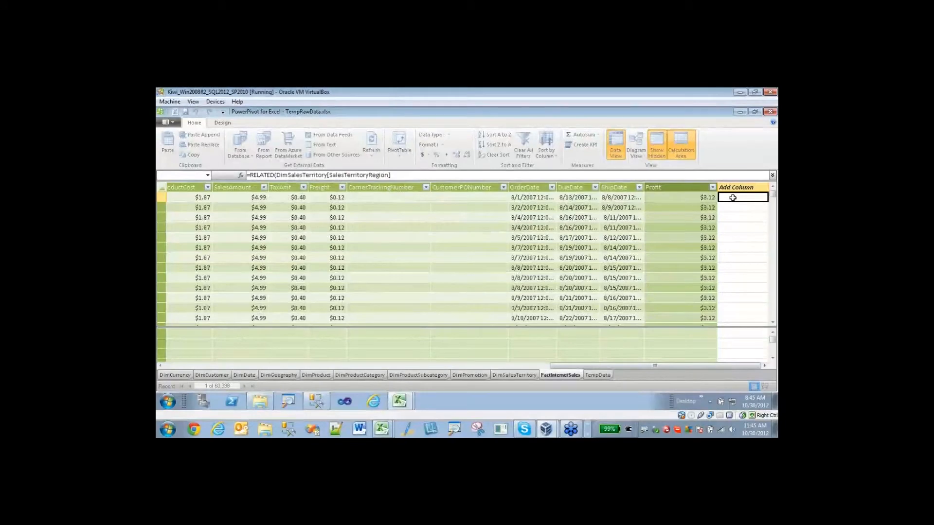
pyautogui.press('Return')
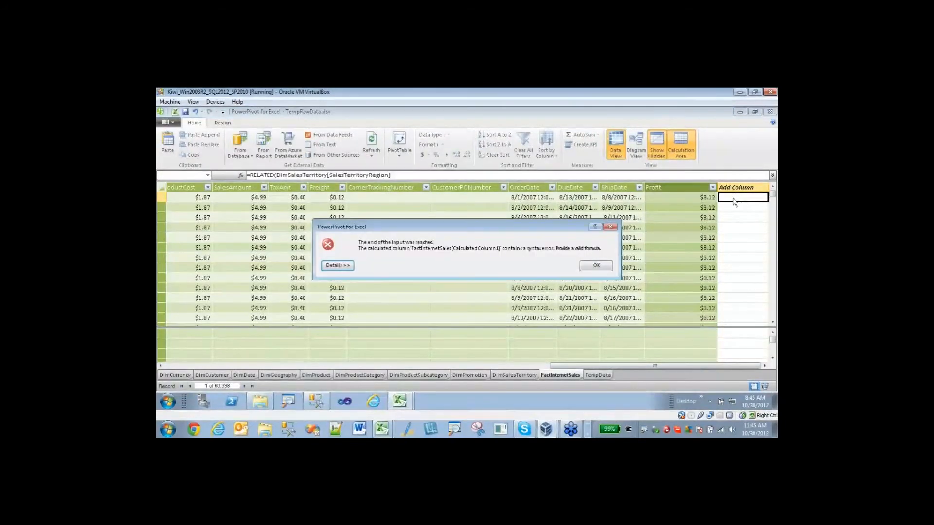
pyautogui.click(591, 266)
pyautogui.click(422, 176)
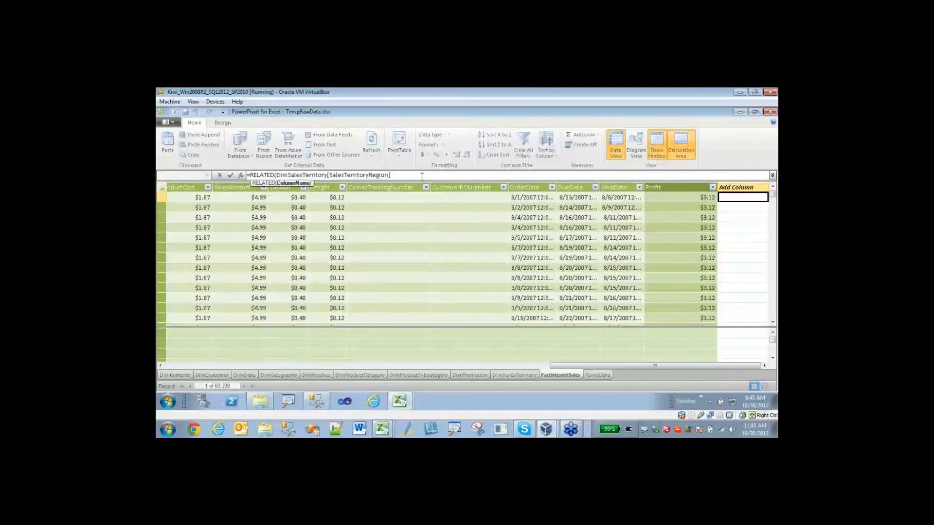
pyautogui.write(')')
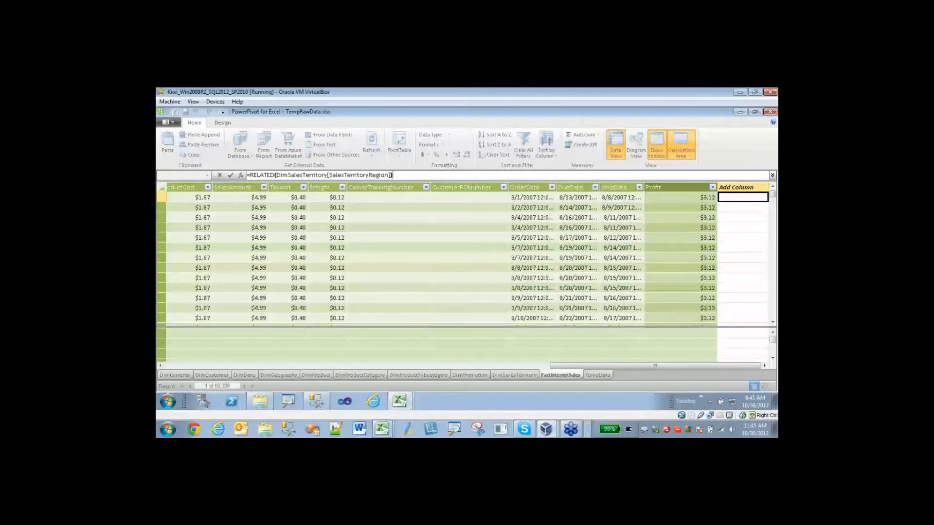
# Append &RELATED(DimDate[MonthNumberOfYear] to the region formula of the new FactInternetSales column.
pyautogui.write('&')
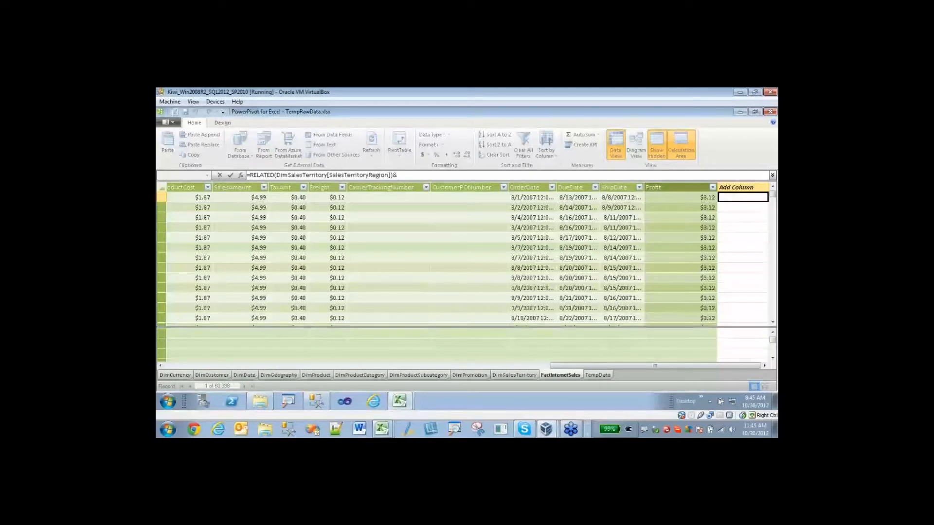
pyautogui.write('rel')
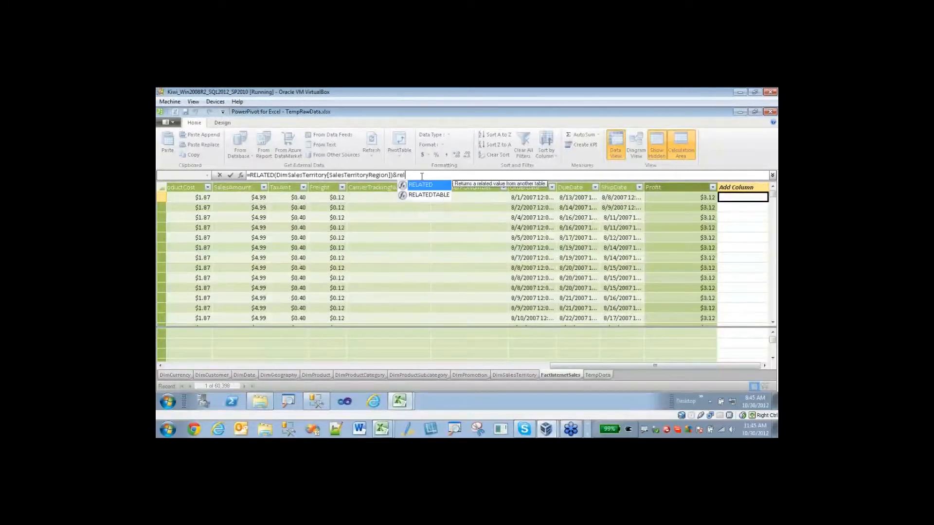
pyautogui.press('Tab')
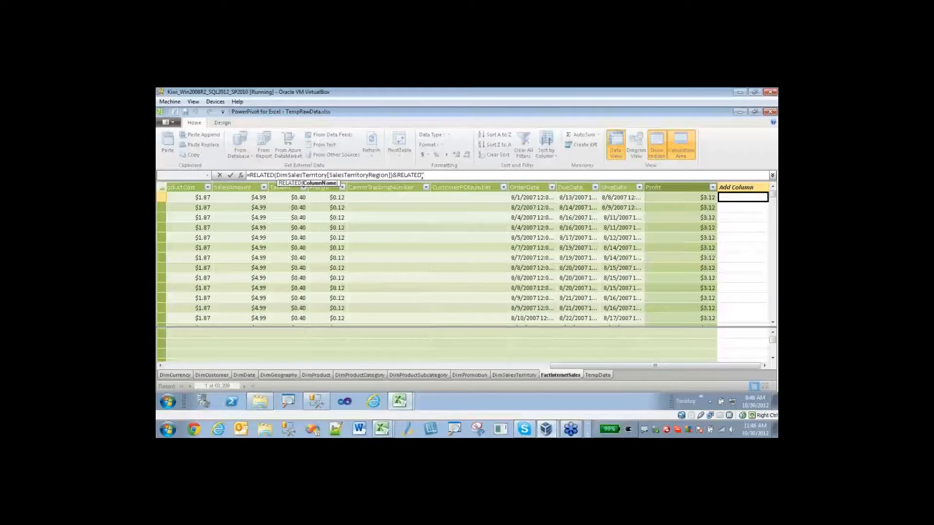
pyautogui.write('(')
pyautogui.press('BackSpace')
pyautogui.write('dimdate')
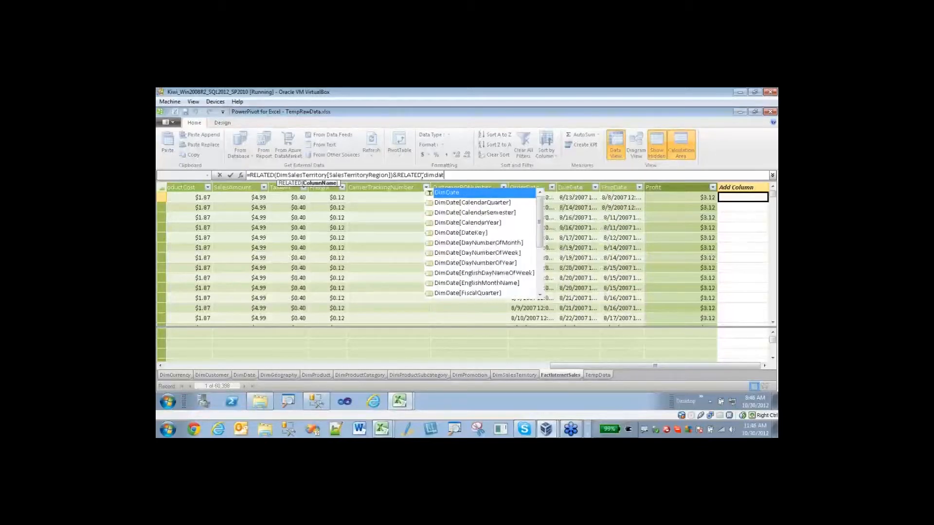
pyautogui.press('Down')
pyautogui.press('Down')
pyautogui.press('Down')
pyautogui.press('Down')
pyautogui.press('Down')
pyautogui.press('Down')
pyautogui.press('Down')
pyautogui.press('Down')
pyautogui.press('Down')
pyautogui.press('Down')
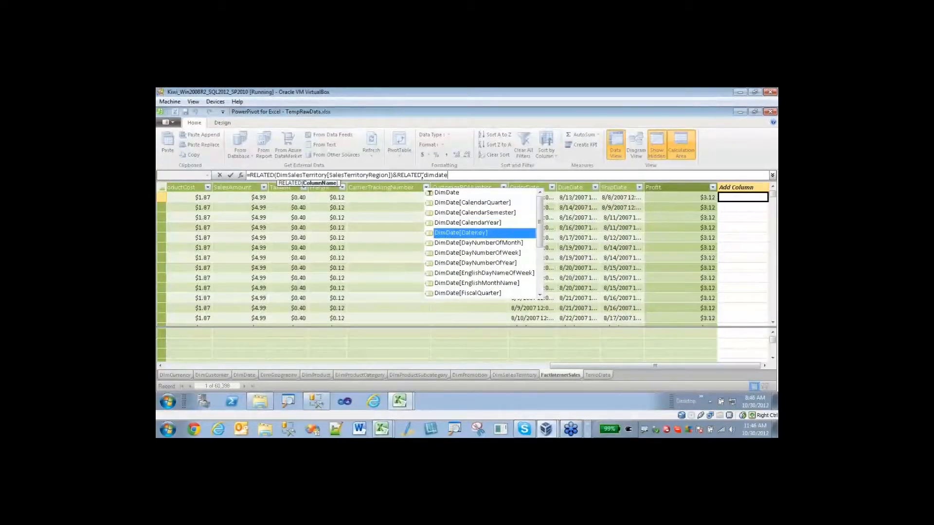
pyautogui.press('Down')
pyautogui.press('Down')
pyautogui.press('Down')
pyautogui.press('Down')
pyautogui.press('Down')
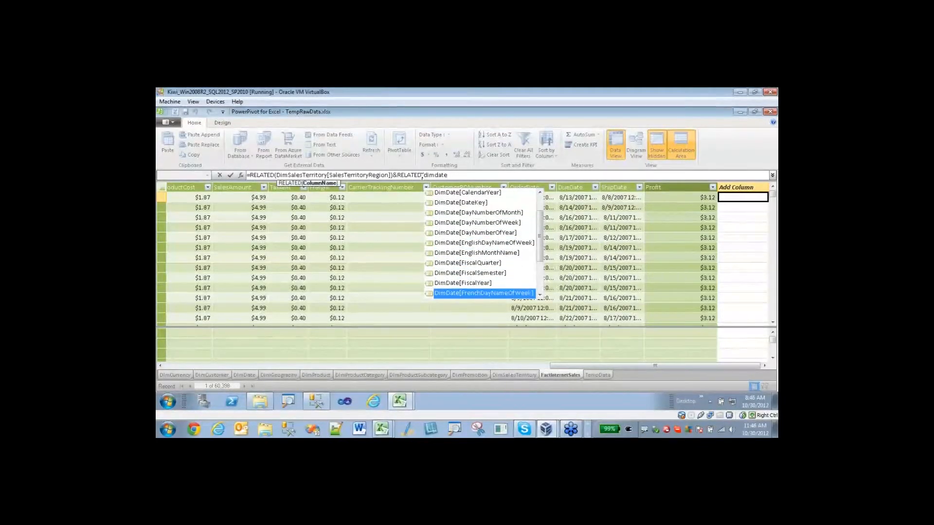
pyautogui.press('Down')
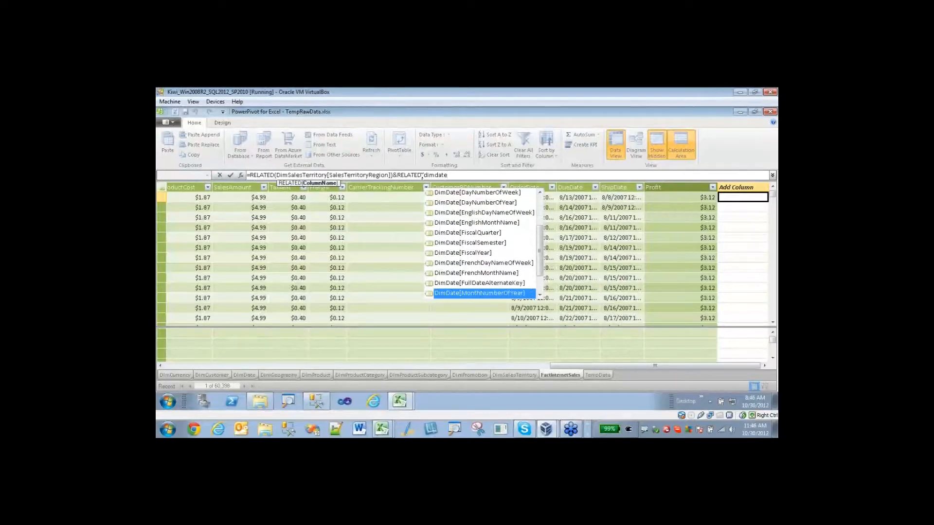
pyautogui.press('Down')
pyautogui.press('Up')
pyautogui.press('Tab')
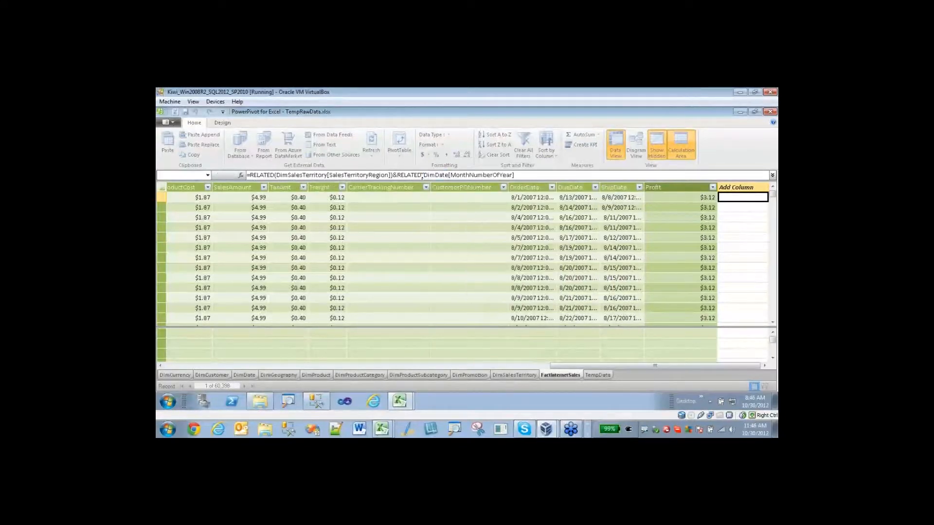
# Complete the FactInternetSales key formula with its missing closing parenthesis and commit it to the calculated column.
pyautogui.press('Return')
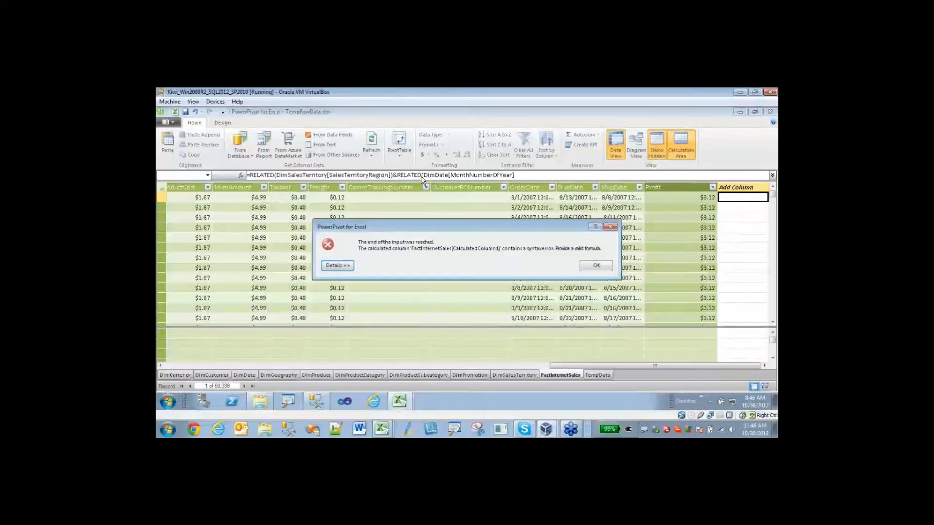
pyautogui.click(590, 267)
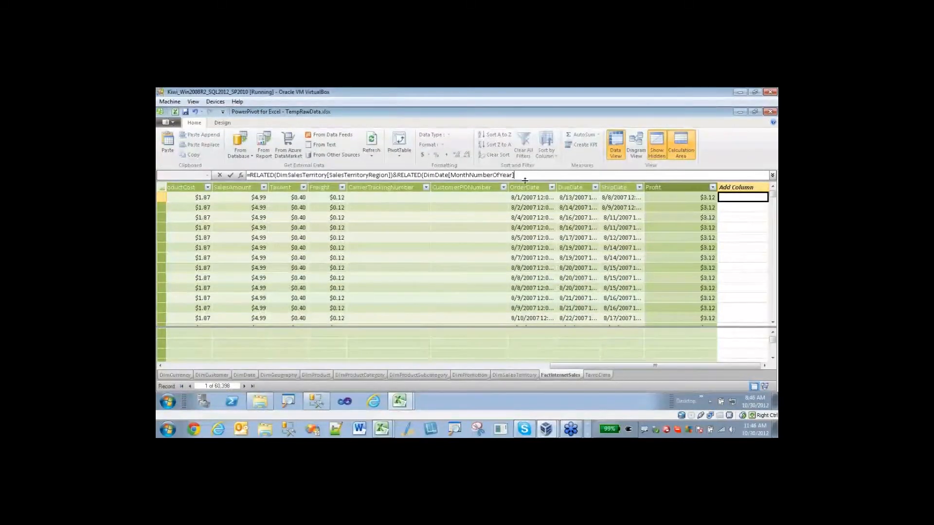
pyautogui.write(')')
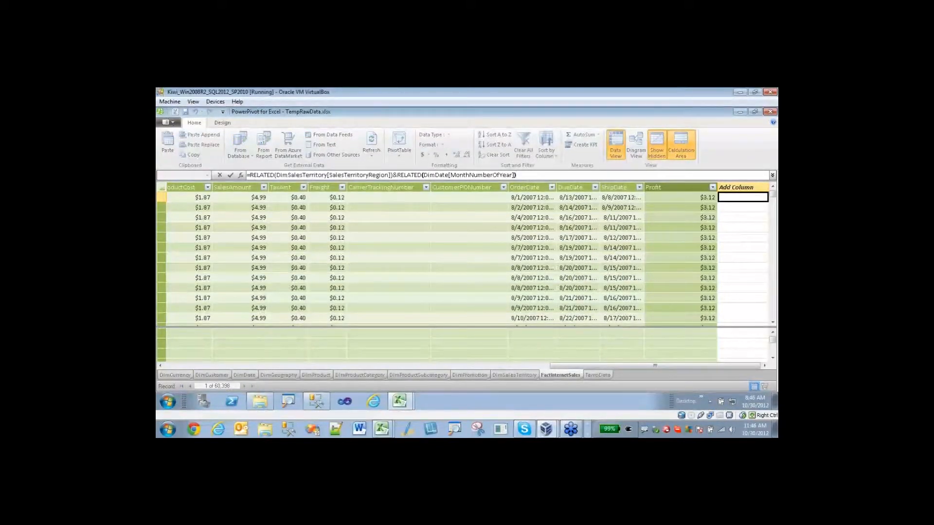
pyautogui.press('Return')
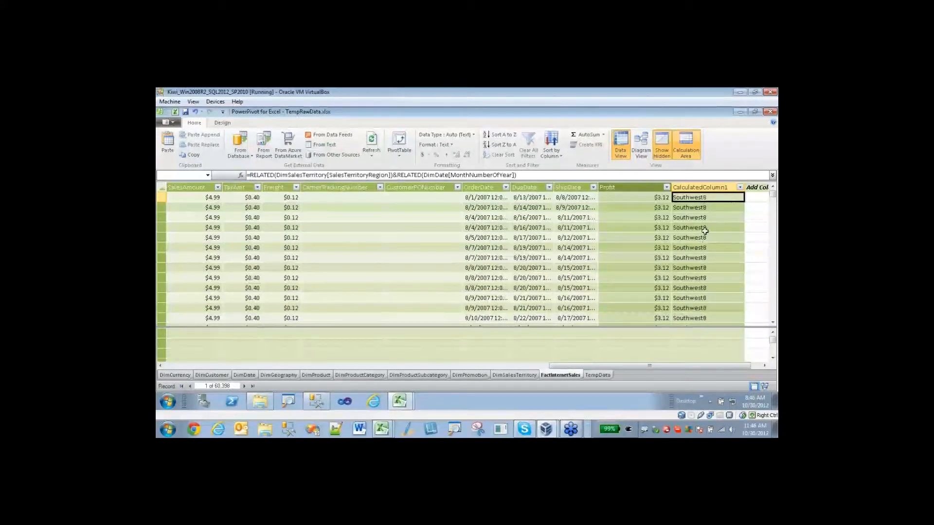
# Rename the new calculated column in FactInternetSales as MyTempKey.
pyautogui.click(709, 187)
pyautogui.rightClick(709, 186)
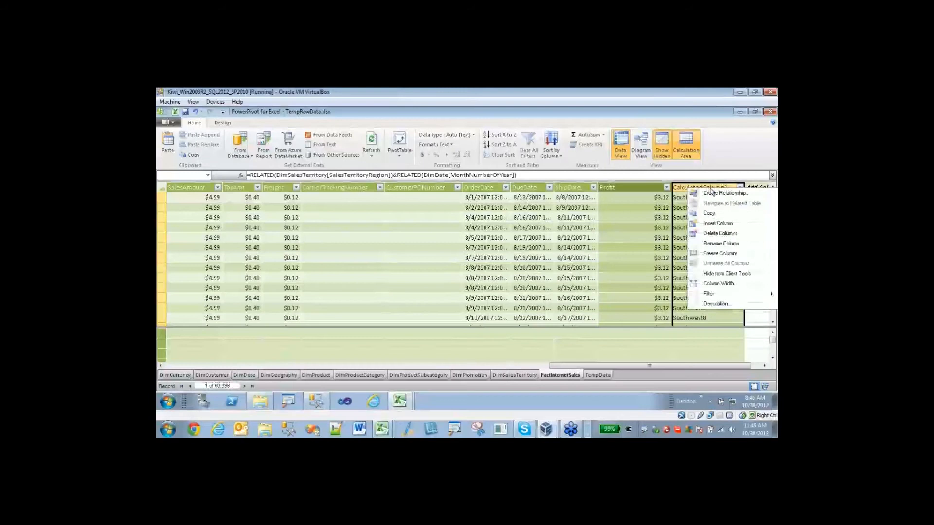
pyautogui.click(722, 243)
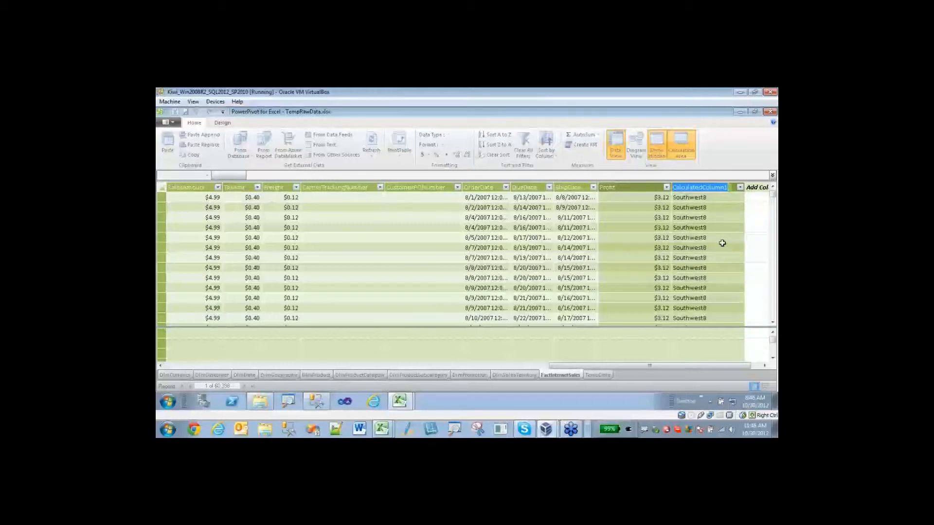
pyautogui.write('MyTempKey')
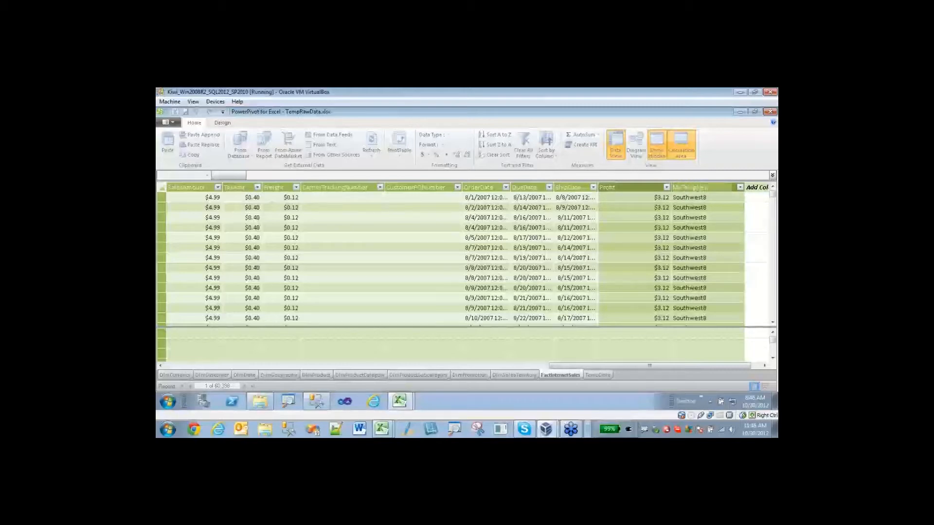
pyautogui.press('Return')
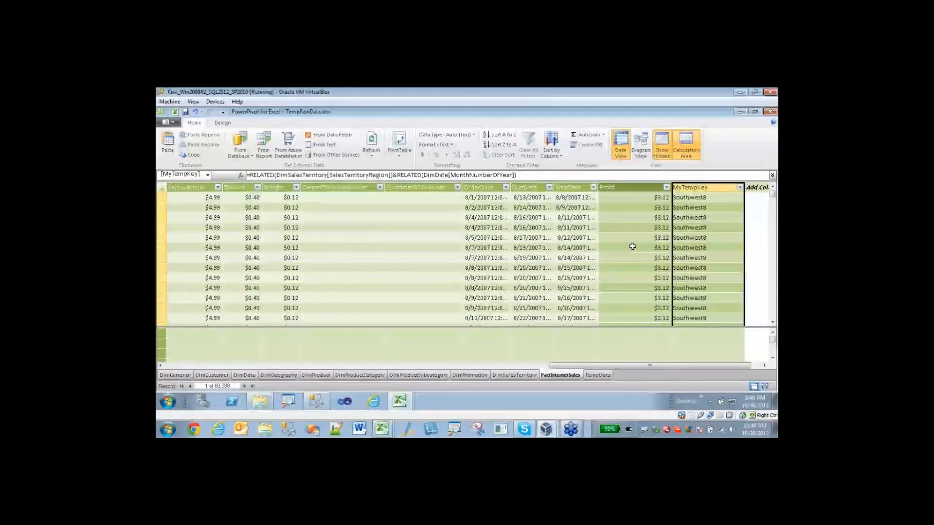
pyautogui.click(603, 376)
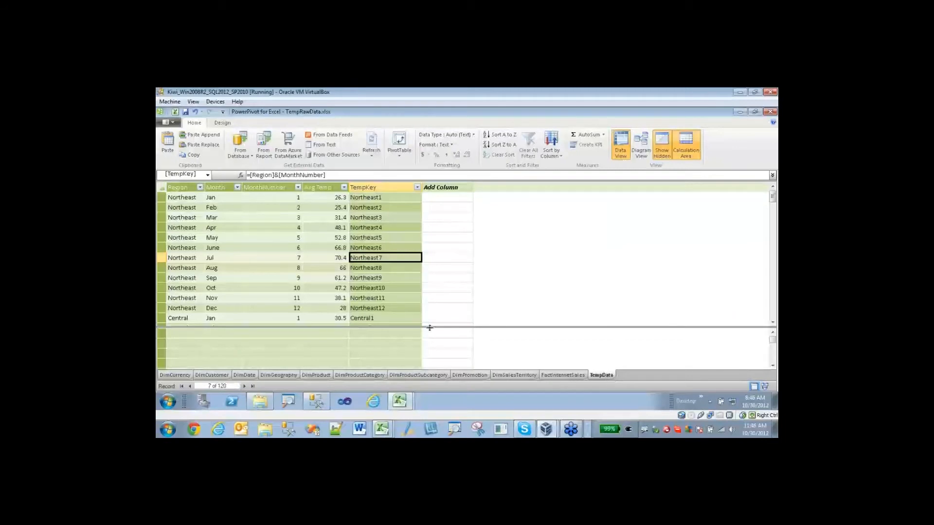
pyautogui.click(566, 375)
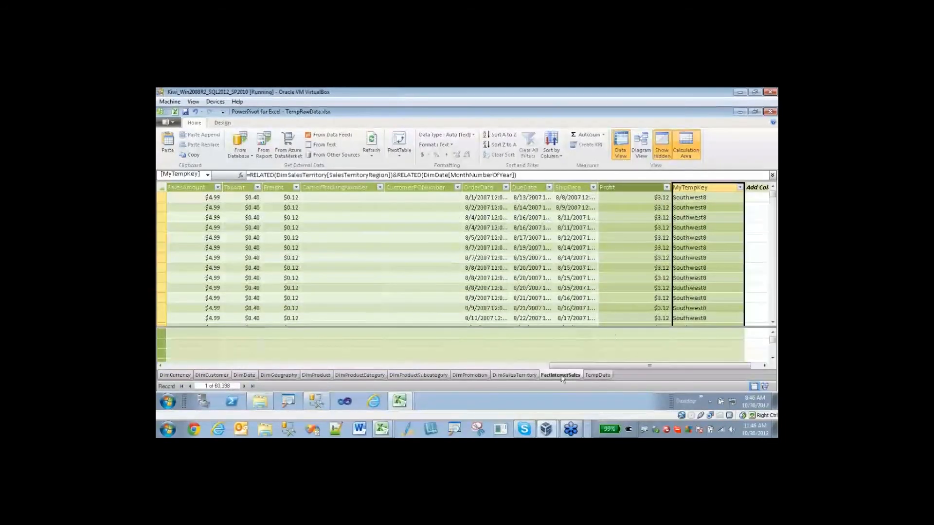
pyautogui.rightClick(698, 188)
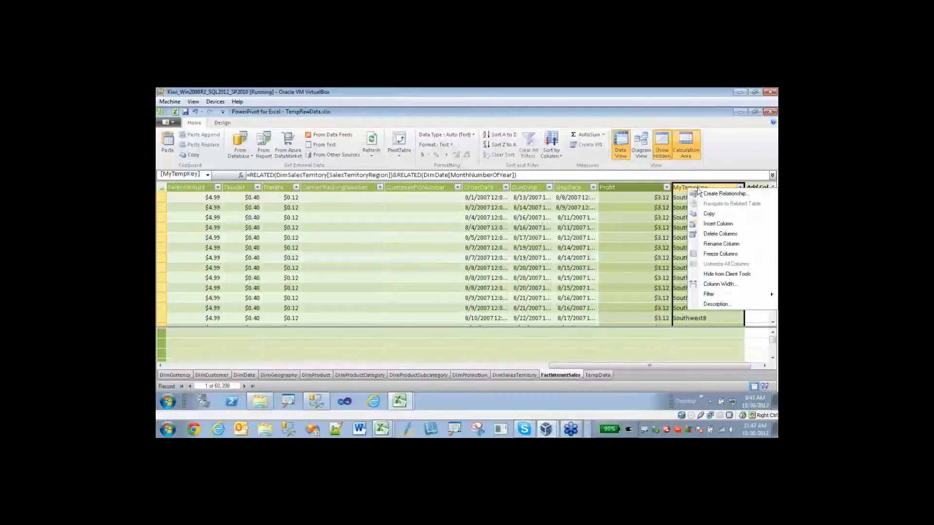
pyautogui.click(724, 195)
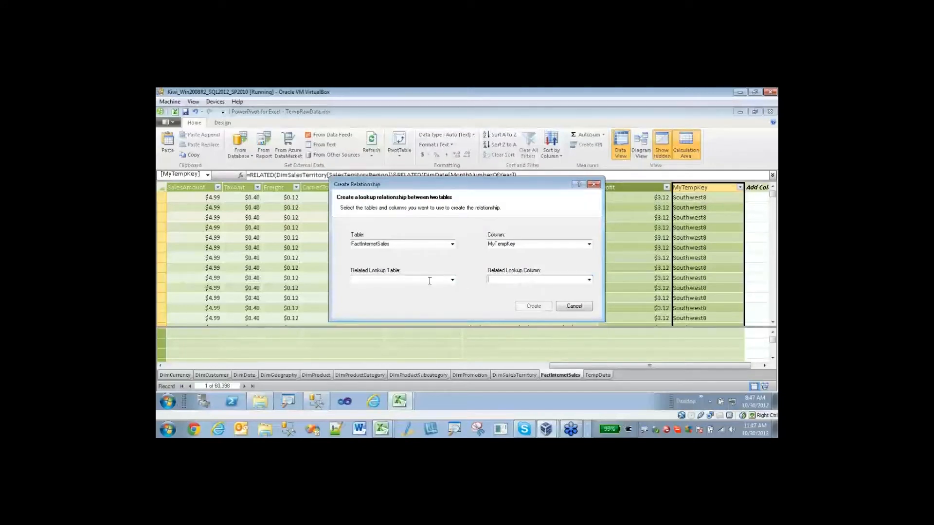
pyautogui.click(453, 280)
pyautogui.click(478, 301)
pyautogui.click(575, 306)
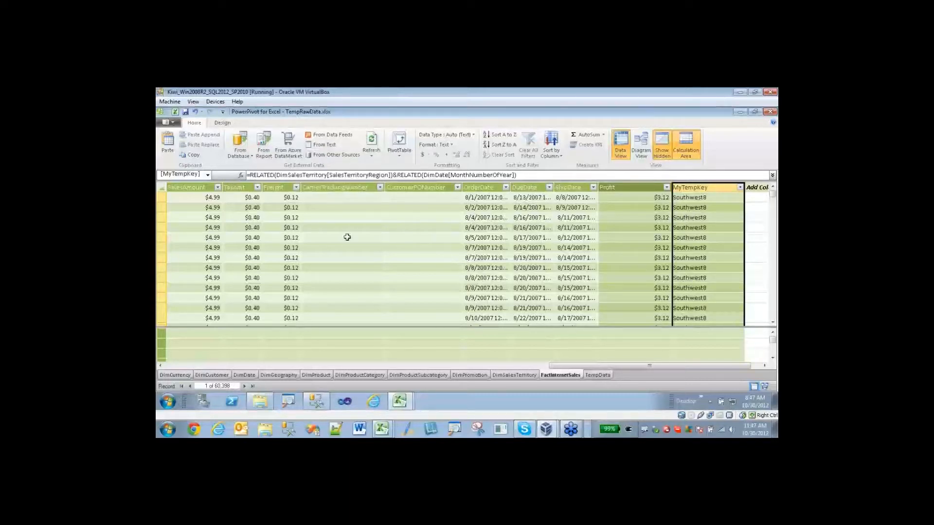
# Return from PowerPivot to the Excel workbook's Sheet1 and refresh the PivotTable with the modified PowerPivot data.
pyautogui.click(770, 112)
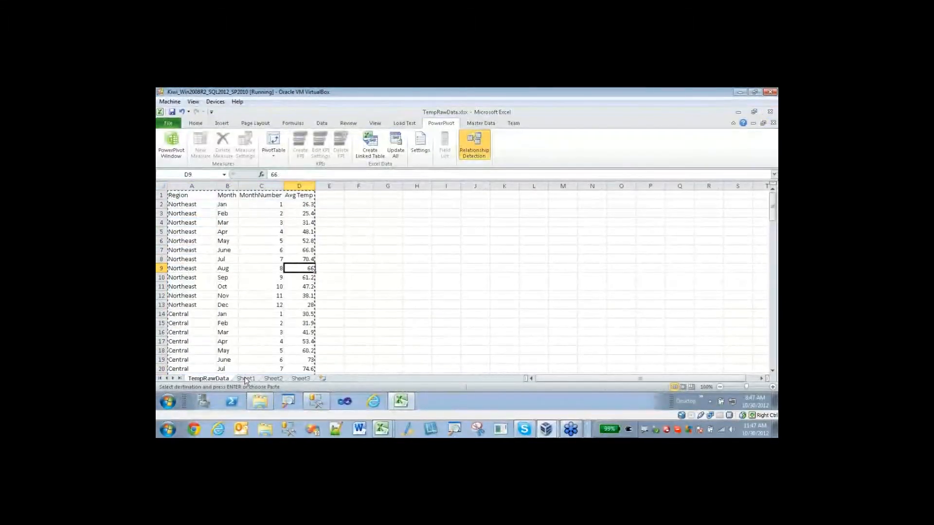
pyautogui.click(246, 378)
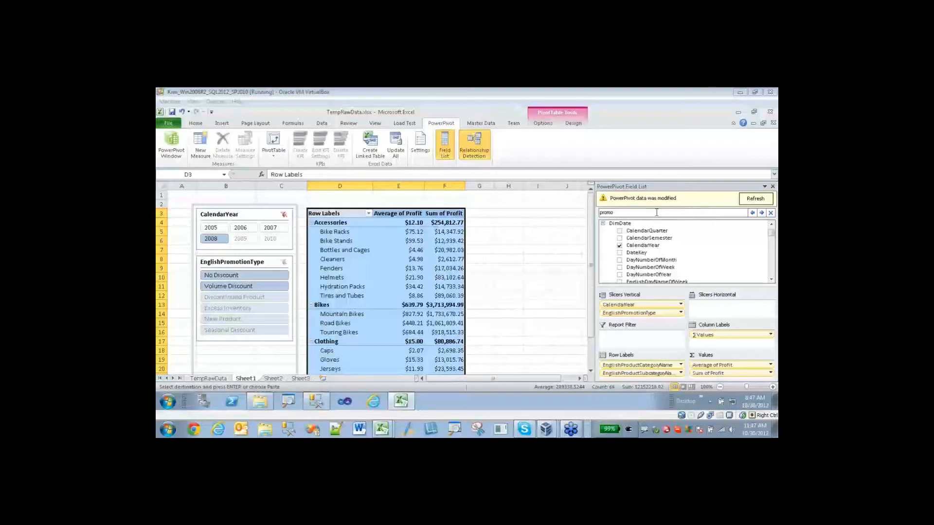
pyautogui.click(754, 200)
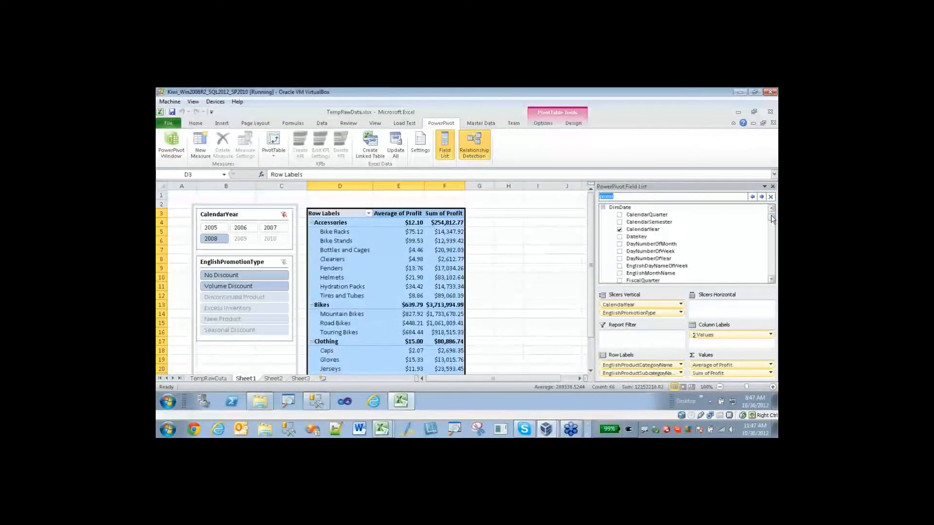
# Add the Avg Temp field of TempData as a vertical slicer, placed between CalendarYear and EnglishPromotionType.
pyautogui.moveTo(771, 219); pyautogui.dragTo(771, 278)
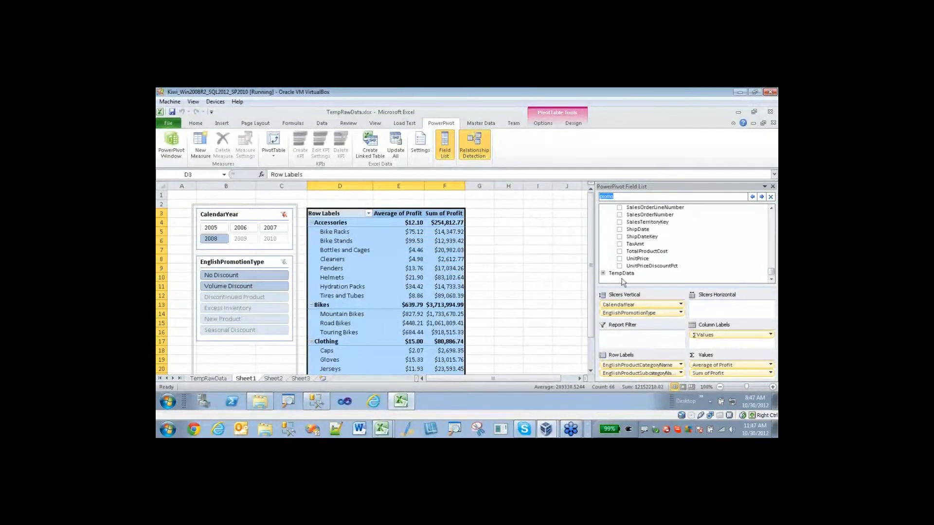
pyautogui.click(603, 274)
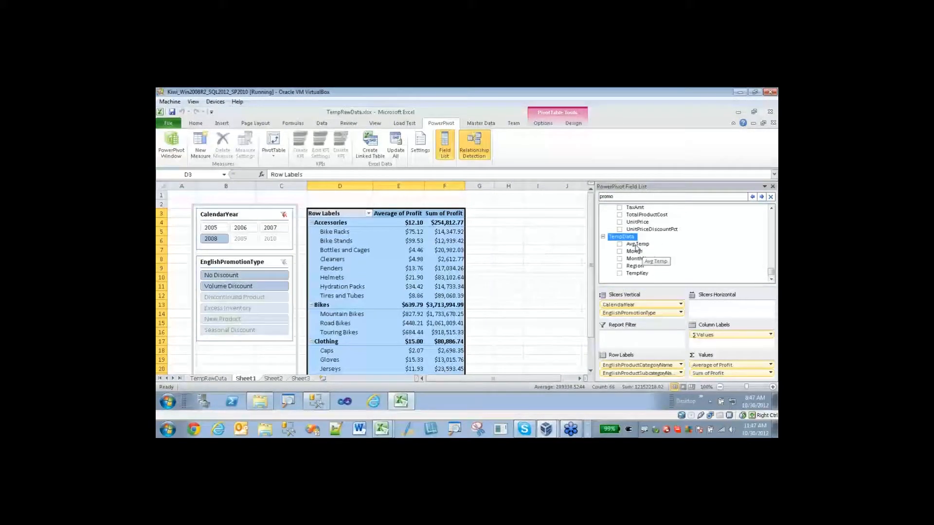
pyautogui.moveTo(634, 248); pyautogui.dragTo(632, 319)
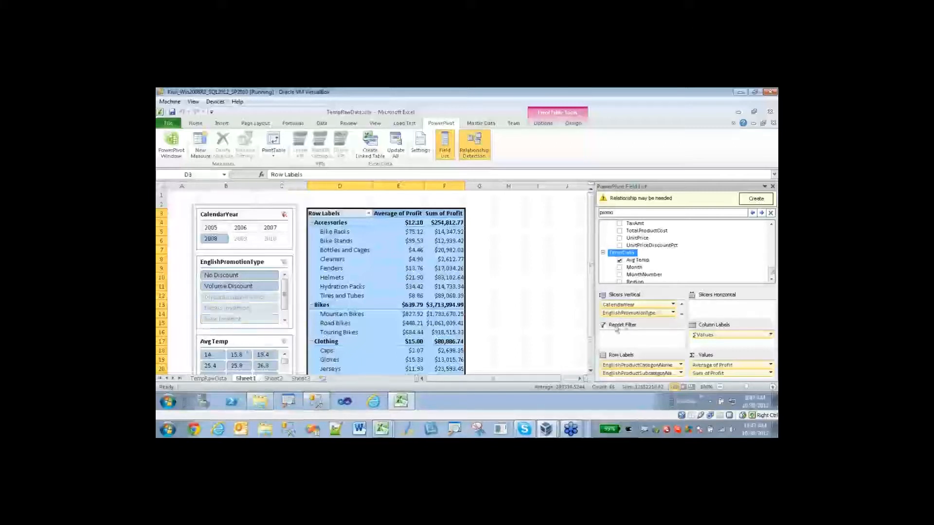
pyautogui.click(682, 314)
pyautogui.moveTo(645, 318); pyautogui.dragTo(646, 305)
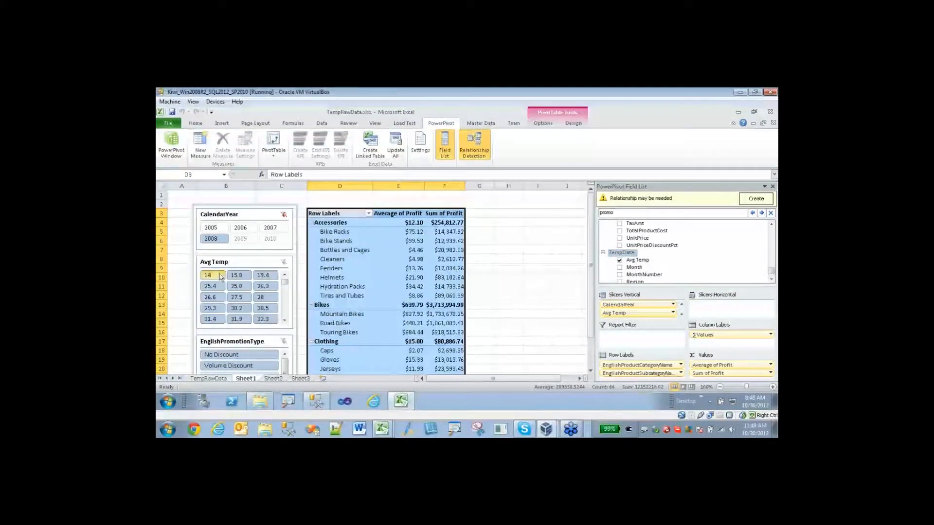
# Filter the PivotTable with the Avg Temp slicer, trying 25.8 and settling on 30.5.
pyautogui.click(244, 287)
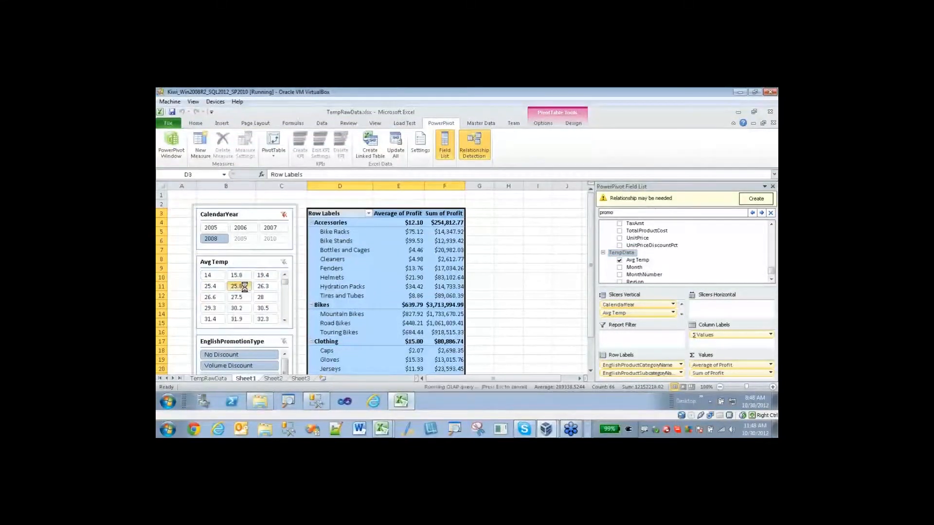
pyautogui.click(244, 309)
pyautogui.click(258, 310)
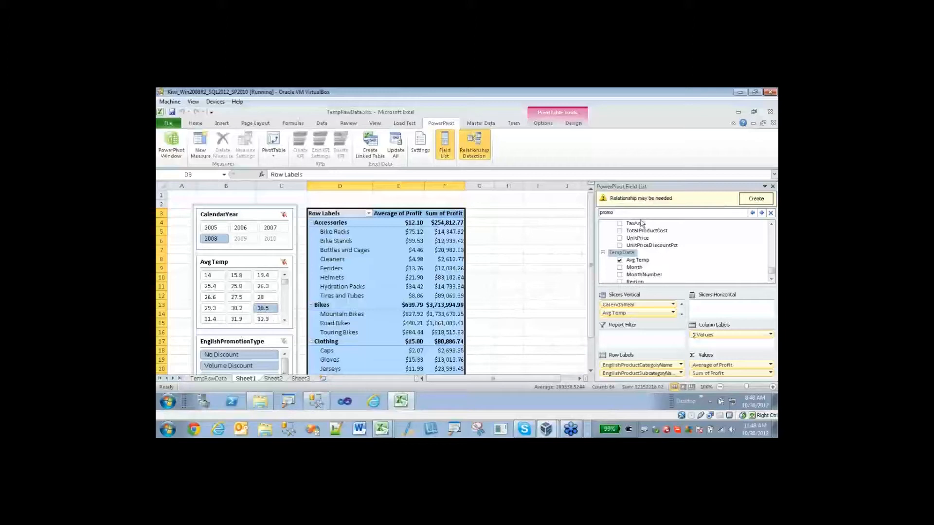
# Have the needed relationship detected and created automatically, and review which key columns of FactInternetSales and TempData it links.
pyautogui.click(757, 199)
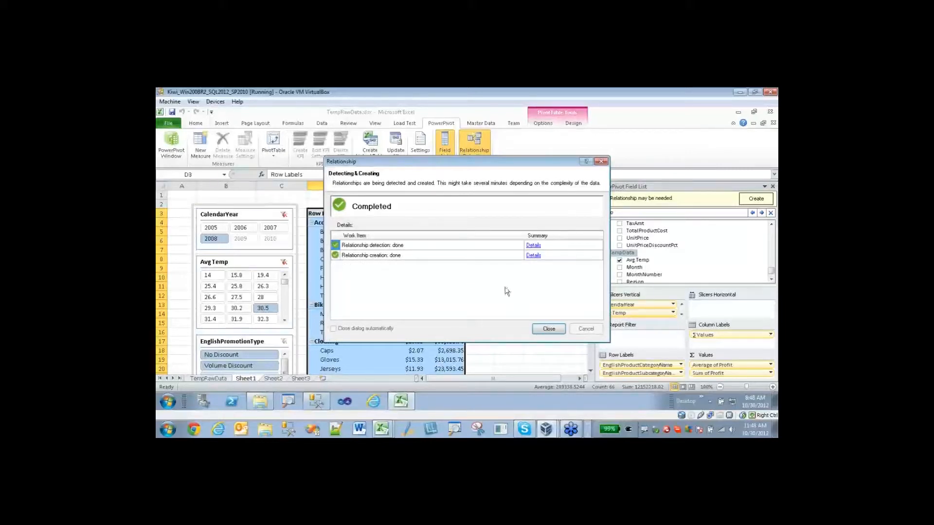
pyautogui.click(534, 256)
pyautogui.click(426, 194)
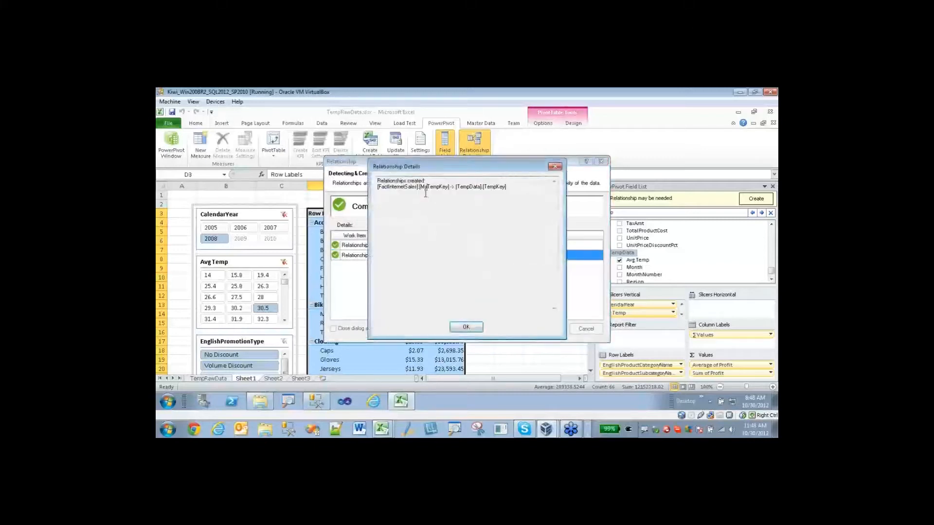
pyautogui.moveTo(378, 188); pyautogui.dragTo(444, 190)
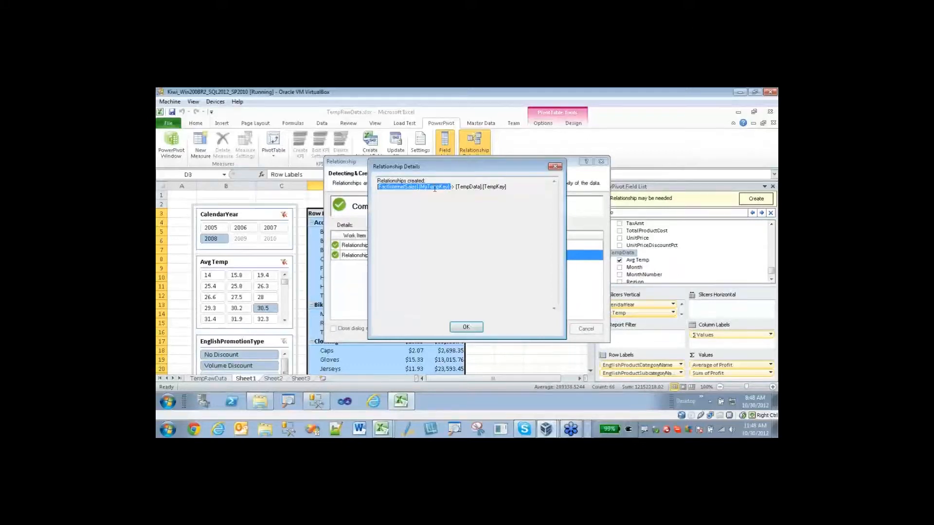
pyautogui.click(459, 189)
pyautogui.moveTo(484, 189); pyautogui.dragTo(510, 189)
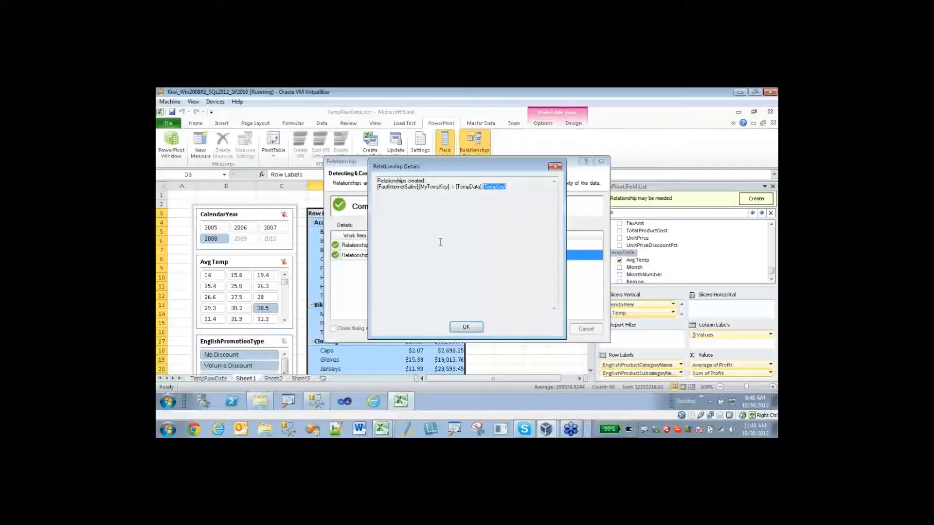
pyautogui.click(467, 327)
pyautogui.click(549, 329)
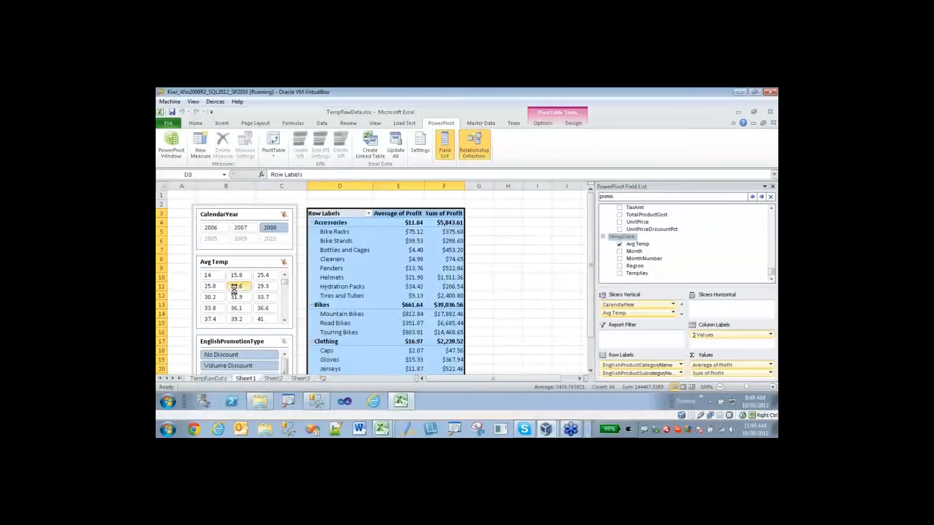
# Set the CalendarYear slicer to 2006 and sample PivotTable profit at Avg Temp values such as 26.6, 33.7, 27.5 and 33.8.
pyautogui.click(234, 288)
pyautogui.click(259, 298)
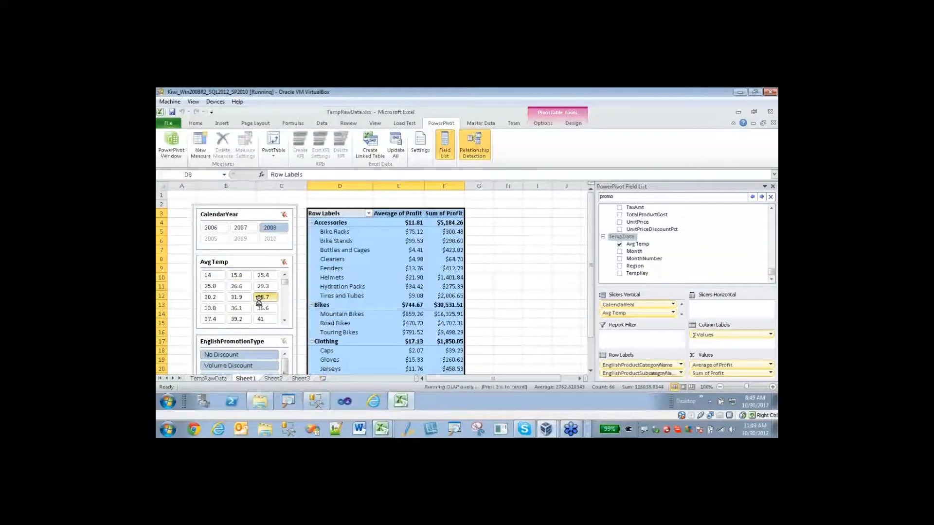
pyautogui.click(217, 228)
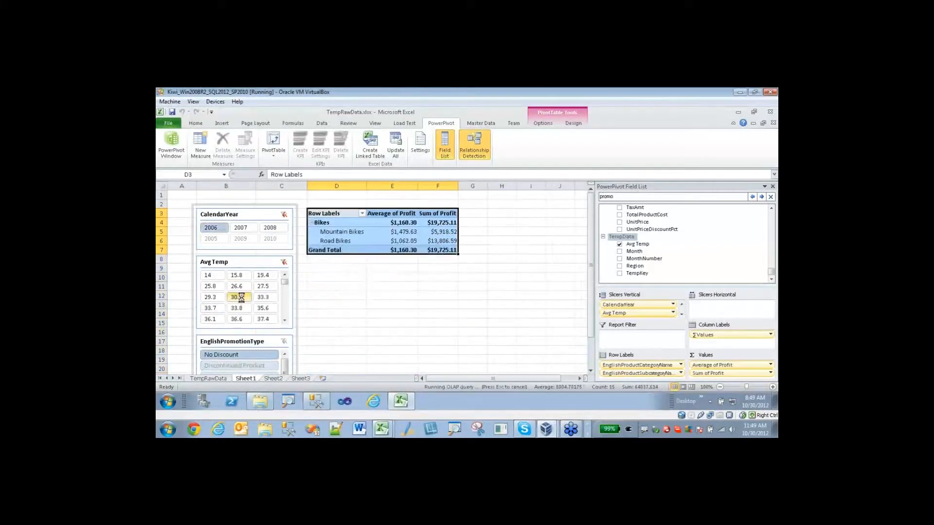
pyautogui.click(264, 288)
pyautogui.click(263, 309)
pyautogui.click(248, 311)
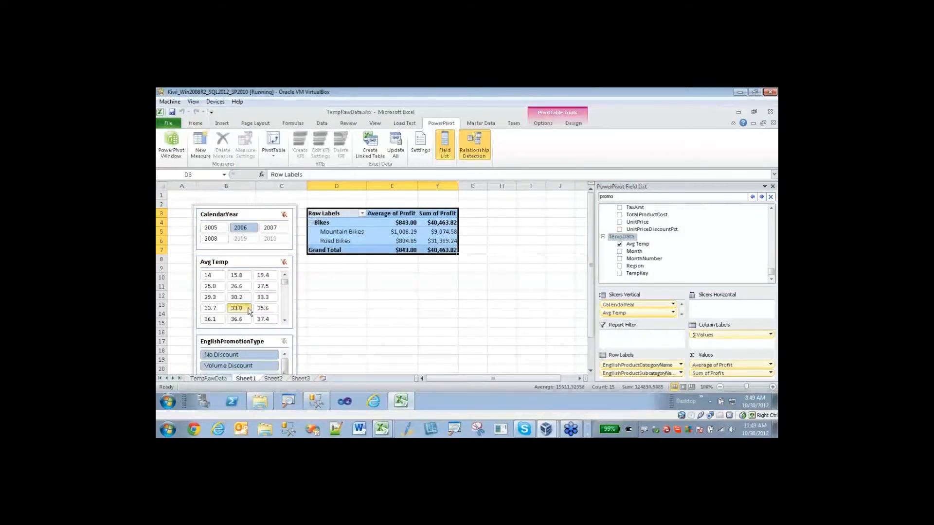
# Compare 2006 bike profits by filtering Avg Temp to 26.6 and 14, back to 26.6, and finally 30.2.
pyautogui.click(237, 287)
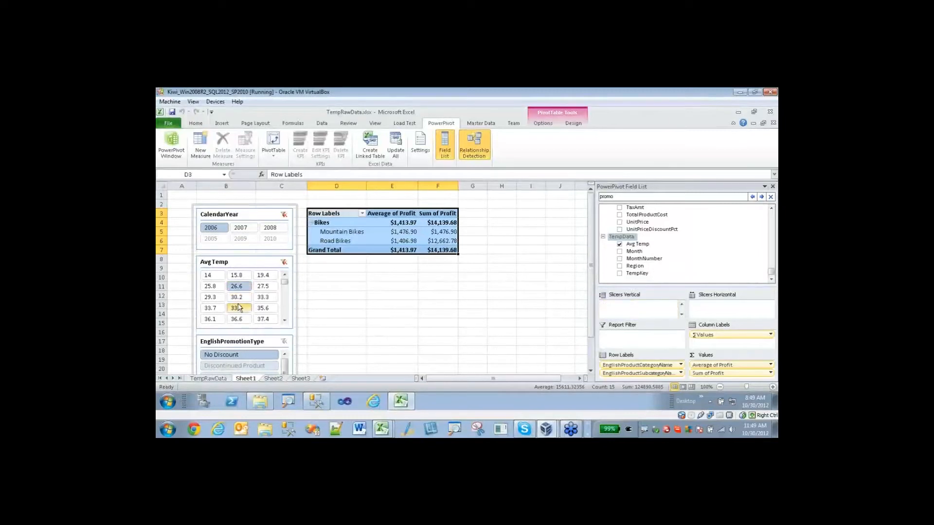
pyautogui.click(209, 275)
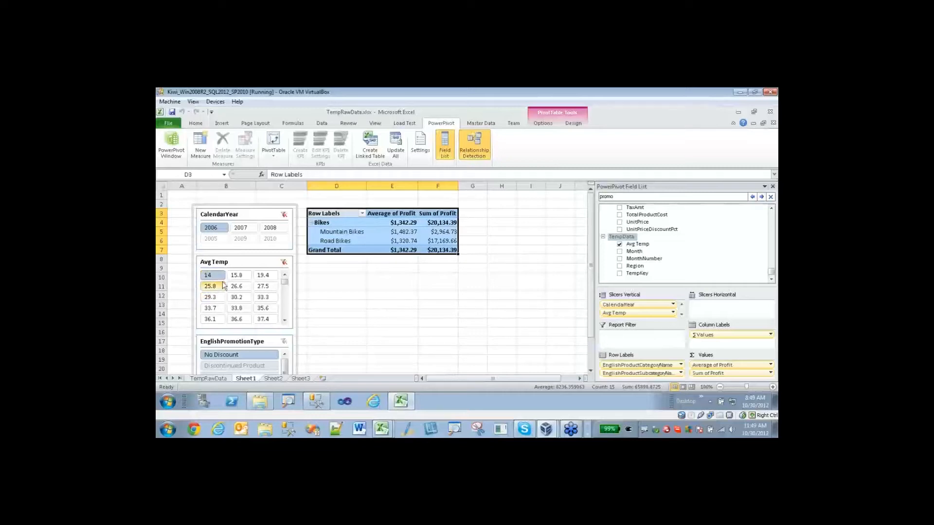
pyautogui.click(229, 285)
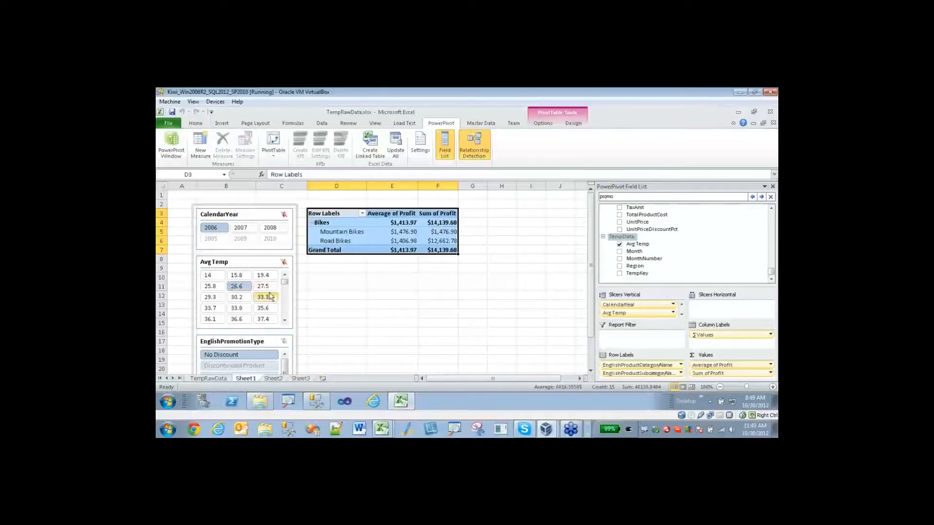
pyautogui.click(241, 297)
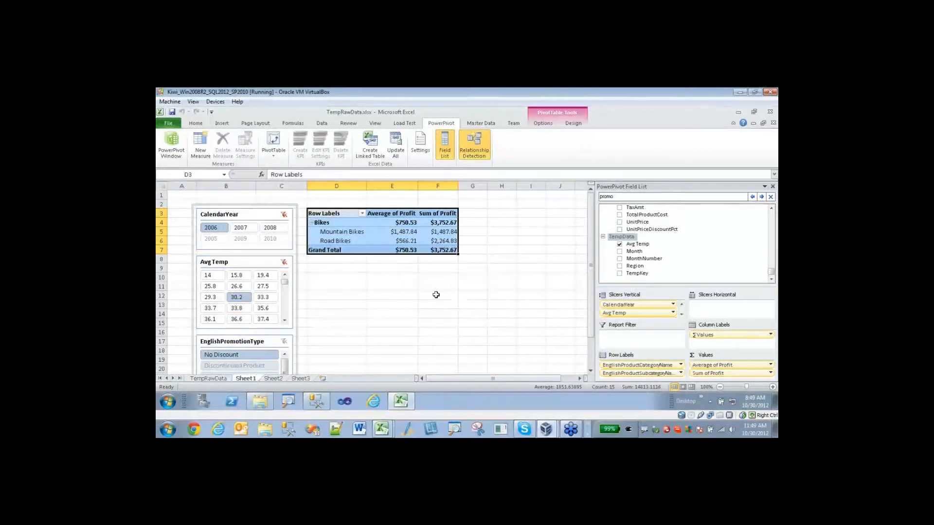
# In PowerPivot's TempData table, start a calculated column with an IF formula returning "Cold" when [Avg Temp] < 40.
pyautogui.click(172, 143)
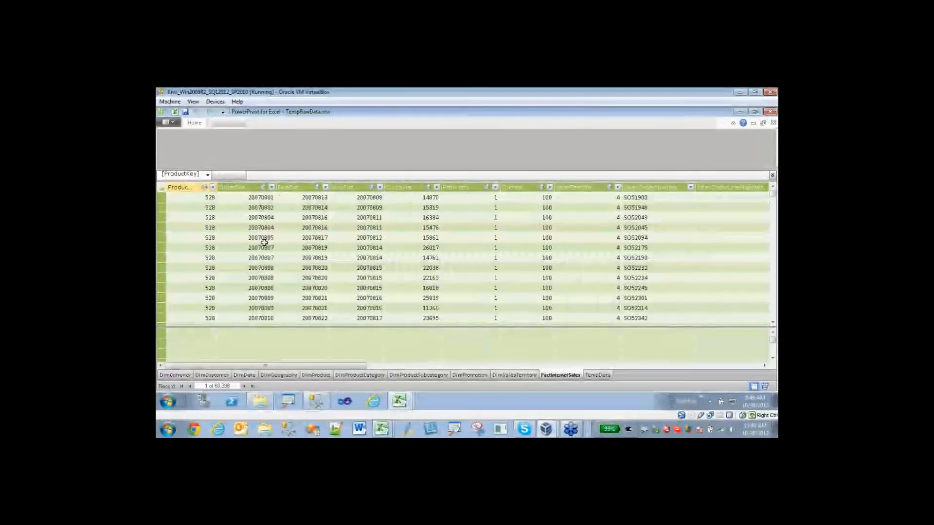
pyautogui.click(598, 375)
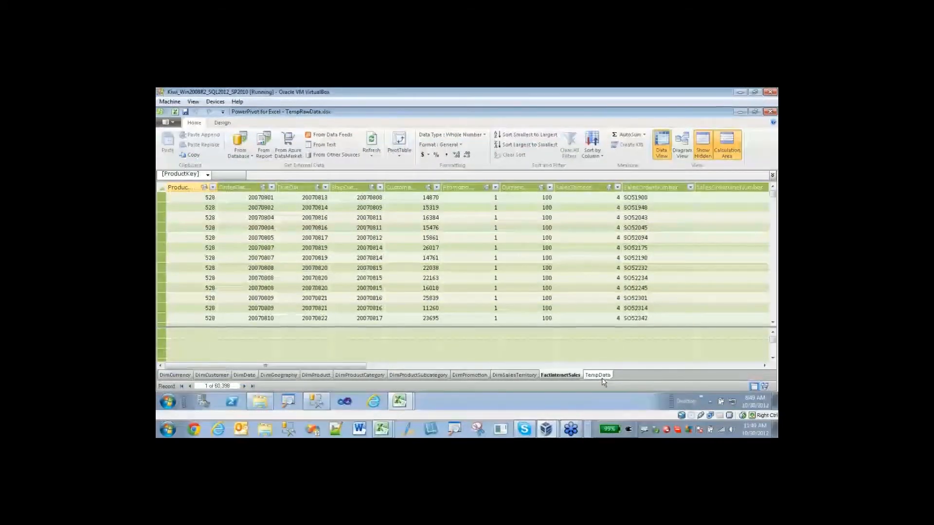
pyautogui.click(446, 197)
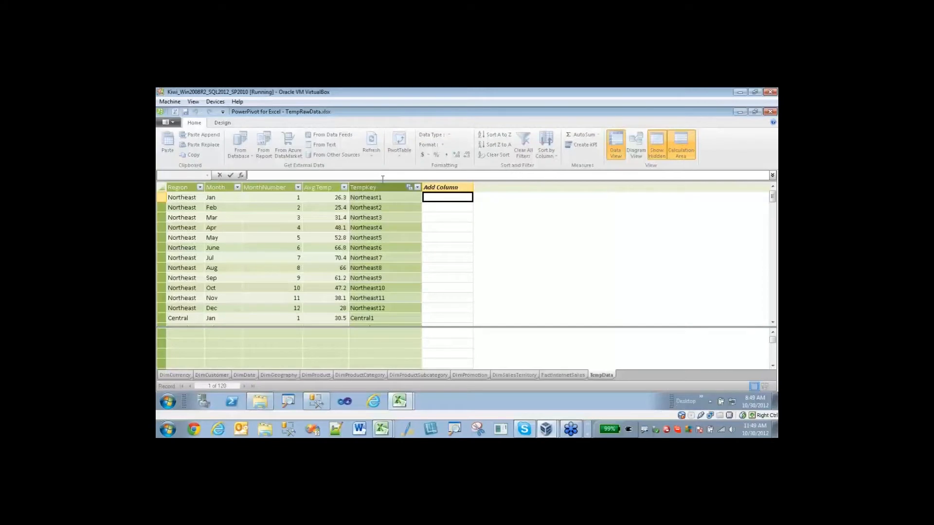
pyautogui.write('=')
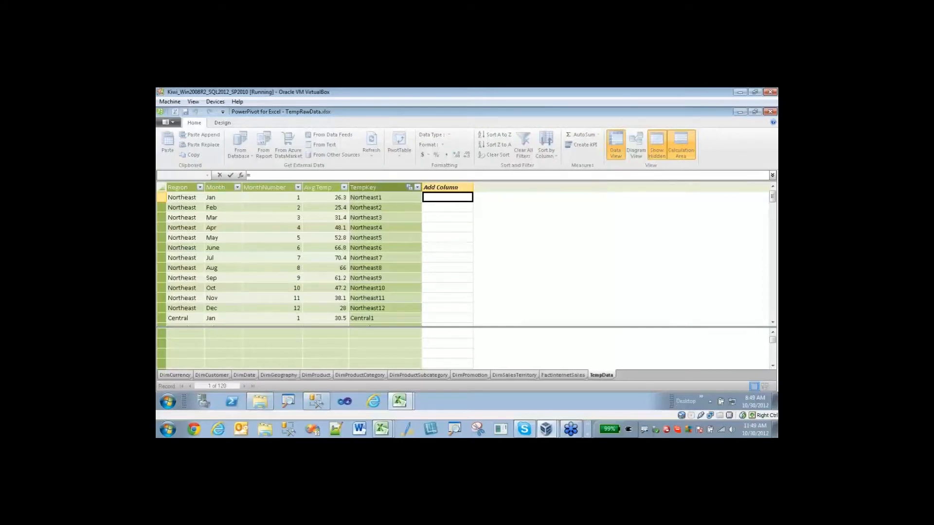
pyautogui.write('if([')
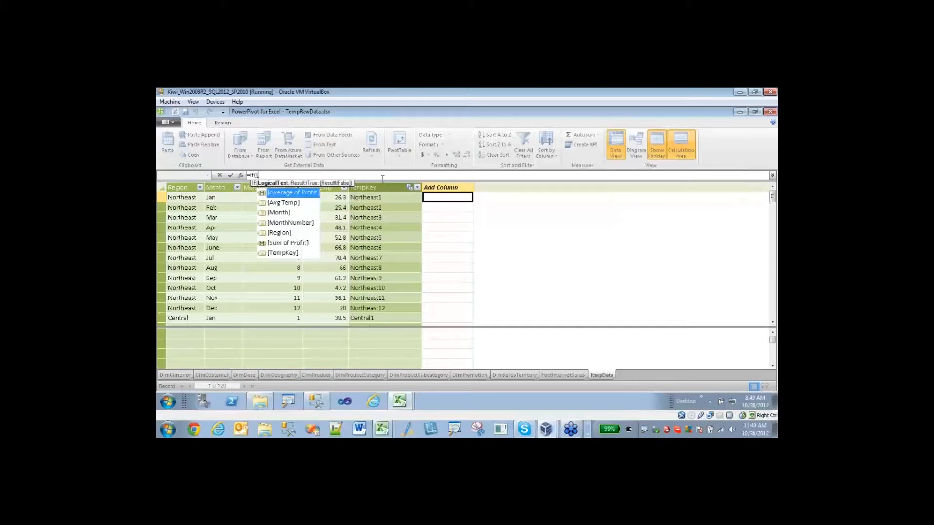
pyautogui.press('Down')
pyautogui.press('Tab')
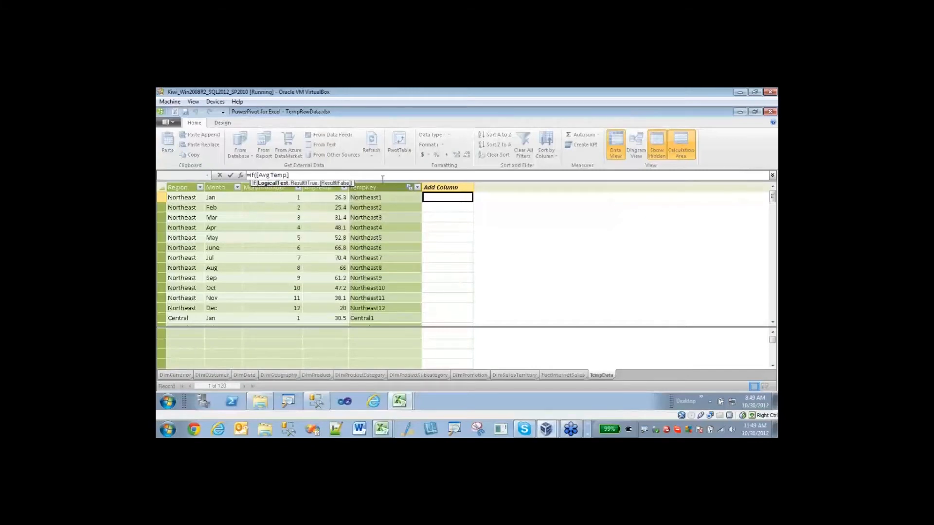
pyautogui.write('< 40,')
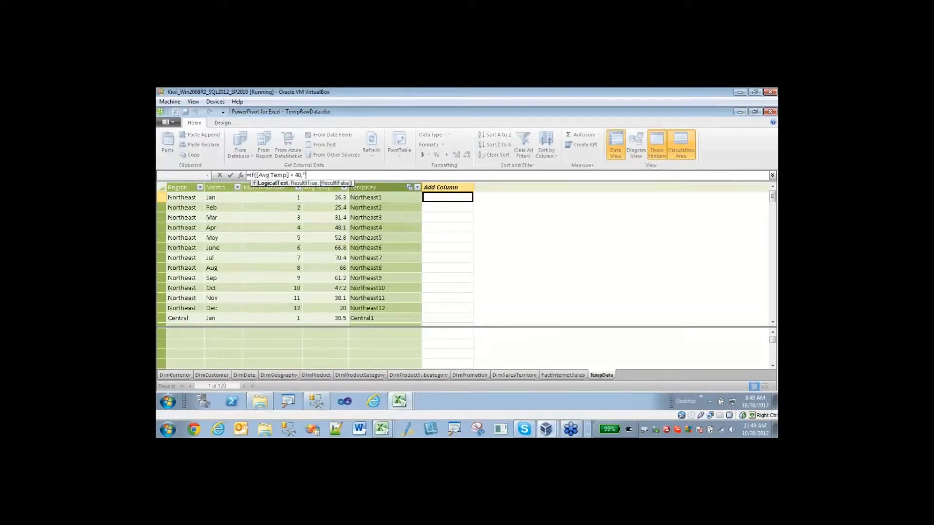
pyautogui.write('"Cold ')
# Nest a second IF in the formula that returns "Cool" when [Avg Temp] < 55.
pyautogui.write(',if')
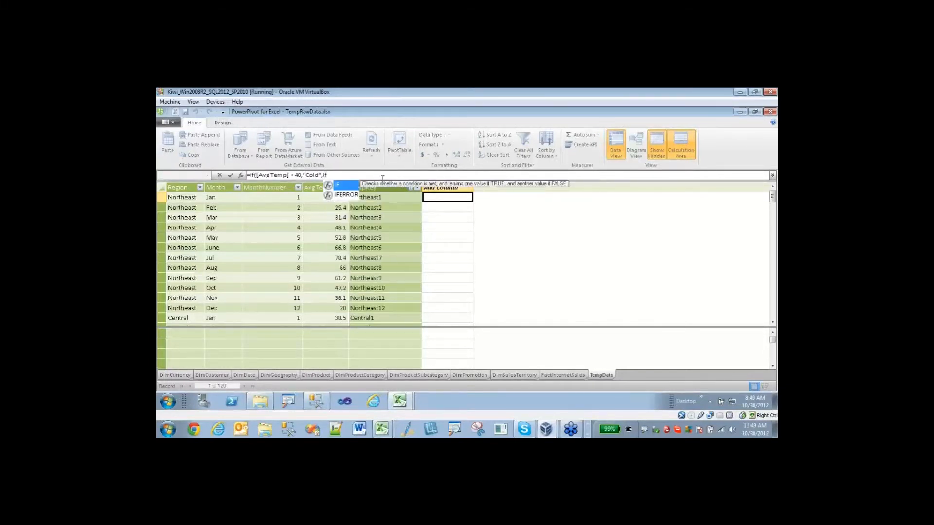
pyautogui.write('(a')
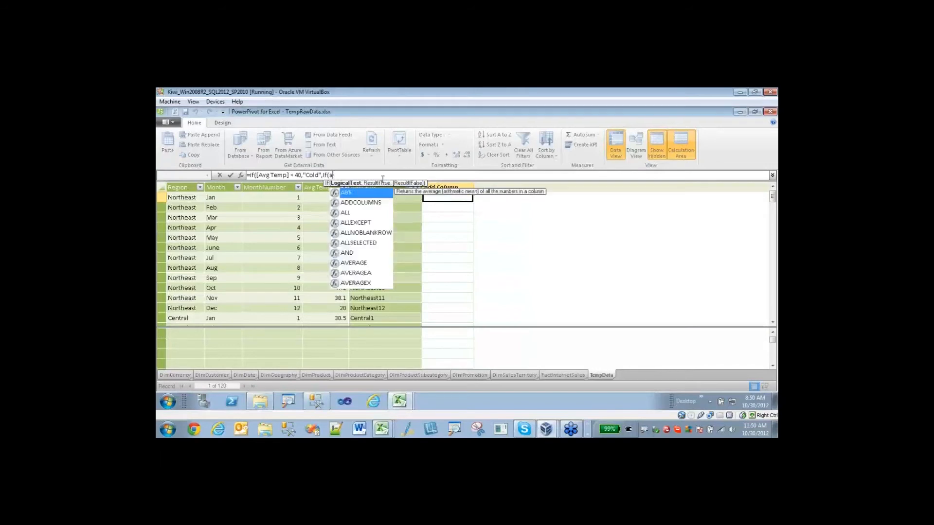
pyautogui.press('BackSpace')
pyautogui.write('[avg')
pyautogui.press('Tab')
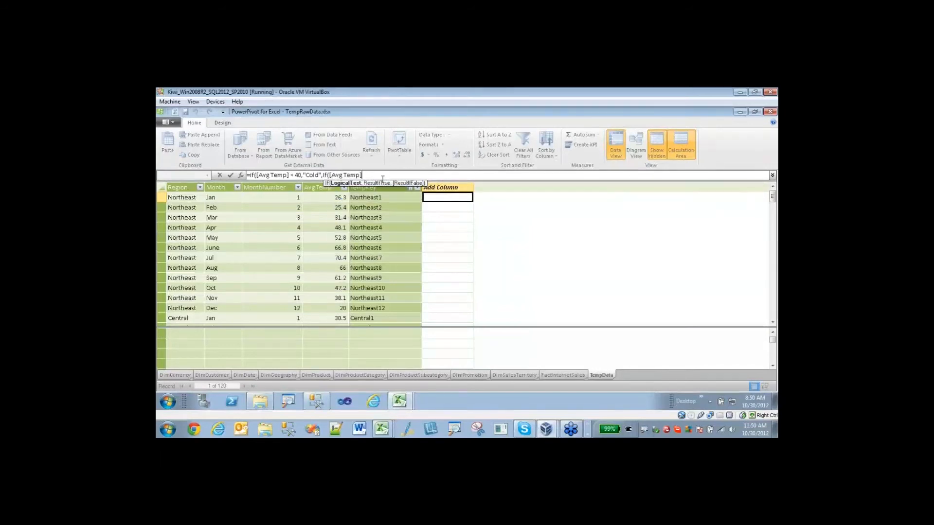
pyautogui.write('<')
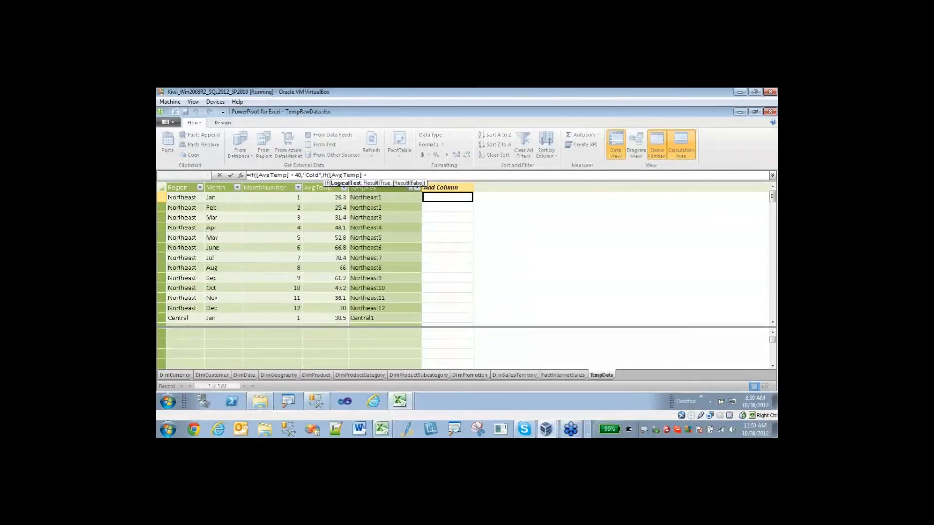
pyautogui.write(' 55')
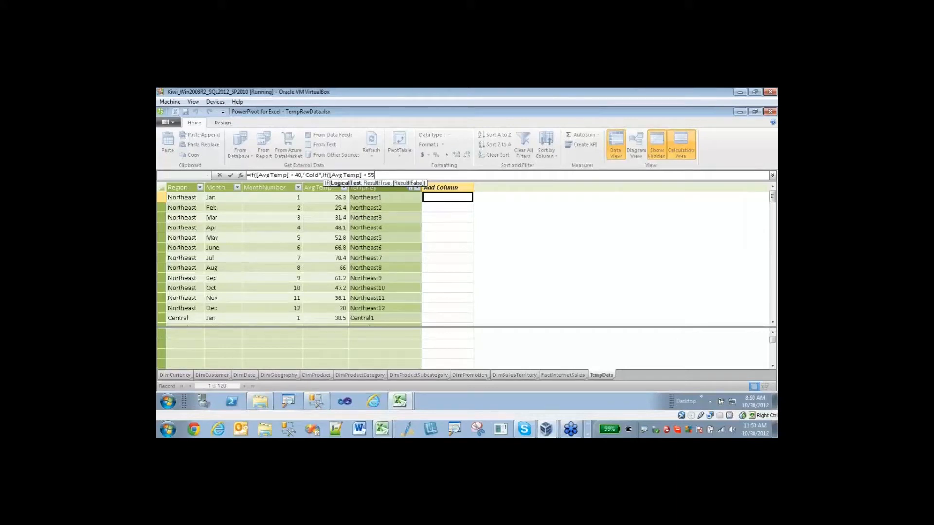
pyautogui.write(', "Cool')
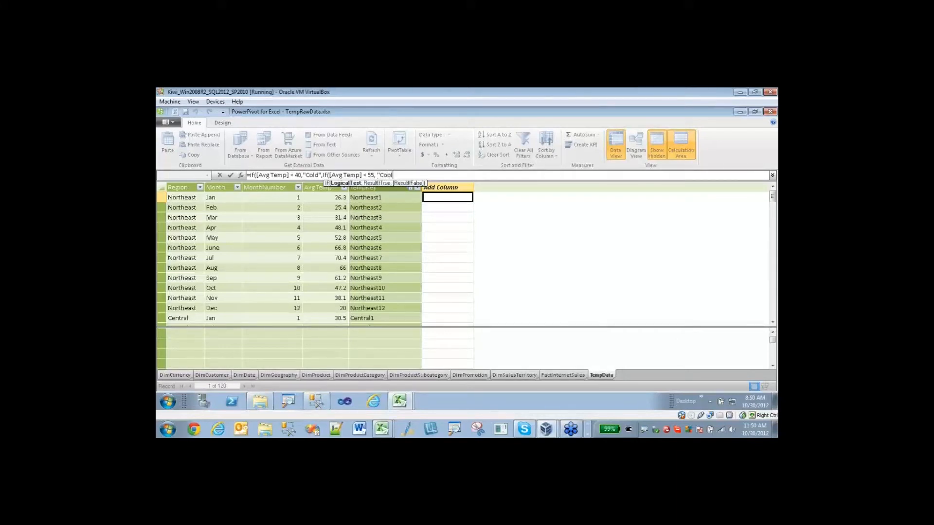
# Nest a third IF returning "Warm" when [Avg Temp] < 70 and otherwise "Hot", and complete the calculated column formula.
pyautogui.write('", IF([a')
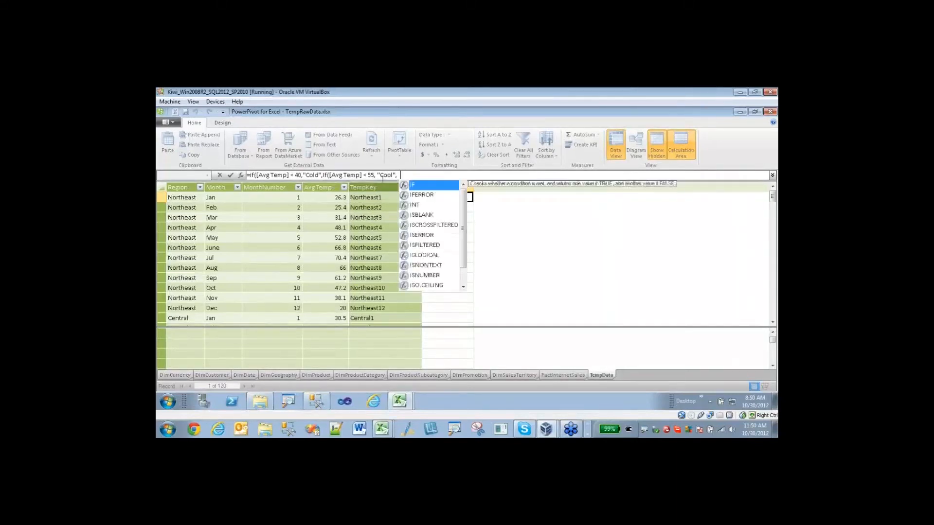
pyautogui.write('vg')
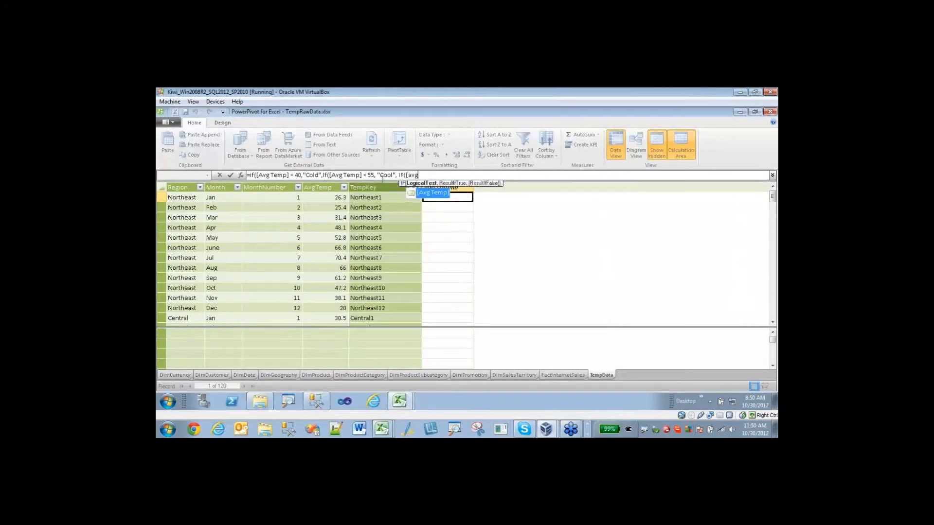
pyautogui.press('Tab')
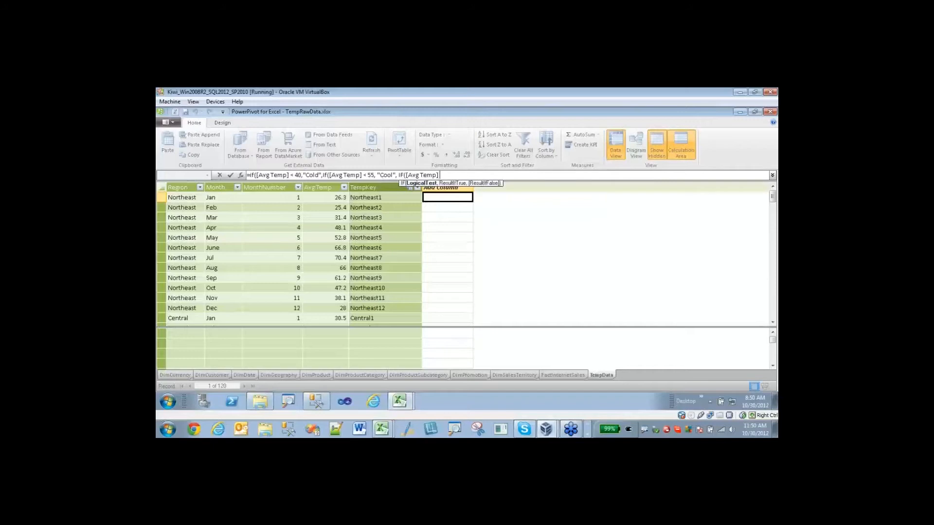
pyautogui.write('< 70,')
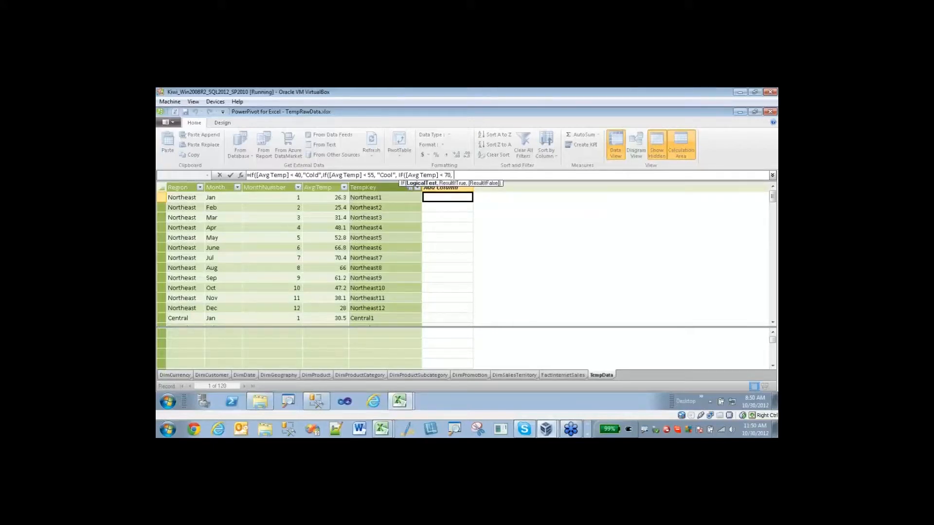
pyautogui.write(' "Warm"')
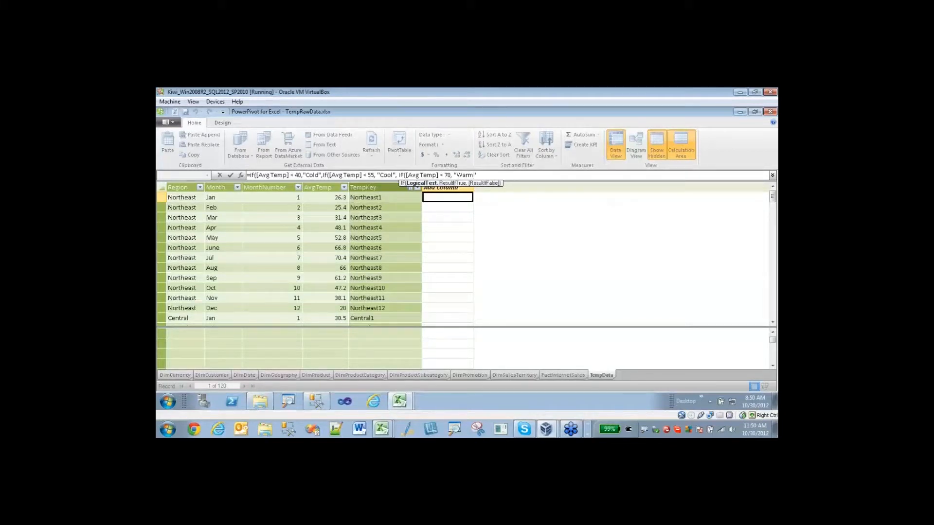
pyautogui.write(', "Hot')
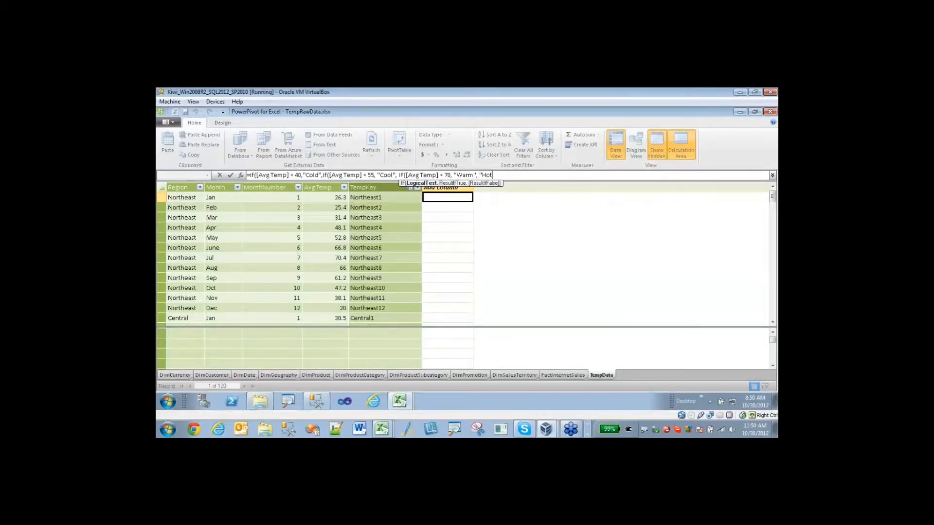
pyautogui.write('"')
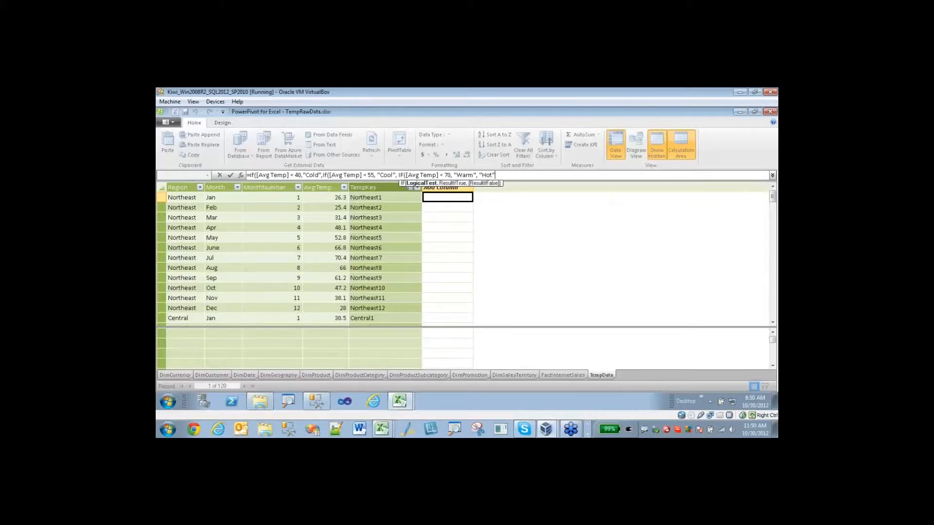
pyautogui.write(')))')
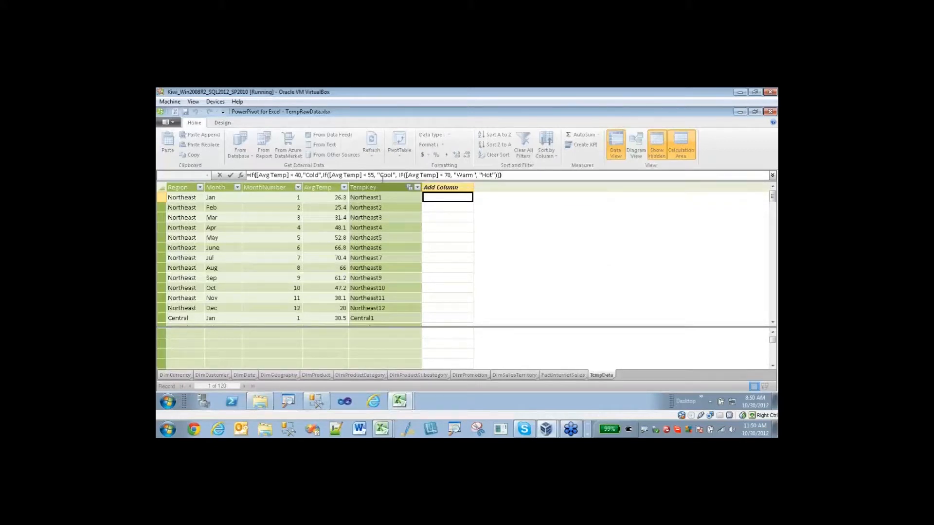
pyautogui.press('Return')
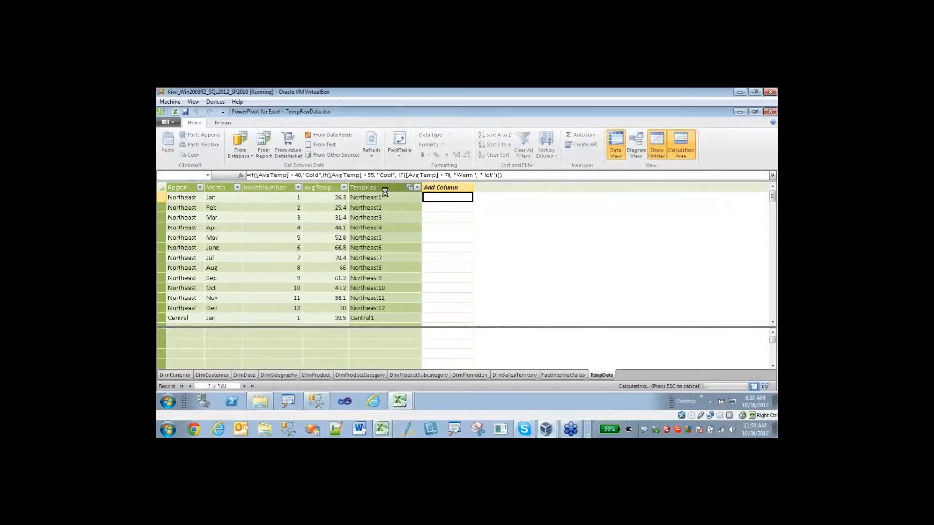
# Check the calculated categories and rename the new TempData column as TempCategory.
pyautogui.moveTo(445, 206); pyautogui.dragTo(440, 247)
pyautogui.click(441, 258)
pyautogui.click(456, 188)
pyautogui.rightClick(455, 188)
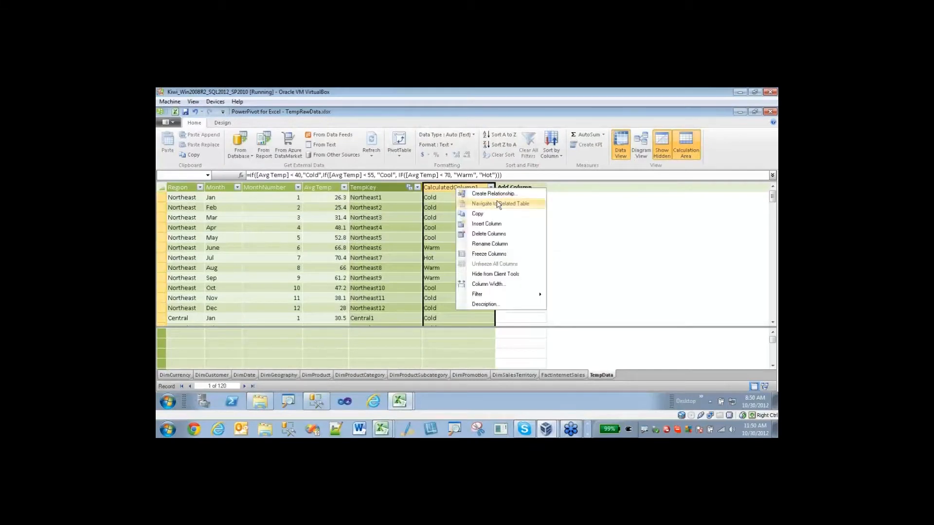
pyautogui.click(487, 245)
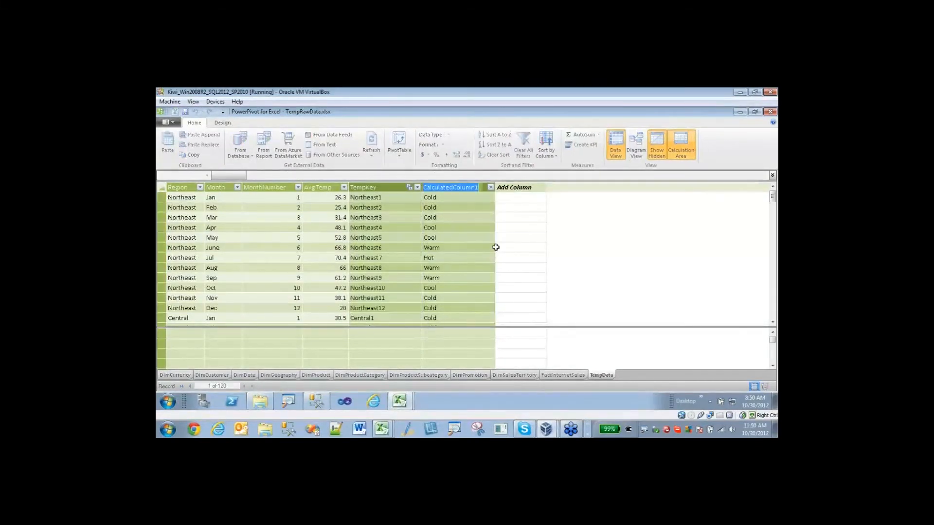
pyautogui.write('TempCategory')
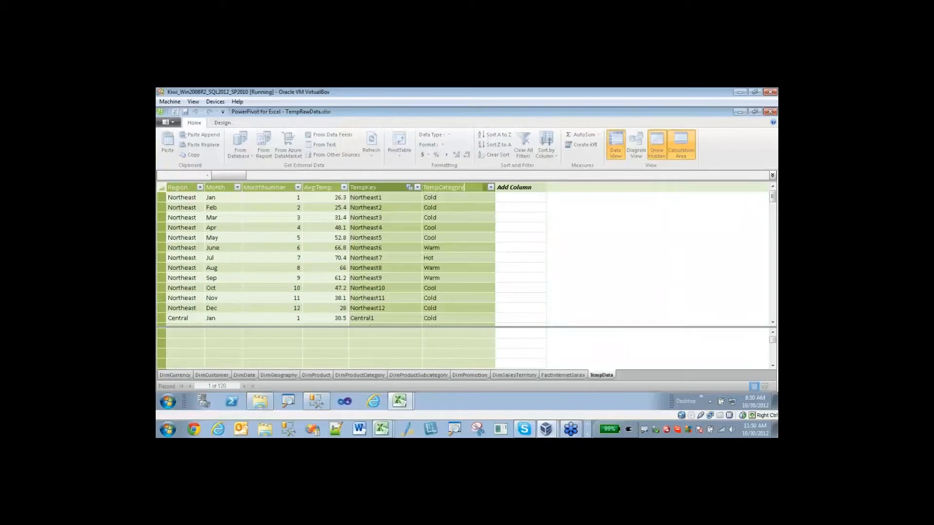
pyautogui.press('Return')
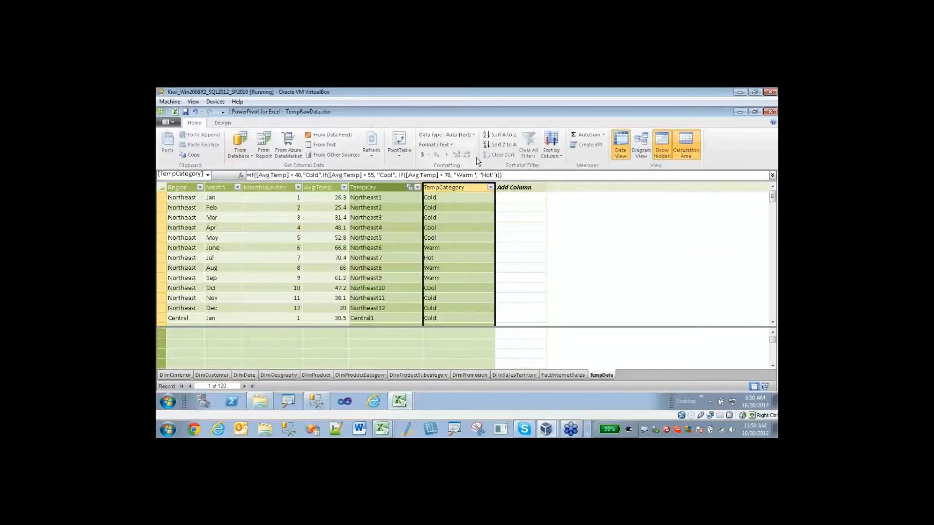
# Return to the Excel workbook and add TempCategory as a vertical slicer between CalendarYear and EnglishPromotionType, in place of Avg Temp.
pyautogui.click(773, 111)
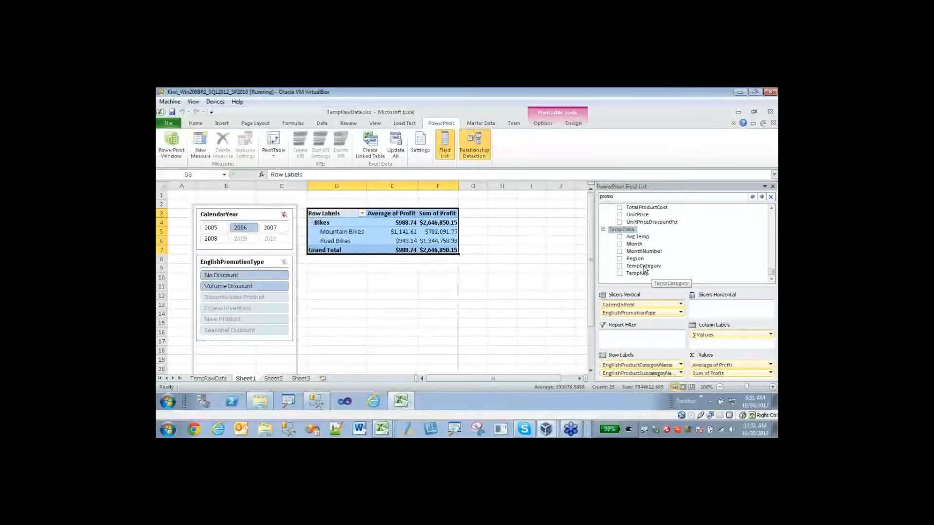
pyautogui.moveTo(644, 267); pyautogui.dragTo(642, 312)
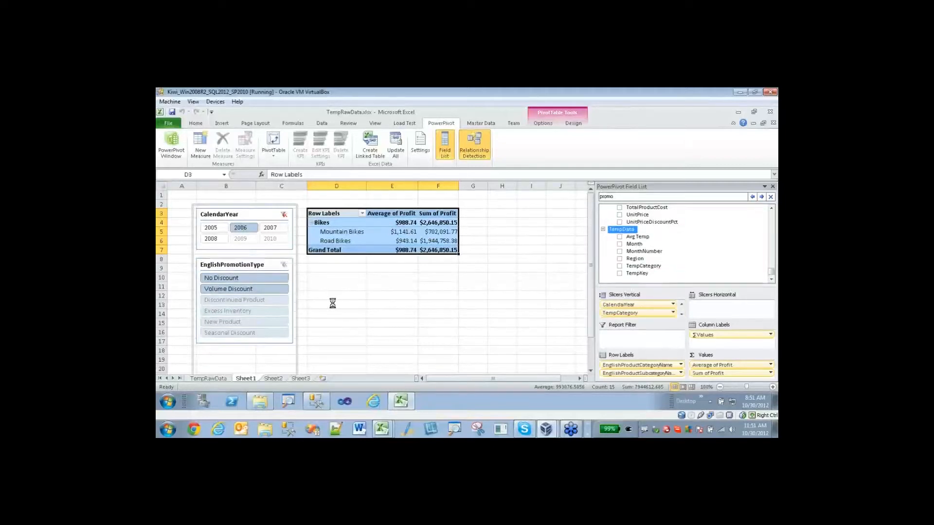
# Compare the PivotTable profits for the TempCategory values Cold, Cool and Hot in turn, finishing with the slicer filtered to Warm.
pyautogui.click(214, 276)
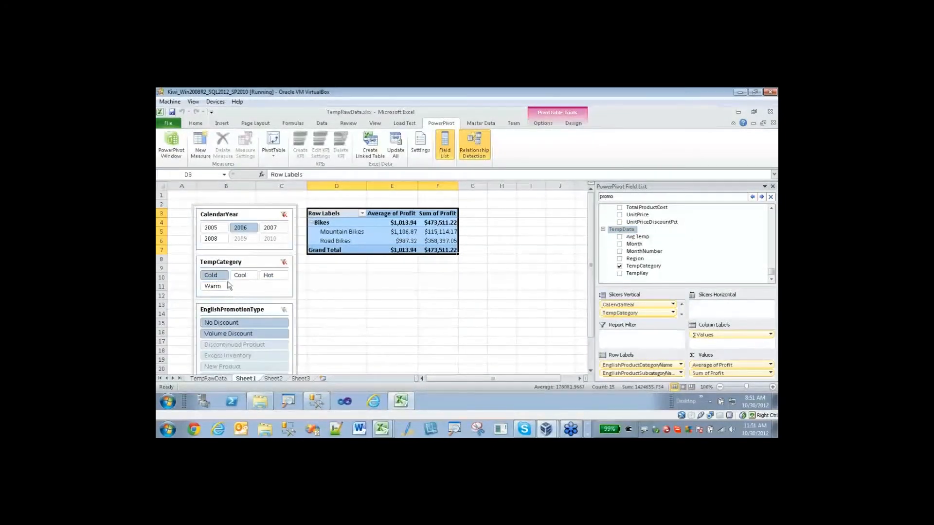
pyautogui.click(243, 275)
pyautogui.click(269, 275)
pyautogui.click(214, 286)
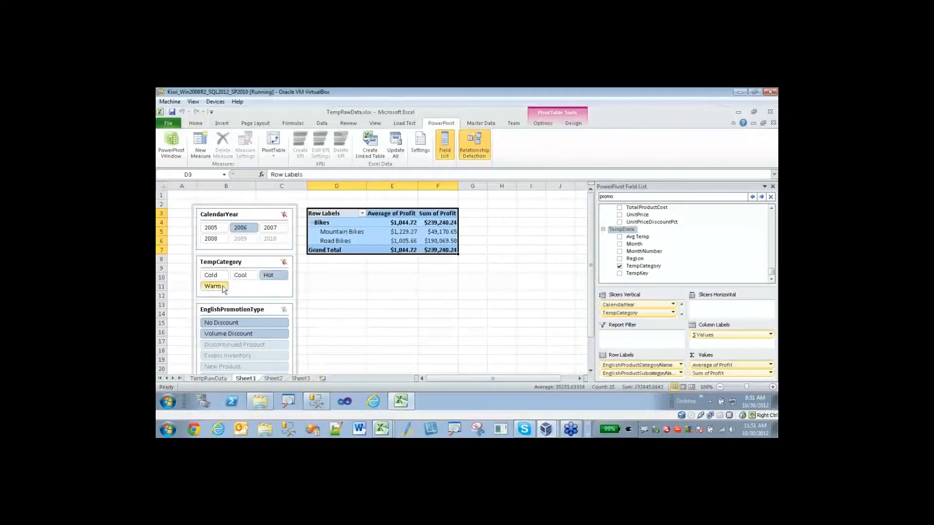
pyautogui.click(231, 276)
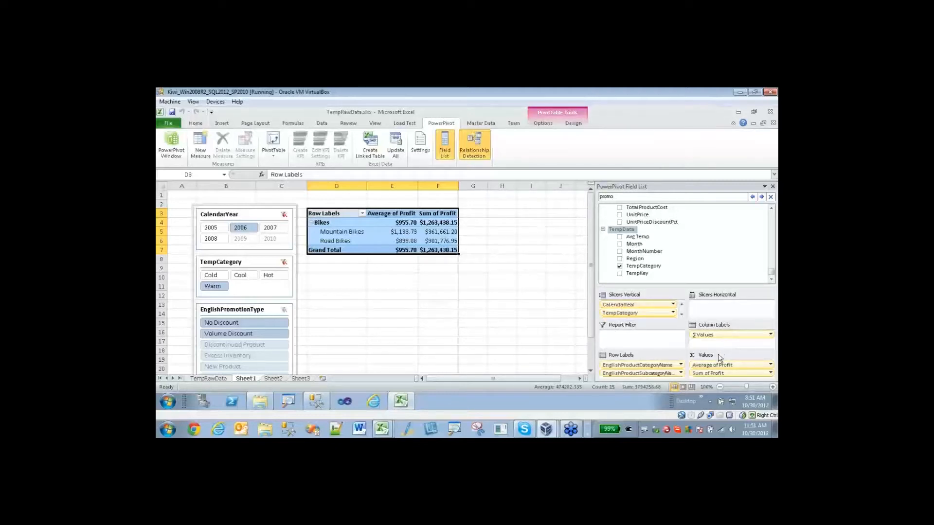
pyautogui.click(707, 366)
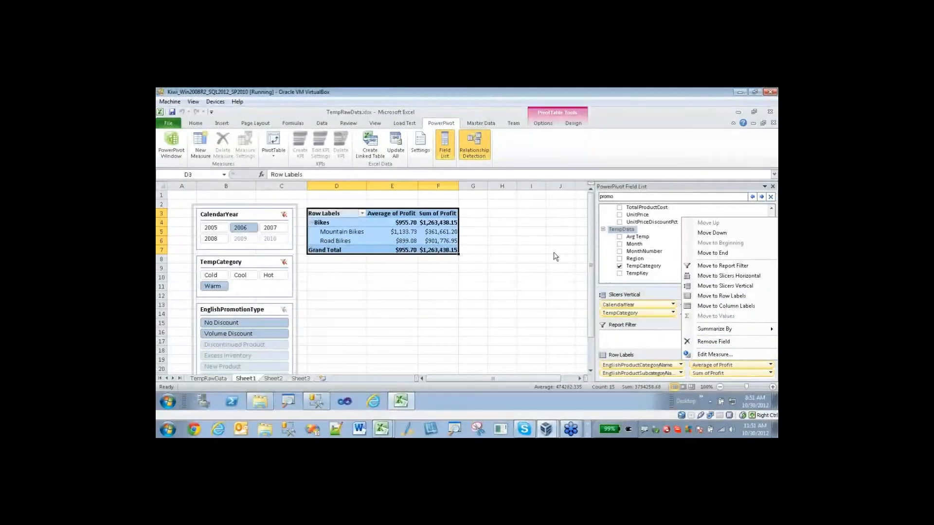
pyautogui.click(474, 124)
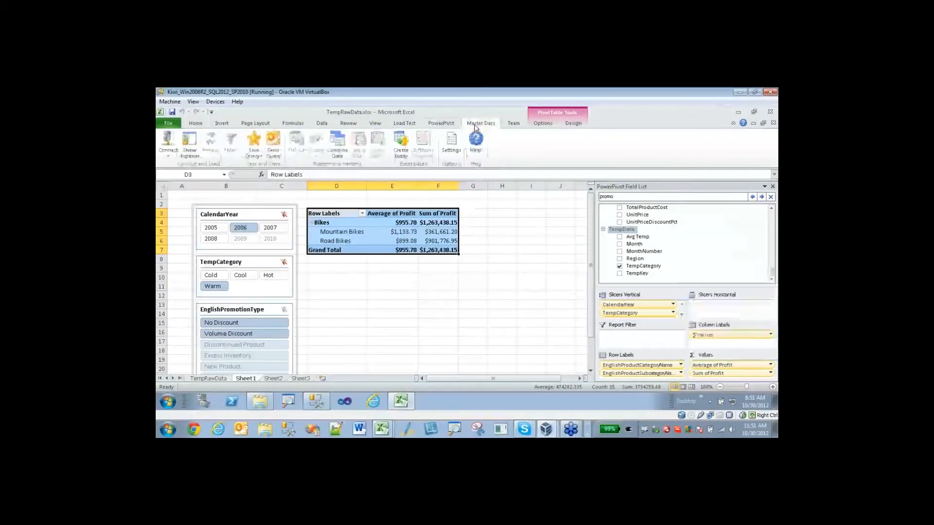
pyautogui.click(571, 125)
pyautogui.click(552, 125)
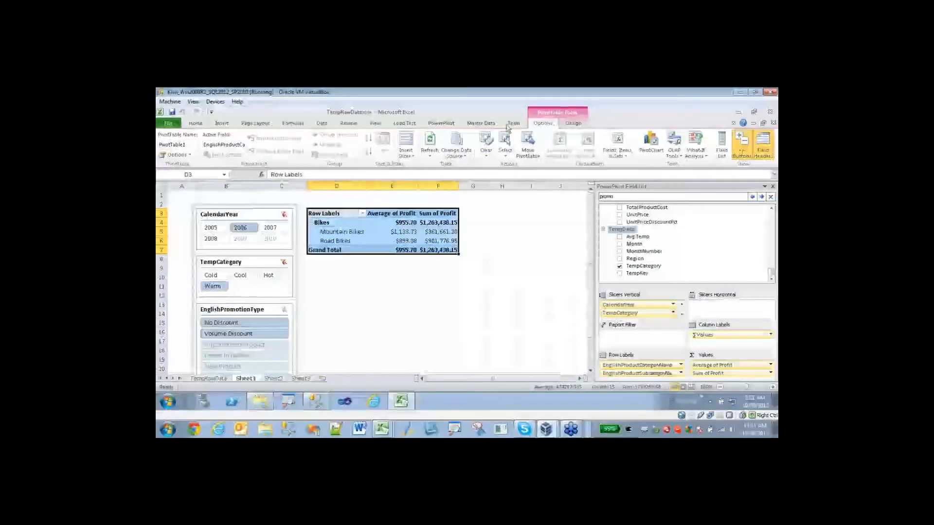
# Start a new PowerPivot measure stored in the FactInternetSales table and name it DailyOrders.
pyautogui.click(441, 123)
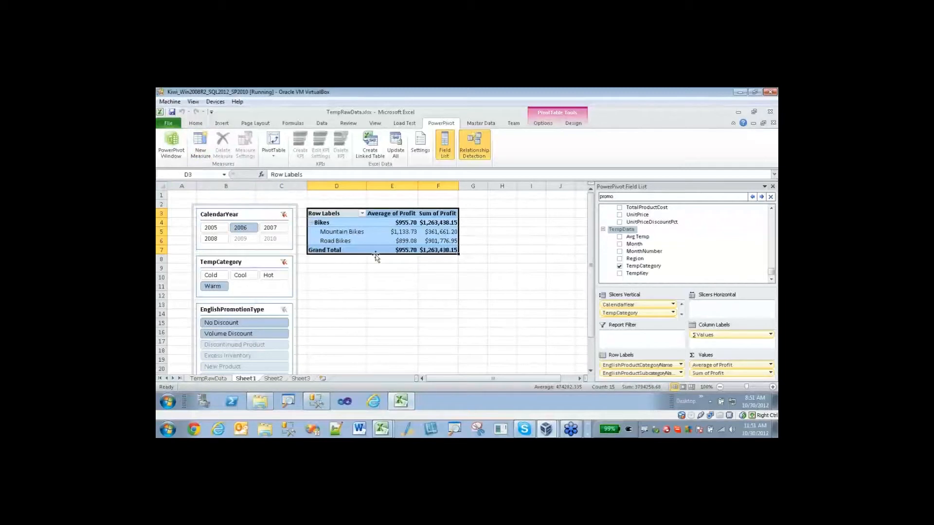
pyautogui.click(201, 146)
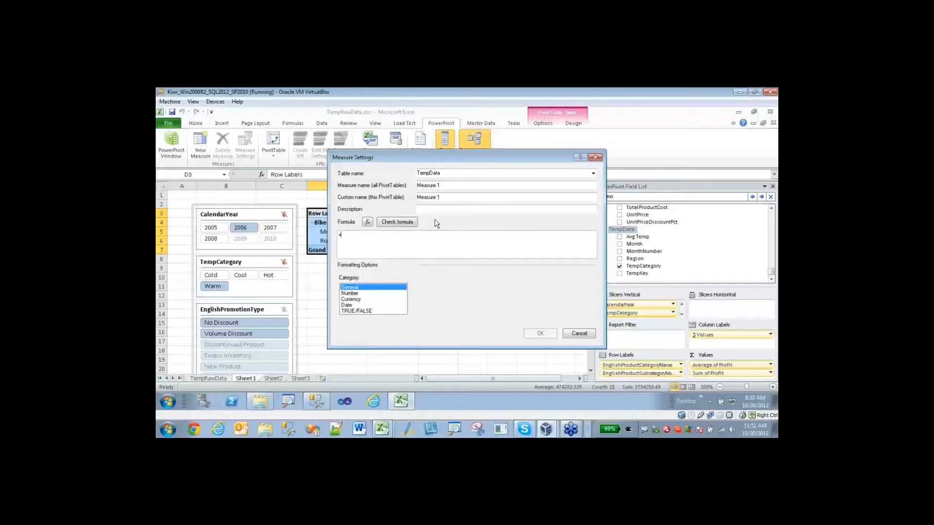
pyautogui.click(594, 173)
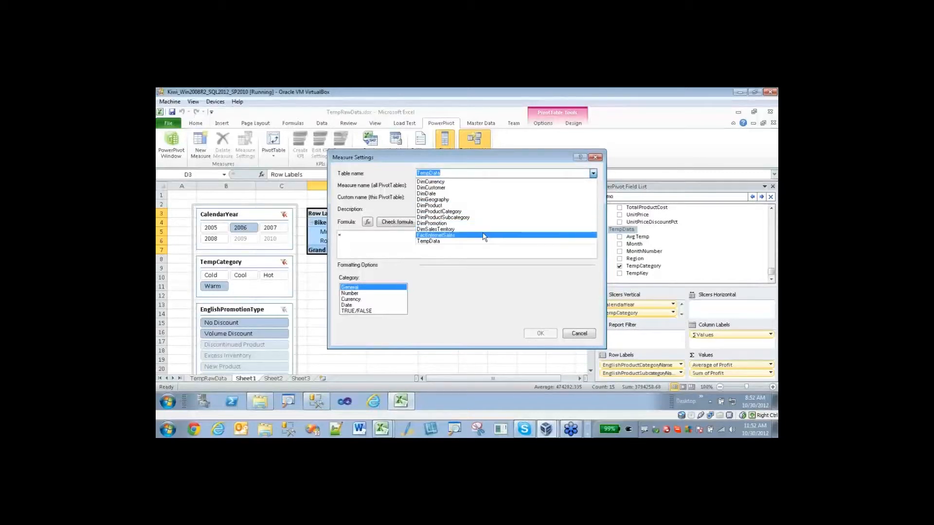
pyautogui.click(484, 236)
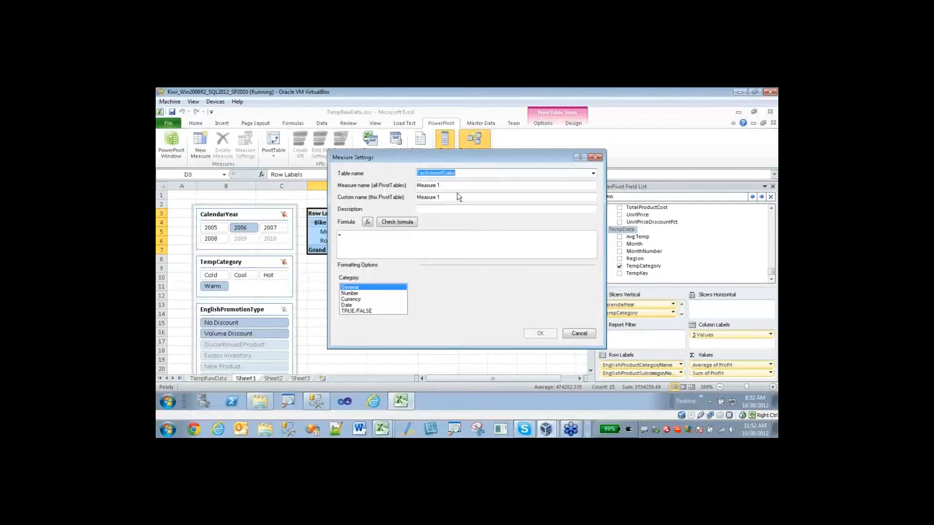
pyautogui.press('Tab')
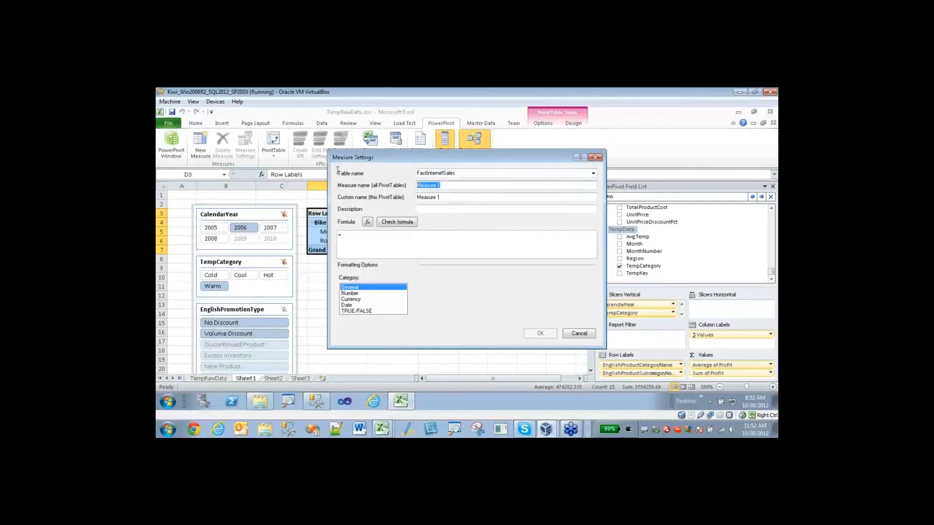
pyautogui.write('DailyOrders')
# Begin the DailyOrders formula with the sum of [OrderQuantity] followed by a division operator.
pyautogui.click(390, 243)
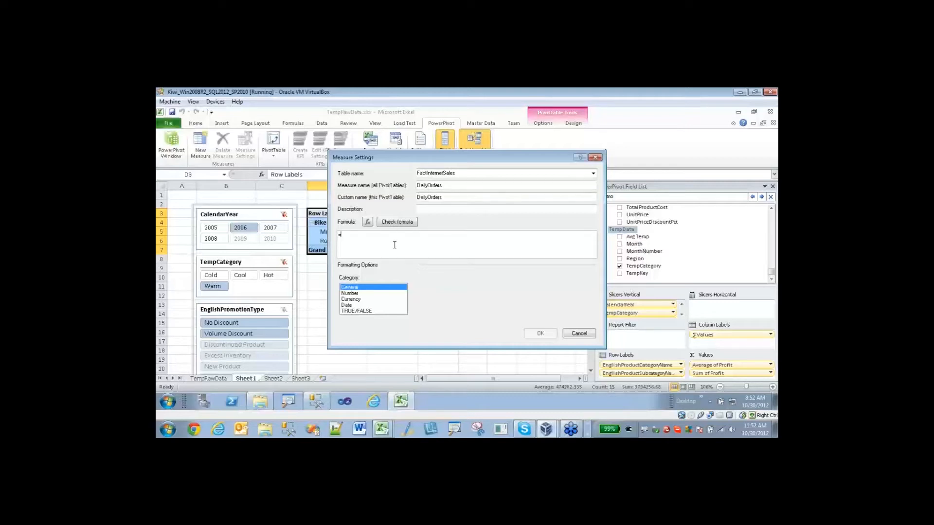
pyautogui.write('sum(')
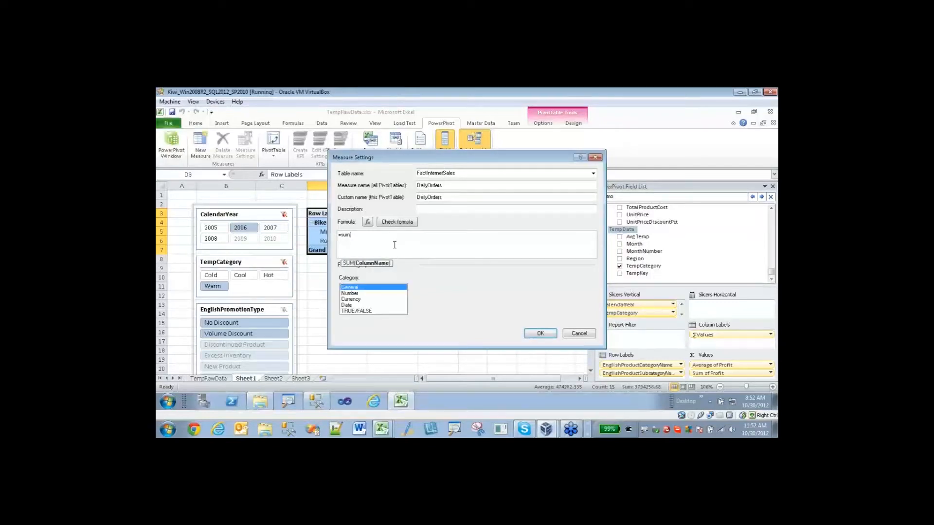
pyautogui.write('[Or')
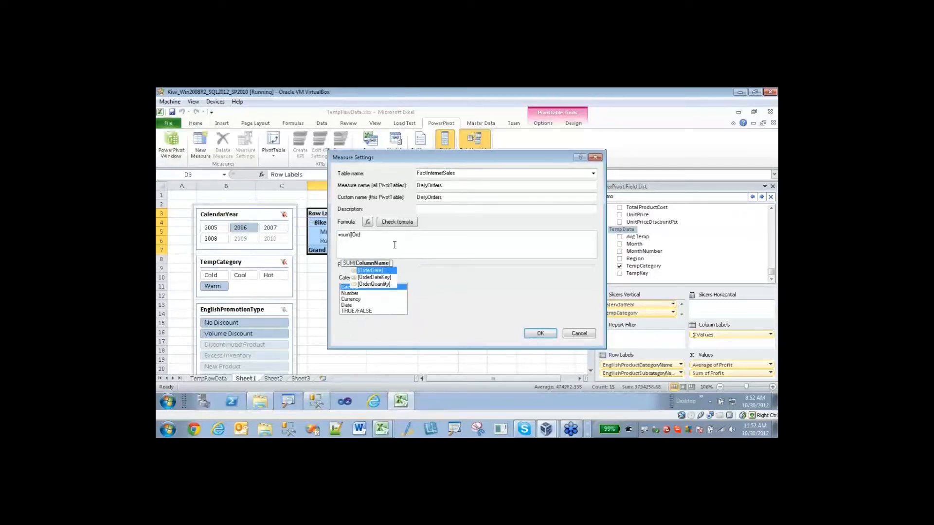
pyautogui.write('d')
pyautogui.press('Down')
pyautogui.press('Down')
pyautogui.press('Tab')
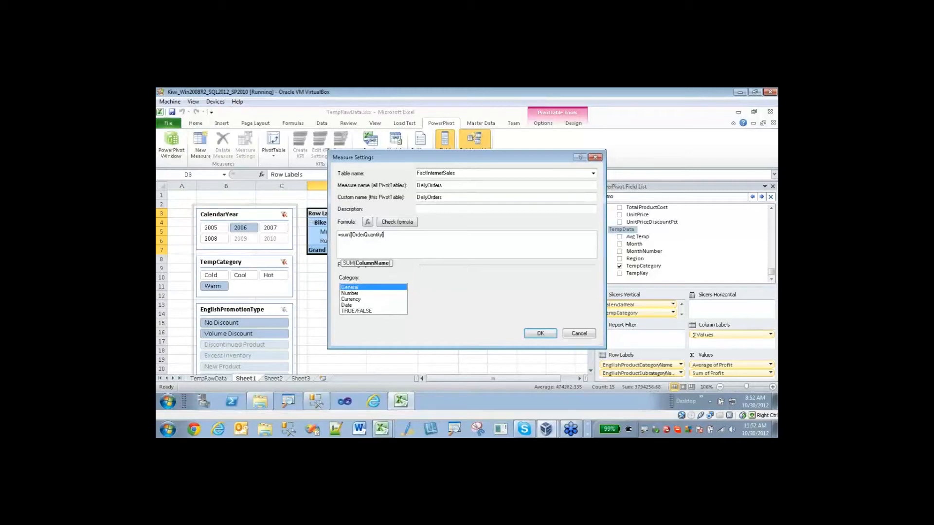
pyautogui.write(')/')
# Complete the formula's divisor as COUNTROWS(DISTINCT(FactInternetSales[OrderDateKey])).
pyautogui.write('count')
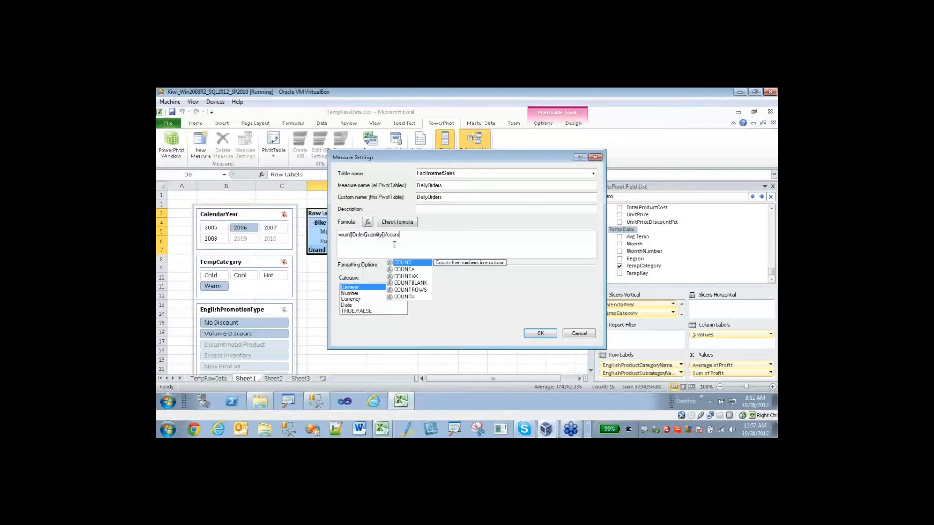
pyautogui.write('ROWS(')
pyautogui.press('Tab')
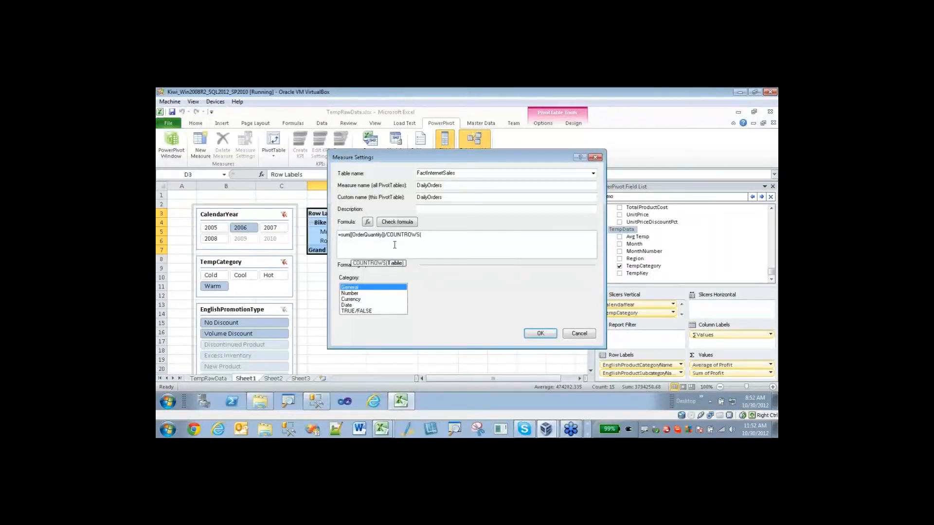
pyautogui.write('DISTINCT(')
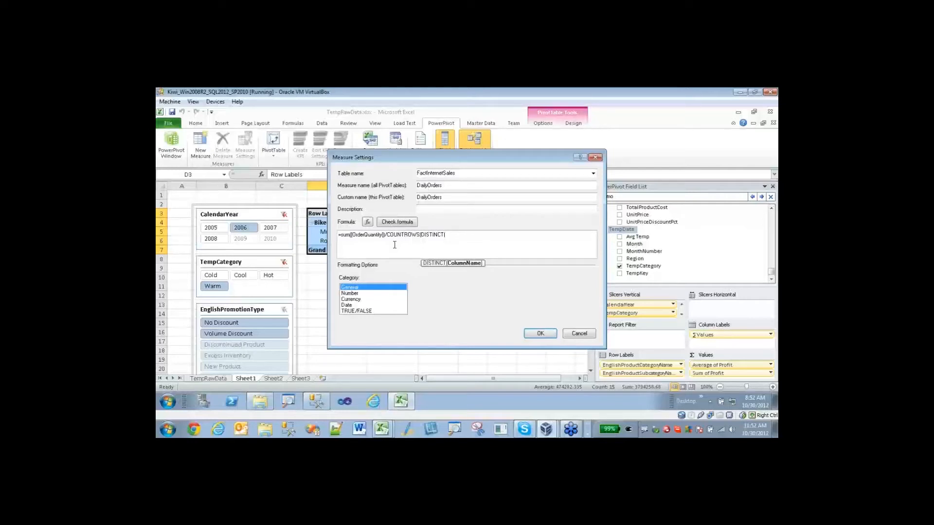
pyautogui.write('factin')
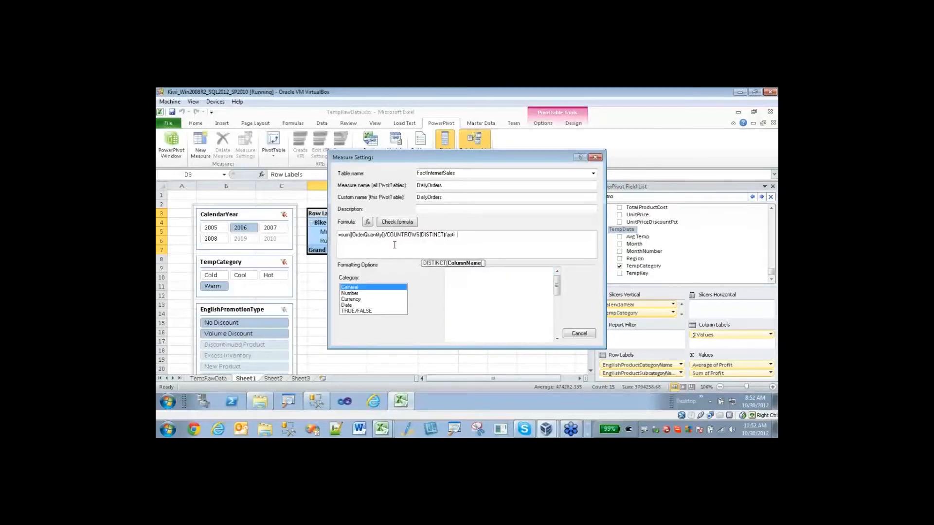
pyautogui.press('Down')
pyautogui.press('Down')
pyautogui.press('Down')
pyautogui.press('Down')
pyautogui.press('Down')
pyautogui.press('Down')
pyautogui.press('Down')
pyautogui.press('Down')
pyautogui.press('Down')
pyautogui.press('Down')
pyautogui.press('Down')
pyautogui.press('Down')
pyautogui.press('Down')
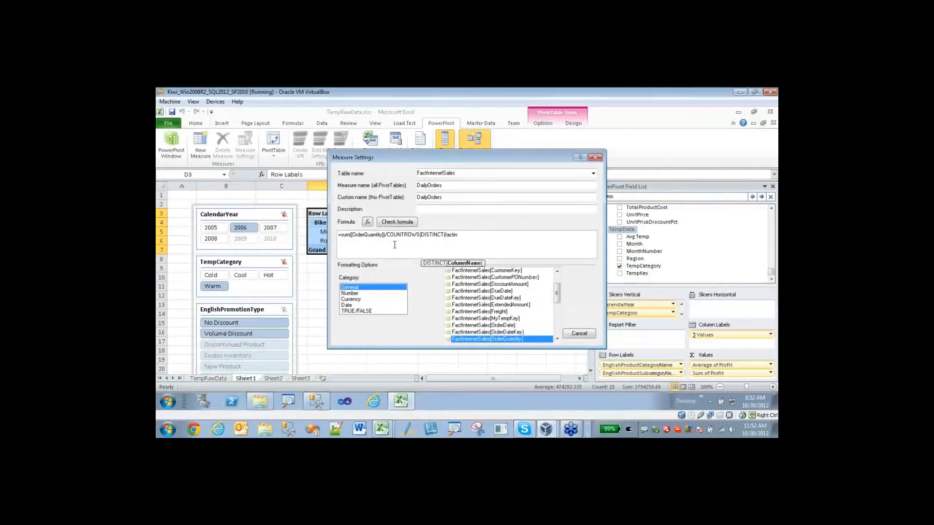
pyautogui.press('Tab')
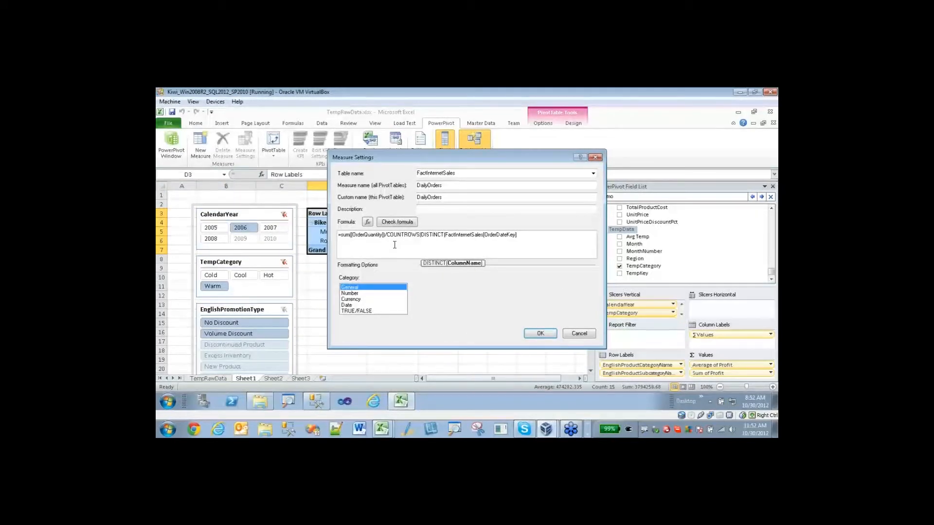
pyautogui.write('))')
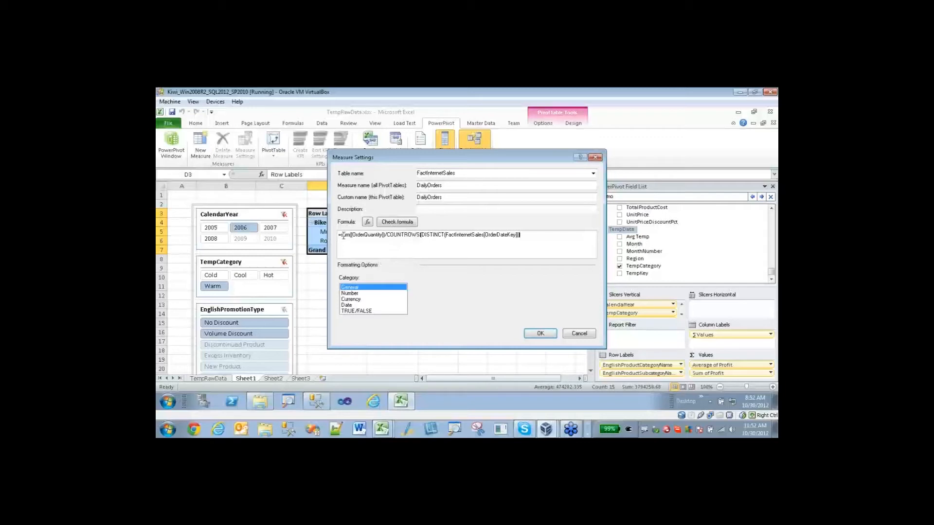
# Format the DailyOrders measure as a decimal number with 2 decimal places and create it.
pyautogui.moveTo(343, 235); pyautogui.dragTo(521, 236)
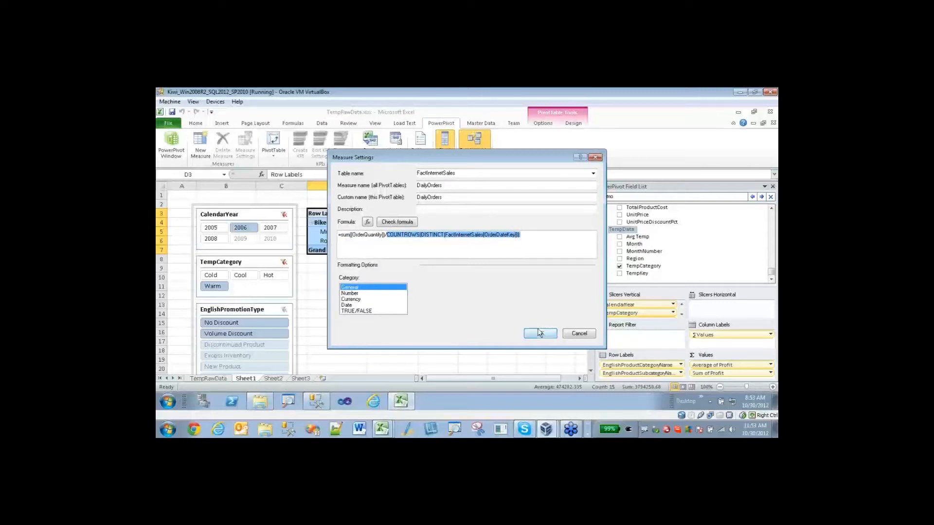
pyautogui.click(350, 294)
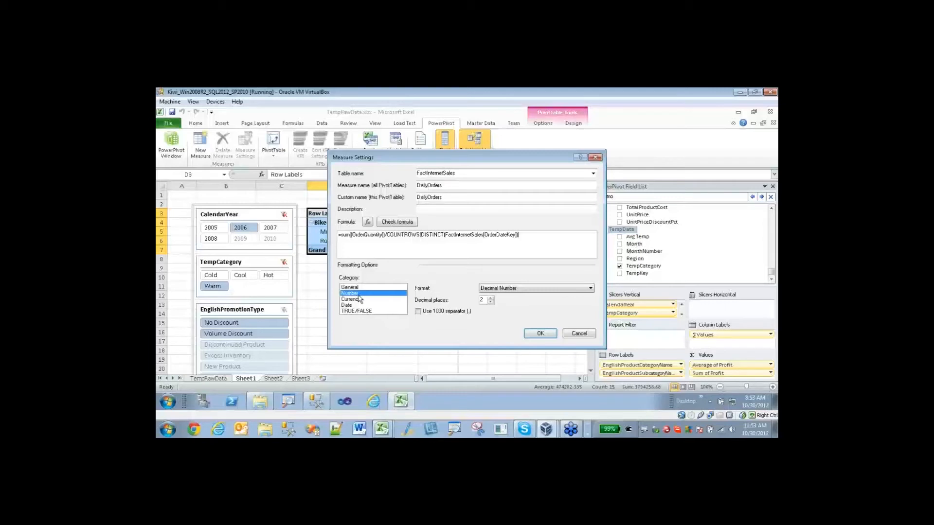
pyautogui.click(546, 336)
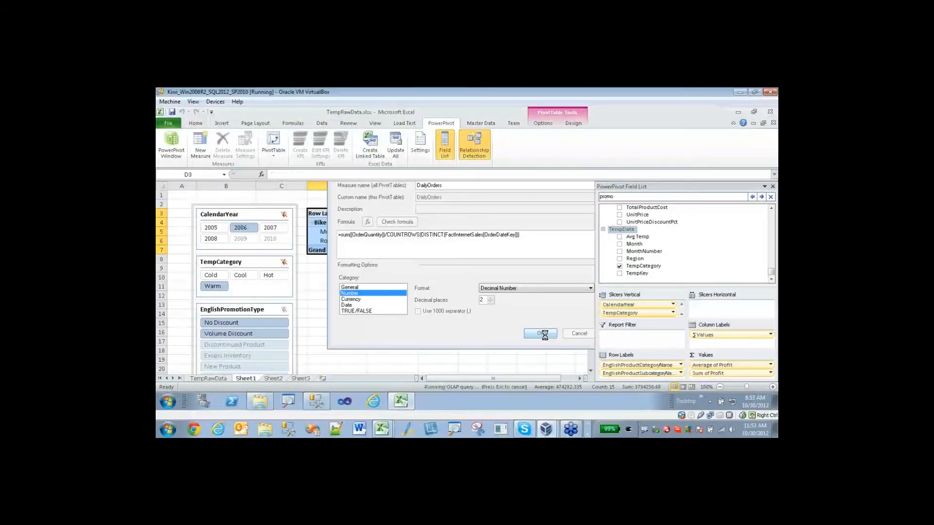
# Examine the DailyOrders values for Bikes, Mountain Bikes and Road Bikes in the PivotTable.
pyautogui.click(479, 225)
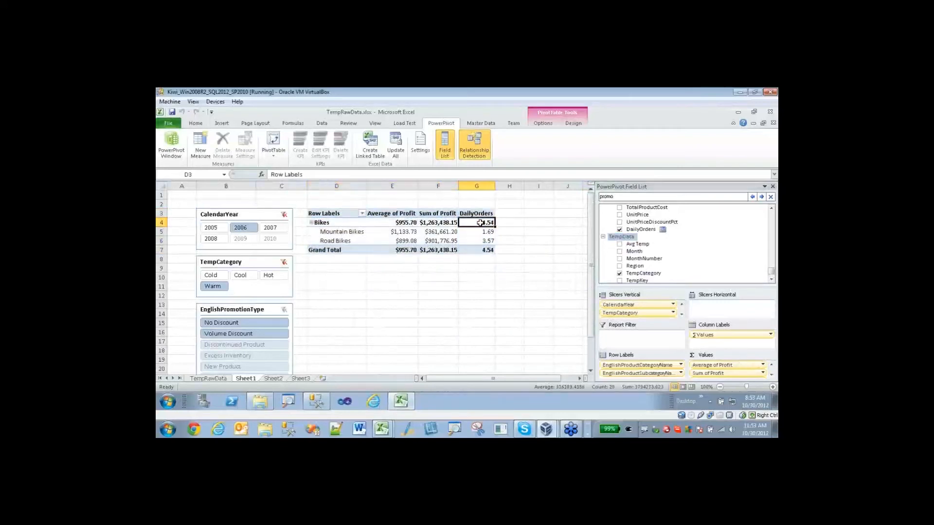
pyautogui.click(481, 233)
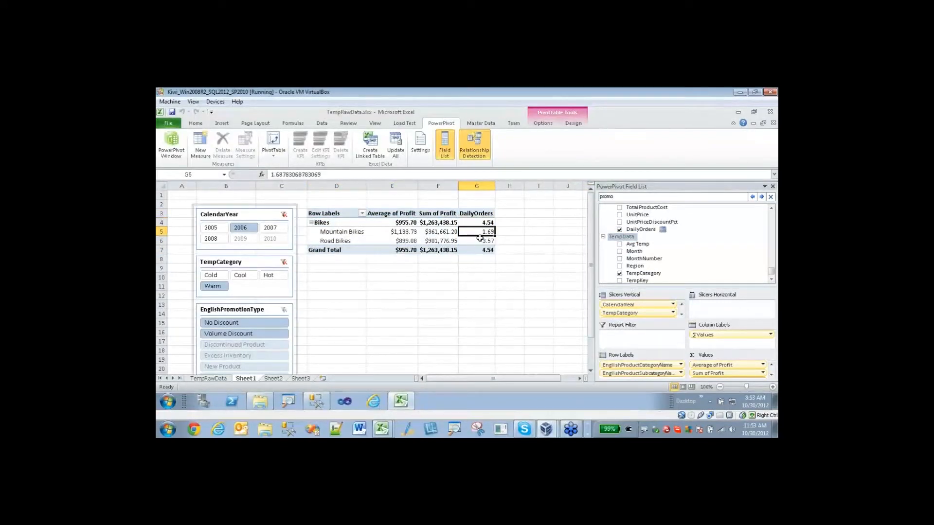
pyautogui.click(476, 240)
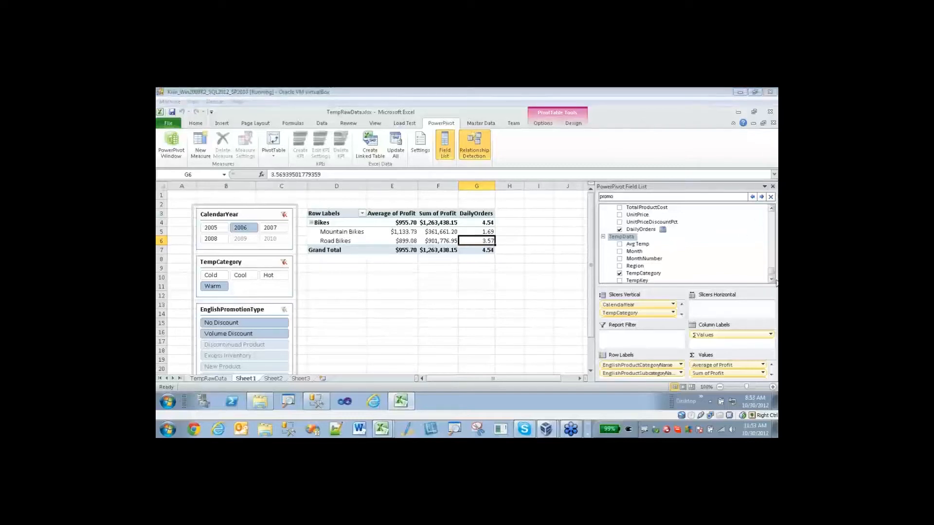
pyautogui.moveTo(773, 278)
pyautogui.mouseDown()
pyautogui.moveTo(774, 253)
pyautogui.moveTo(773, 274)
pyautogui.mouseUp()
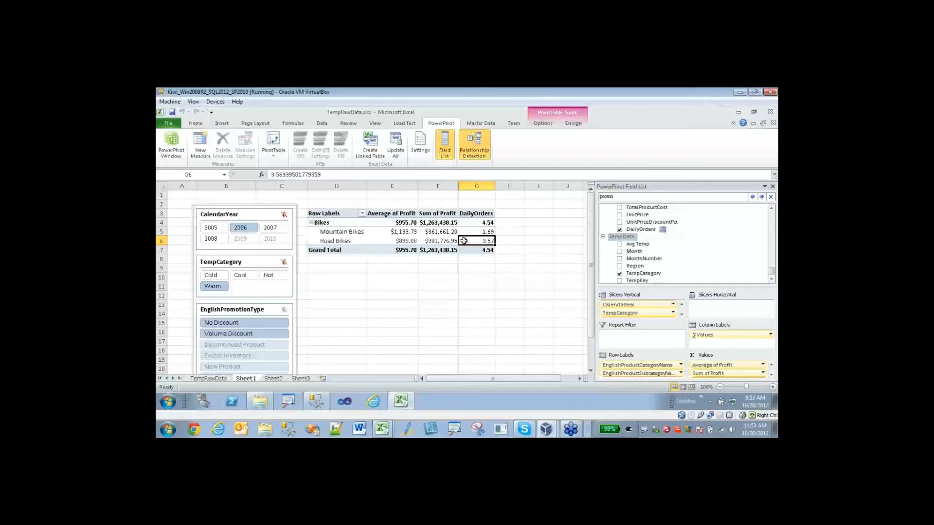
pyautogui.moveTo(464, 241)
# Filter the PivotTable to calendar year 2008 with the CalendarYear slicer.
pyautogui.click(211, 239)
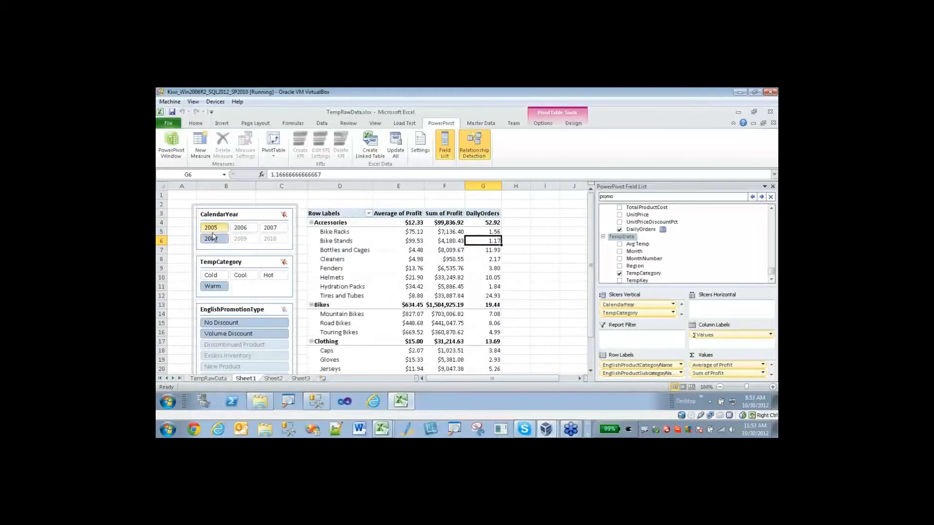
pyautogui.keyDown('ctrl'); pyautogui.click(225, 228); pyautogui.keyUp('ctrl')
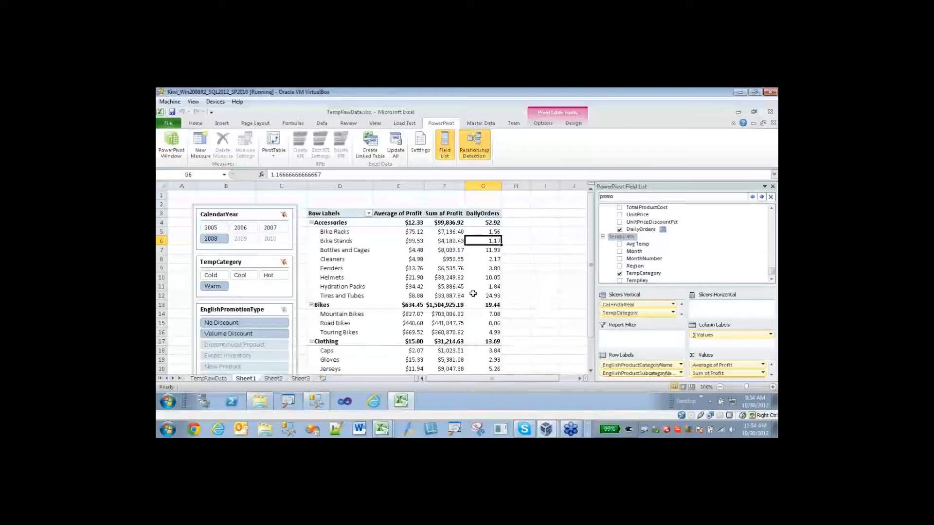
pyautogui.moveTo(472, 294)
# Save the workbook, plus a copy on the Desktop under the name PowerPivot demo temp data.xlsx.
pyautogui.click(171, 112)
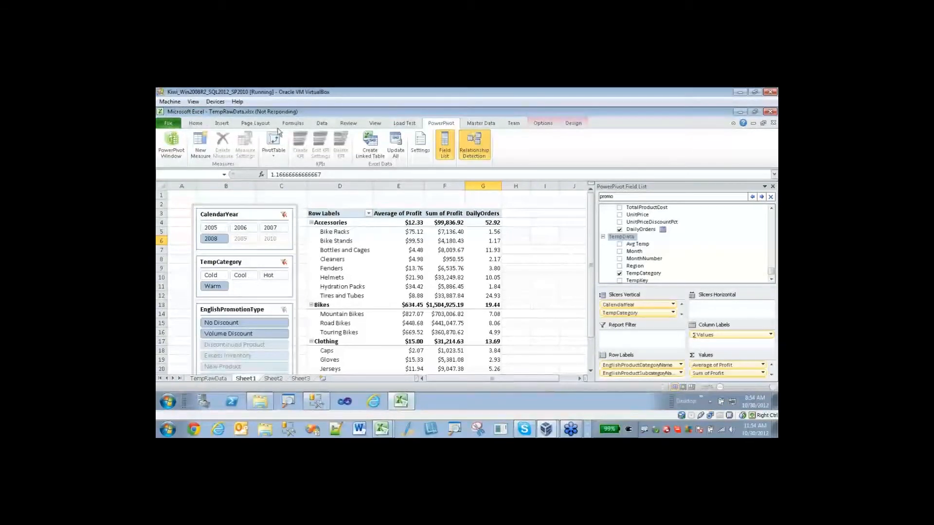
pyautogui.click(171, 124)
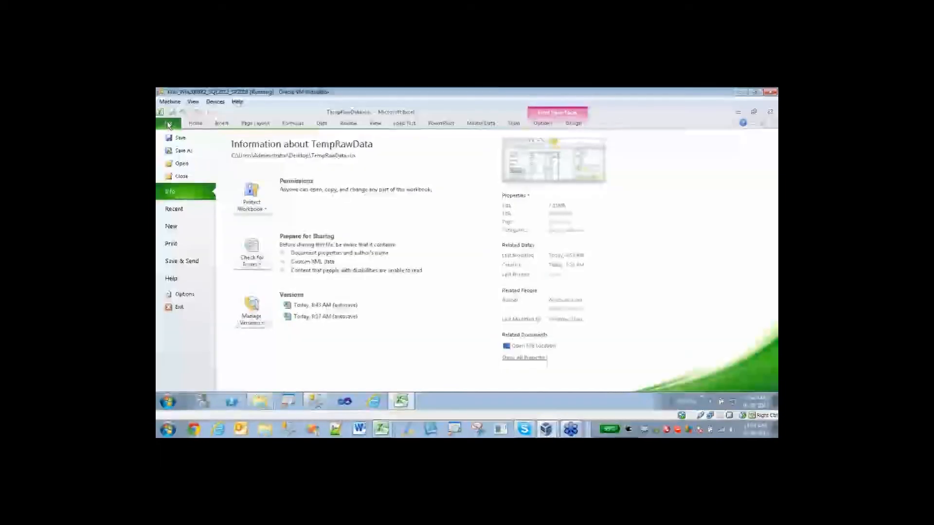
pyautogui.click(178, 153)
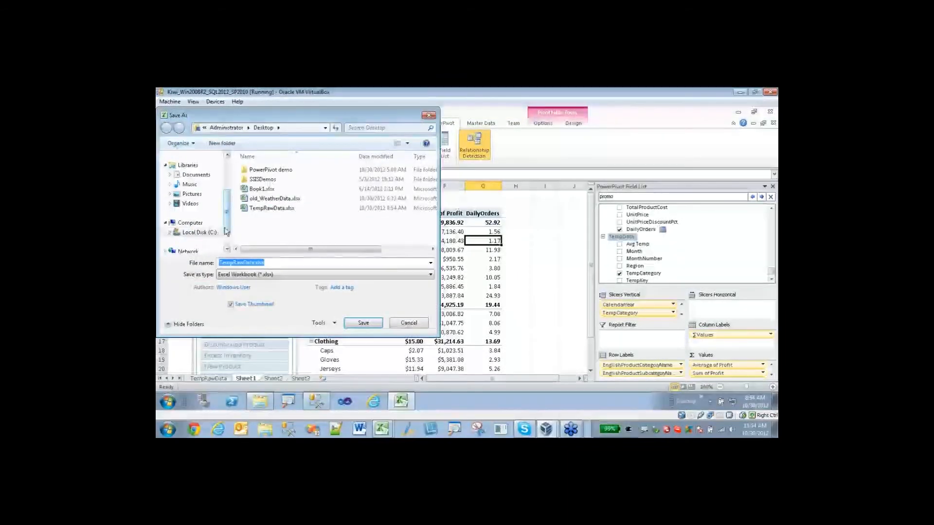
pyautogui.click(192, 188)
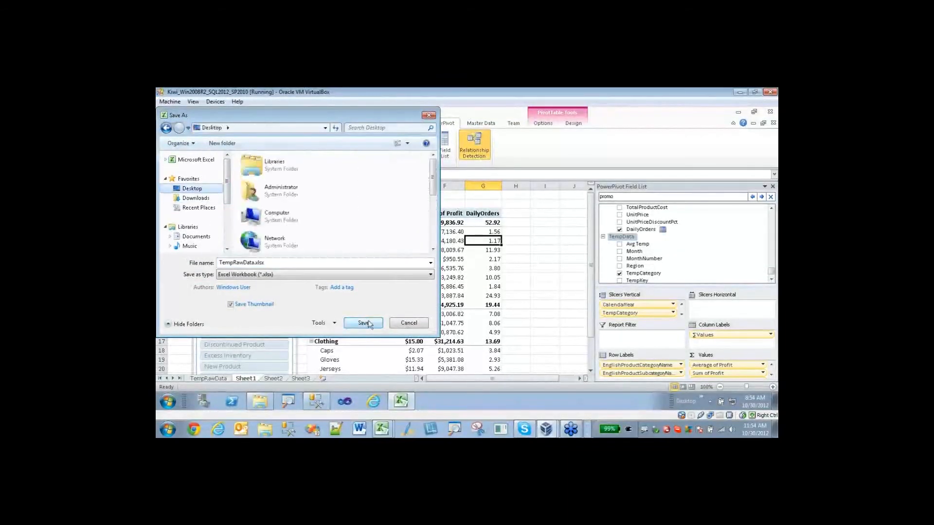
pyautogui.moveTo(254, 262); pyautogui.dragTo(189, 254)
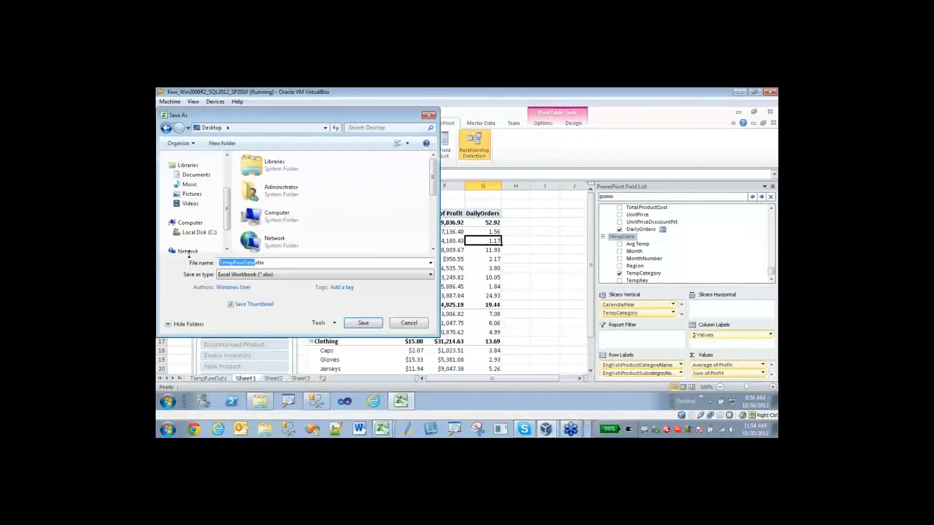
pyautogui.write('PowerPivot ddemo temp data')
pyautogui.click(375, 324)
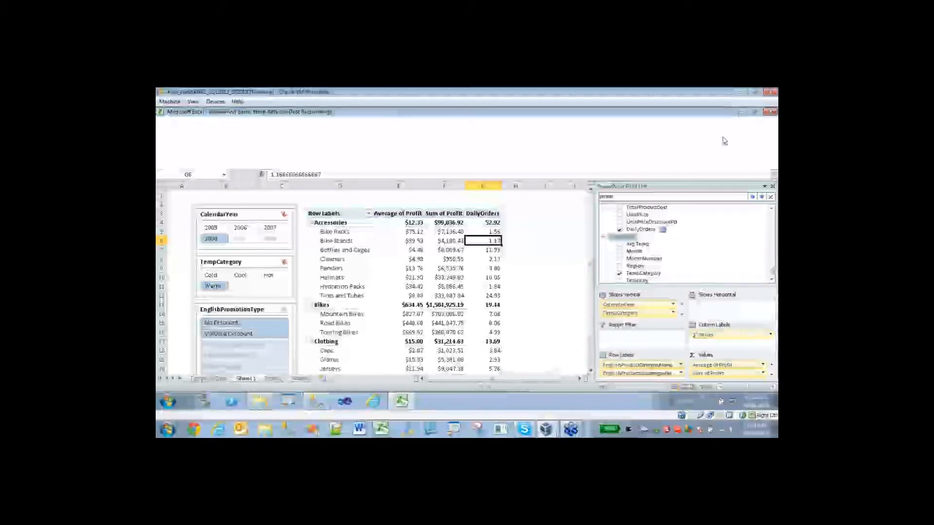
# Check the file size of PowerPivot demo temp data.xlsx on the Desktop in its file properties.
pyautogui.click(738, 112)
pyautogui.rightClick(220, 368)
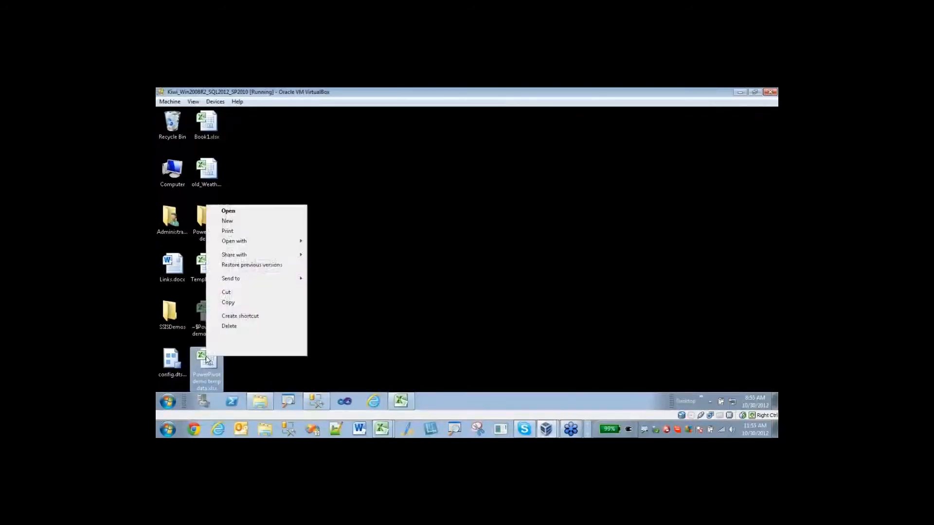
pyautogui.click(231, 346)
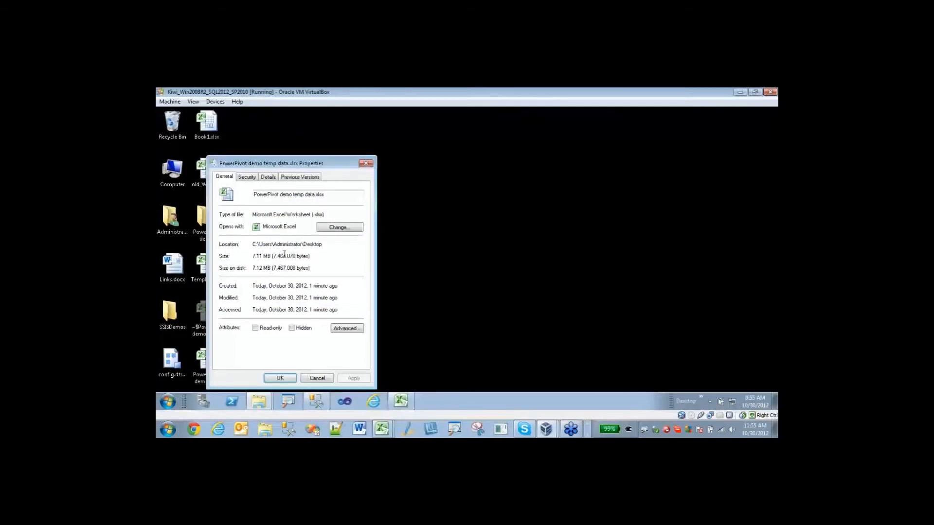
pyautogui.click(321, 382)
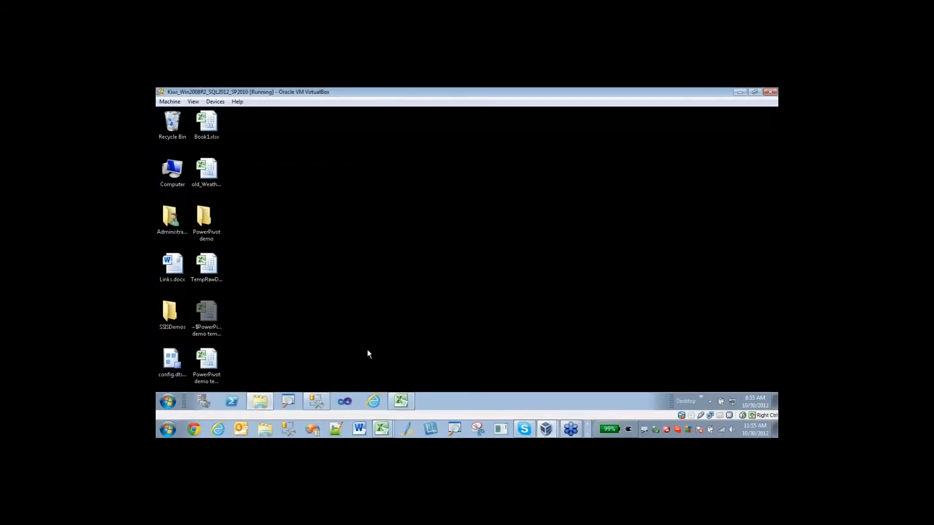
# Return to Excel and publish the workbook to the SharePoint PowerPivot Gallery as PowerPivot demo temp data.xlsx.
pyautogui.click(400, 402)
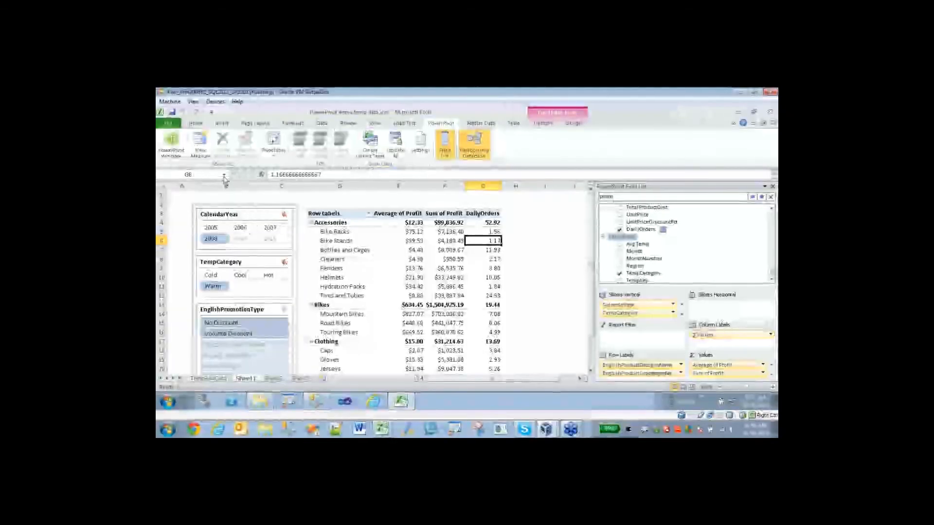
pyautogui.click(167, 121)
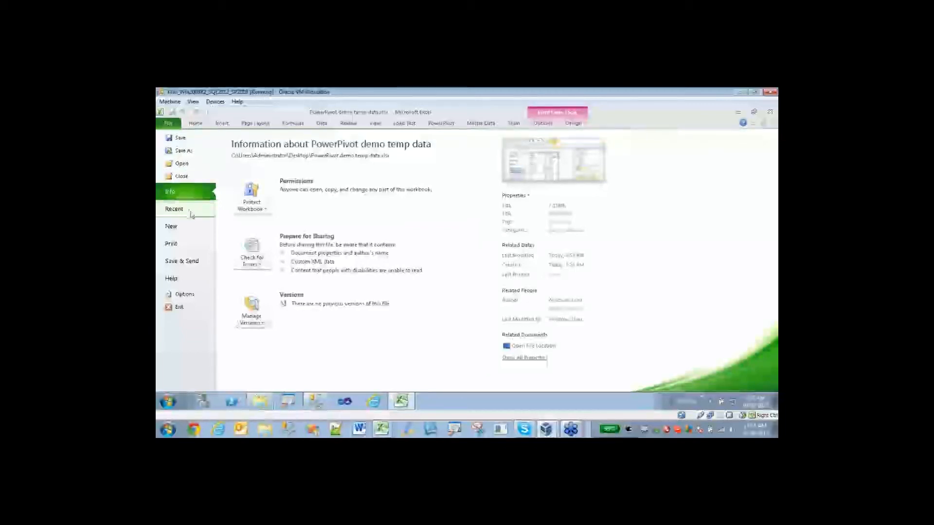
pyautogui.click(189, 267)
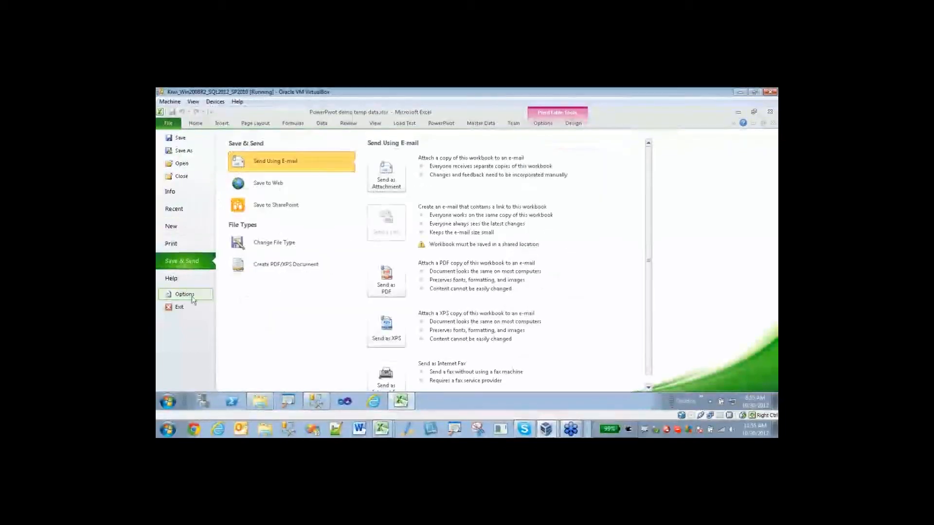
pyautogui.click(261, 208)
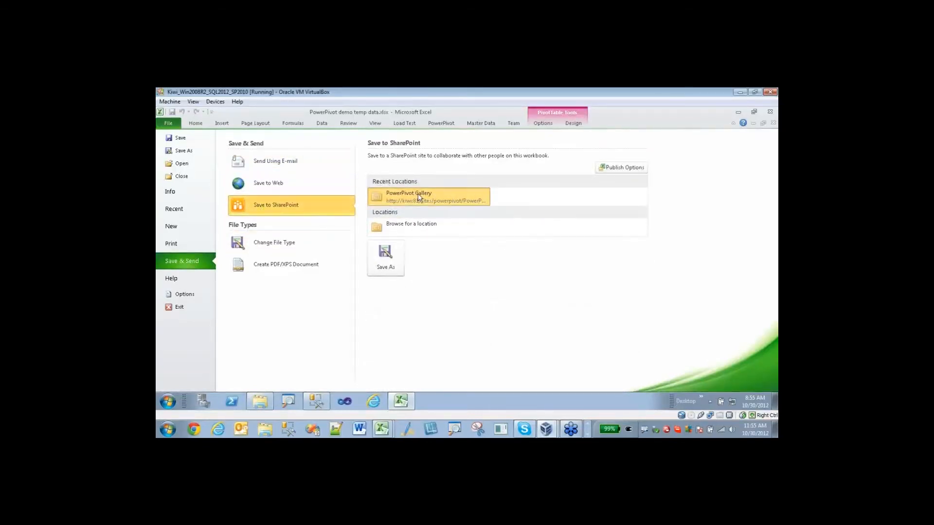
pyautogui.click(388, 267)
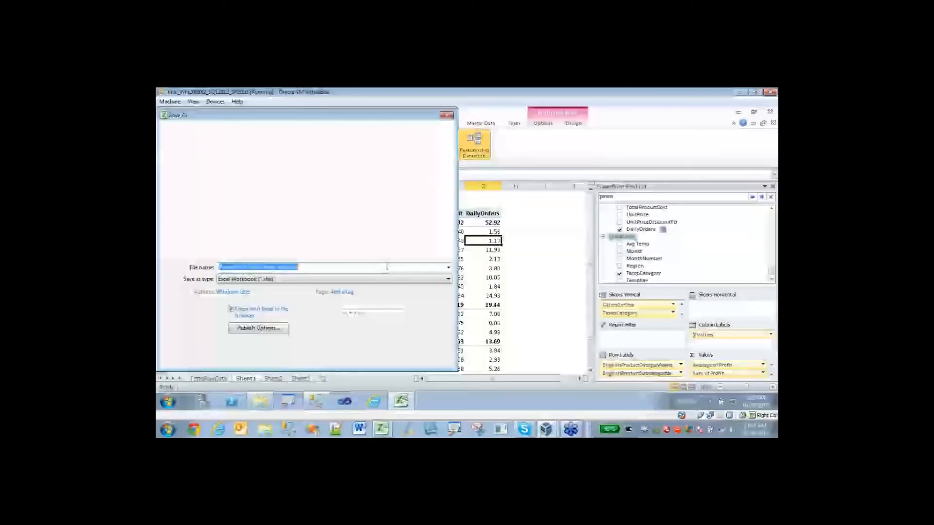
pyautogui.click(270, 265)
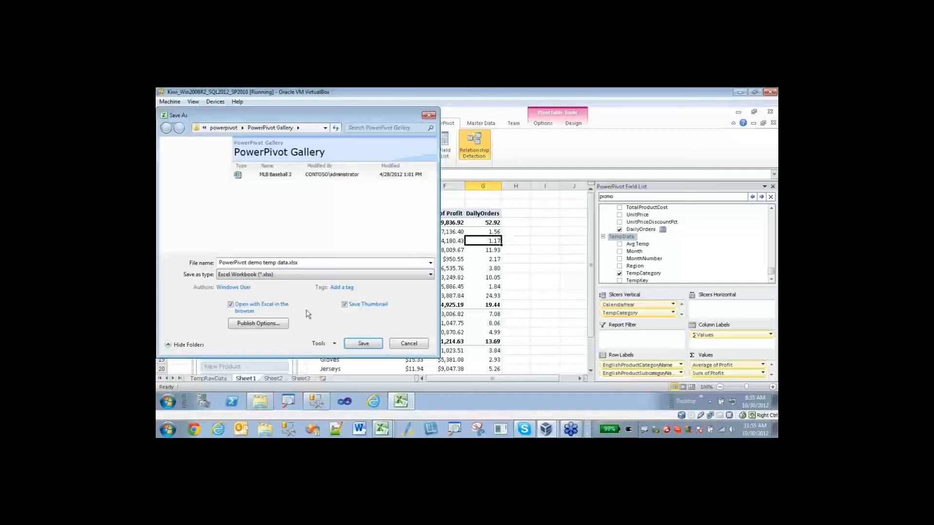
pyautogui.click(378, 345)
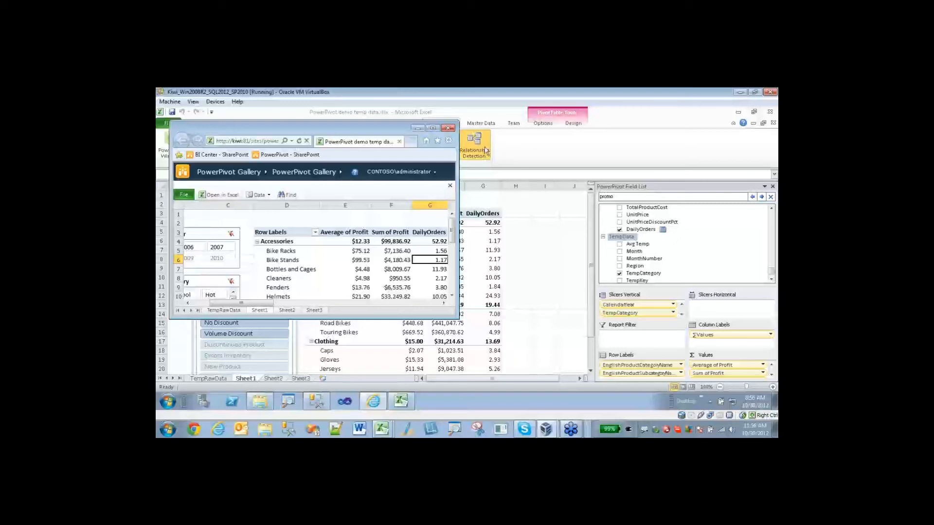
# Maximize the published workbook's browser view and filter it by calendar year 2009, 2008, 2006 and finally 2007.
pyautogui.click(433, 128)
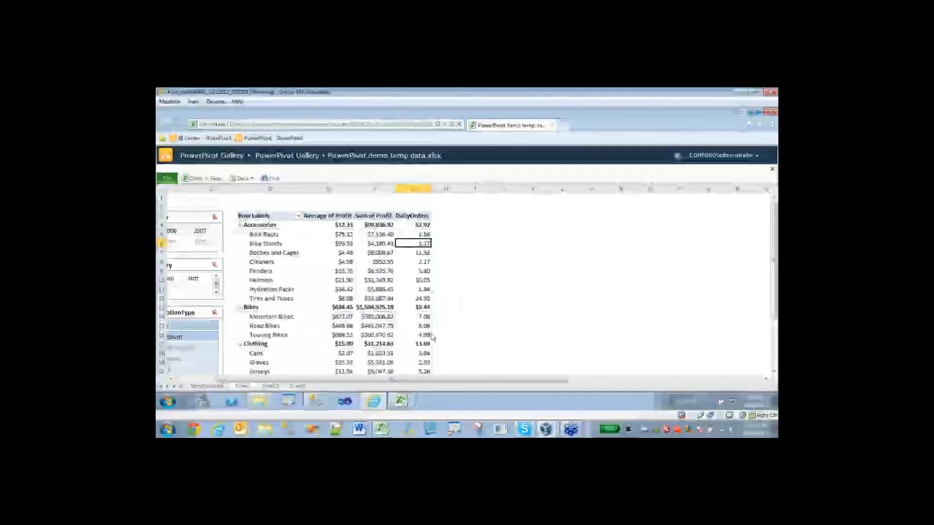
pyautogui.moveTo(391, 381); pyautogui.dragTo(320, 378)
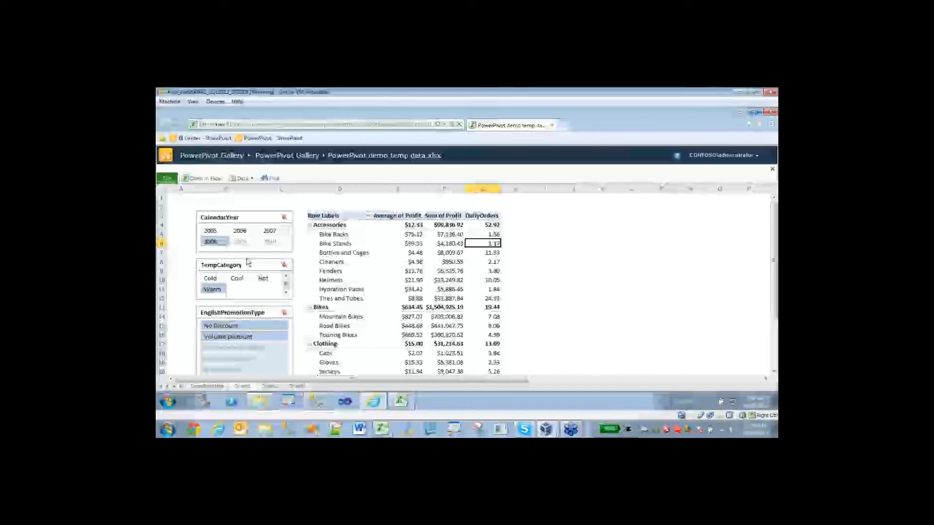
pyautogui.click(243, 241)
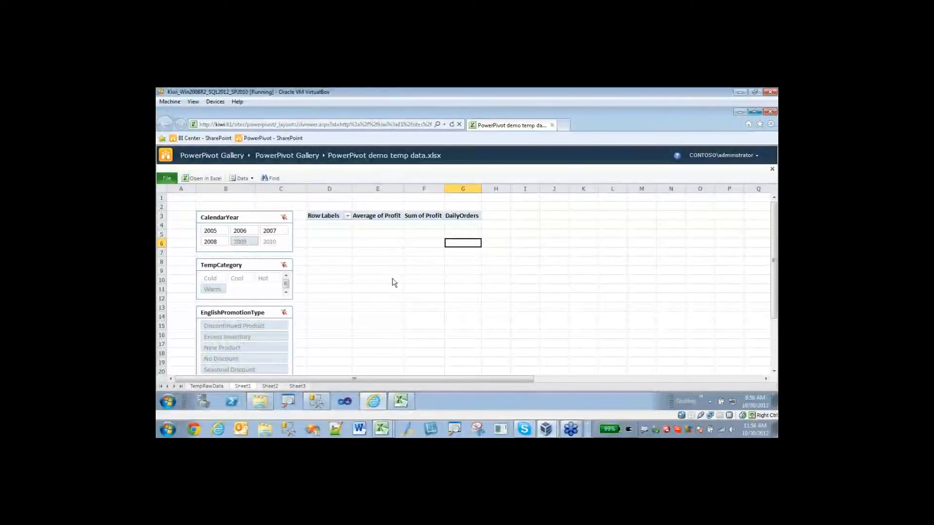
pyautogui.click(220, 241)
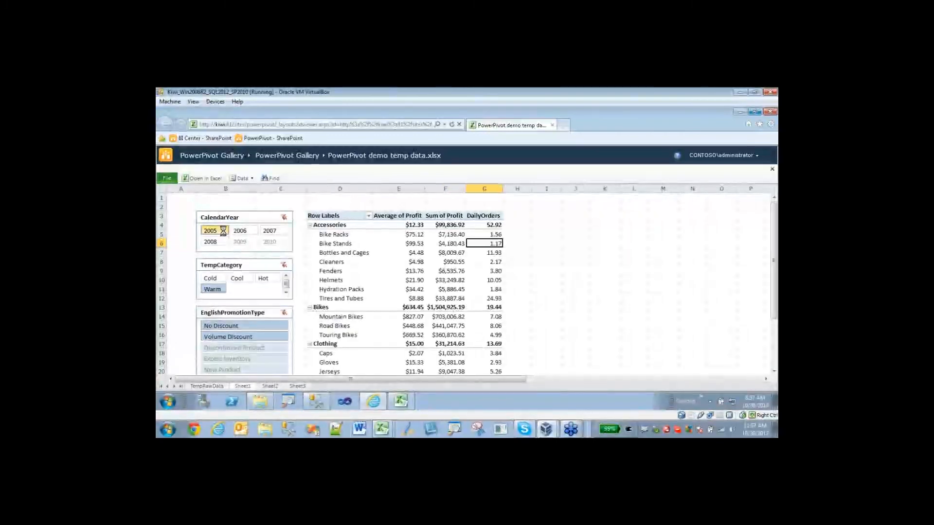
pyautogui.click(238, 231)
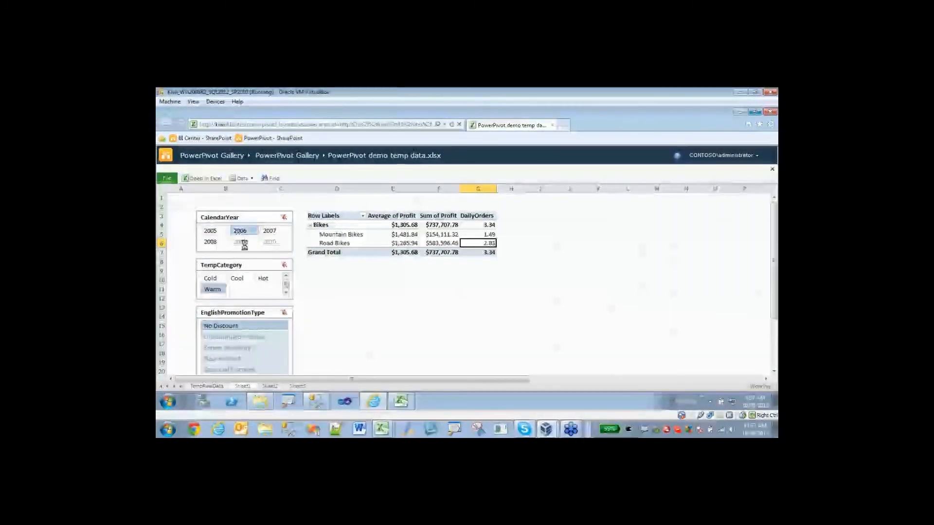
pyautogui.click(272, 232)
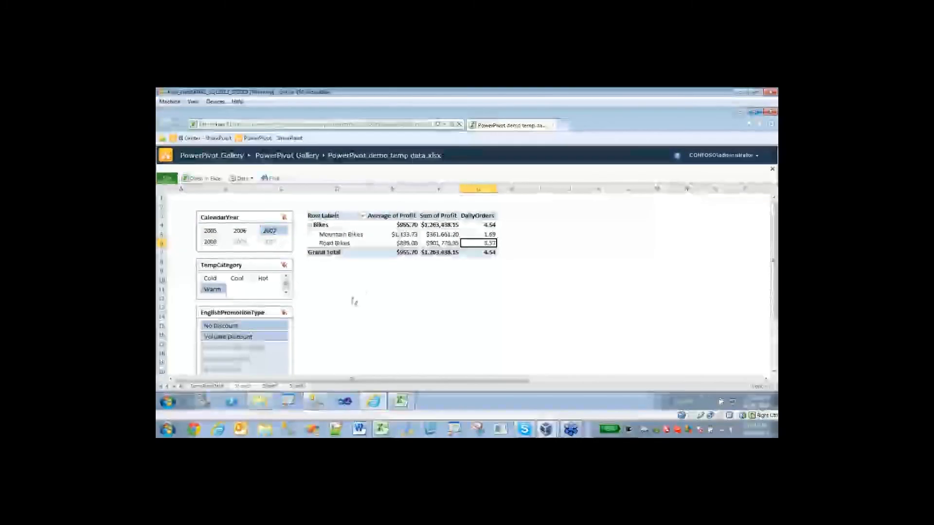
# Switch to SQL Server Management Studio and refresh the Databases list of the KIWI\POWERPIVOT Analysis Services instance.
pyautogui.click(315, 402)
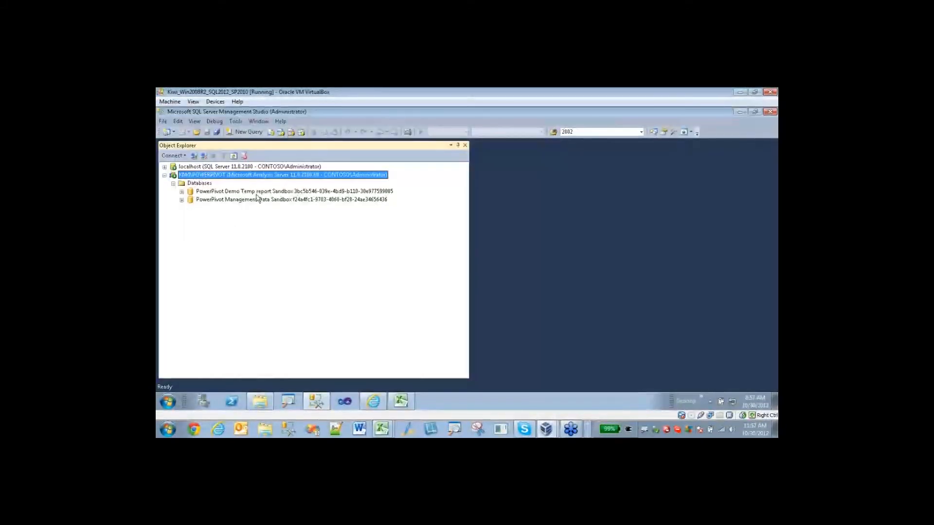
pyautogui.rightClick(204, 184)
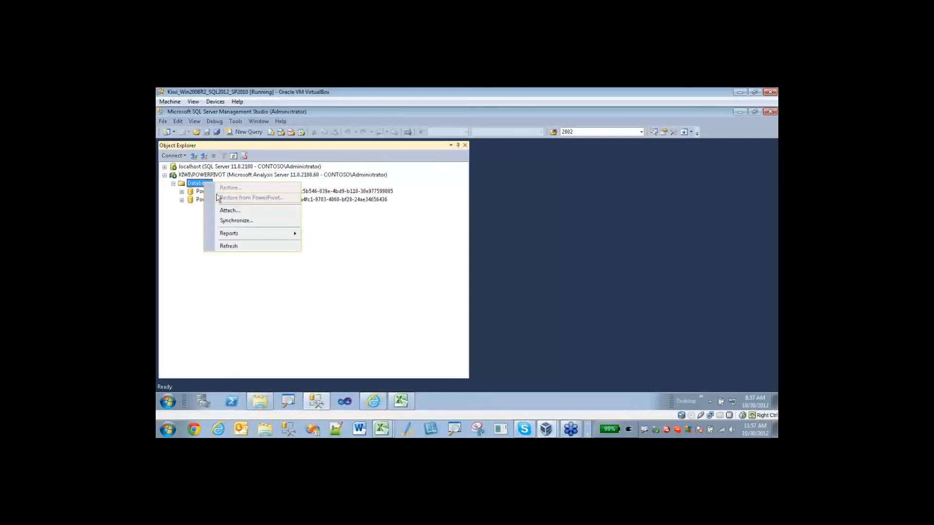
pyautogui.click(228, 245)
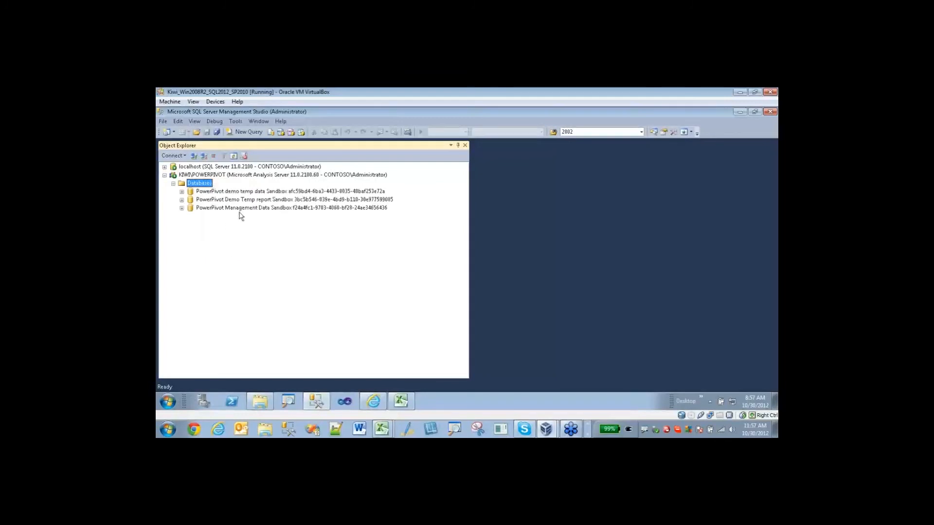
# Examine the PowerPivot demo temp data sandbox database by expanding its Connections, Tables and Roles.
pyautogui.click(229, 200)
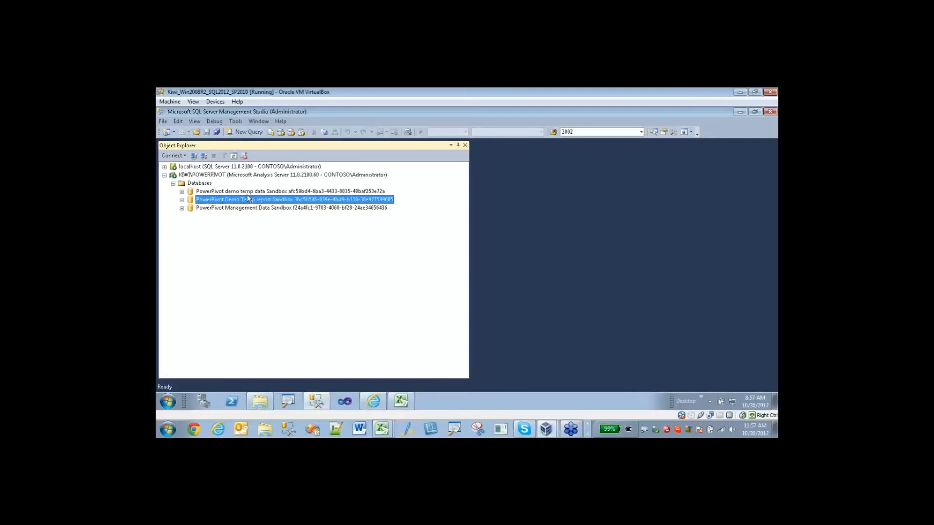
pyautogui.click(246, 194)
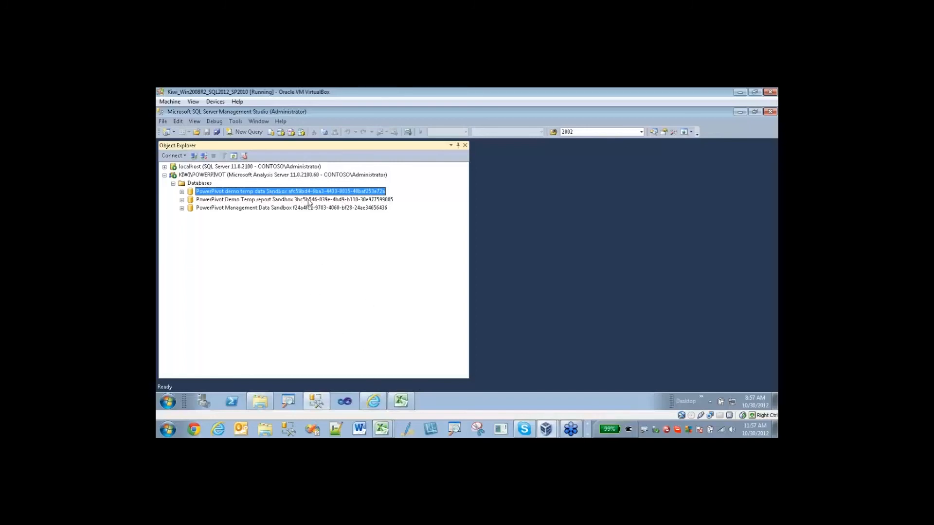
pyautogui.click(266, 192)
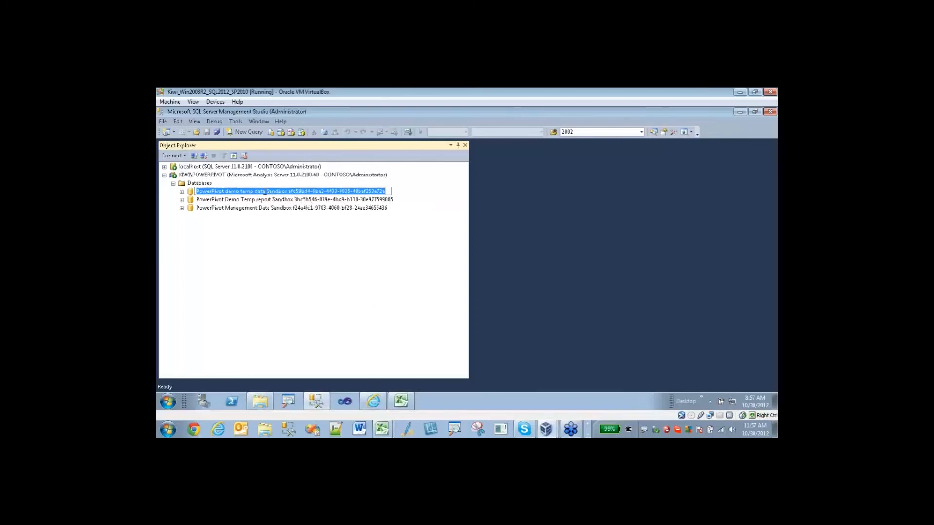
pyautogui.click(181, 191)
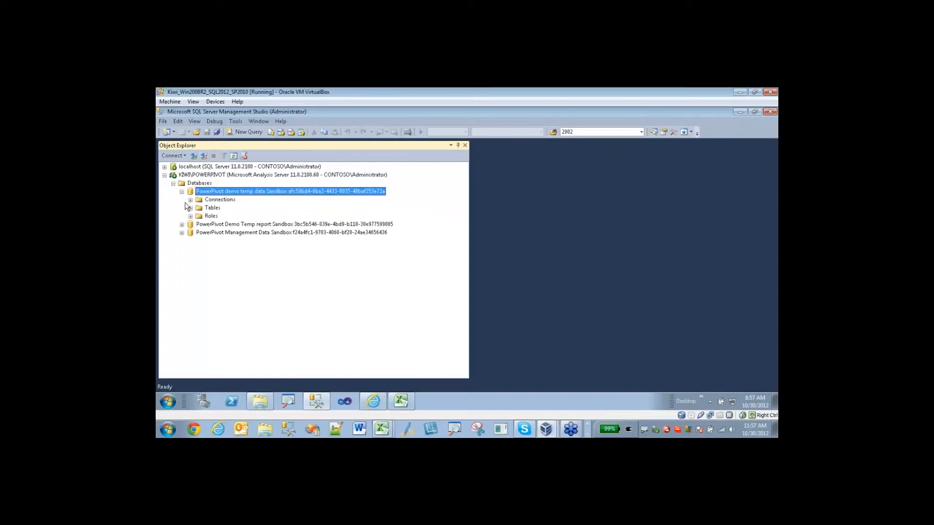
pyautogui.click(190, 200)
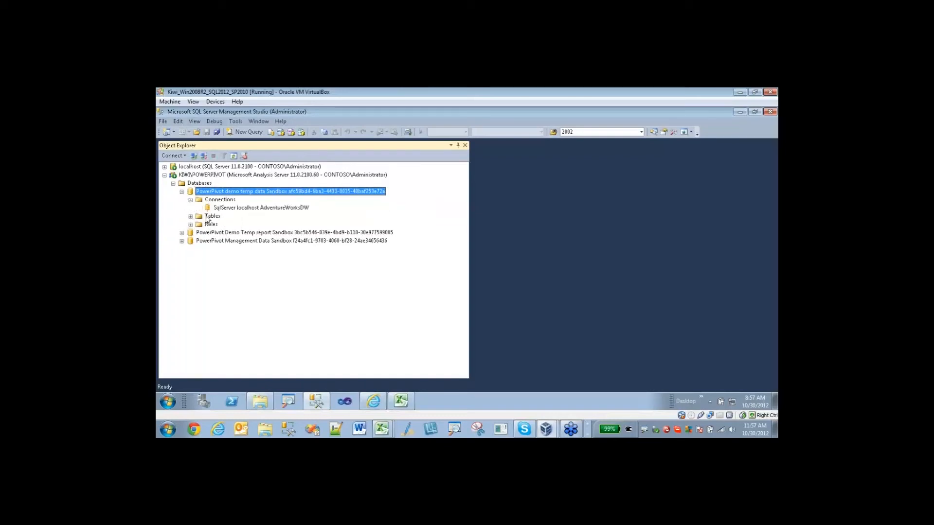
pyautogui.click(190, 216)
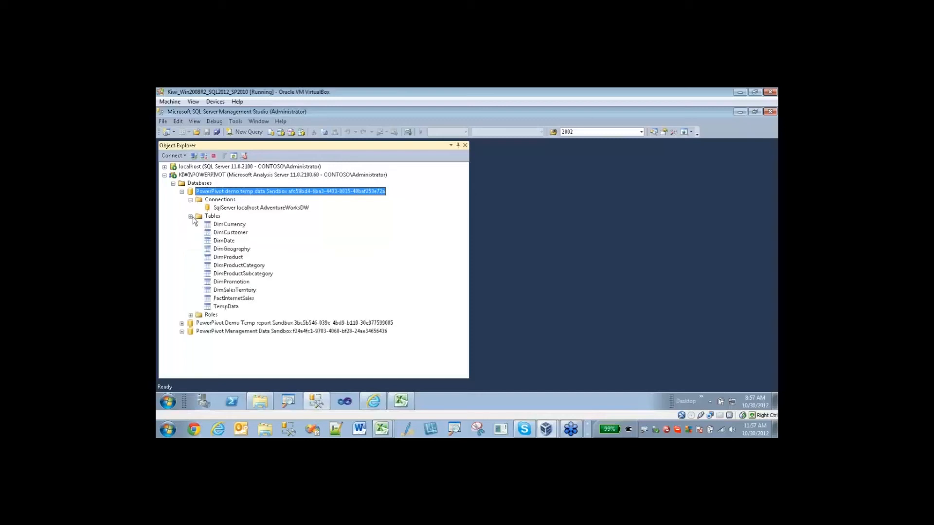
pyautogui.click(190, 315)
# Switch back to the Excel workbook and look over the Accessories subcategories in the PivotTable.
pyautogui.click(401, 401)
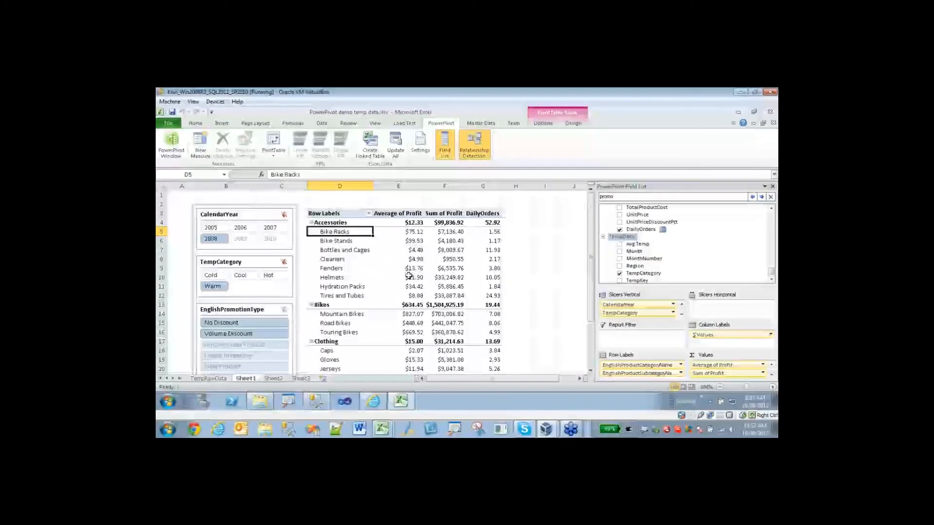
pyautogui.click(368, 241)
pyautogui.click(349, 288)
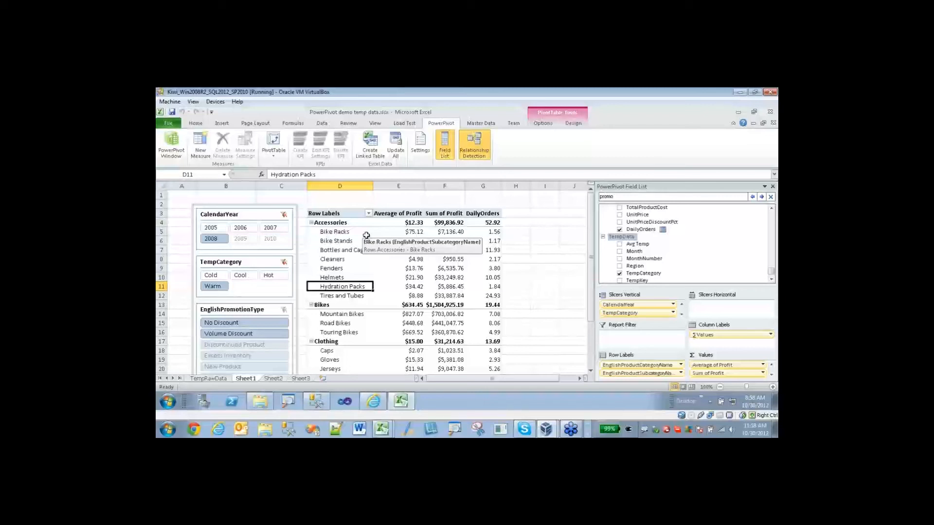
pyautogui.click(401, 401)
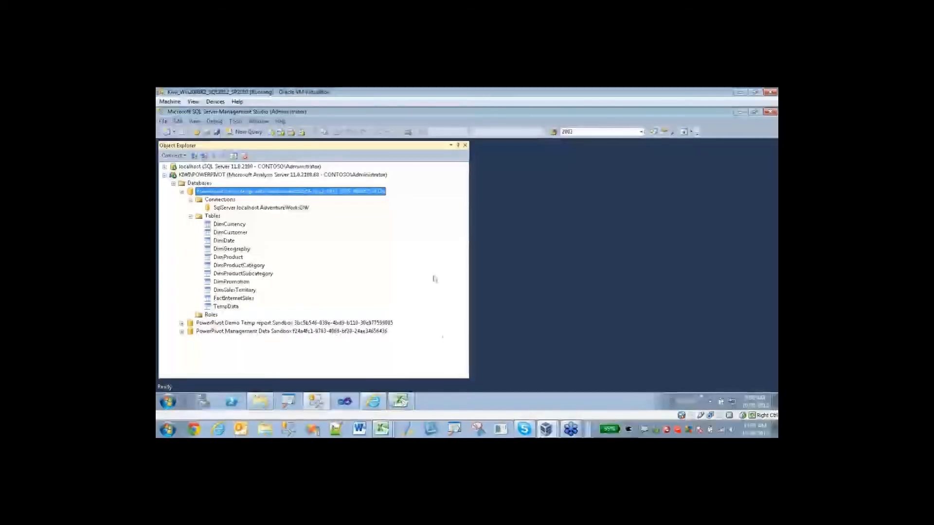
pyautogui.click(401, 400)
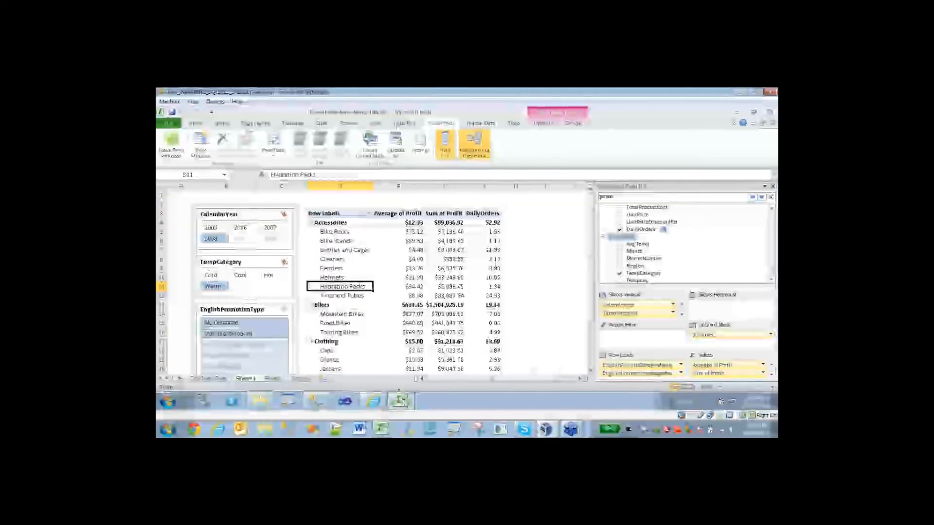
# Open the workbook's PowerPivot window and refresh all tables imported from the database, closing the refresh report when done.
pyautogui.moveTo(400, 270)
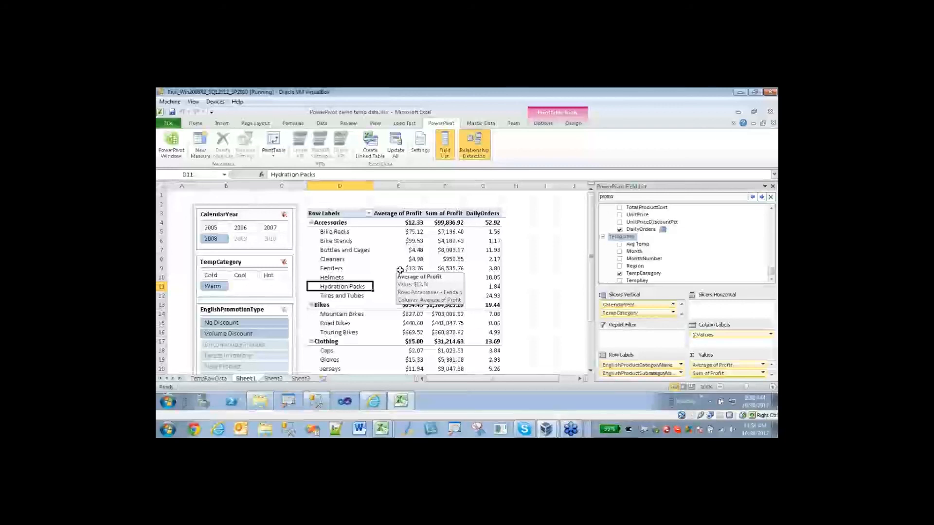
pyautogui.click(321, 123)
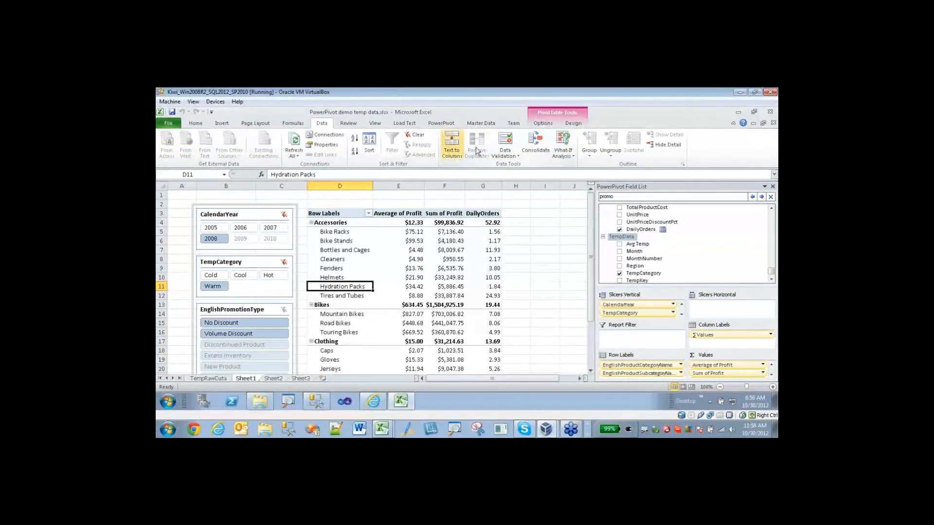
pyautogui.click(441, 123)
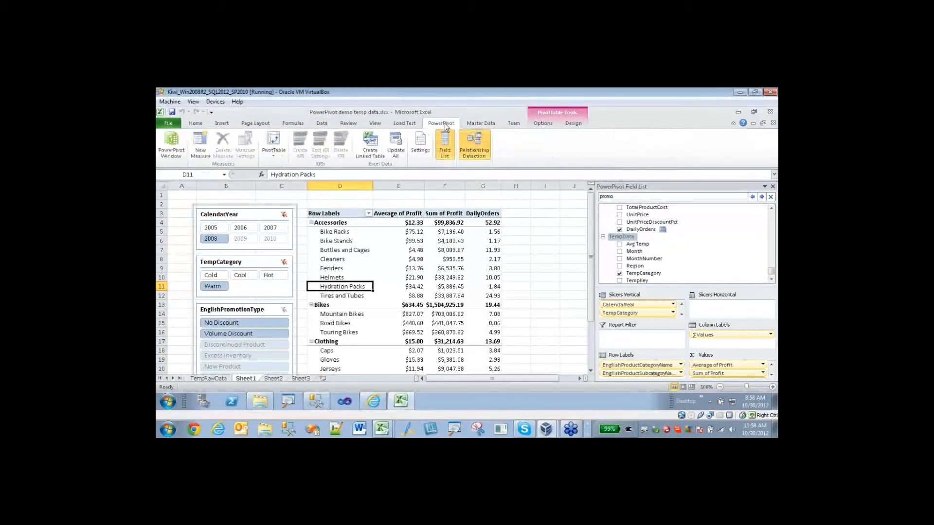
pyautogui.click(168, 139)
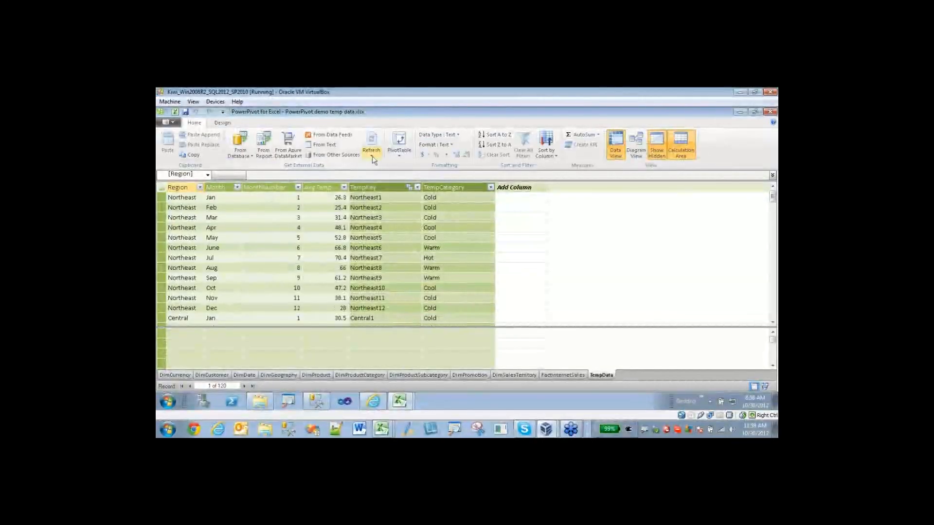
pyautogui.click(372, 157)
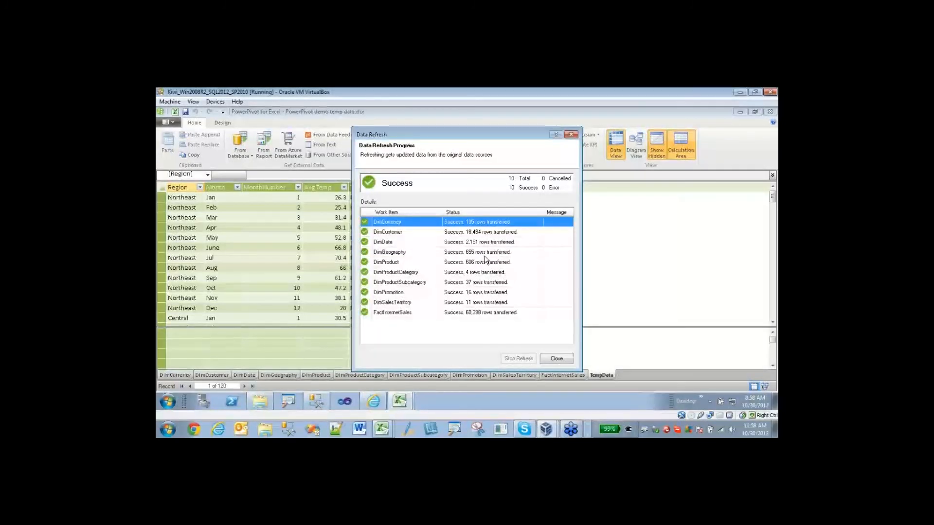
pyautogui.press('Return')
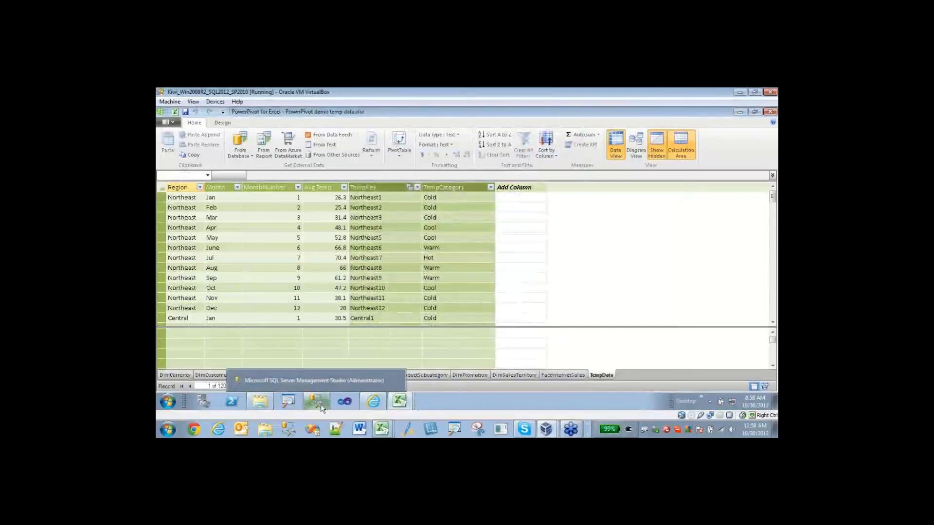
# Switch to the browser, return to the PowerPivot Gallery and open the data refresh settings of PowerPivot demo temp data.
pyautogui.click(375, 409)
pyautogui.click(411, 248)
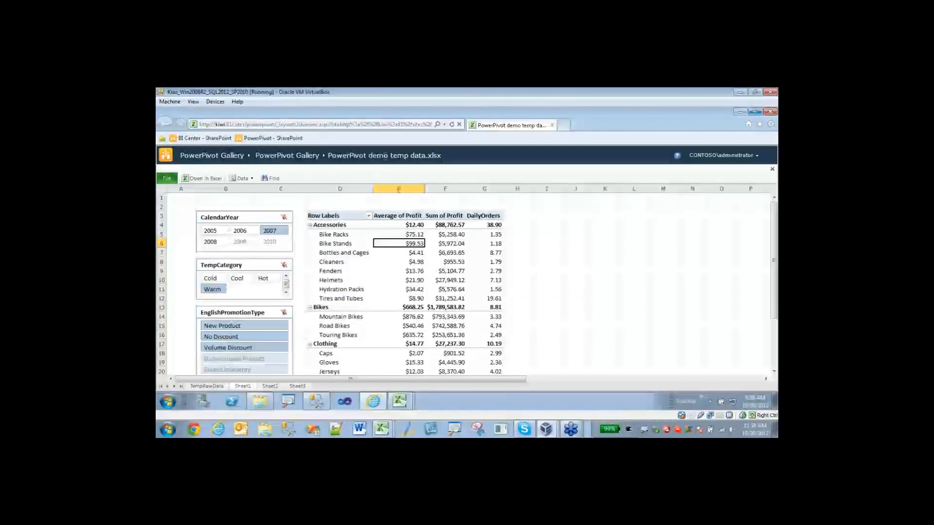
pyautogui.click(298, 158)
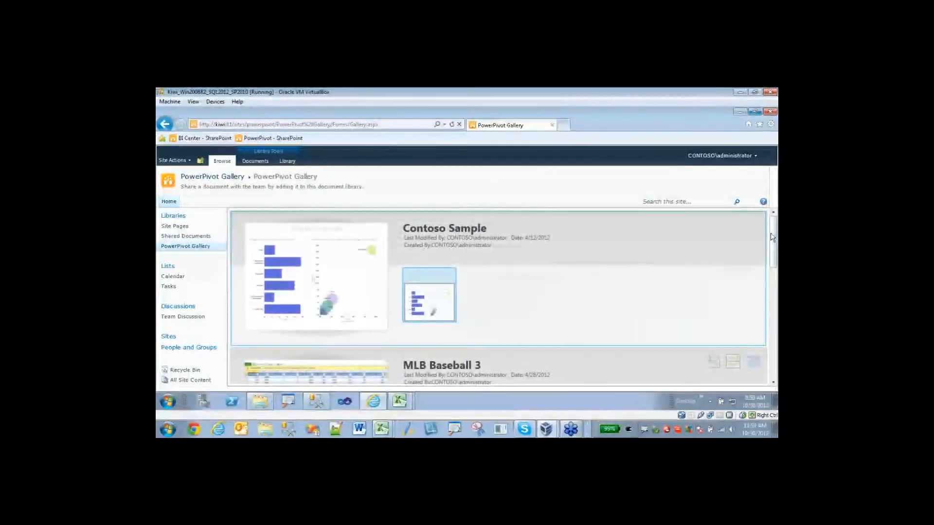
pyautogui.scroll(-10, 774, 231)
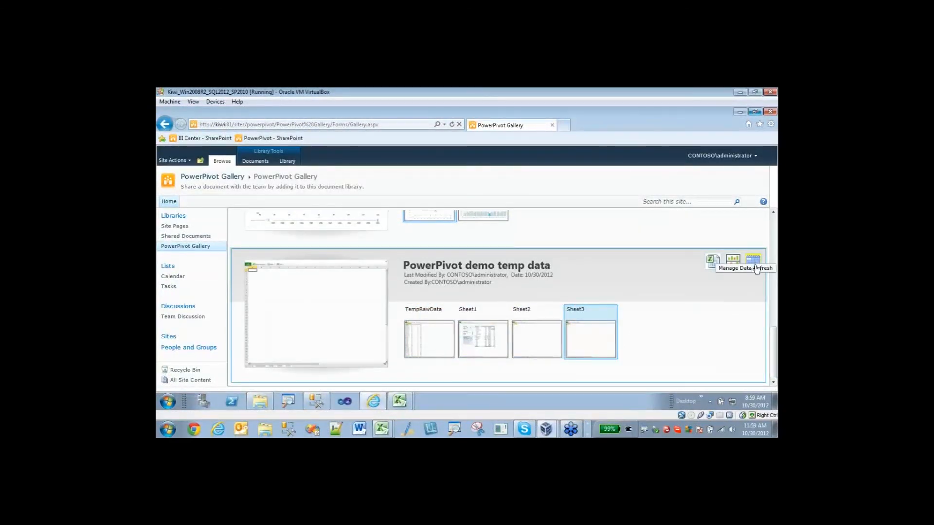
pyautogui.click(756, 265)
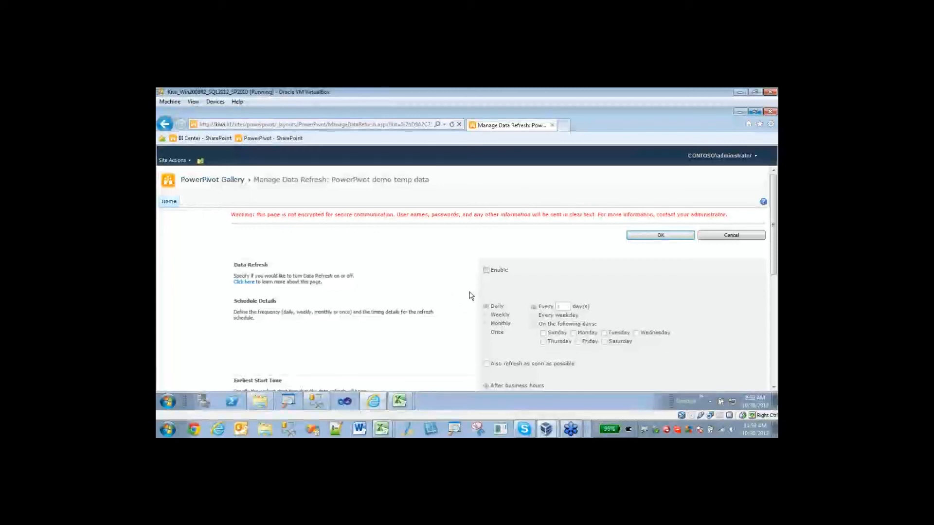
# Try enabling a daily data refresh on every weekday with a specific earliest start time, and discard the schedule.
pyautogui.click(486, 271)
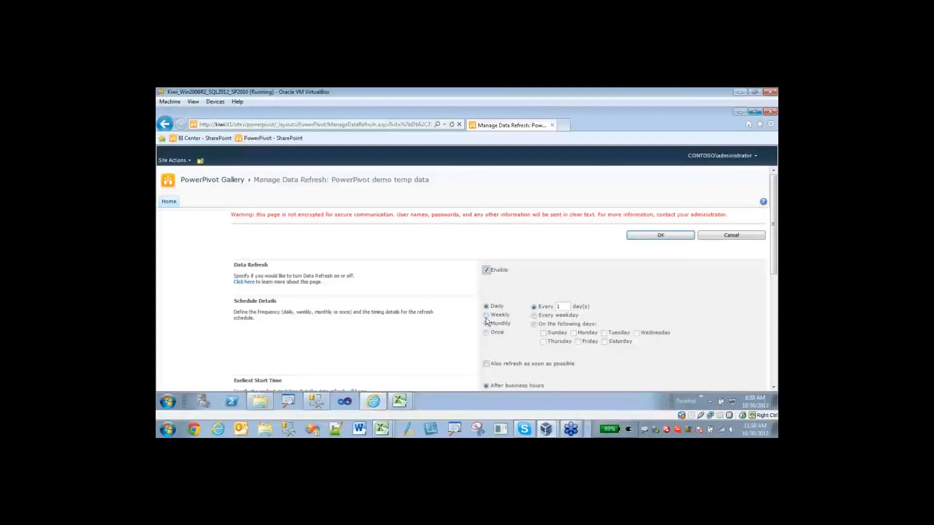
pyautogui.click(535, 317)
pyautogui.scroll(-2, 529, 360)
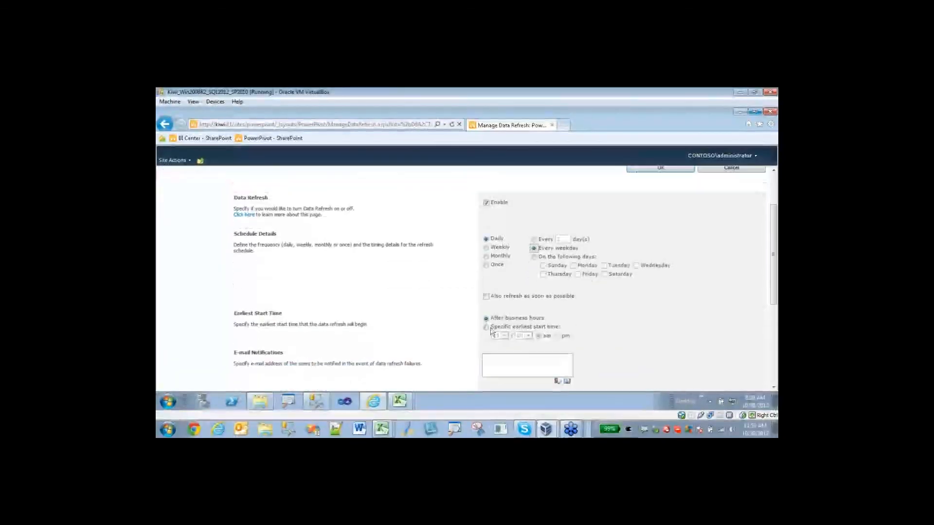
pyautogui.click(486, 328)
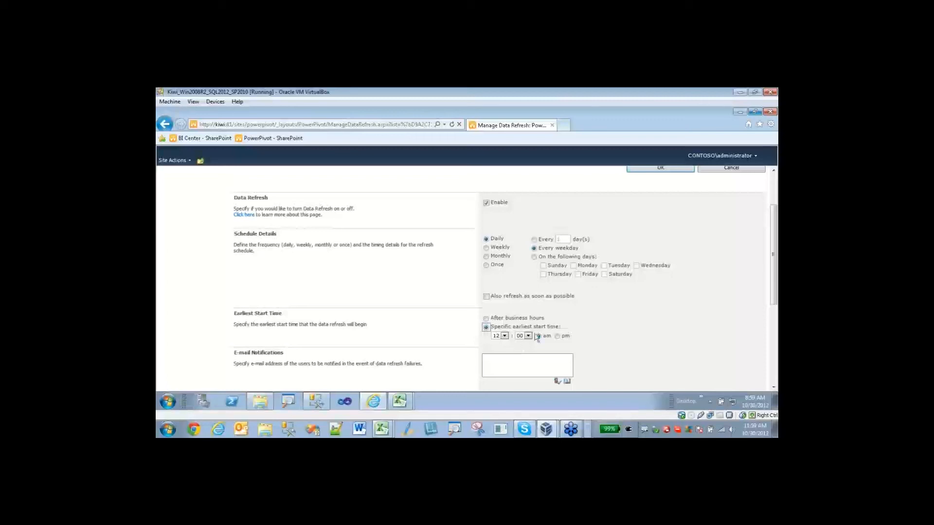
pyautogui.scroll(2, 696, 282)
pyautogui.click(732, 235)
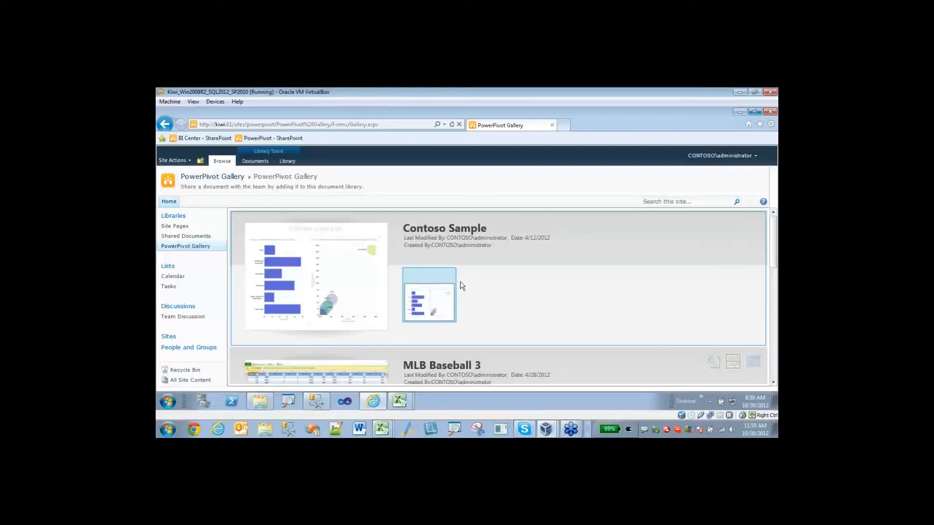
pyautogui.click(772, 292)
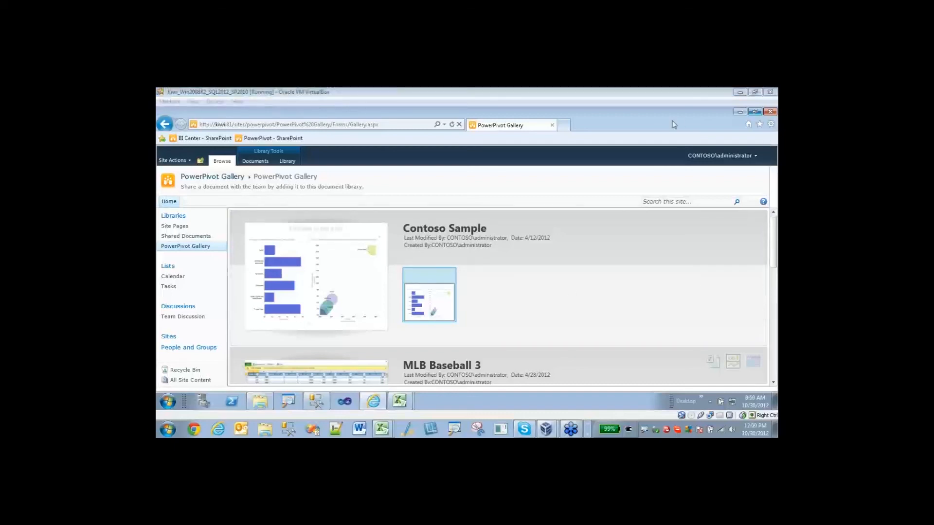
pyautogui.click(652, 132)
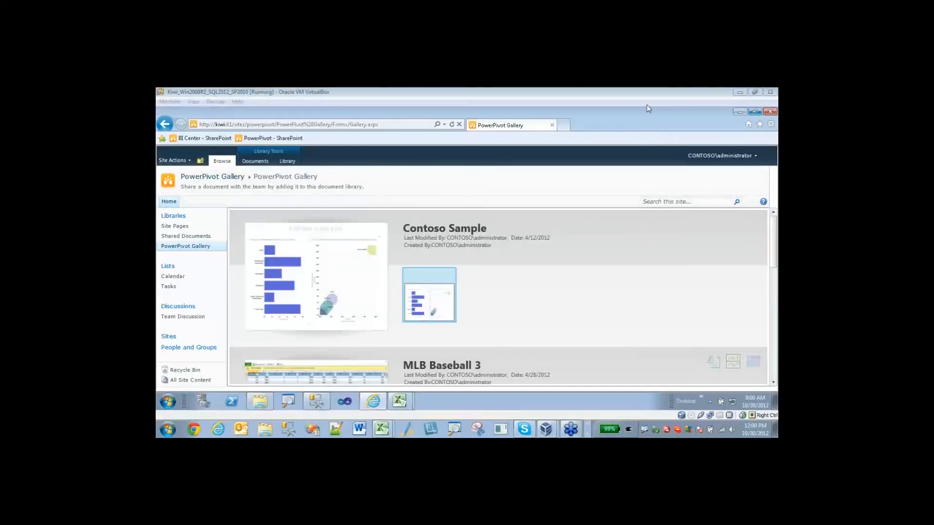